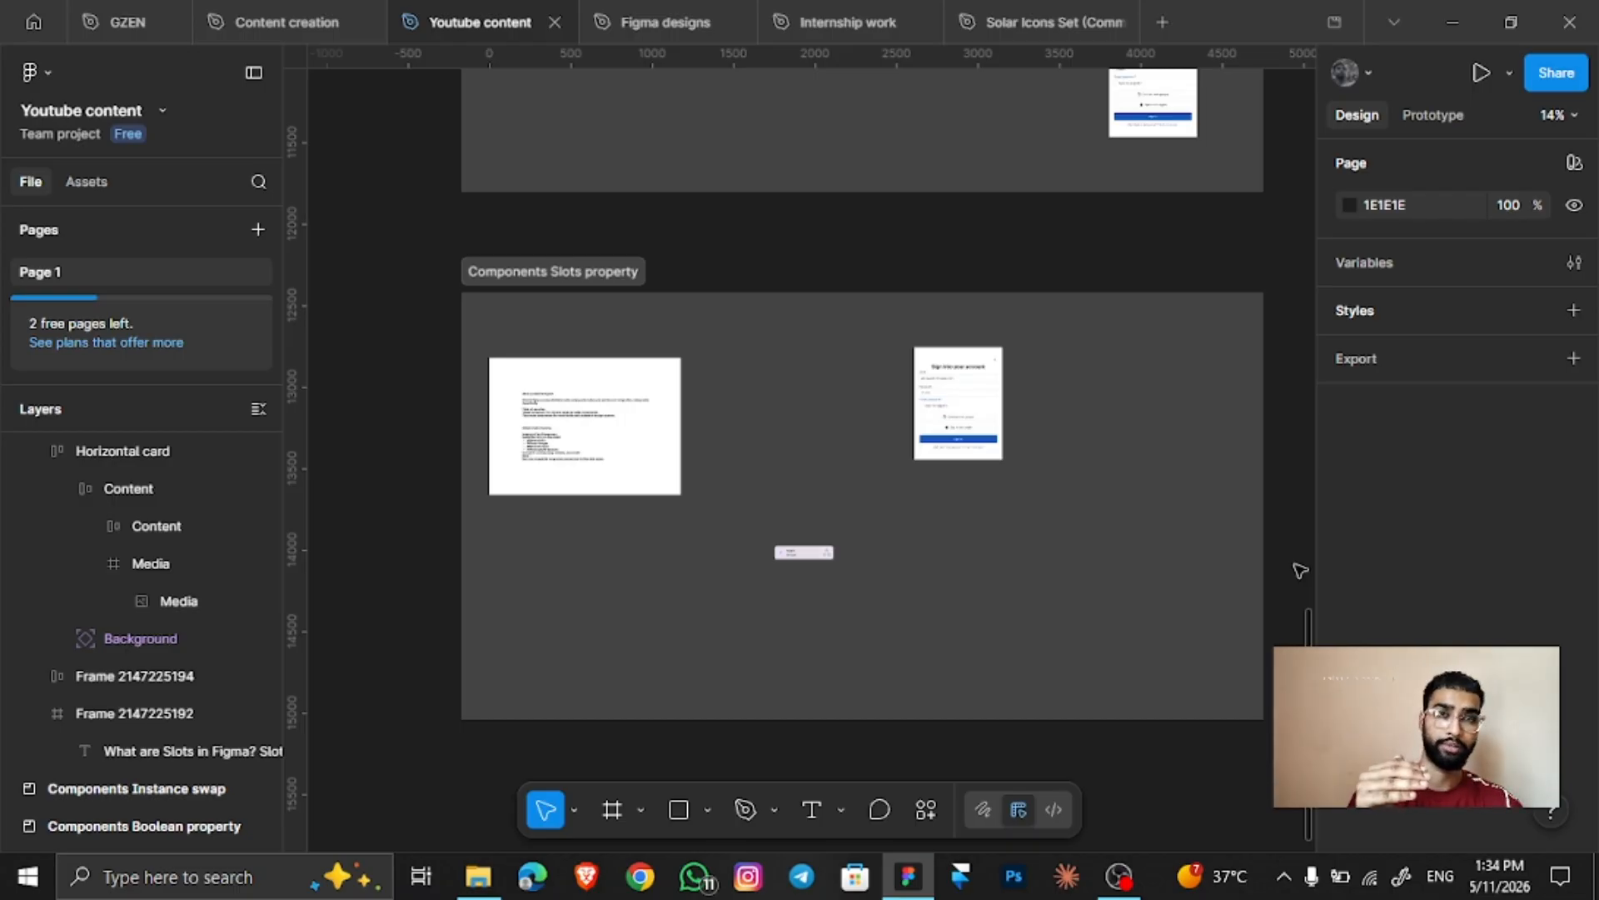
Turn the "Sign into your account" frame in the Components Slots property section into a component
scroll(1038, 375, up, 5)
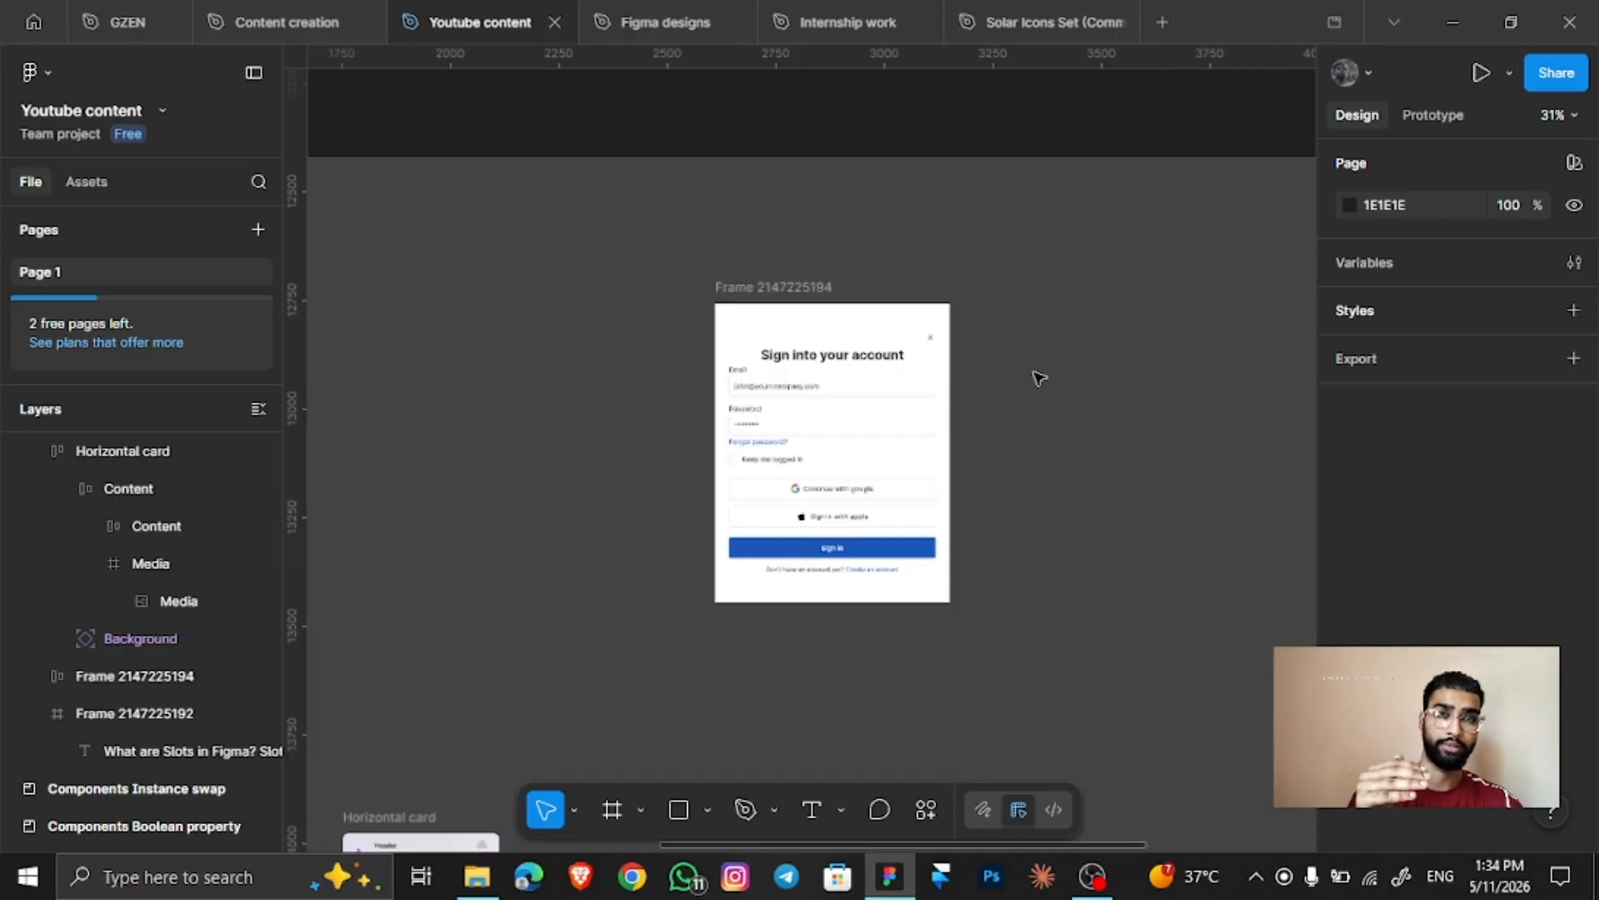
scroll(777, 431, up, 1)
click(654, 222)
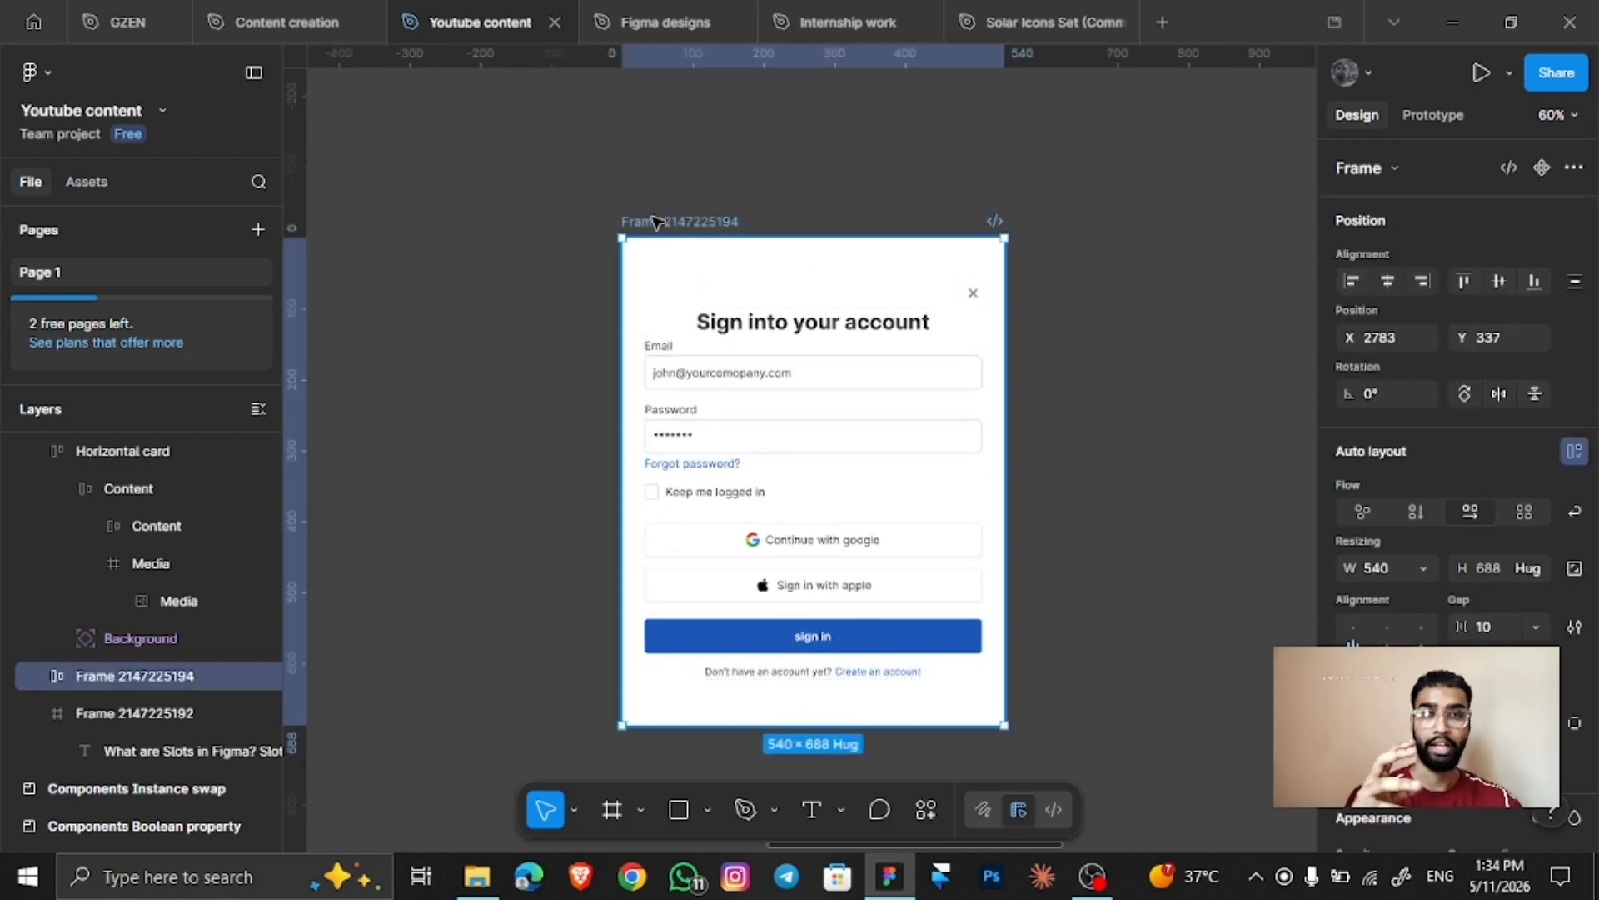
click(1540, 166)
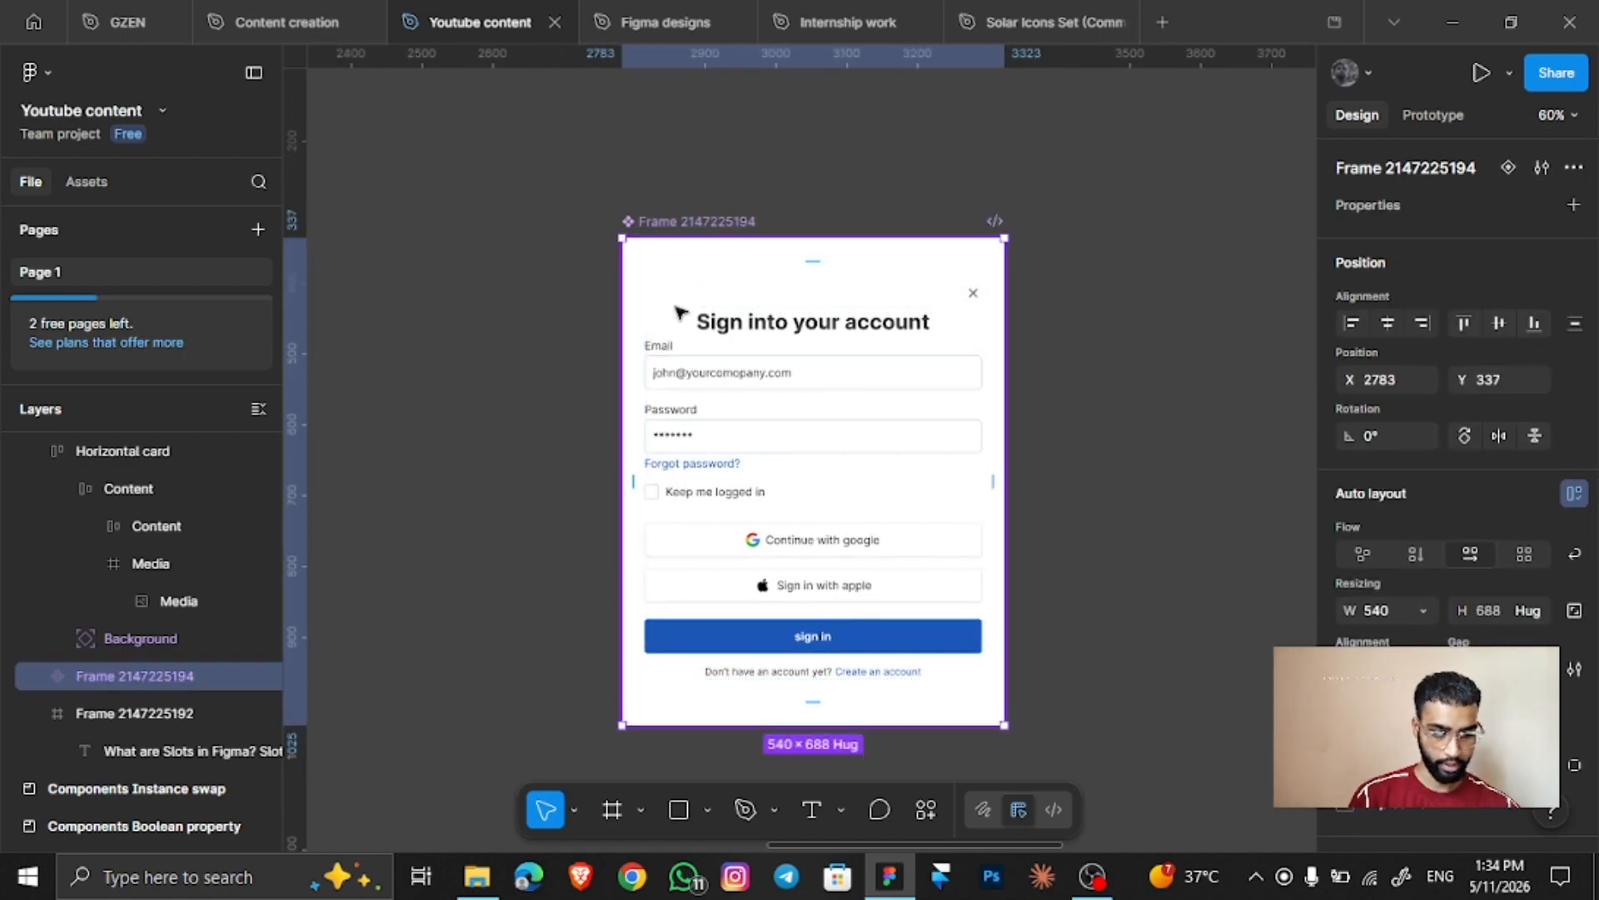
Place a test instance of the sign-in component beside the original and delete that instance
scroll(679, 307, right, 2)
alt+drag(638, 345, 1168, 345)
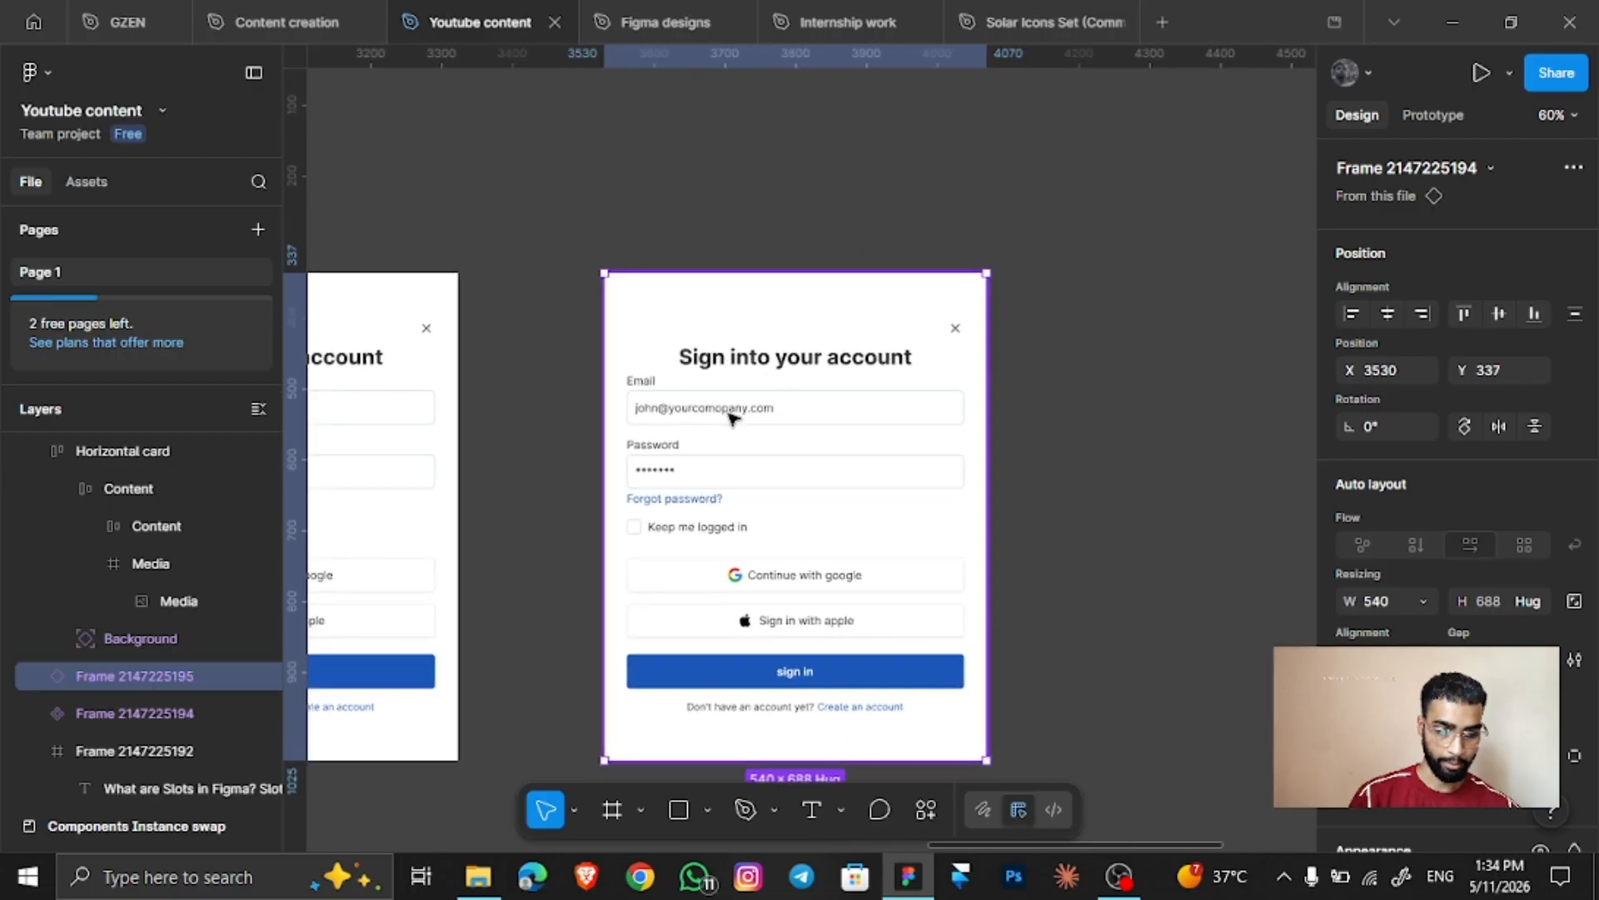
click(730, 417)
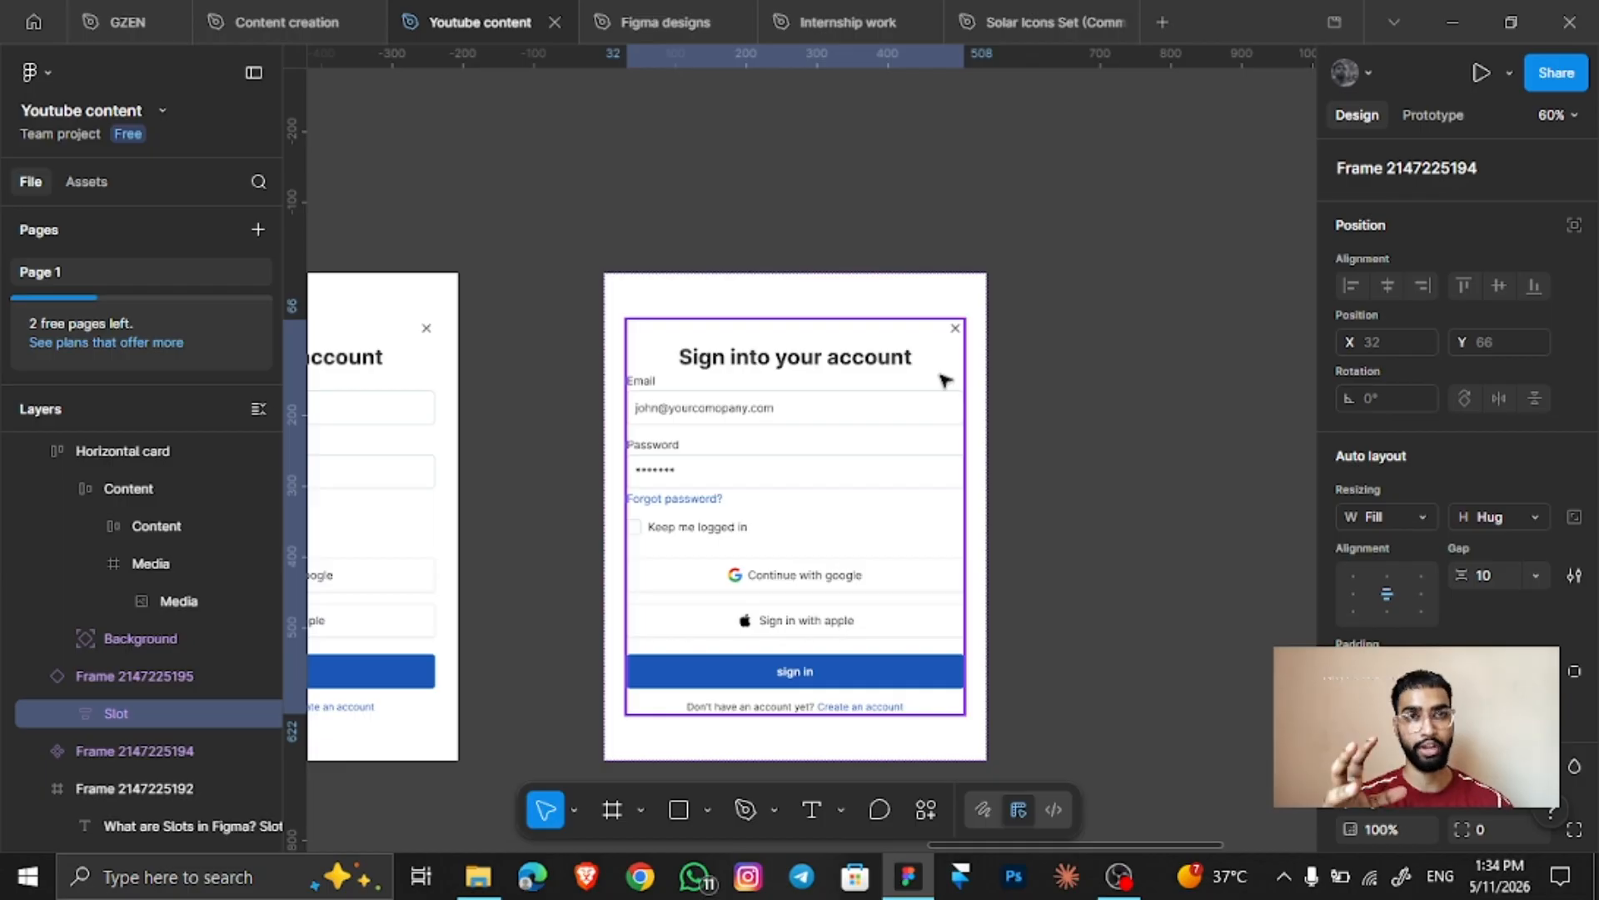
click(1111, 337)
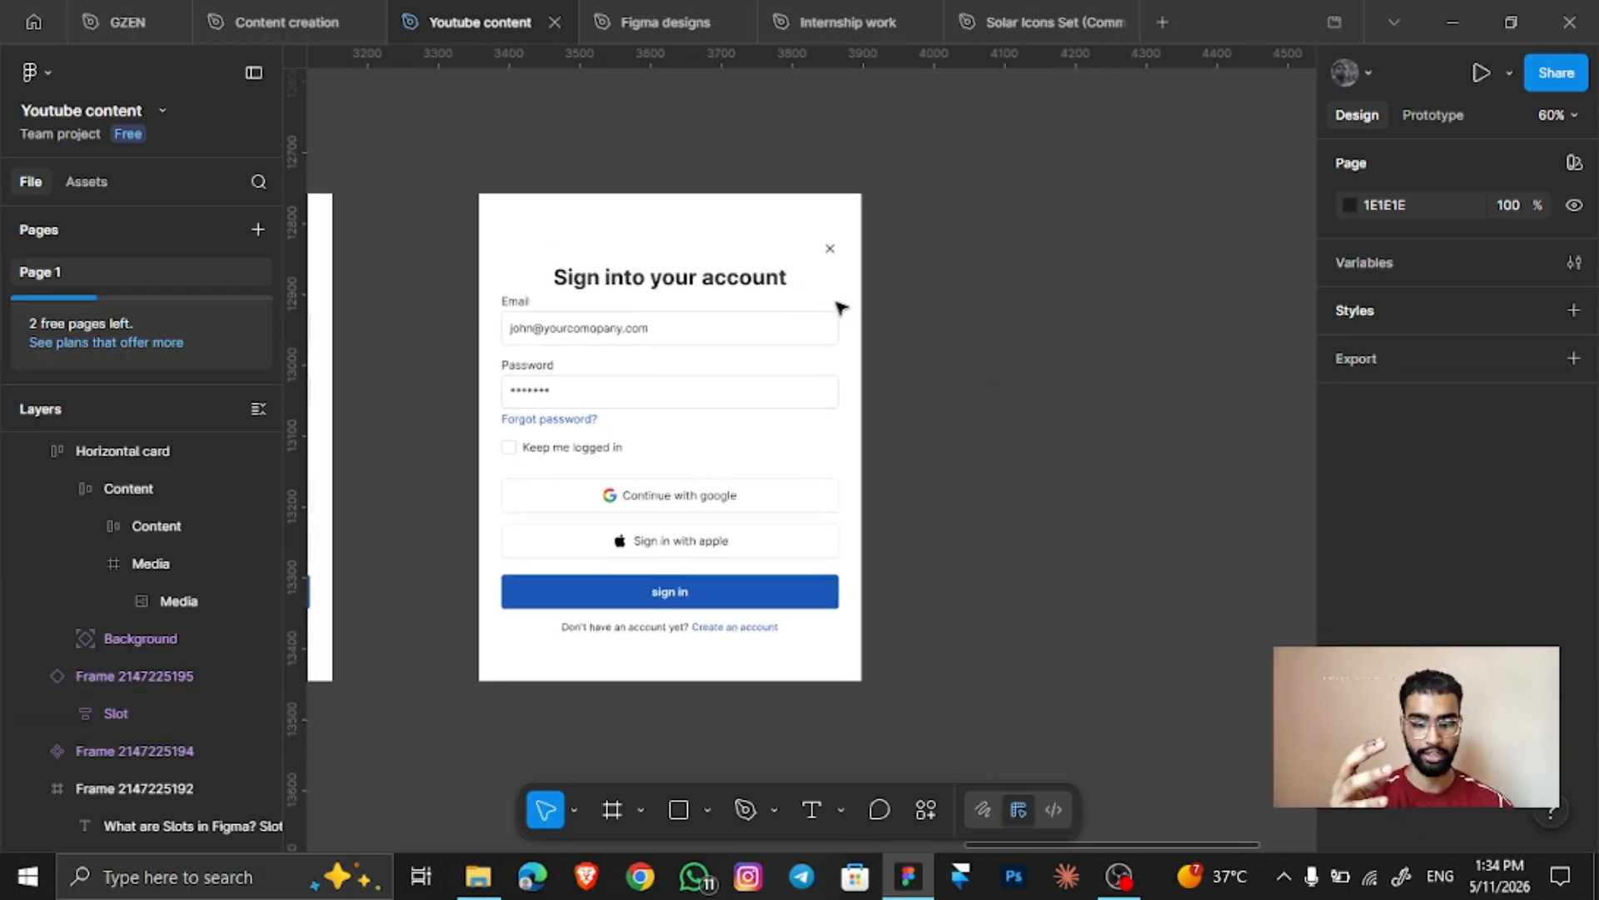
drag(840, 307, 1022, 307)
scroll(961, 307, right, 1)
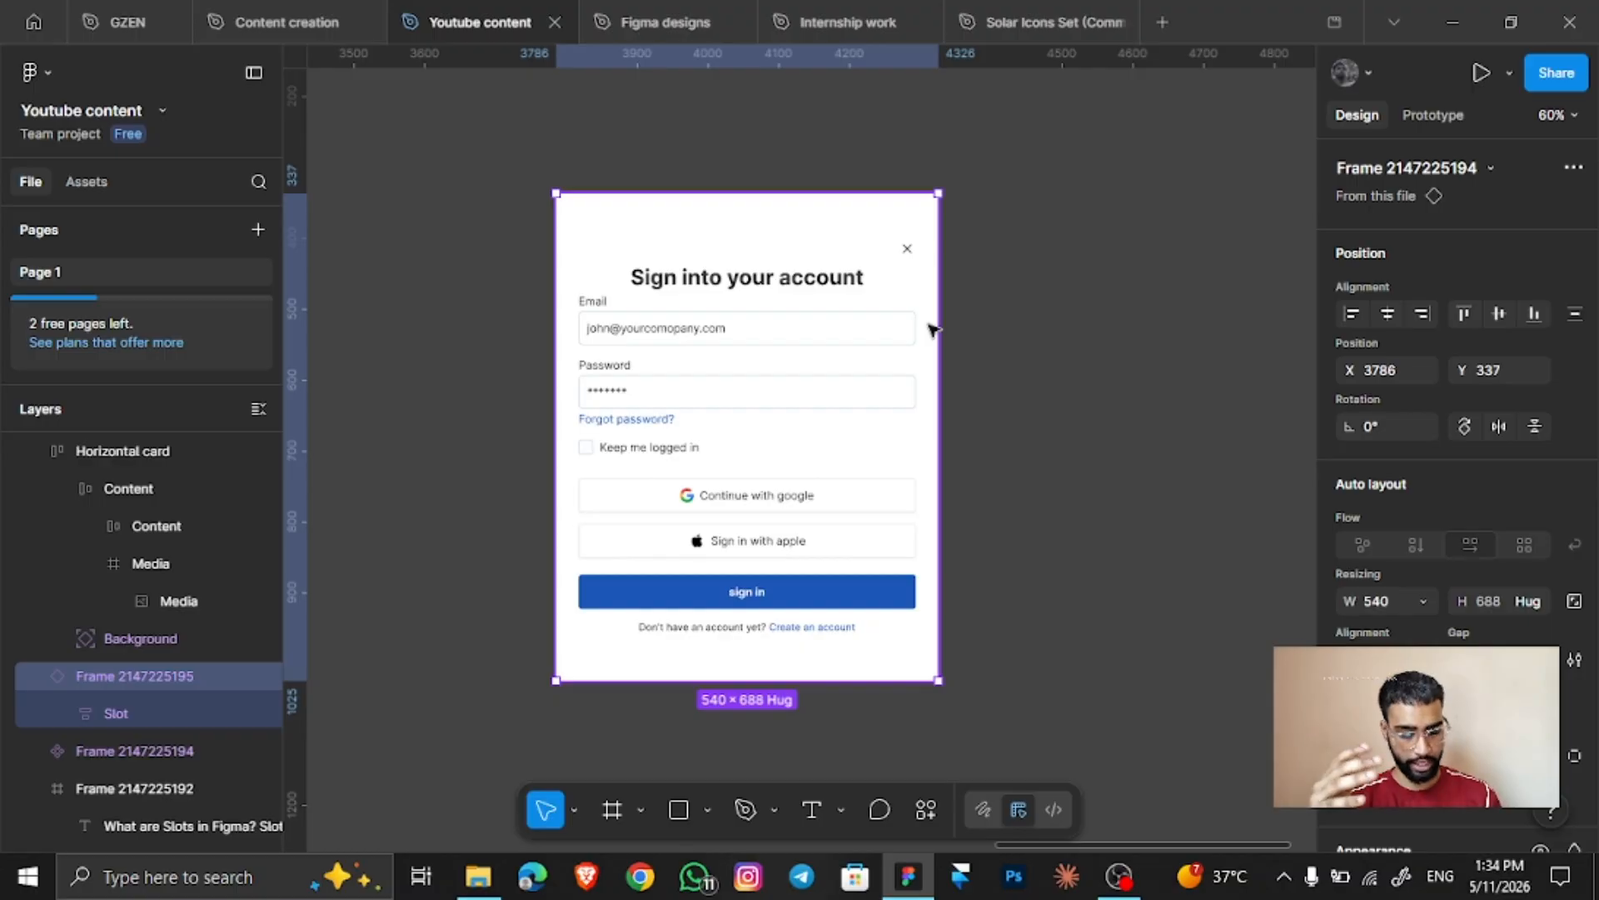
key(Delete)
Read the notes frame explaining what slots in Figma are and the simple card component example
scroll(844, 367, down, 5)
scroll(844, 367, left, 5)
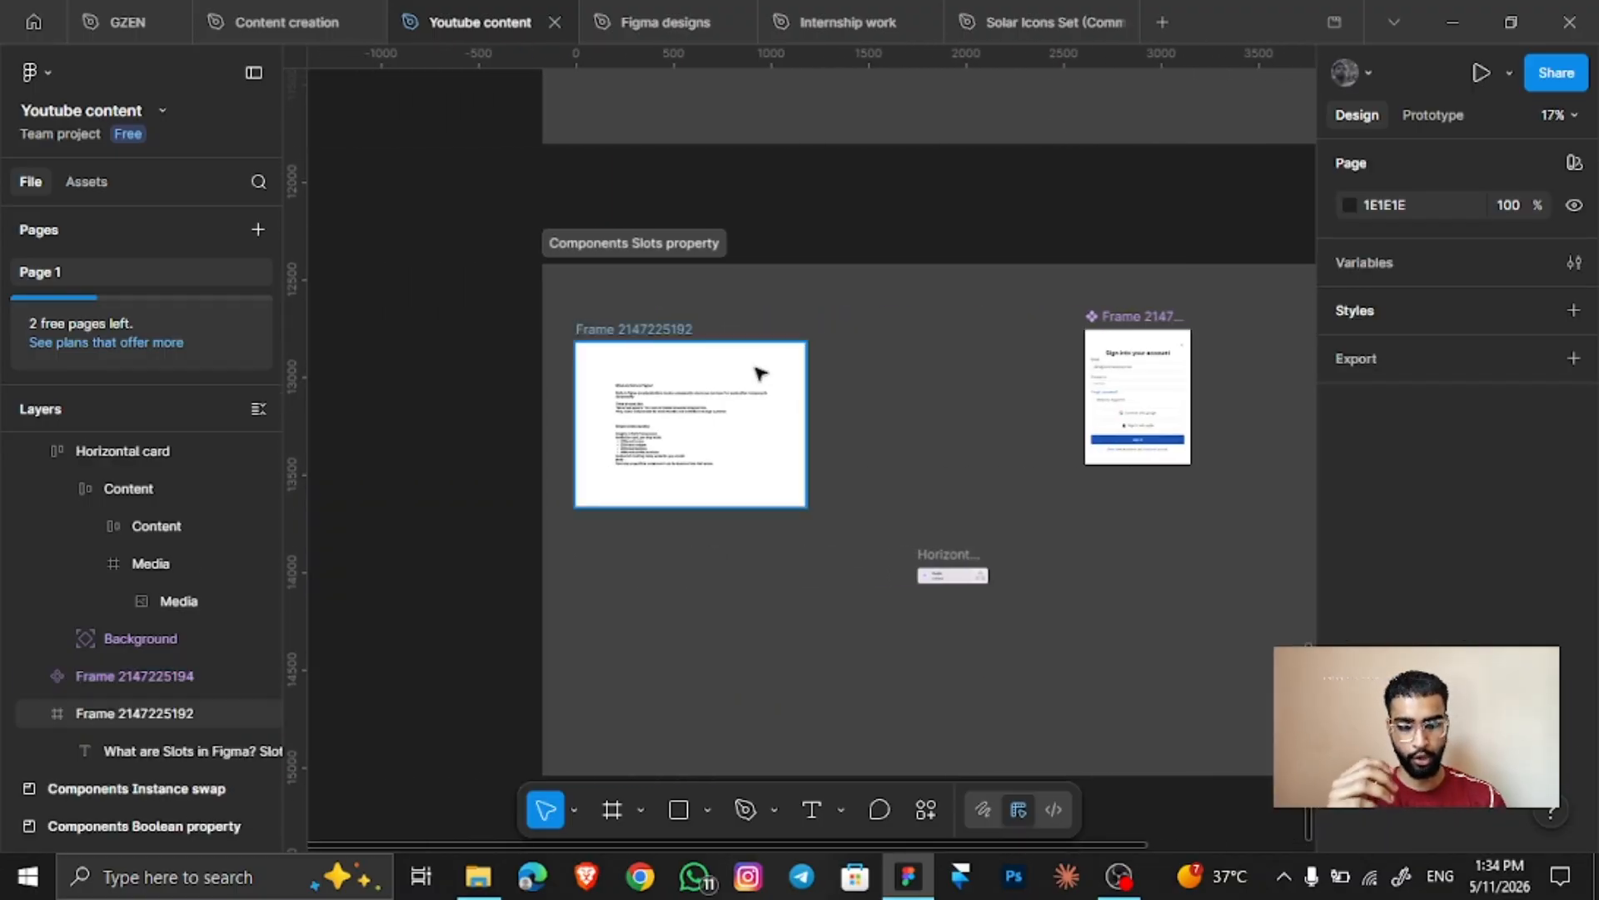
scroll(732, 380, up, 3)
scroll(650, 380, up, 4)
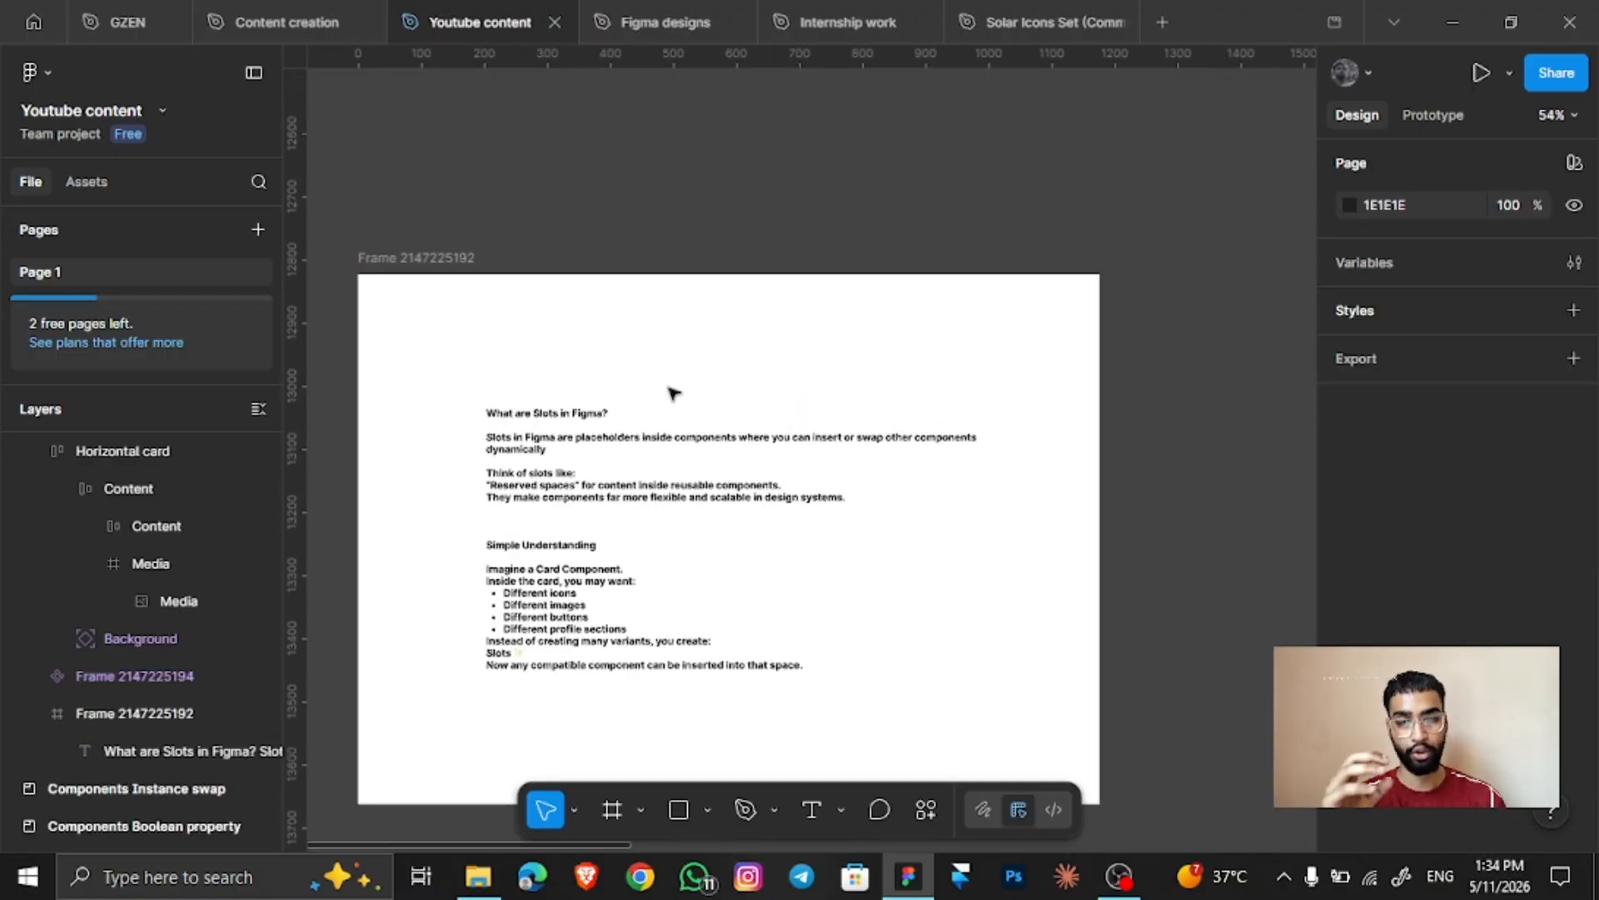
scroll(658, 400, up, 5)
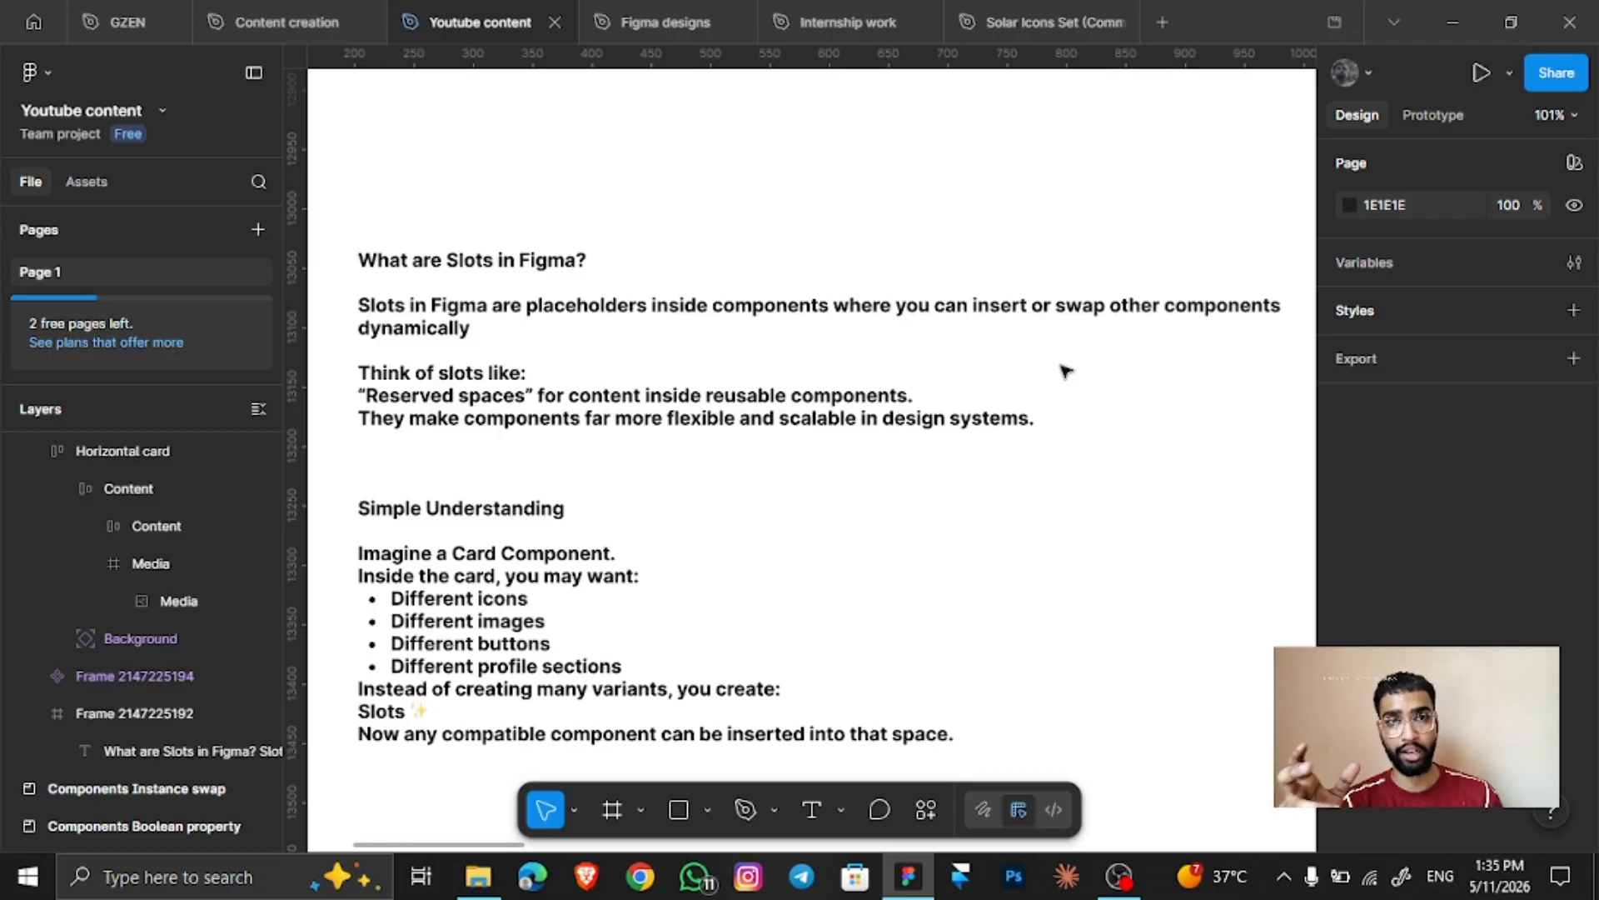
scroll(372, 402, up, 3)
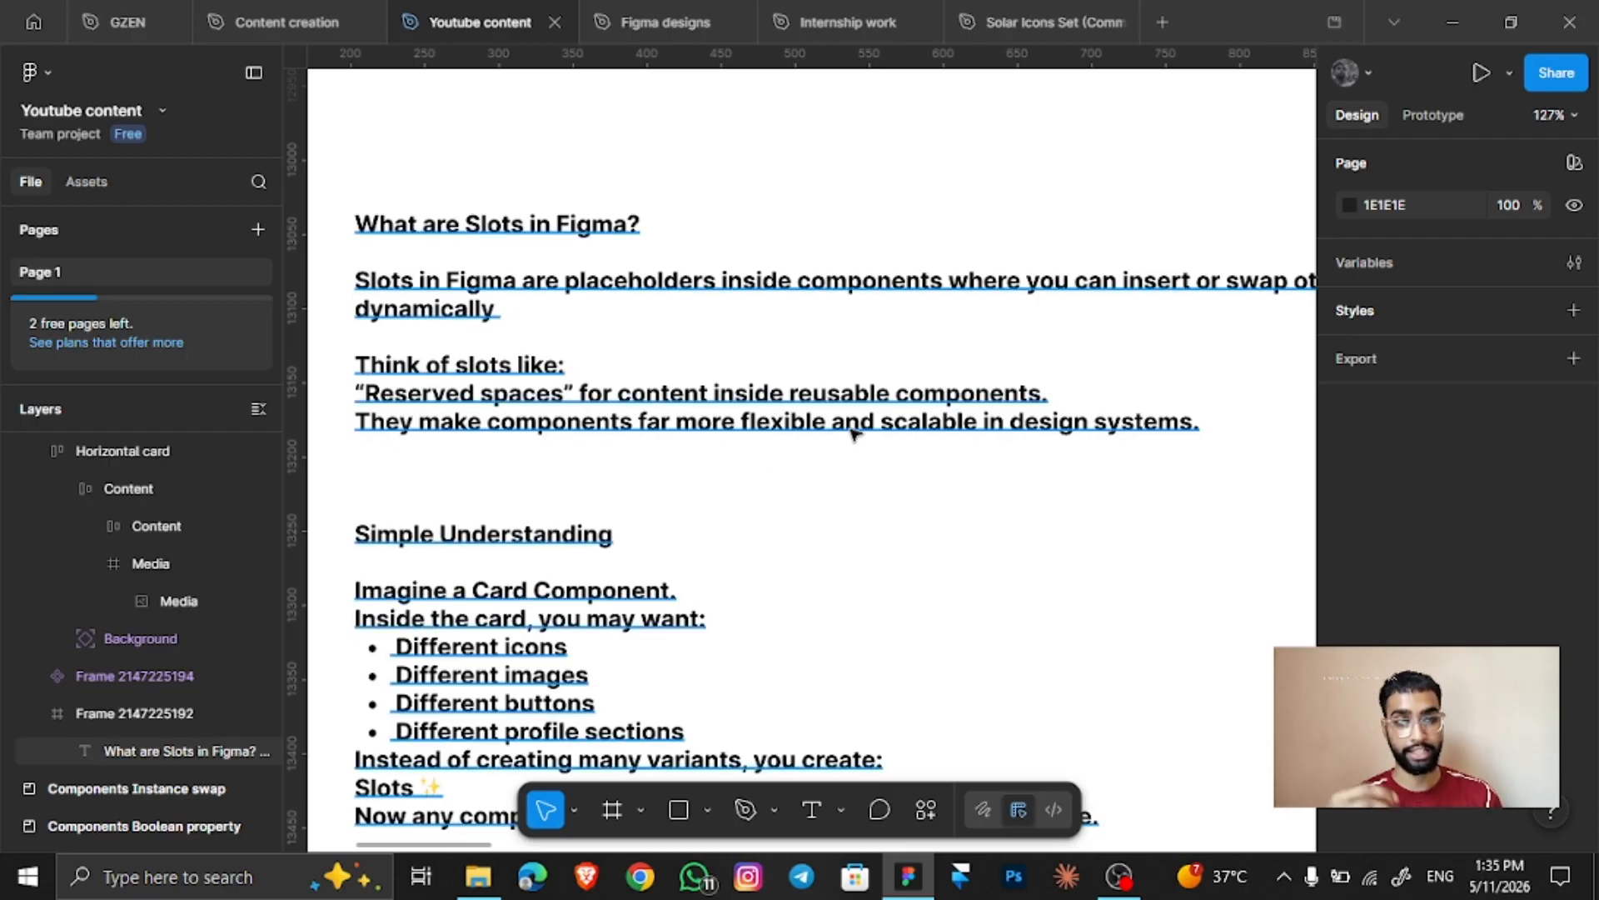
scroll(853, 431, down, 3)
ctrl+scroll(549, 372, up, 3)
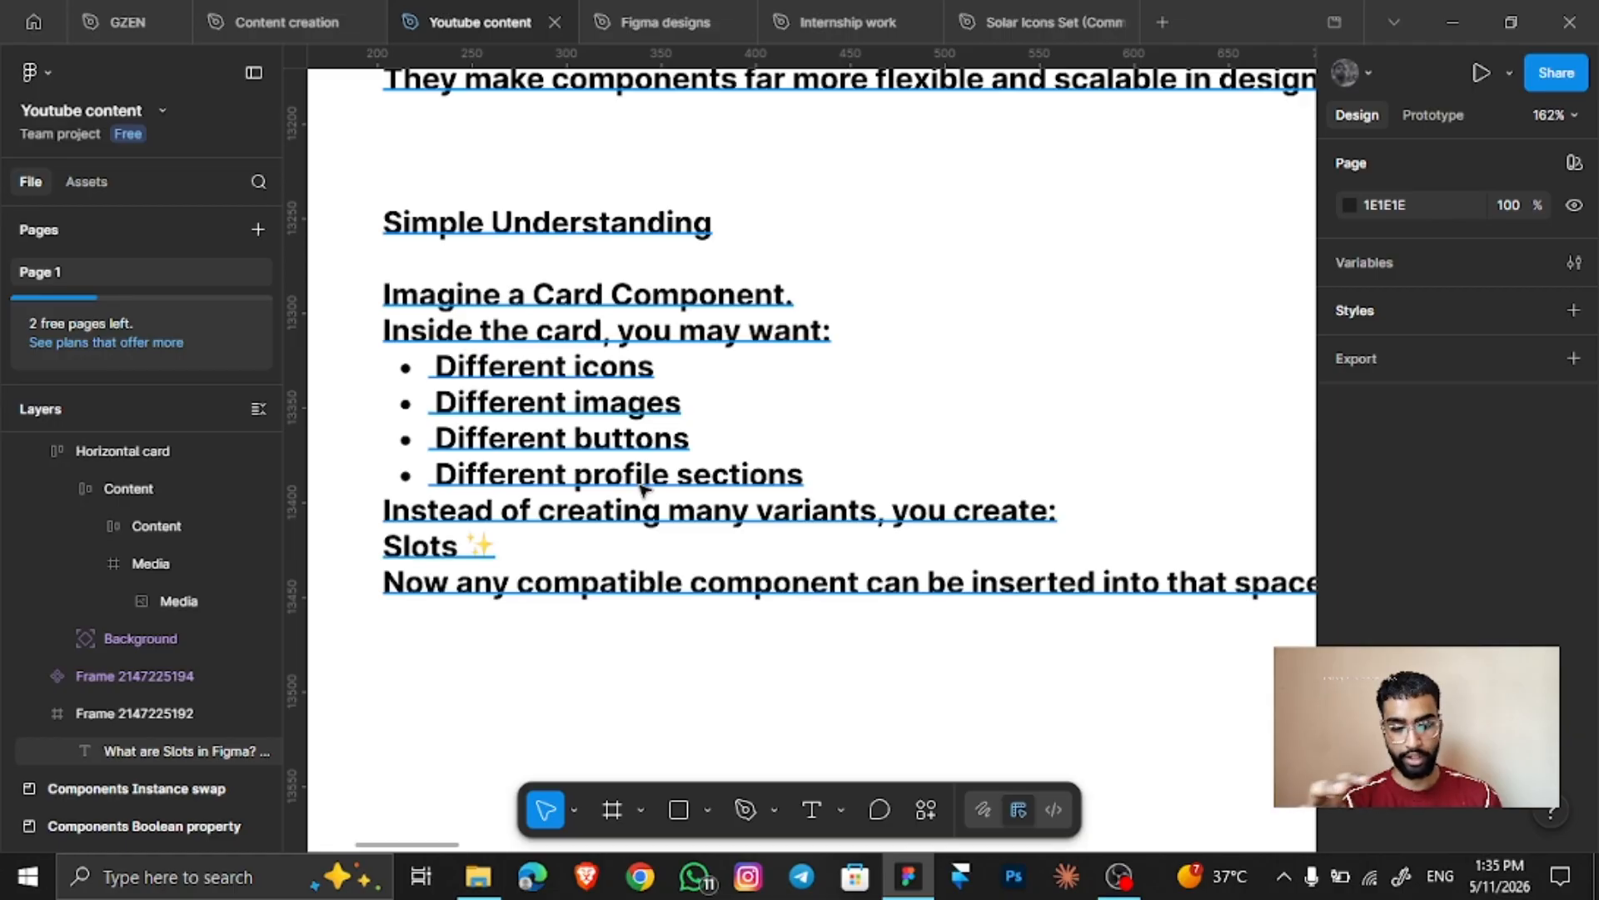
scroll(641, 488, down, 3)
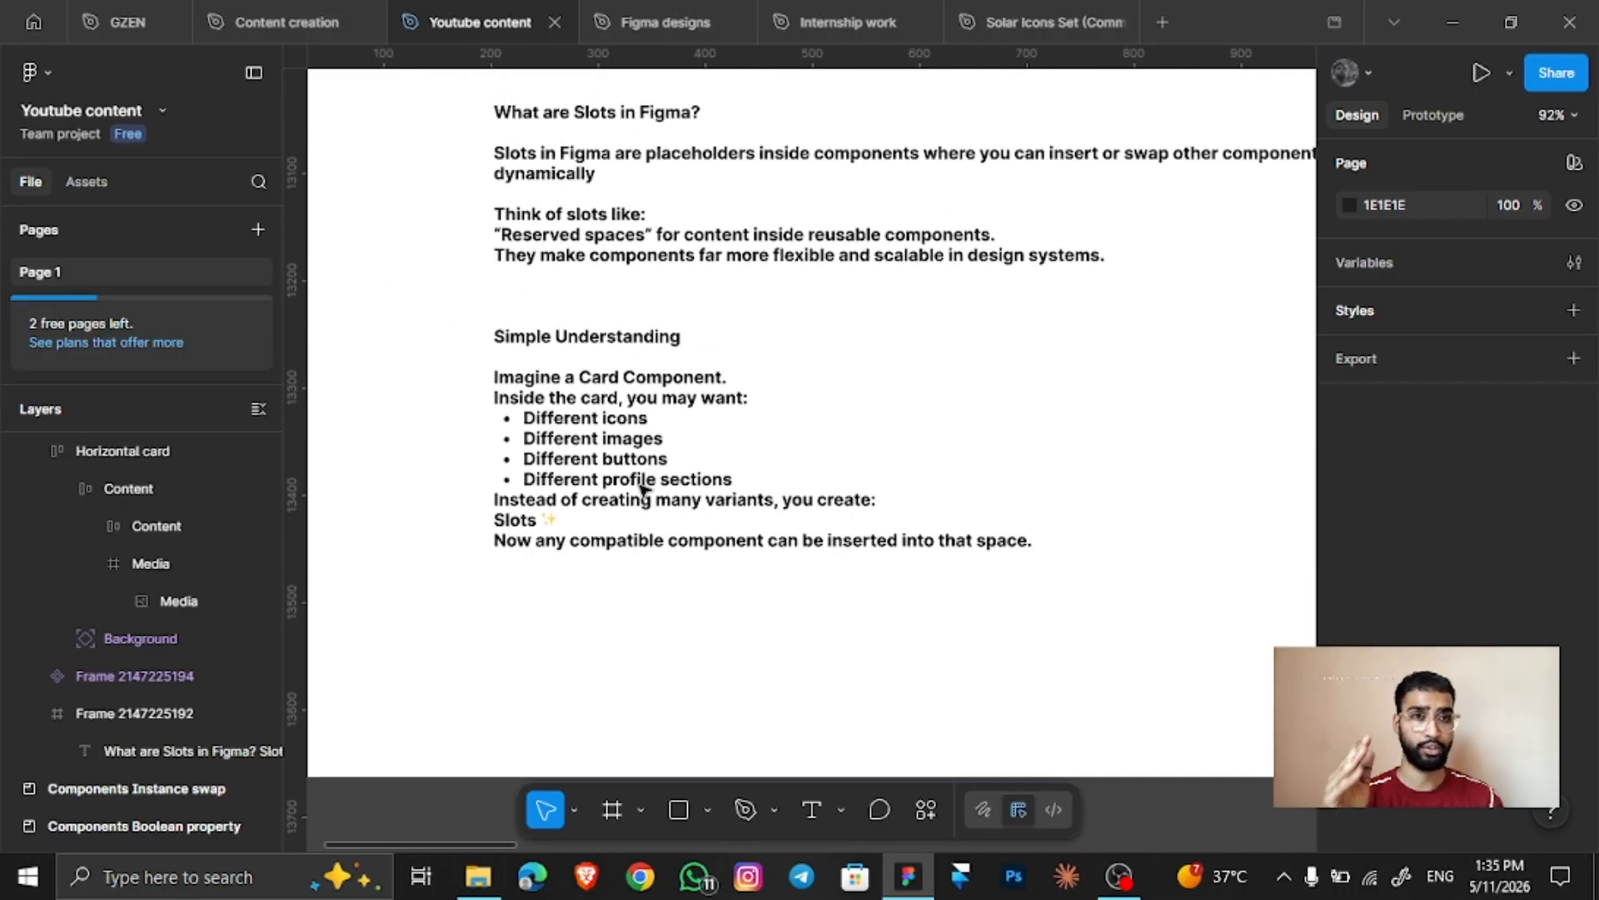
Duplicate the sign-in component as an instance placed to the right of the main component
scroll(641, 487, down, 4)
scroll(825, 471, right, 10)
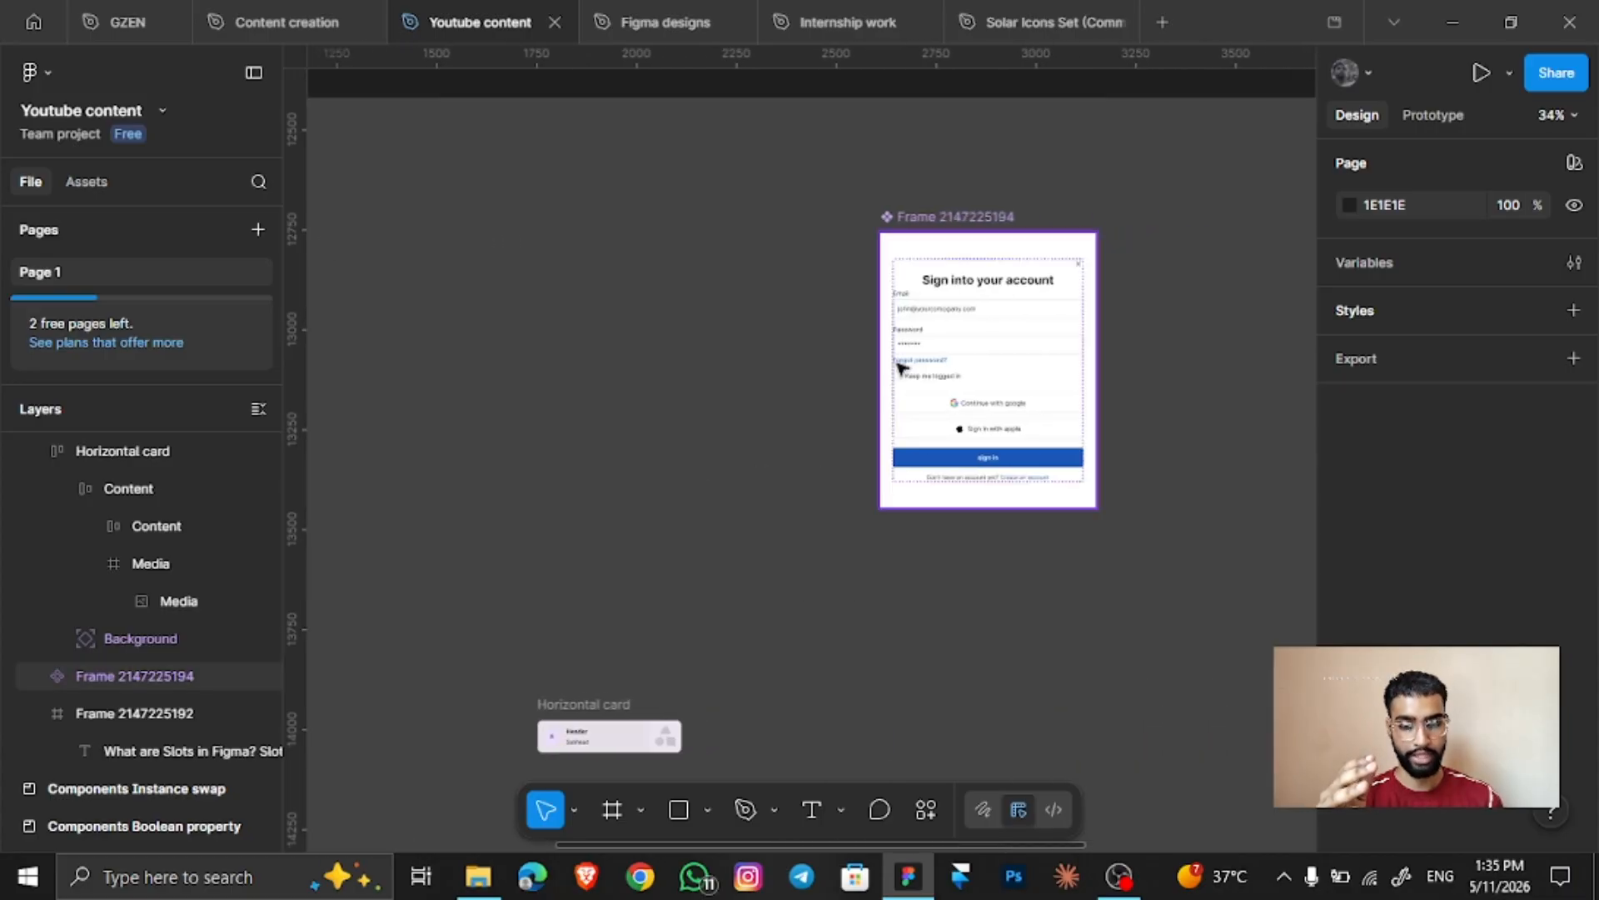
scroll(904, 357, up, 2)
scroll(919, 323, right, 6)
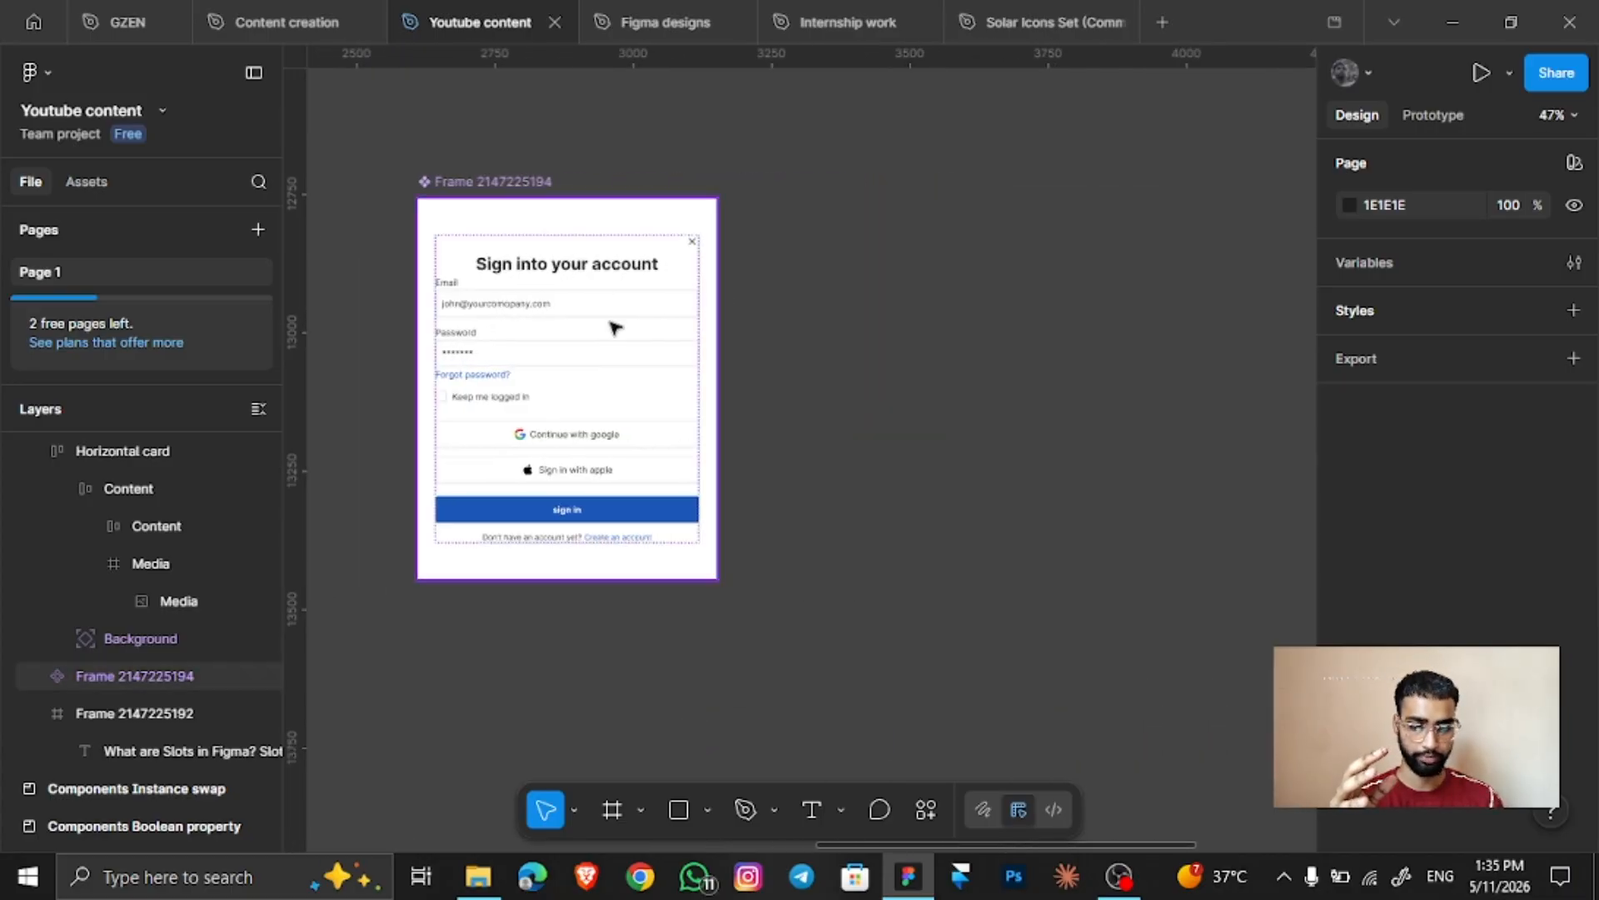
scroll(621, 337, up, 3)
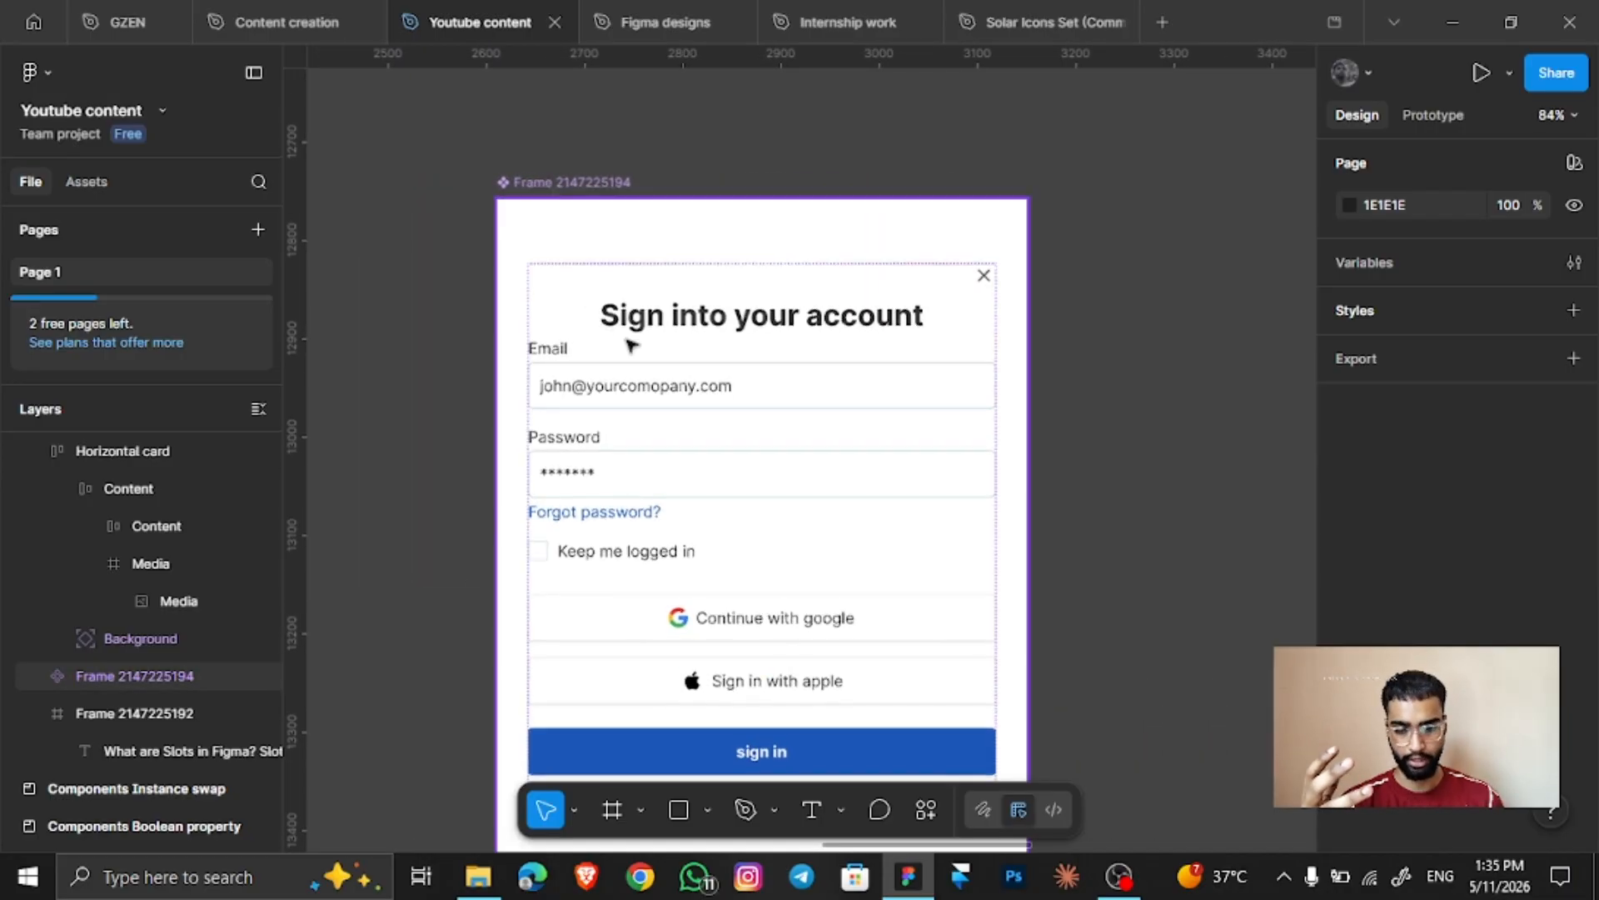
right_click(628, 348)
click(534, 555)
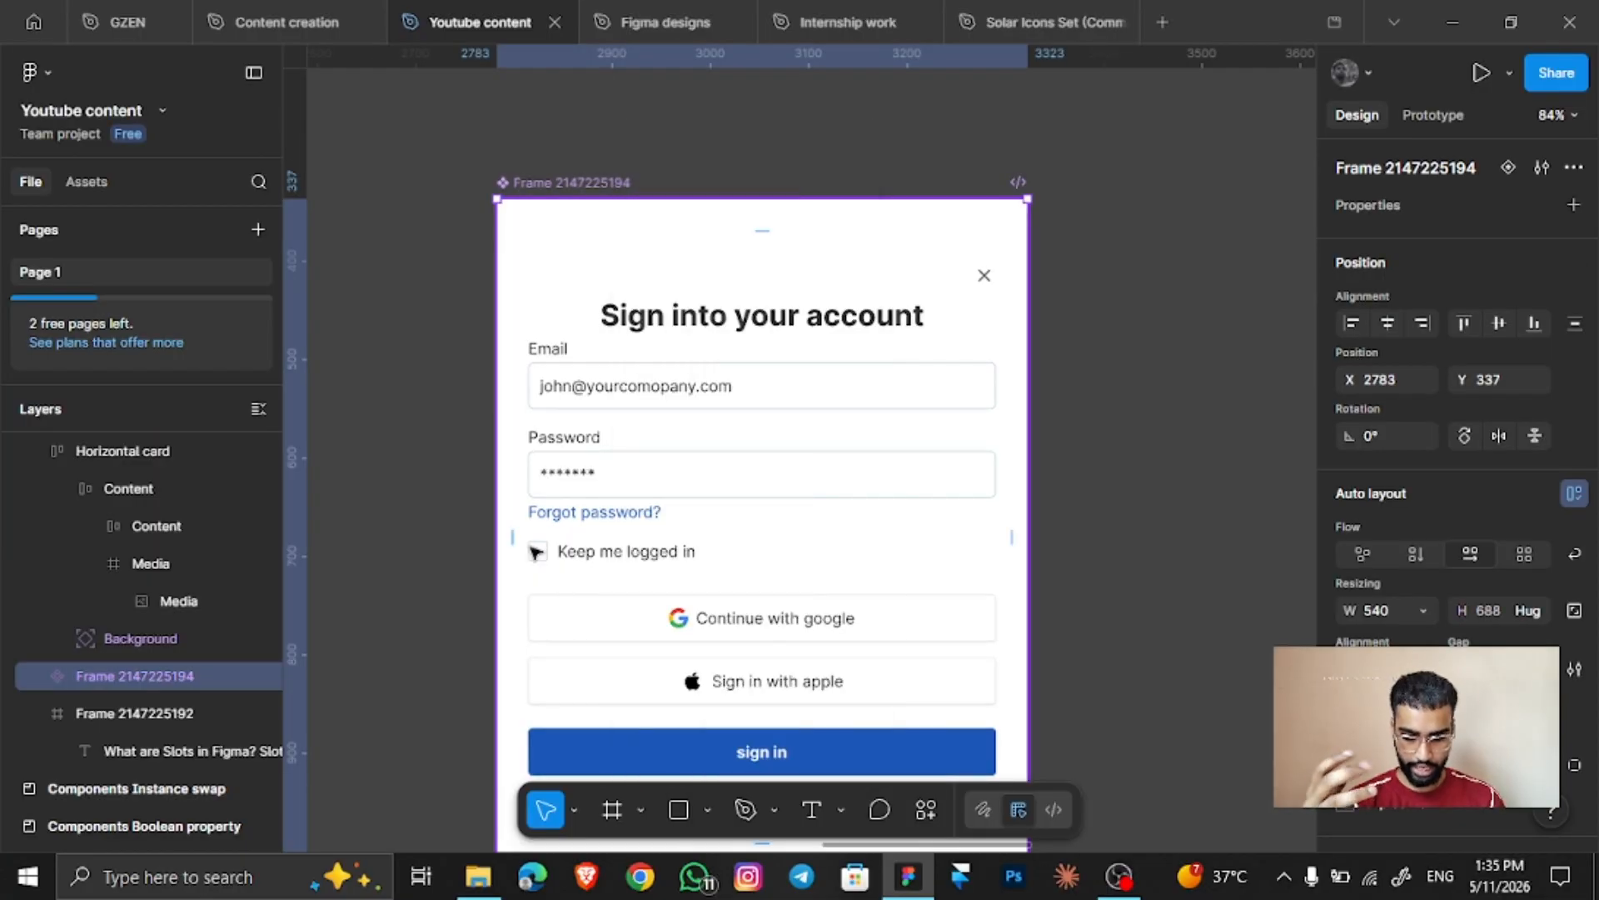
key(ctrl+d)
scroll(1103, 514, right, 8)
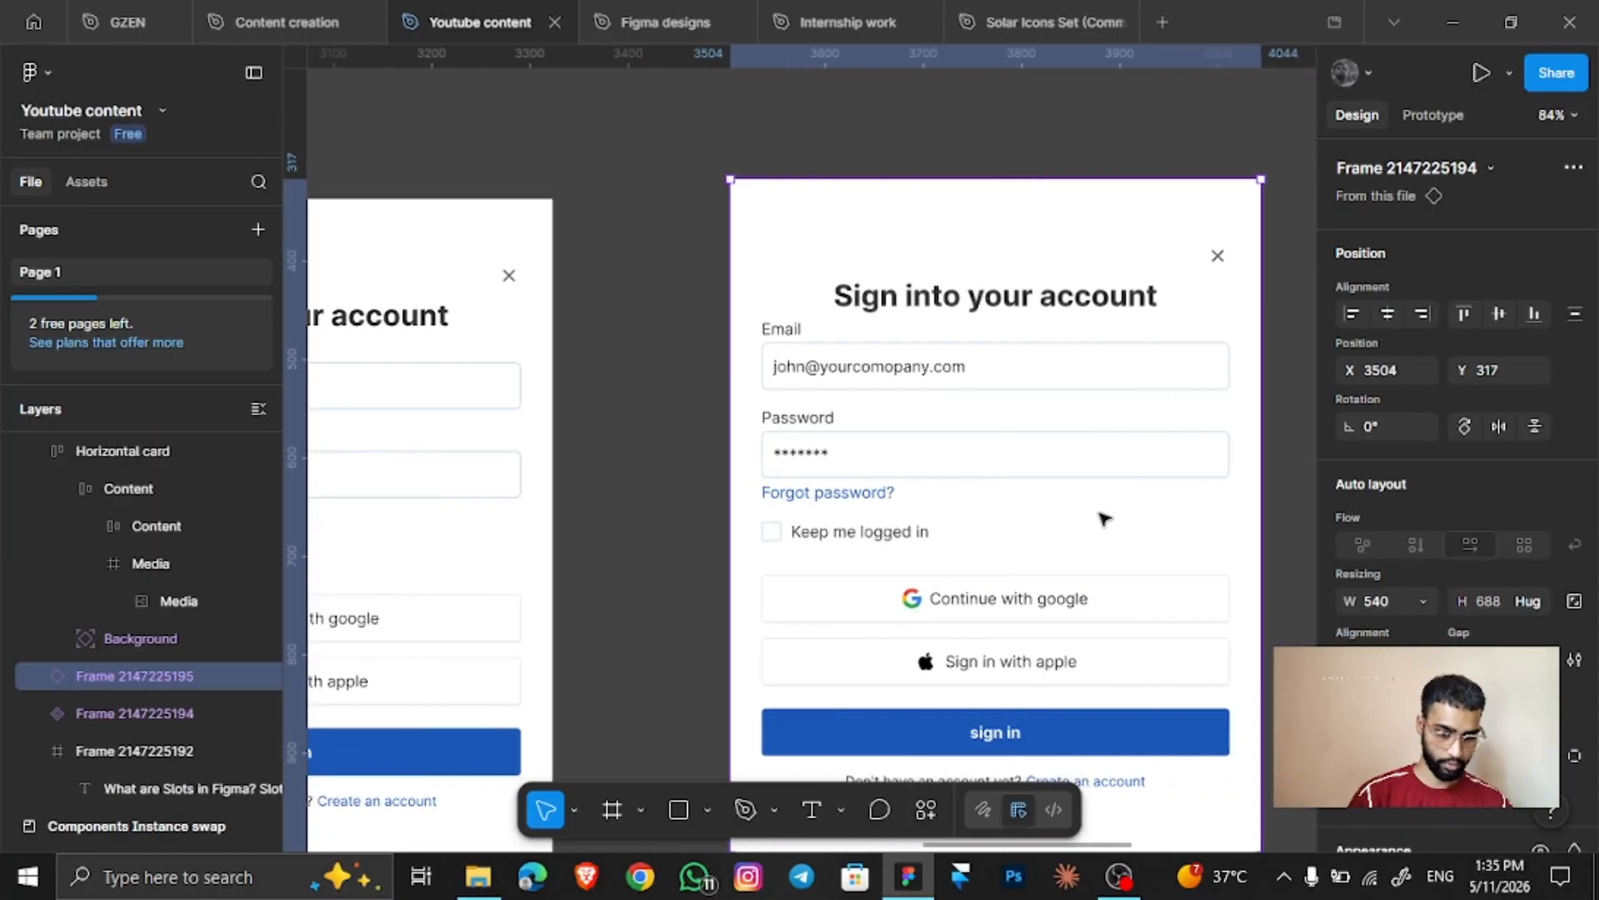
Detach the duplicated sign-in instance from its component and delete the original main component
right_click(910, 432)
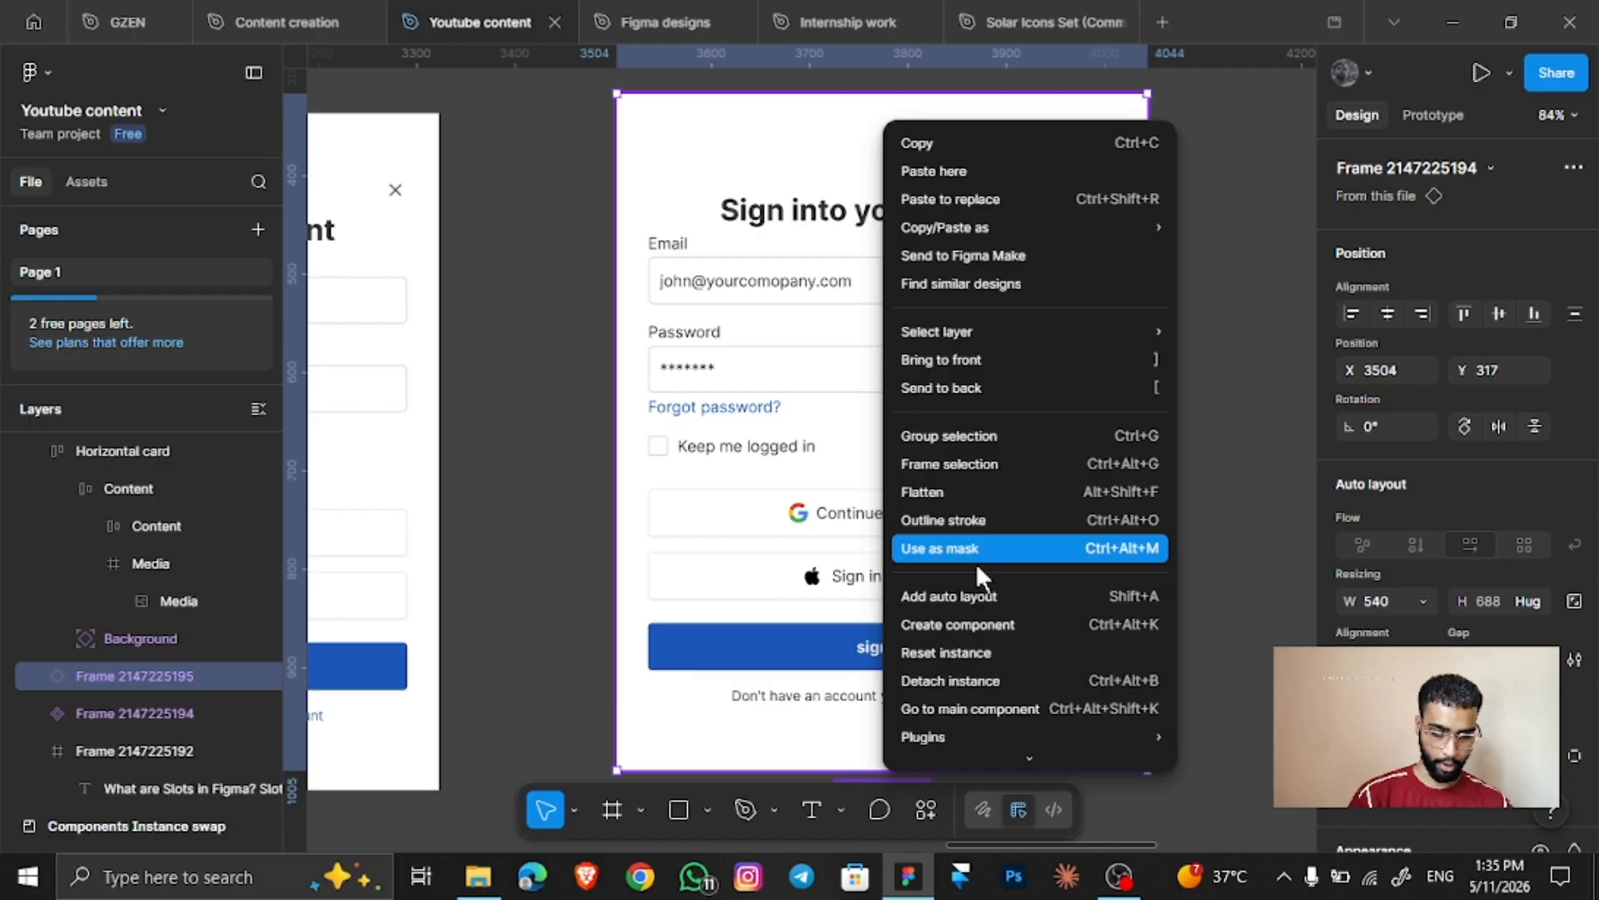
click(985, 673)
scroll(767, 607, down, 5)
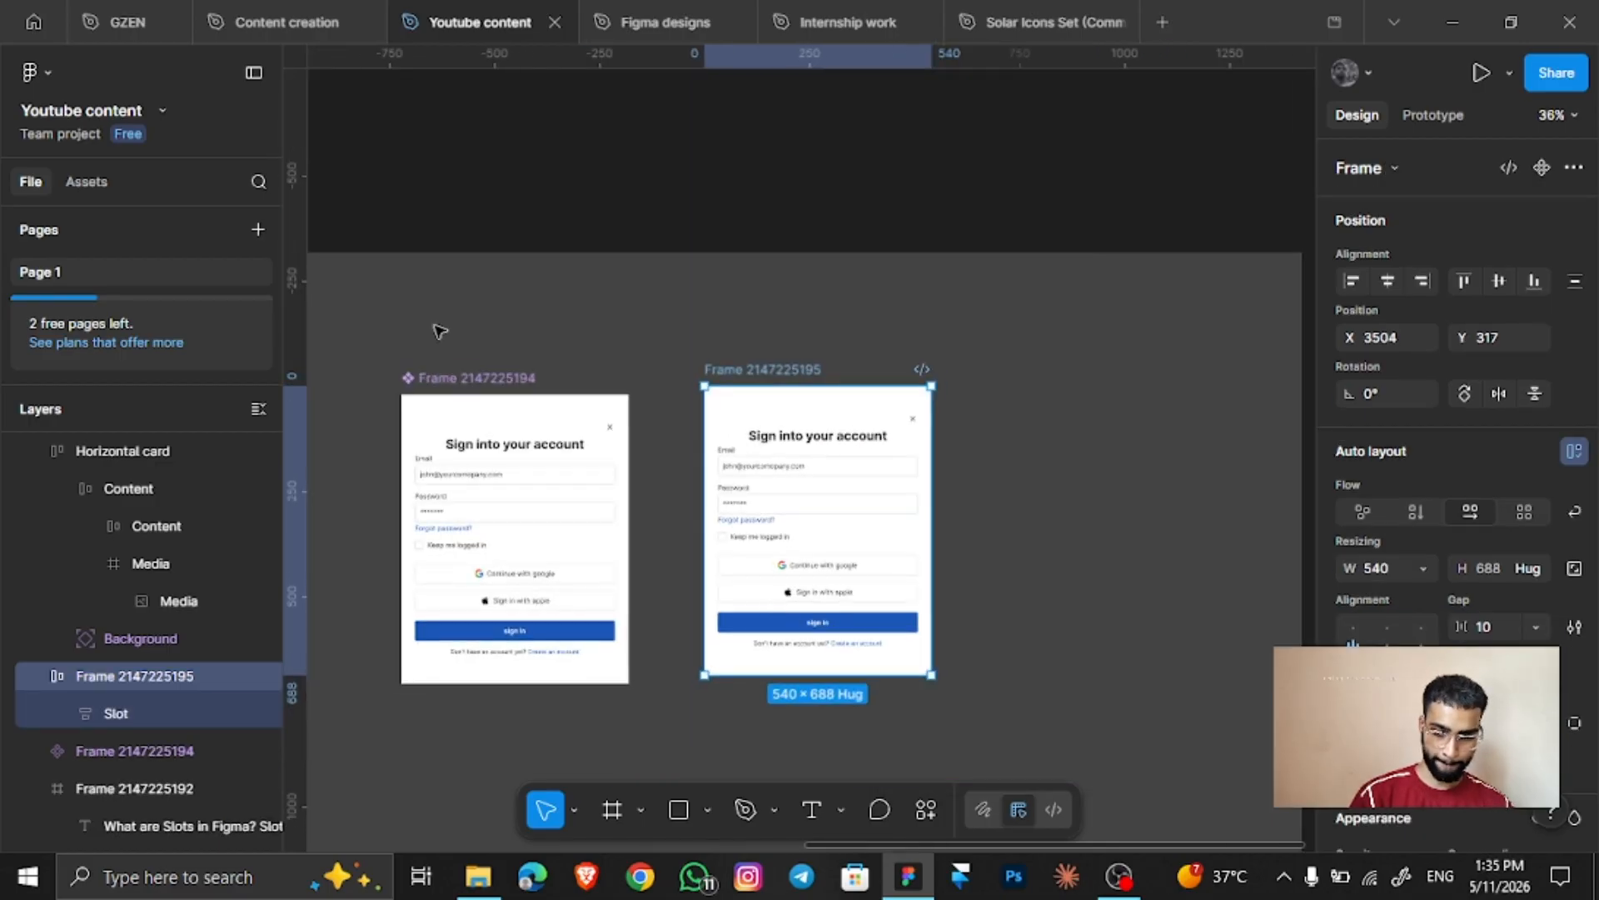
click(464, 399)
key(Delete)
Turn the detached sign-in frame into a new main component
click(765, 463)
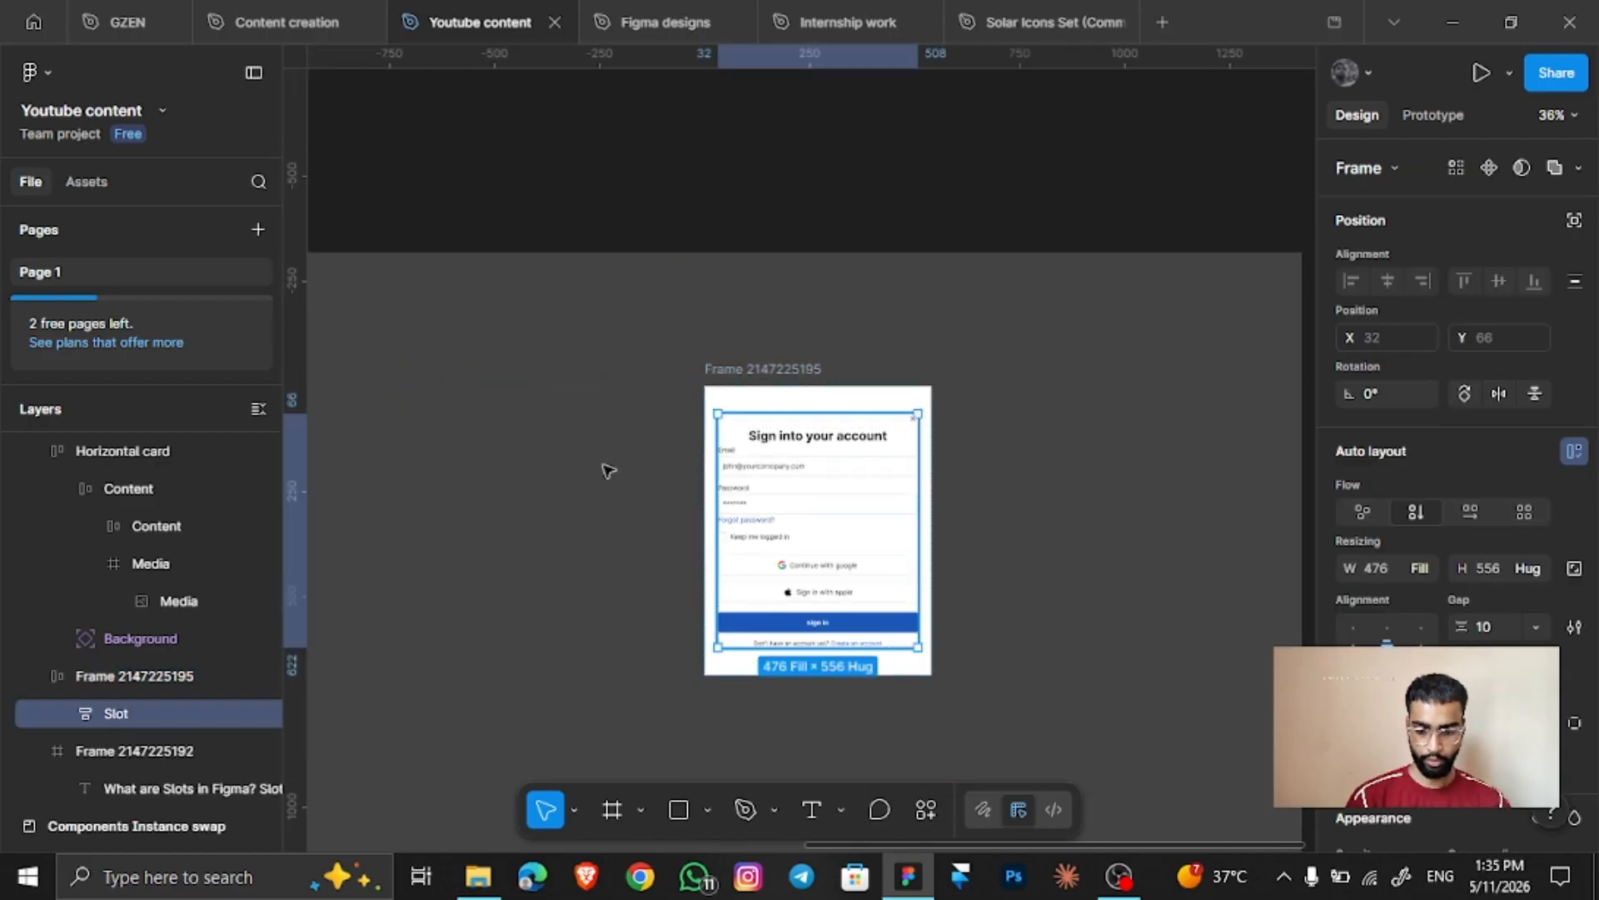
click(763, 372)
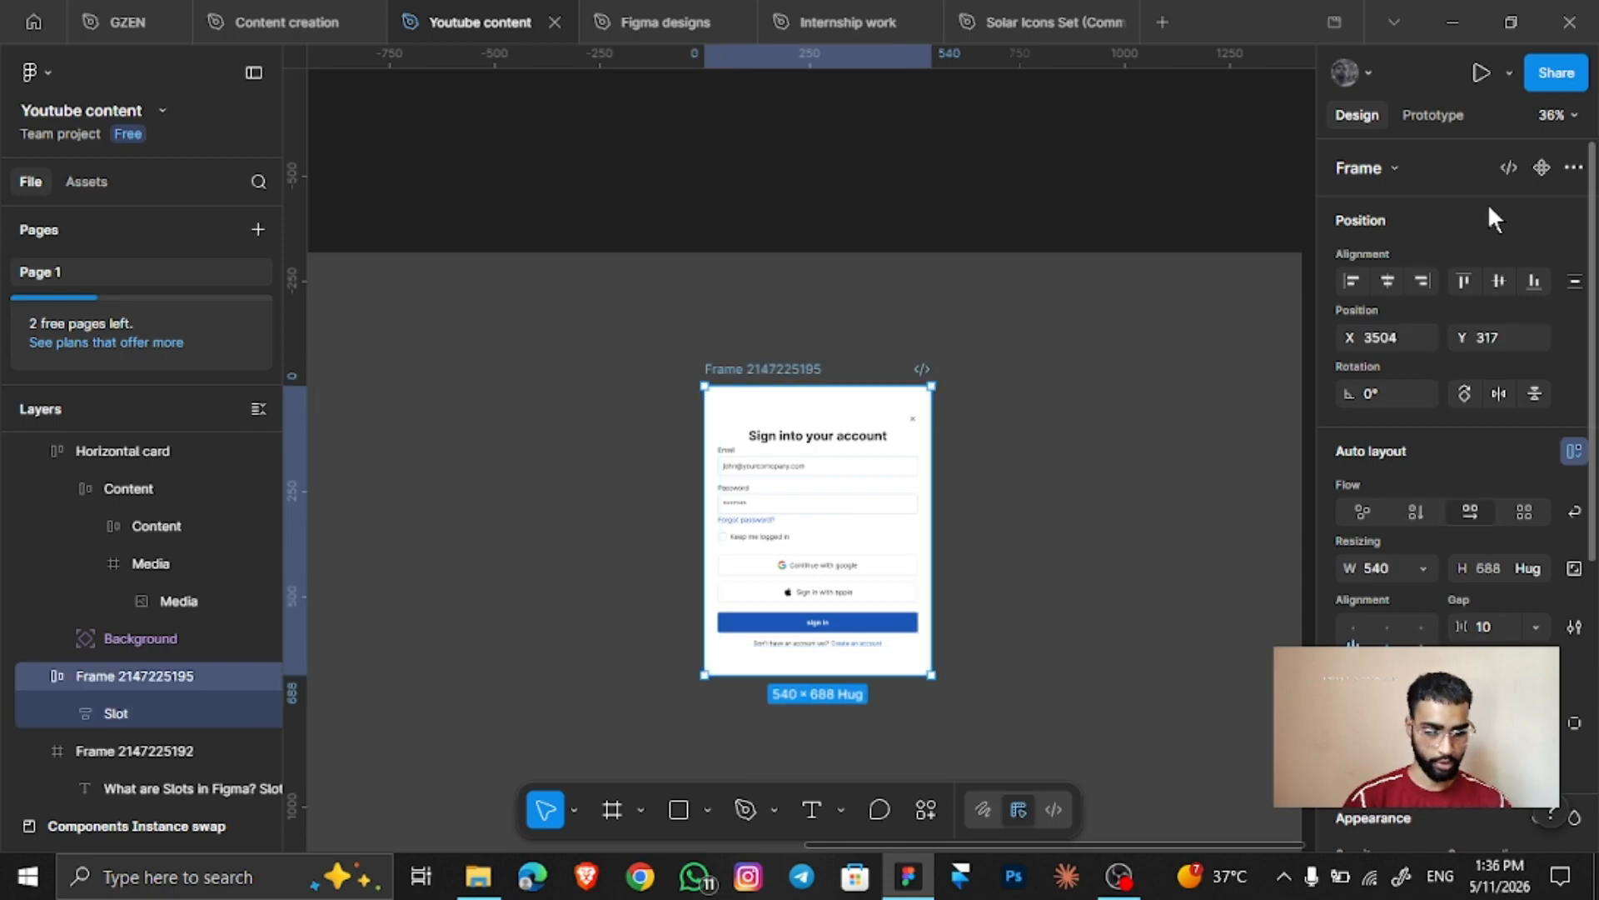
click(1541, 166)
scroll(885, 458, up, 5)
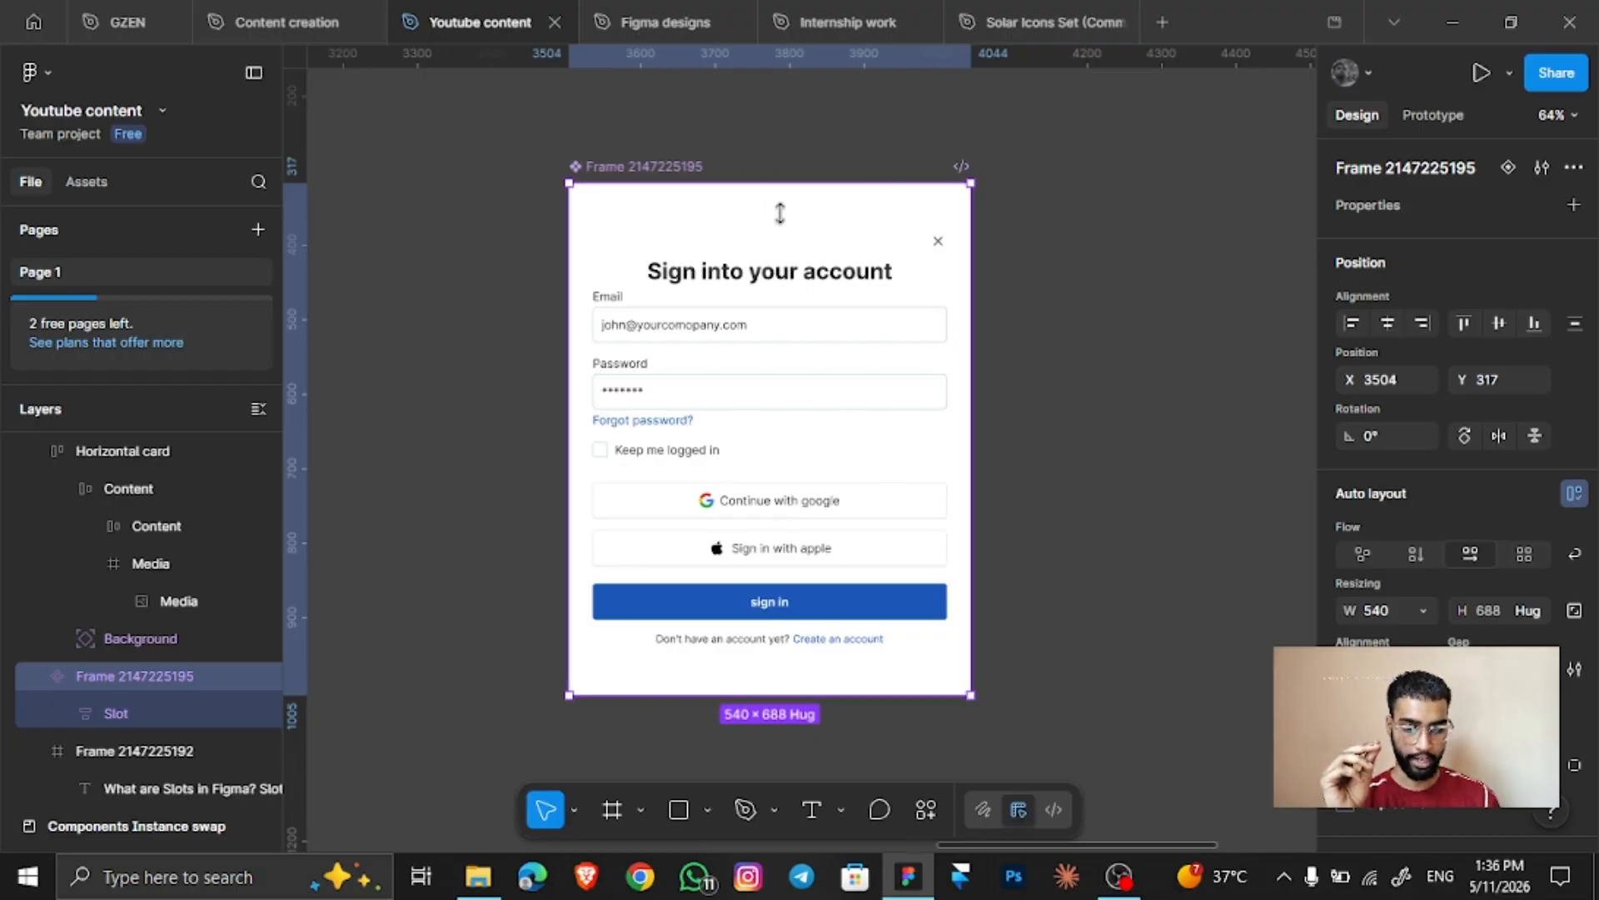
Convert the component's inner form frame into a slot by creating a slot property named "Slot"
click(770, 297)
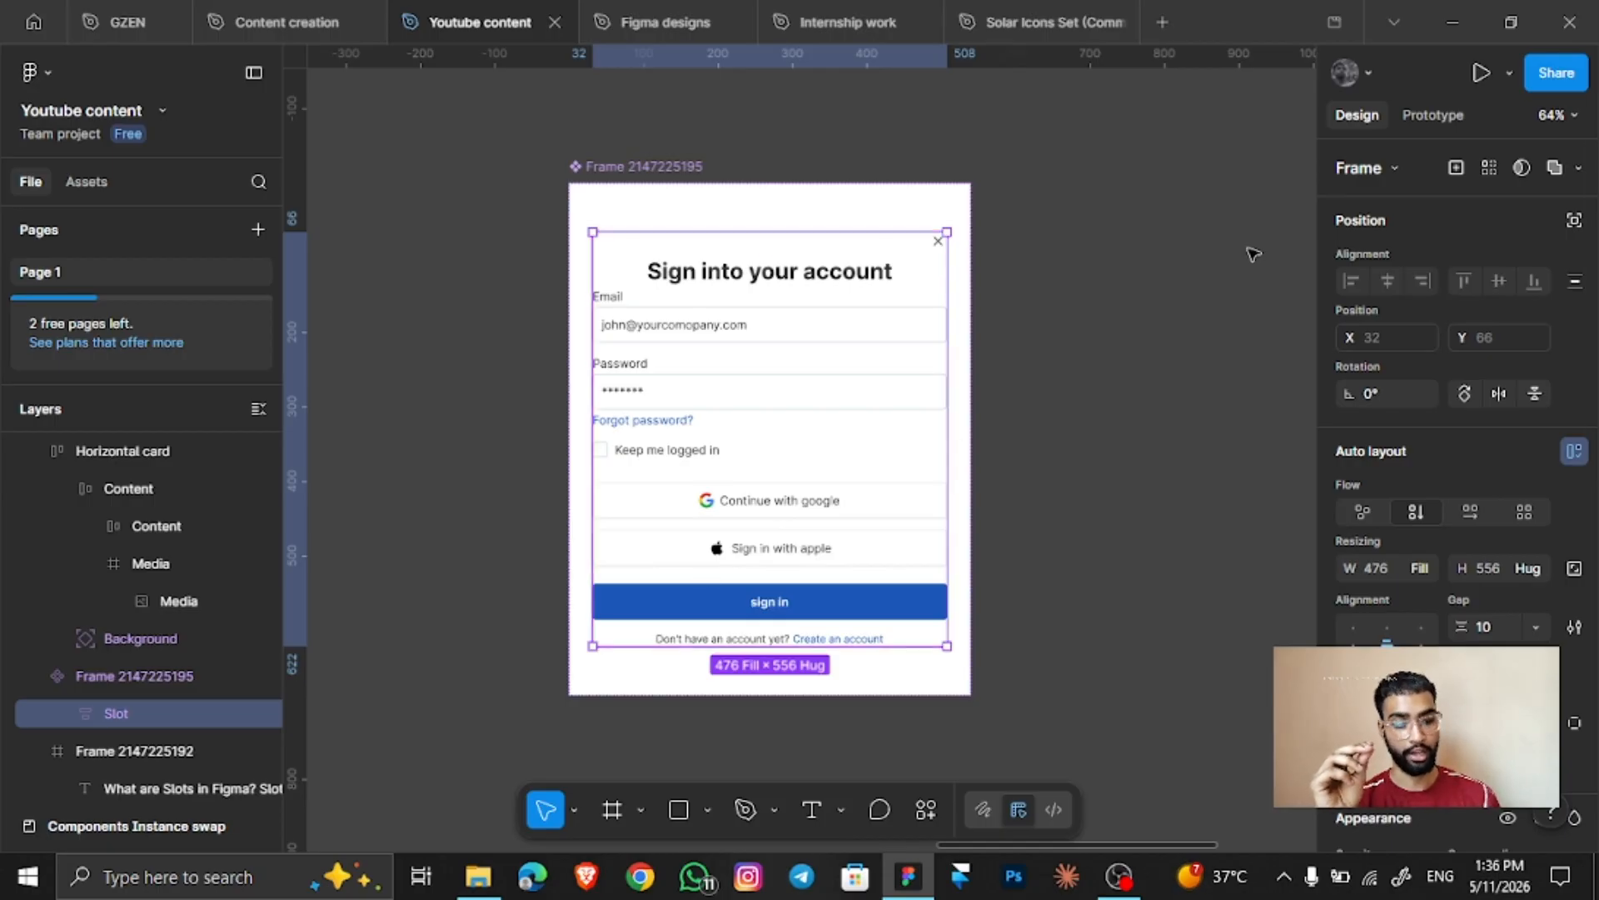
click(1455, 167)
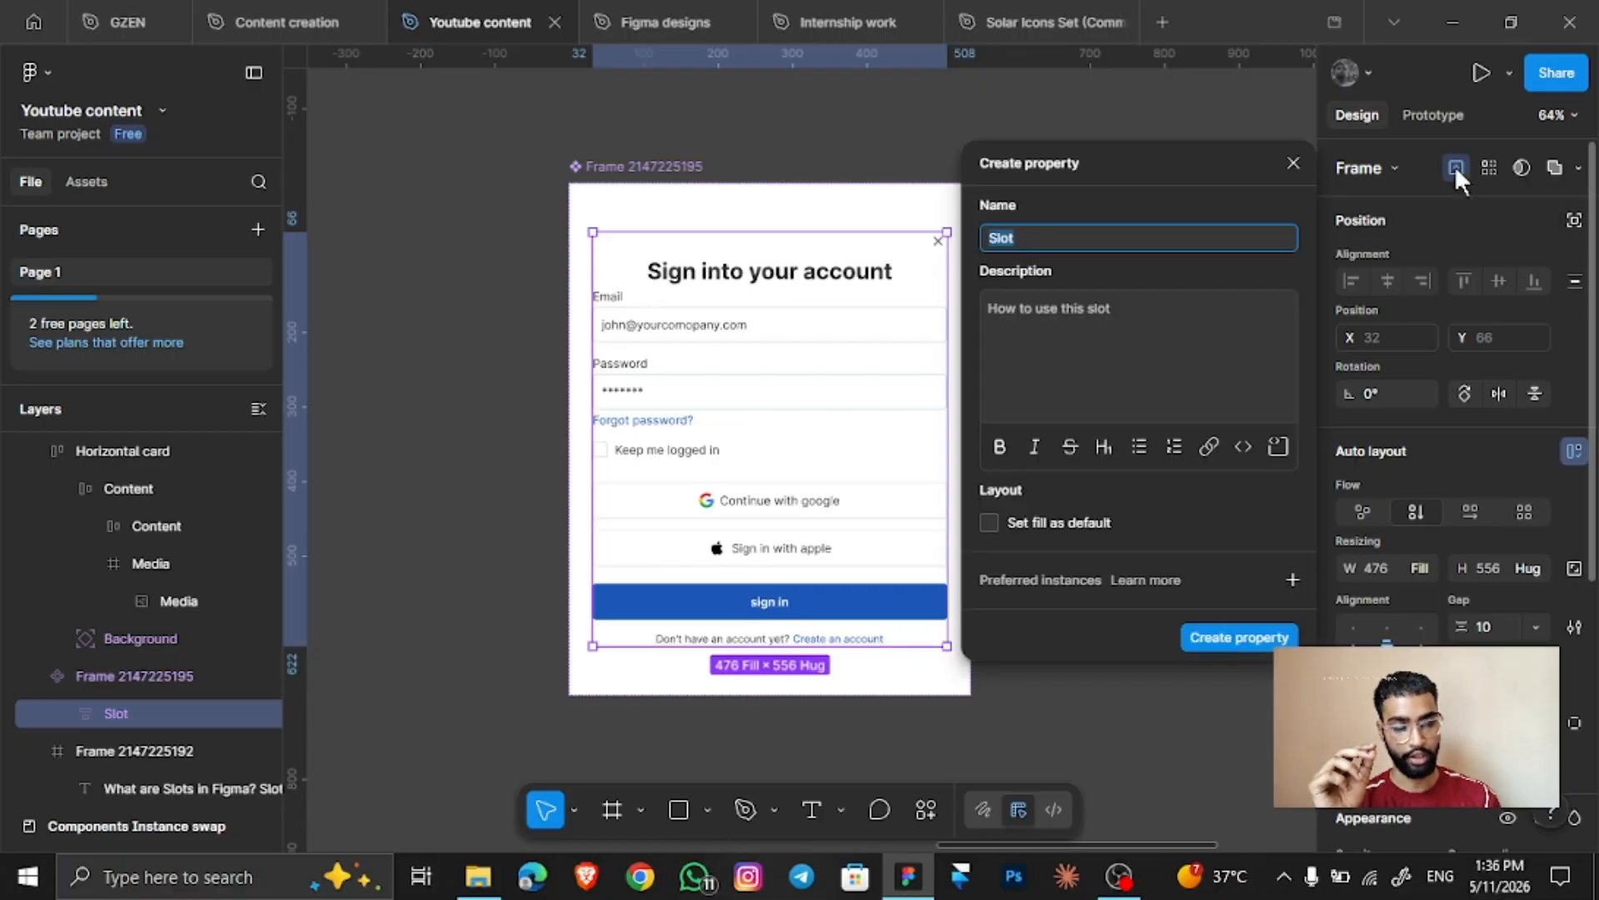
key(XF86MonBrightnessUp)
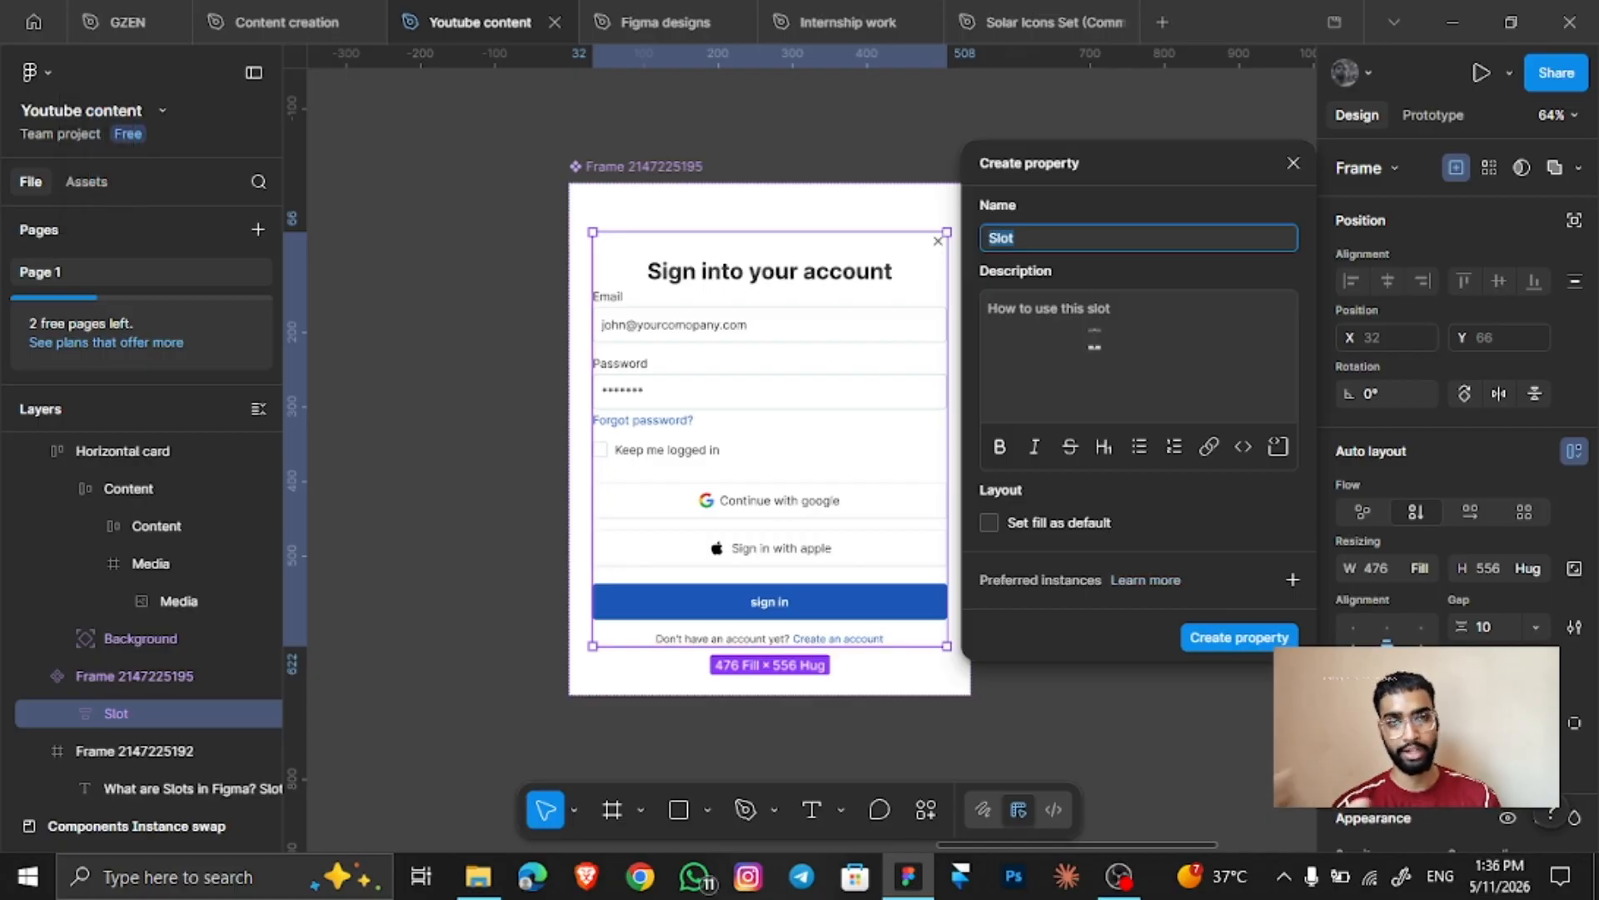
click(1222, 641)
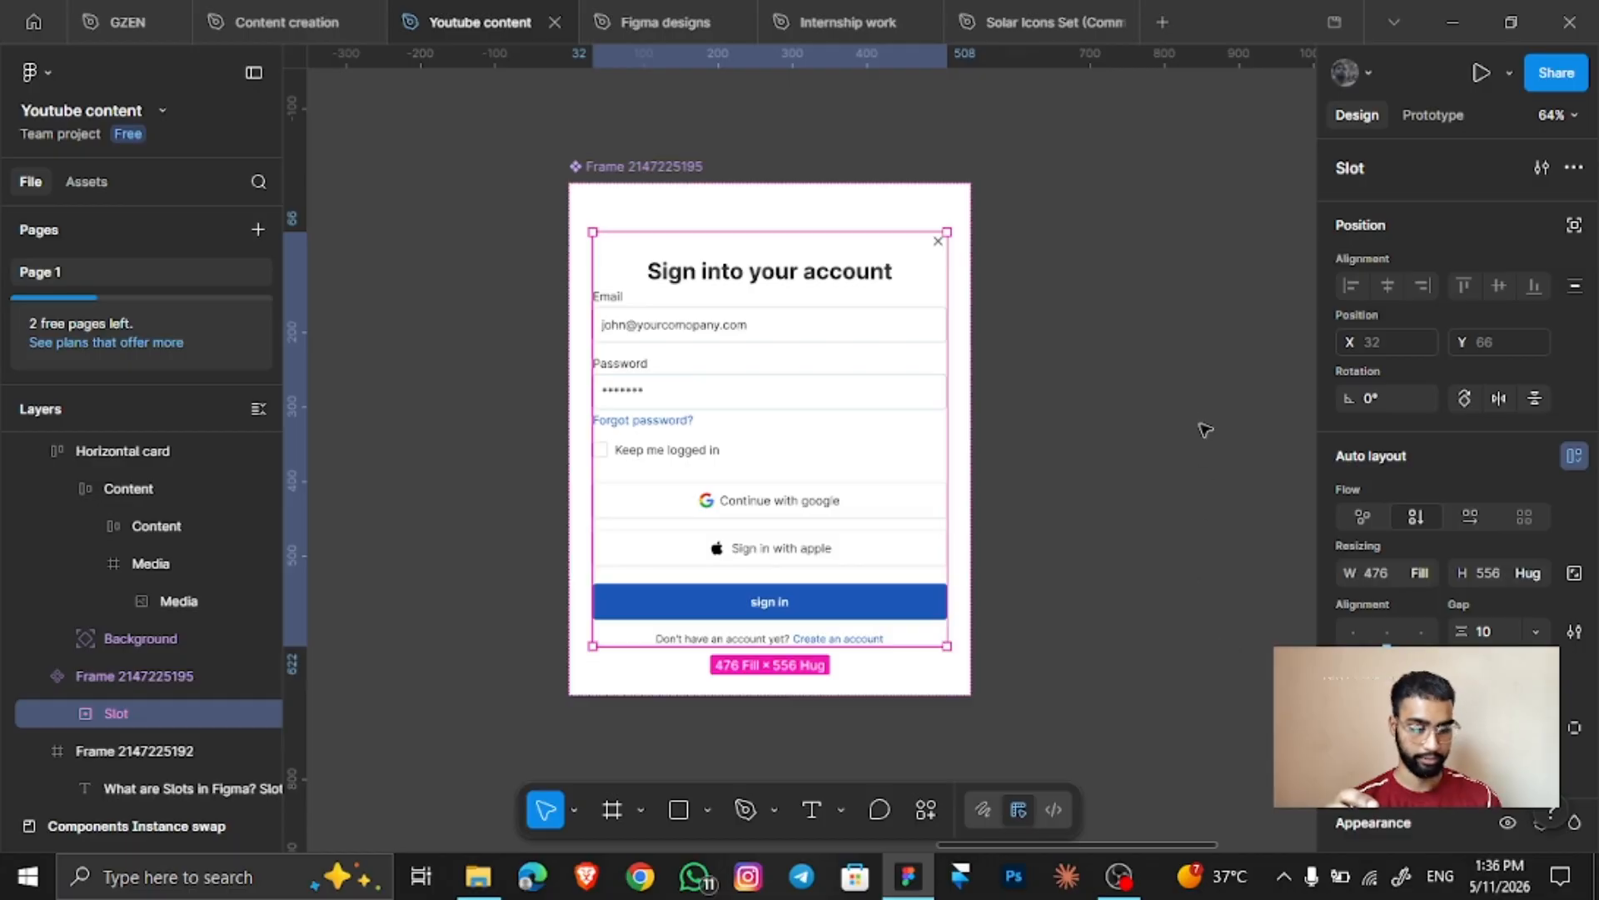
click(1205, 425)
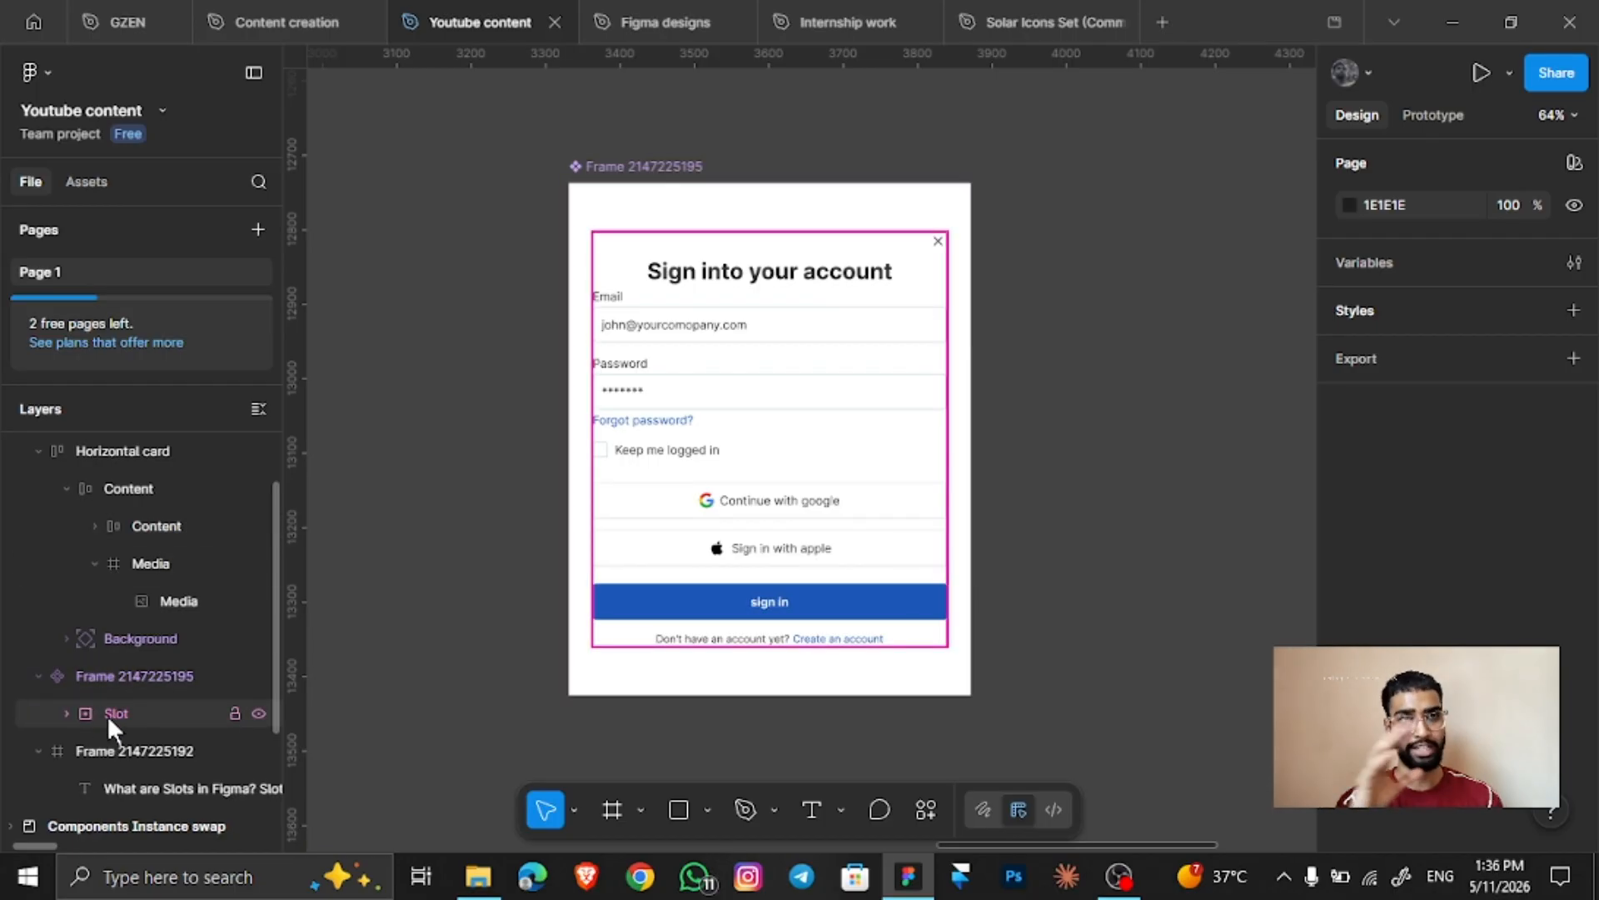
Move the sign-in component to about X 2966, Y 346 and place an instance to its right at about X 3821
scroll(553, 553, right, 3)
scroll(825, 439, down, 5)
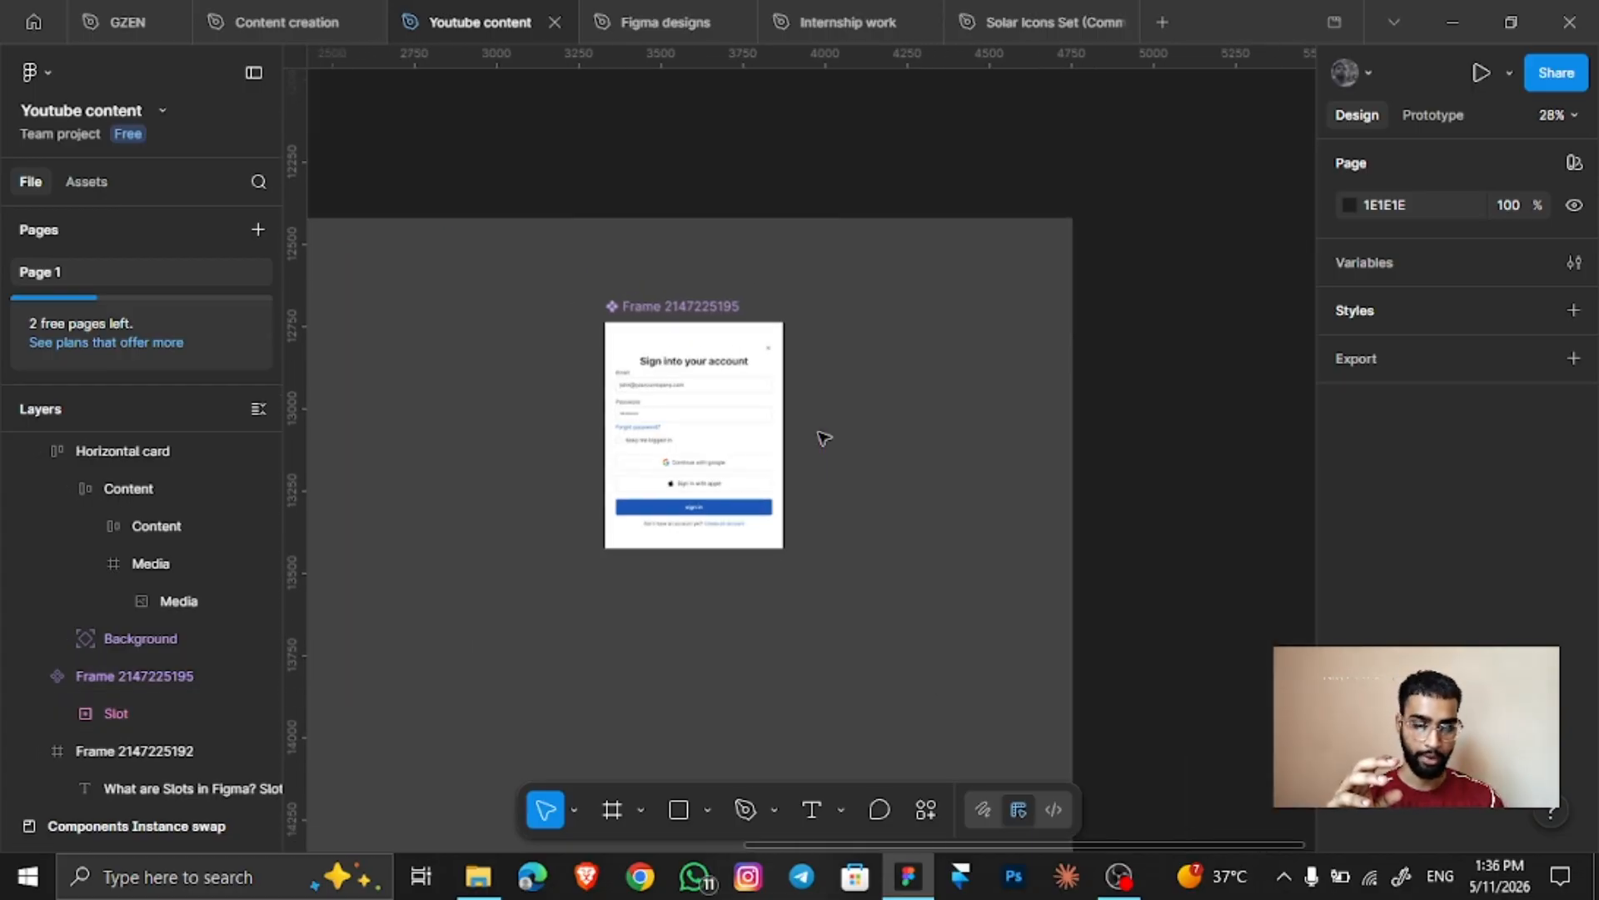
drag(654, 307, 479, 329)
scroll(472, 324, up, 3)
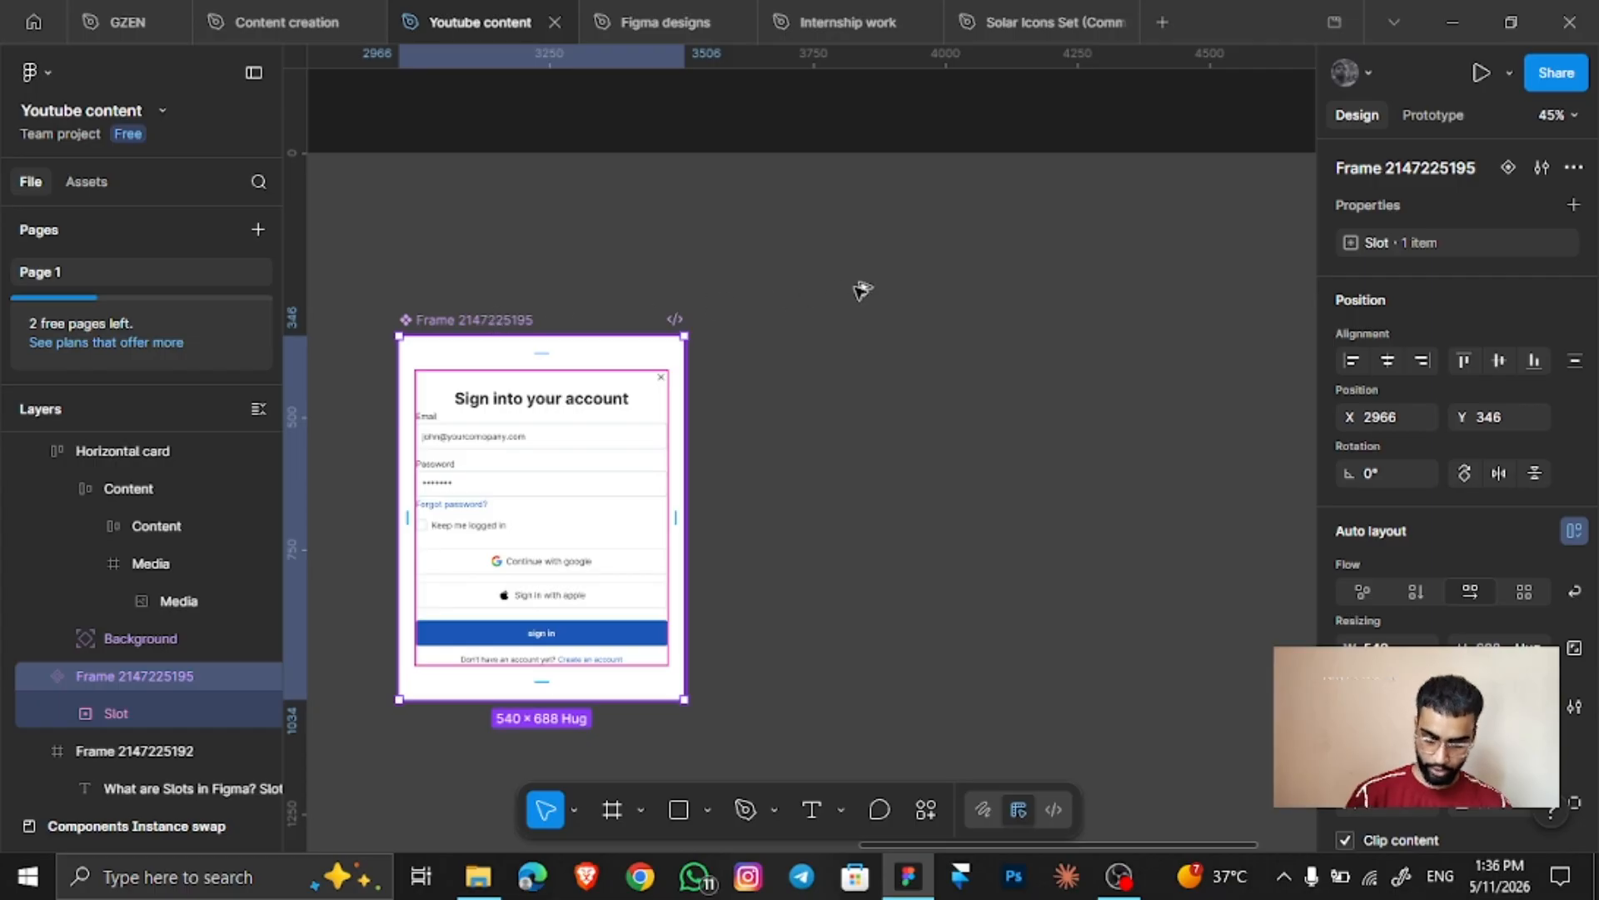
drag(856, 285, 944, 324)
scroll(696, 408, right, 4)
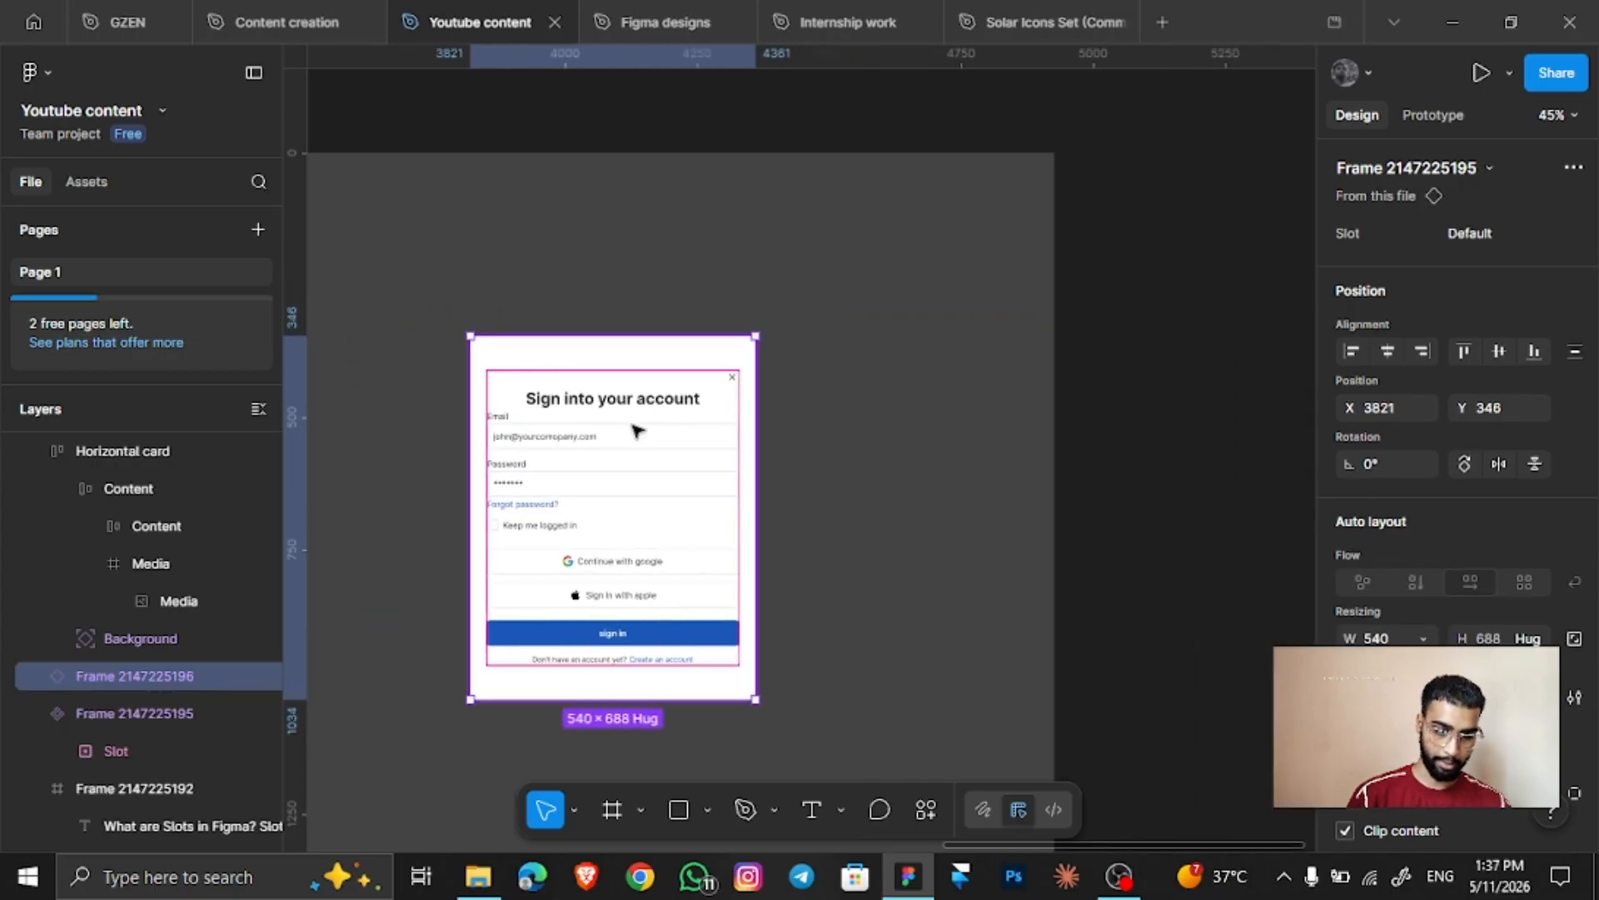
Compare the main sign-in component with its instance and examine the slot area inside the instance
scroll(635, 430, up, 2)
scroll(635, 428, left, 2)
scroll(664, 421, down, 3)
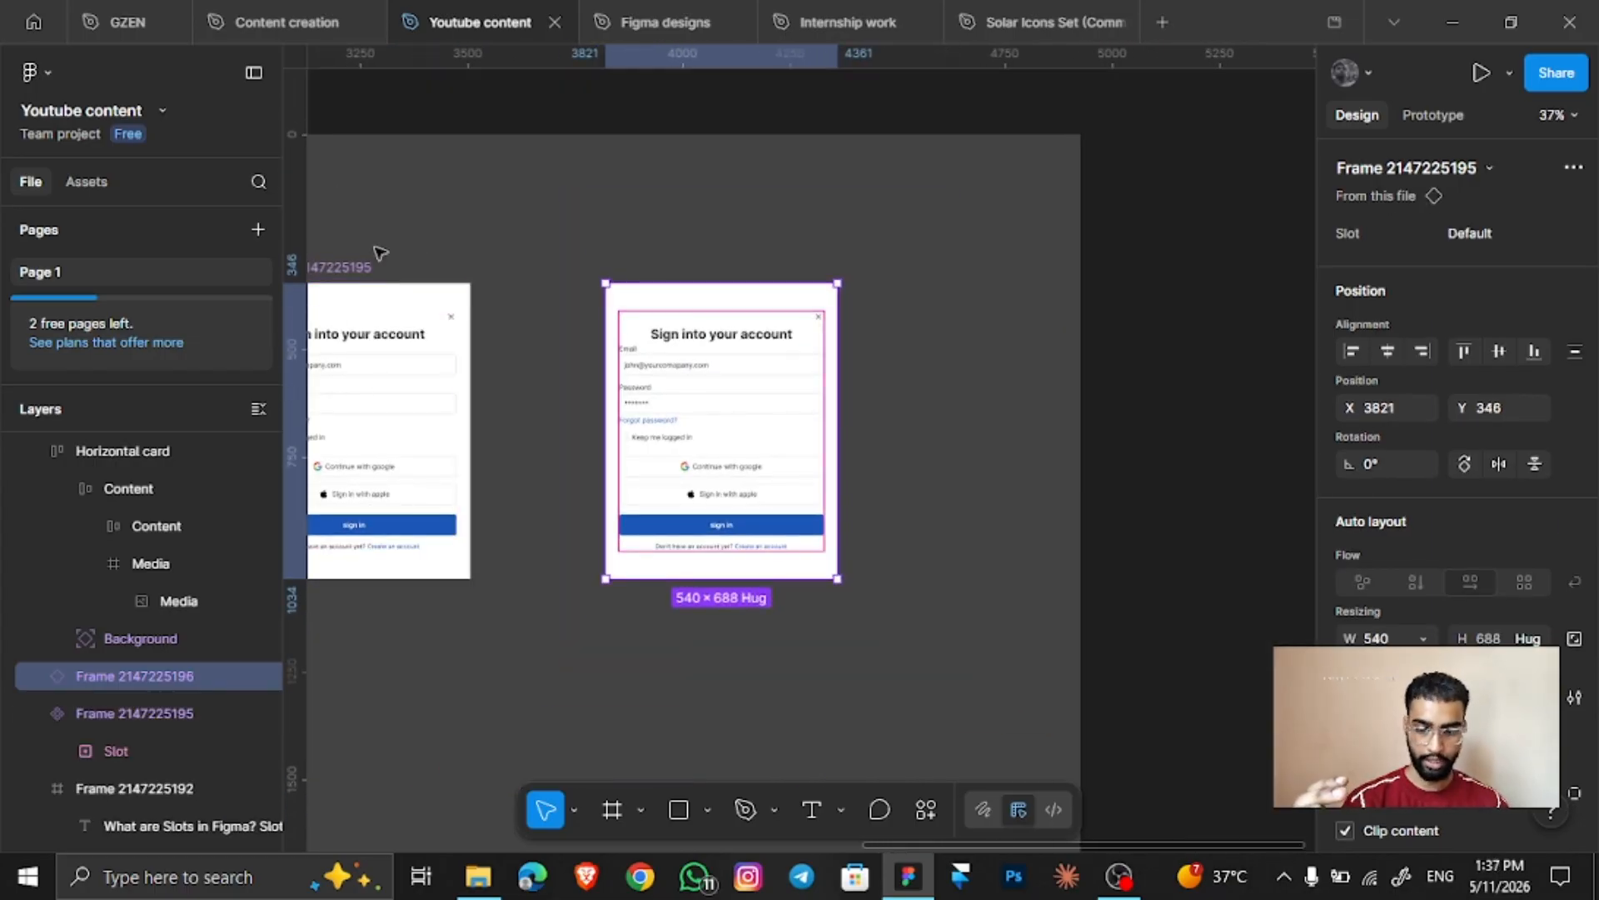
scroll(379, 251, left, 3)
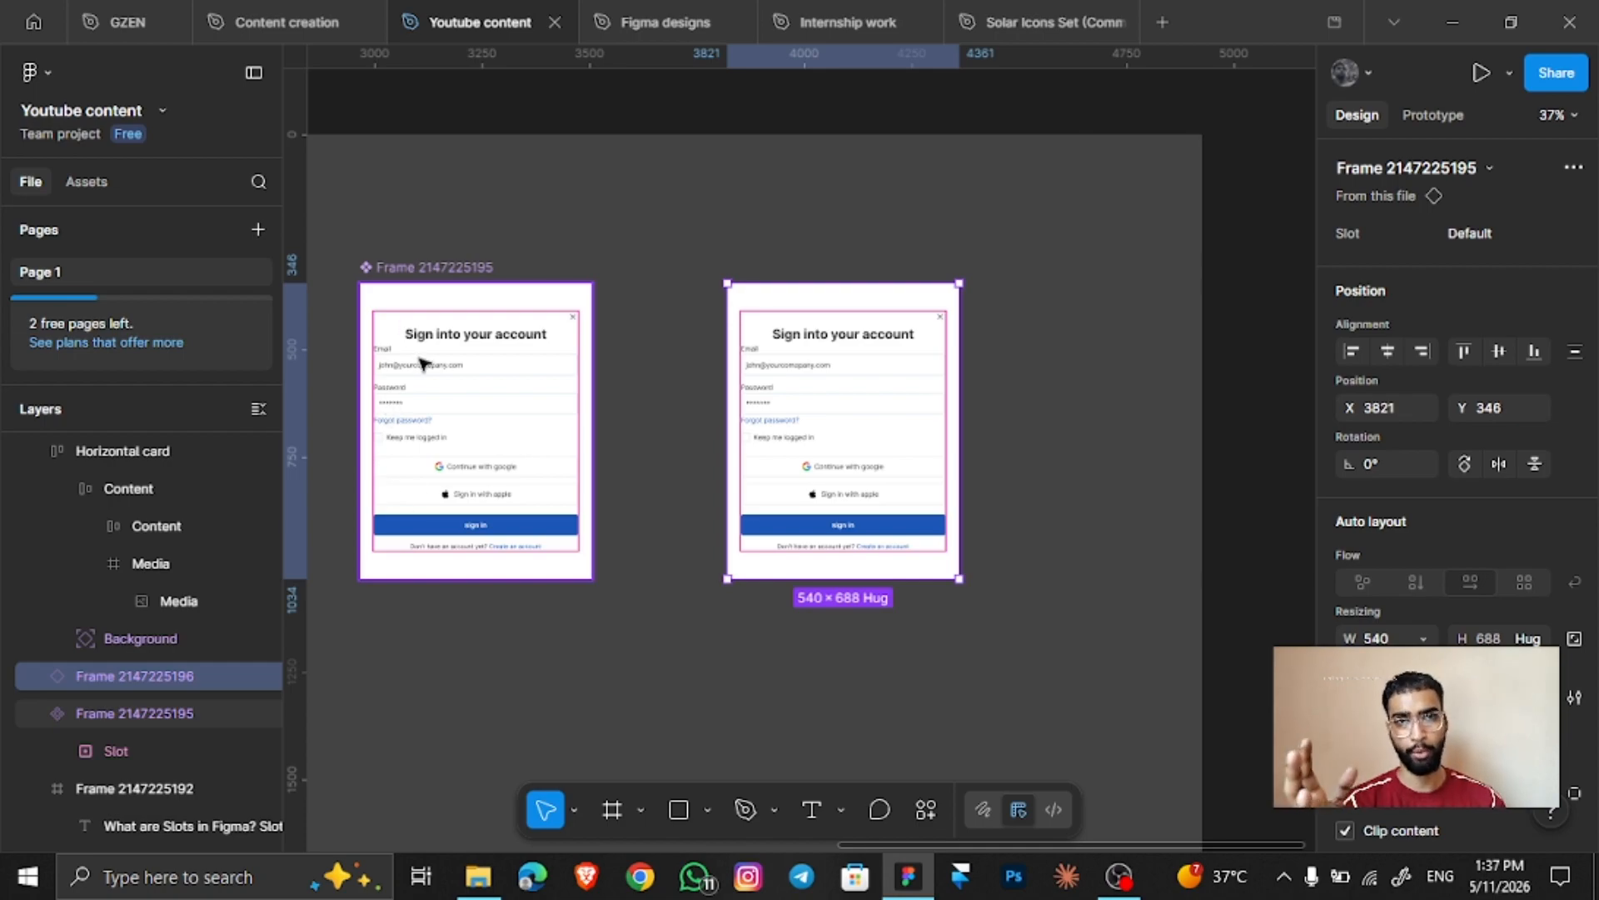
scroll(596, 354, right, 6)
scroll(598, 353, up, 3)
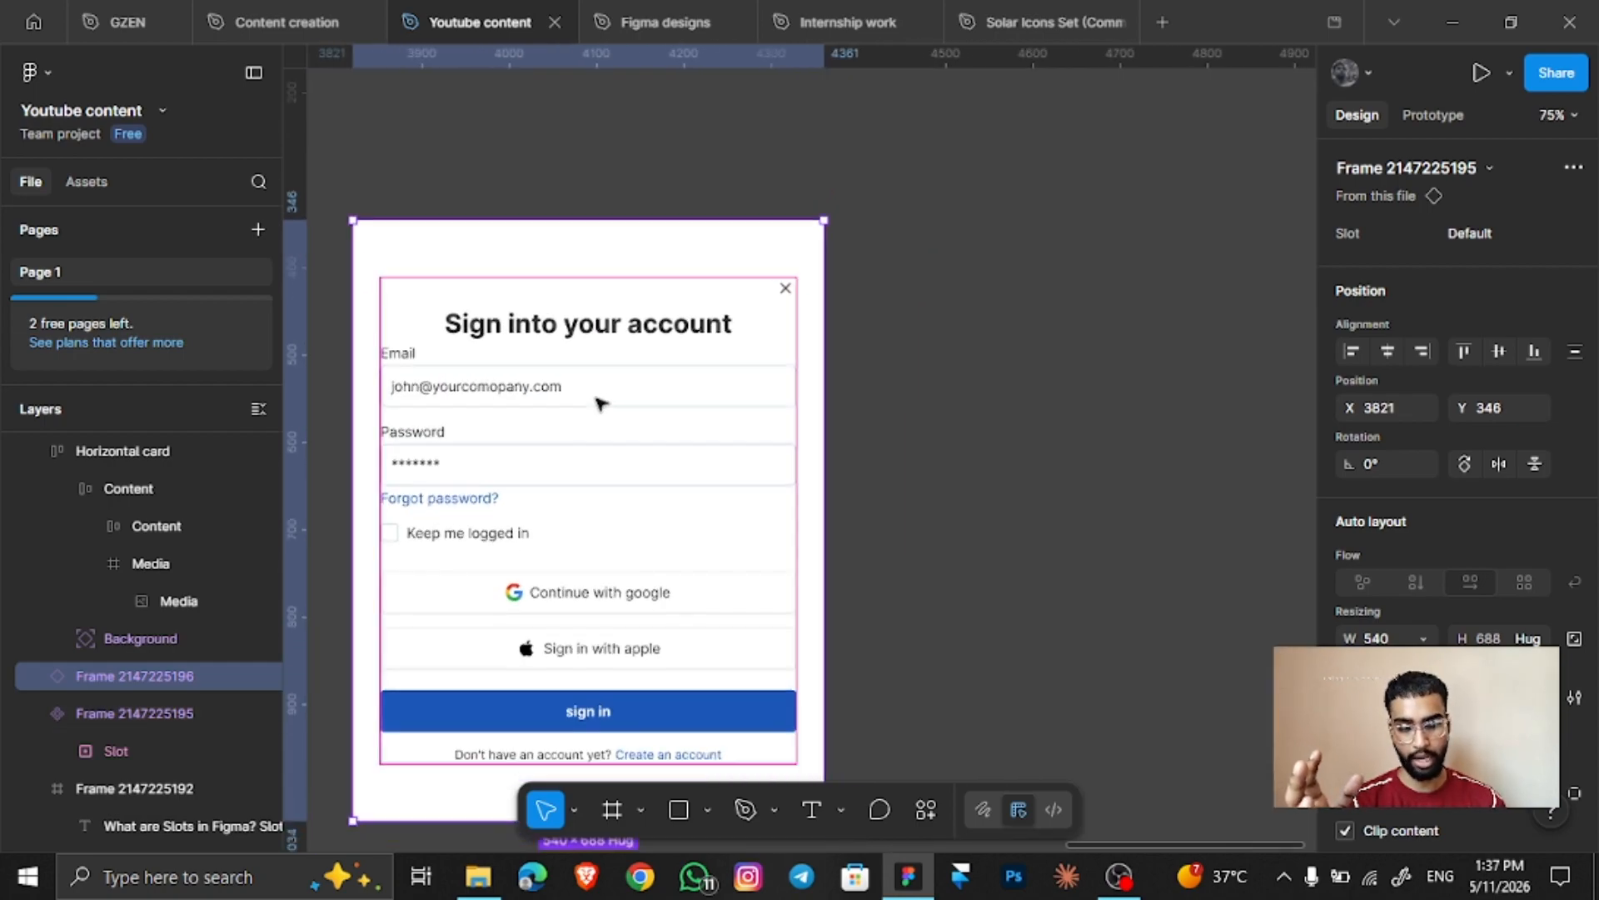
scroll(600, 403, down, 2)
scroll(600, 403, left, 2)
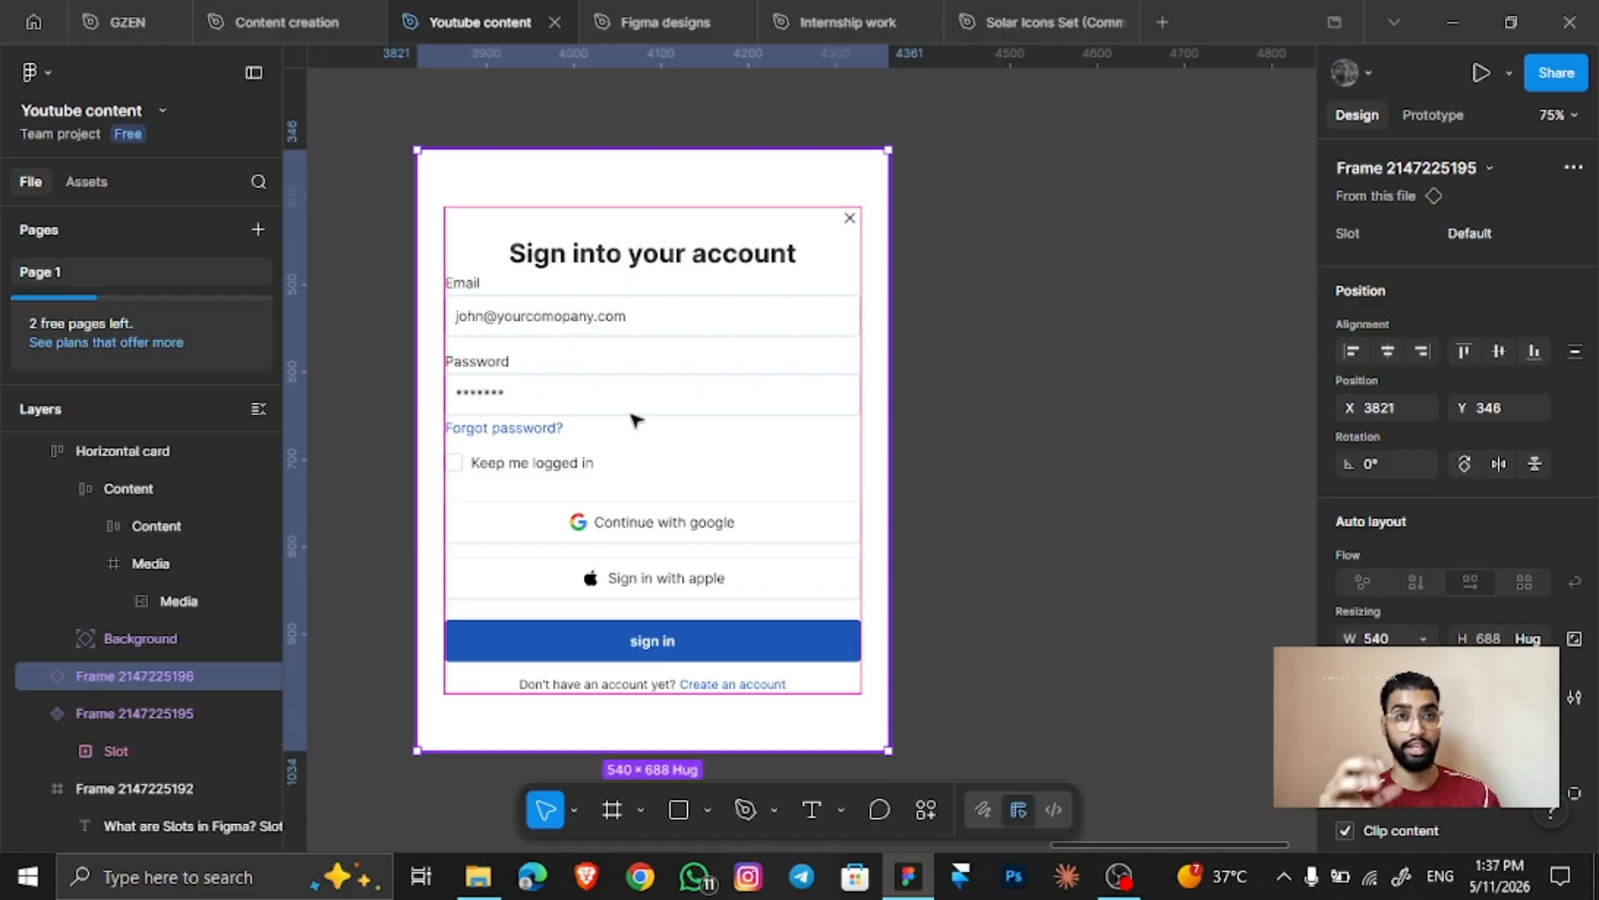
Select the blue sign in button nested inside the instance's slot
double_click(688, 638)
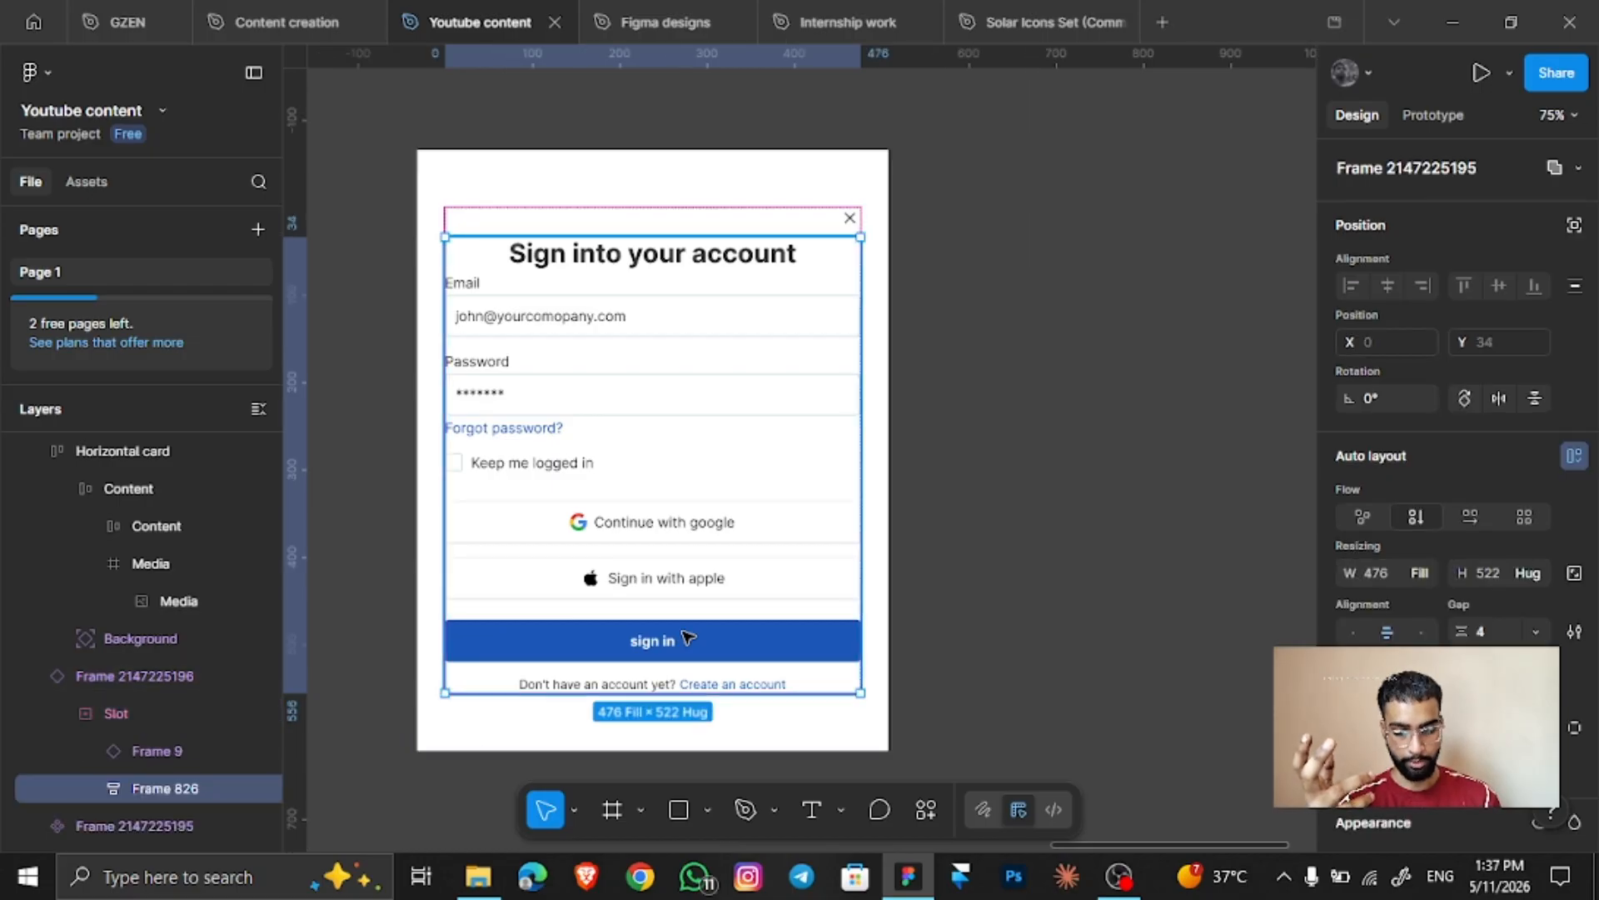
double_click(688, 638)
double_click(688, 638)
click(688, 639)
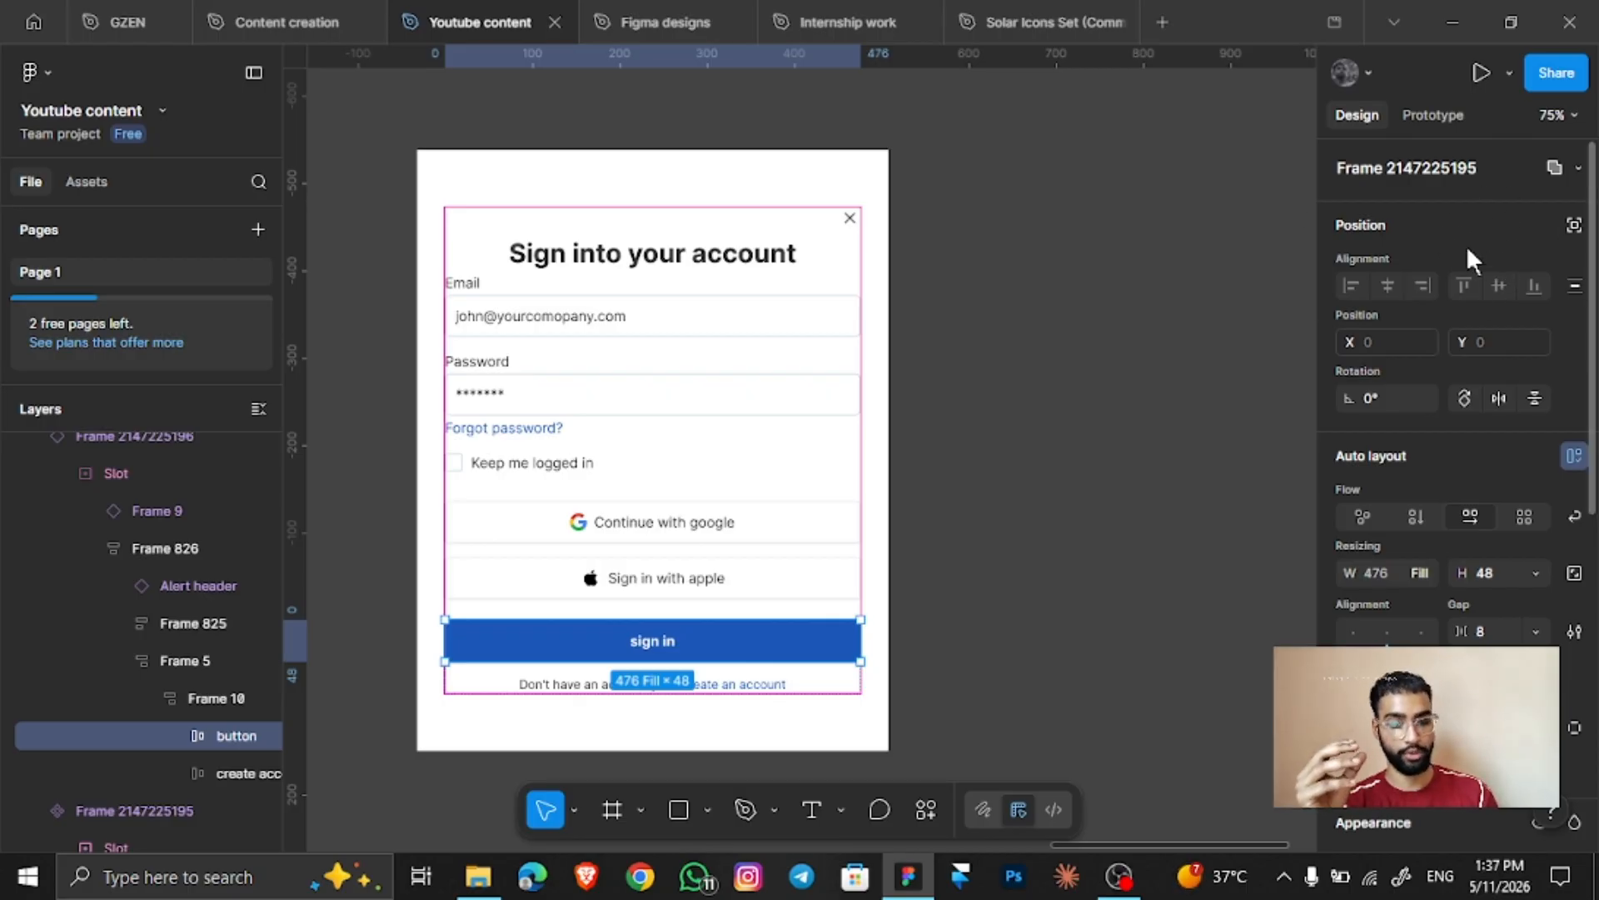
click(585, 174)
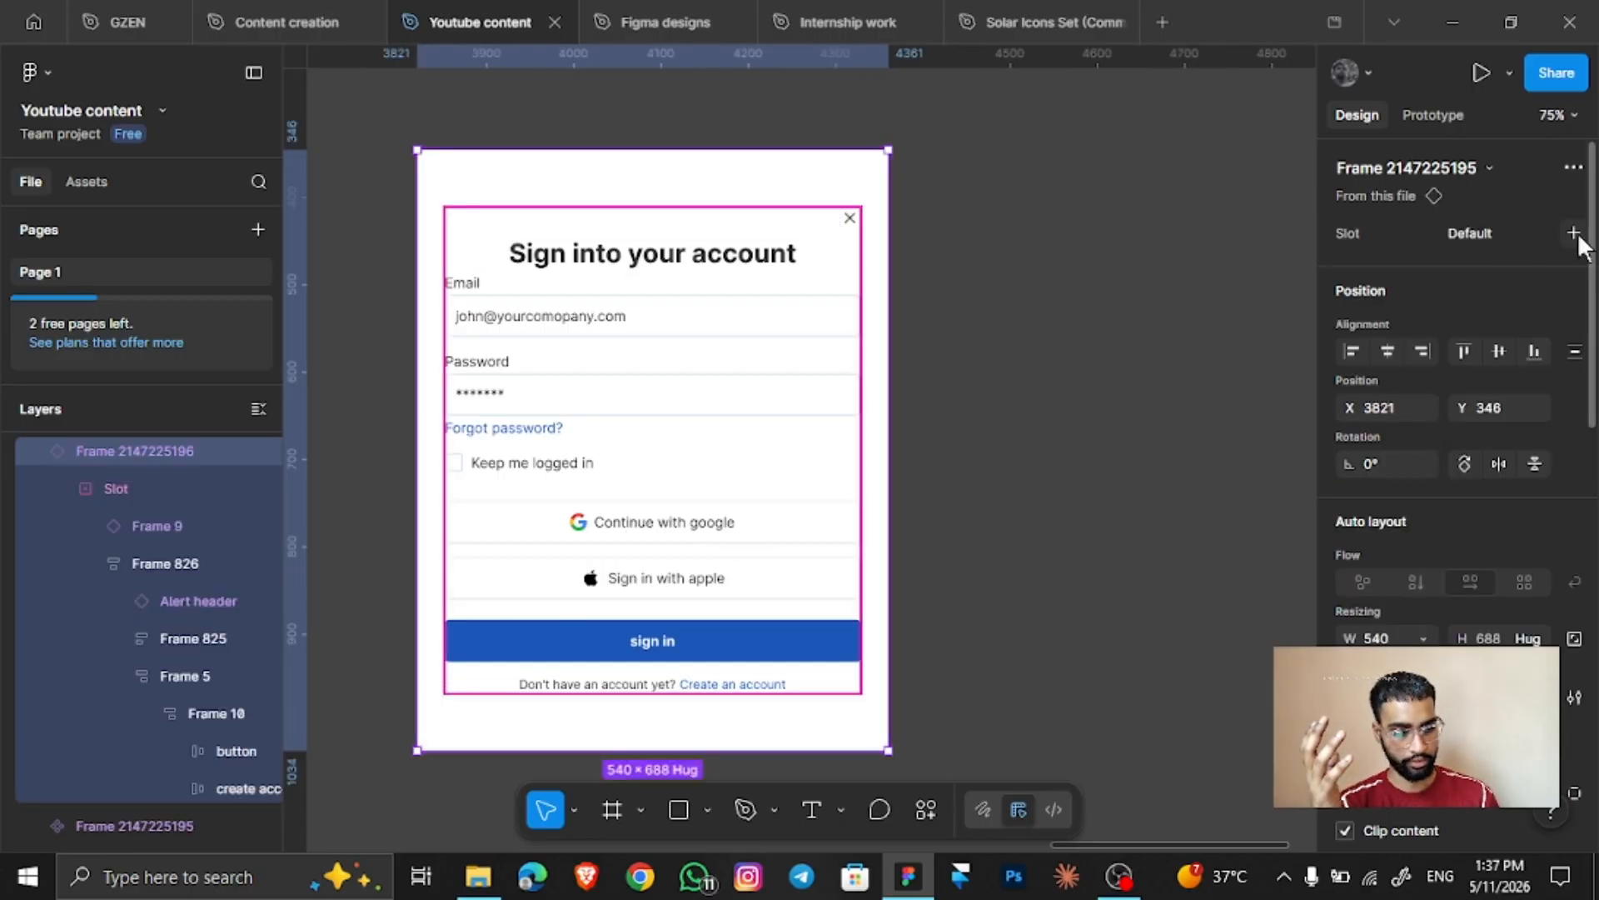
click(1574, 234)
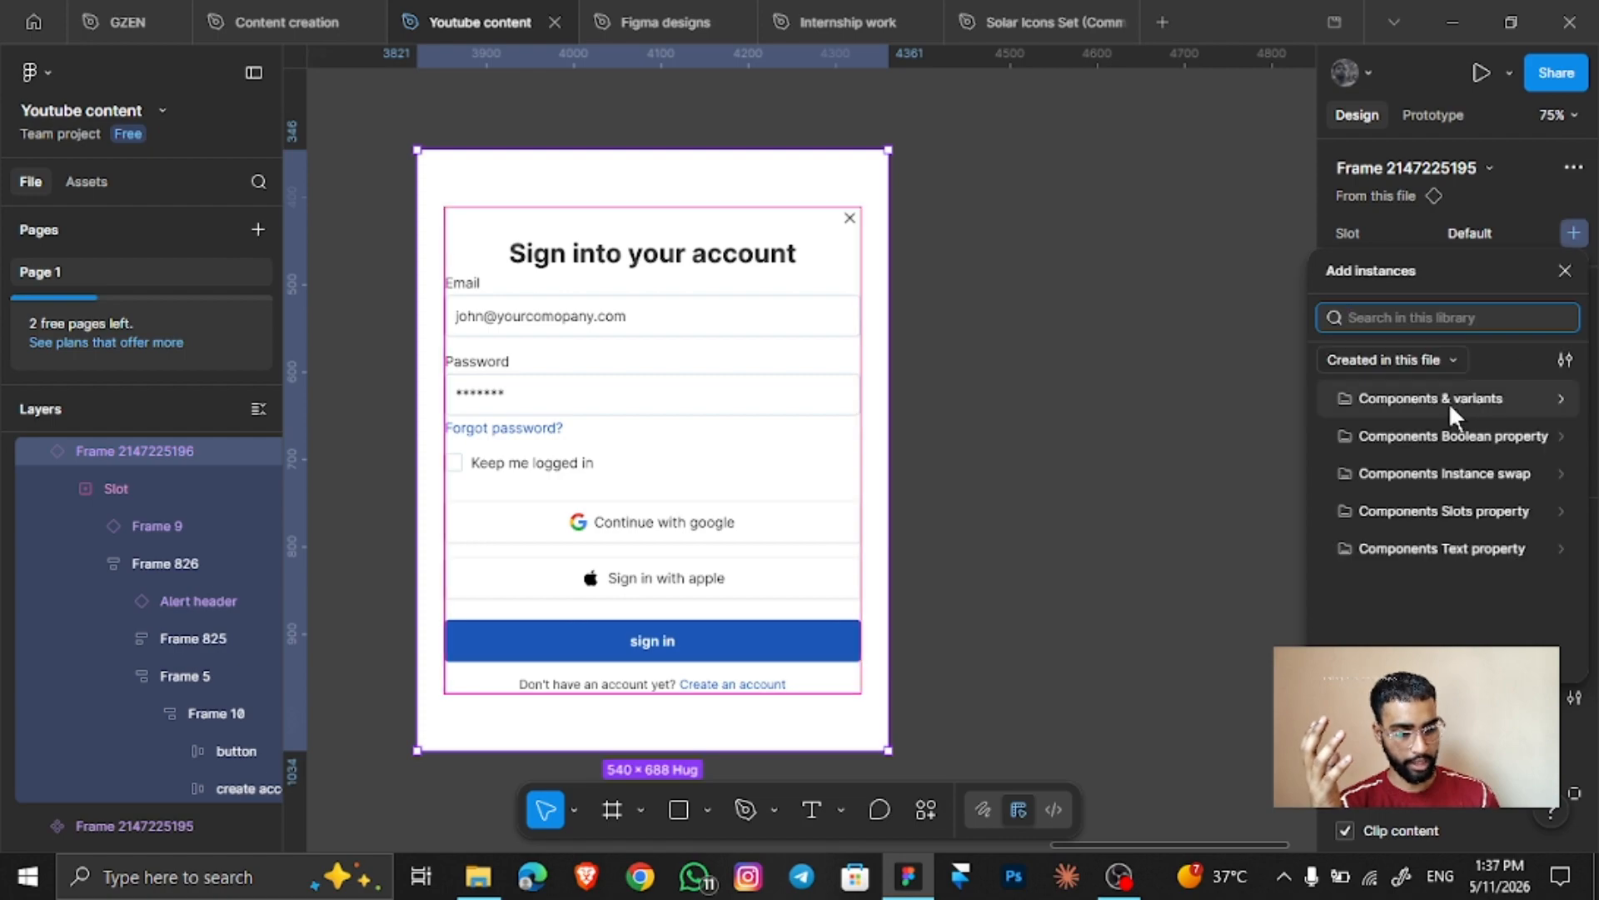
click(1447, 401)
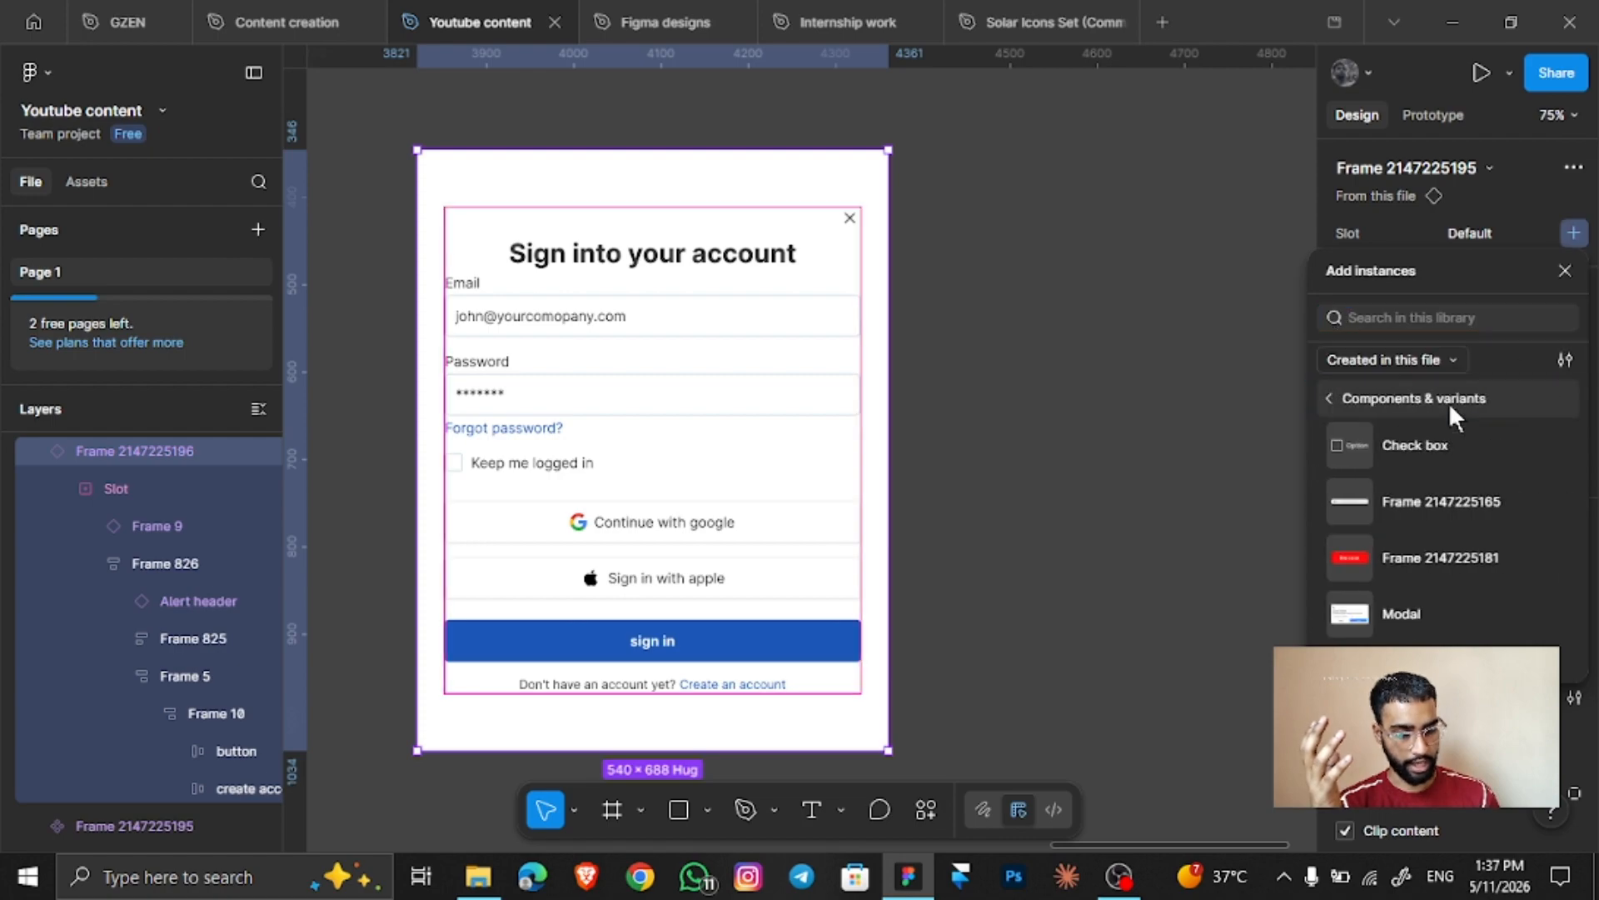
click(1409, 556)
scroll(940, 545, down, 3)
scroll(940, 546, left, 1)
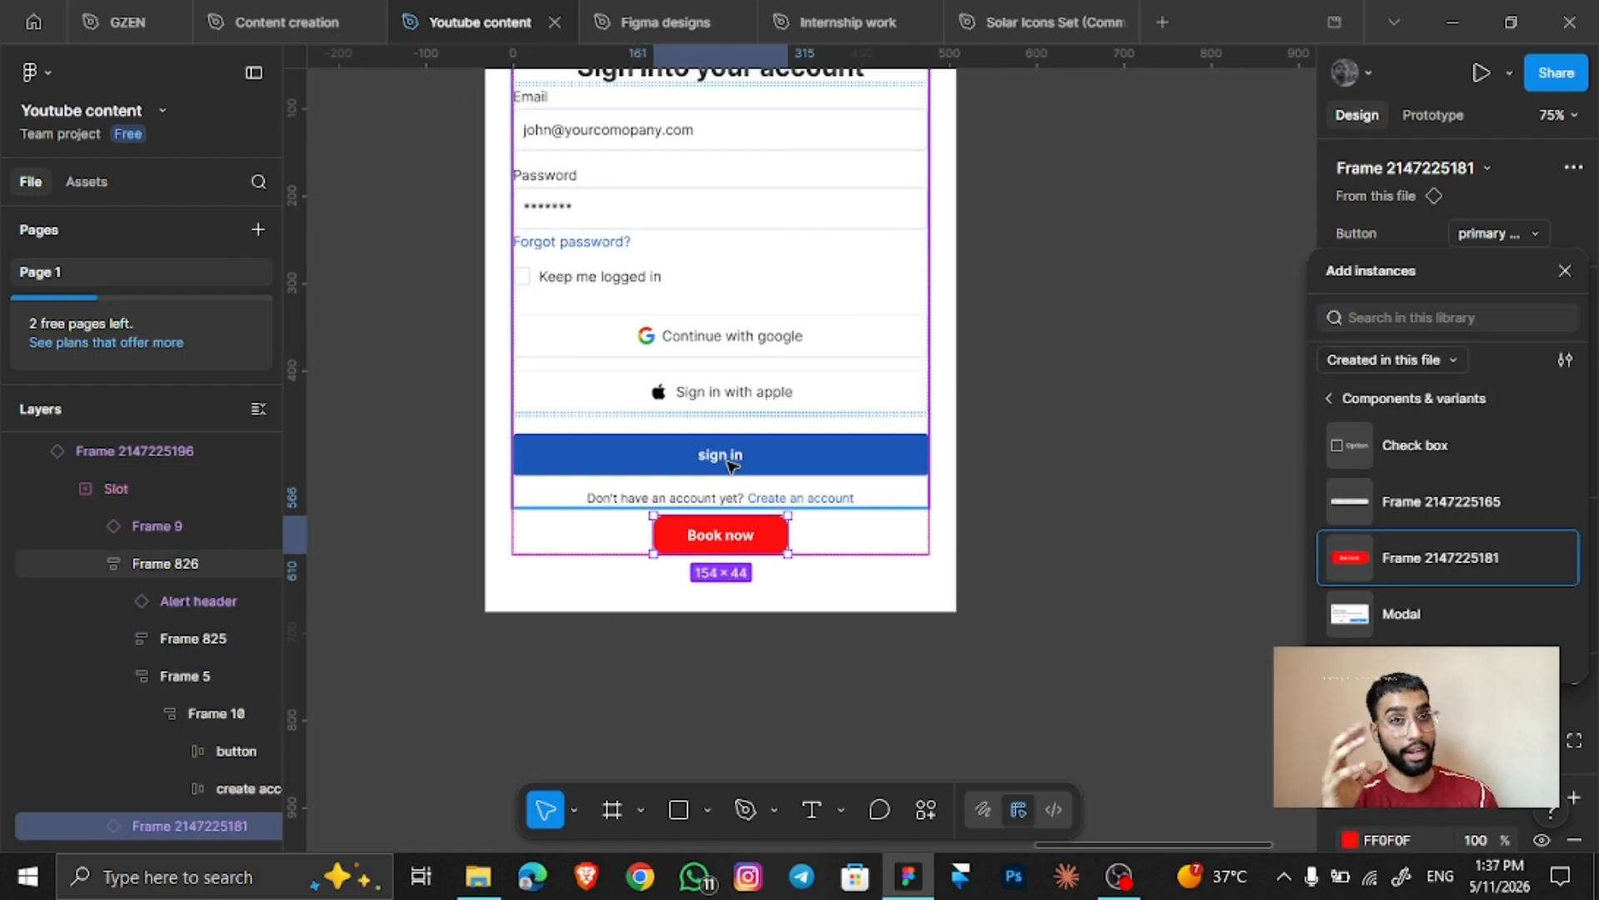
click(1566, 273)
Set the Book now button's width to fill its container
scroll(1429, 522, down, 3)
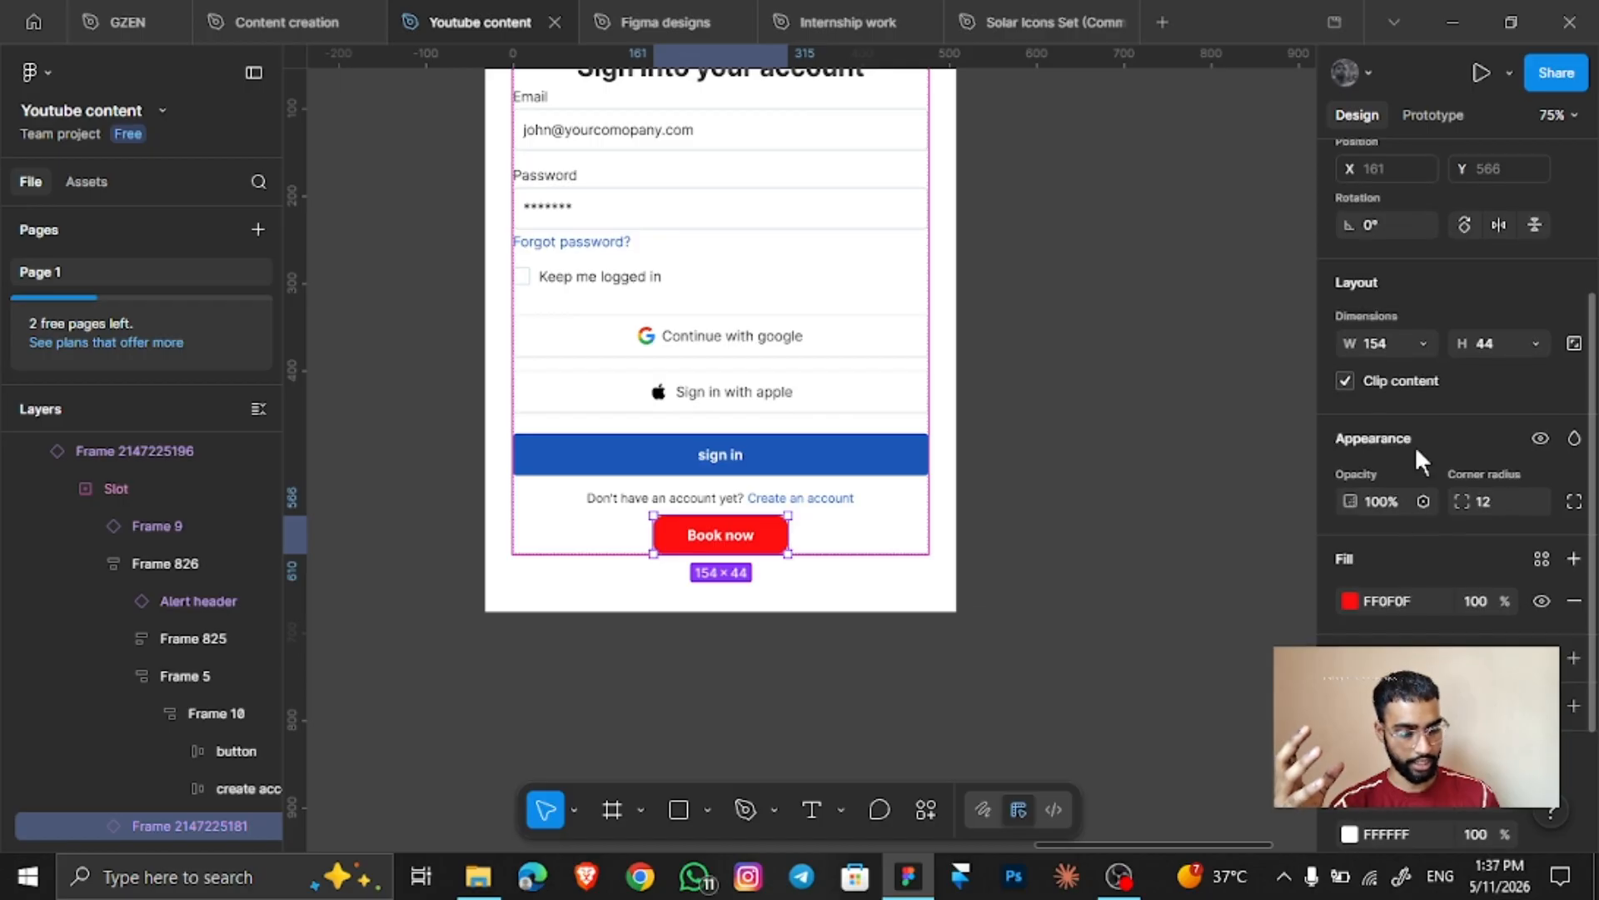
click(1422, 343)
click(1371, 369)
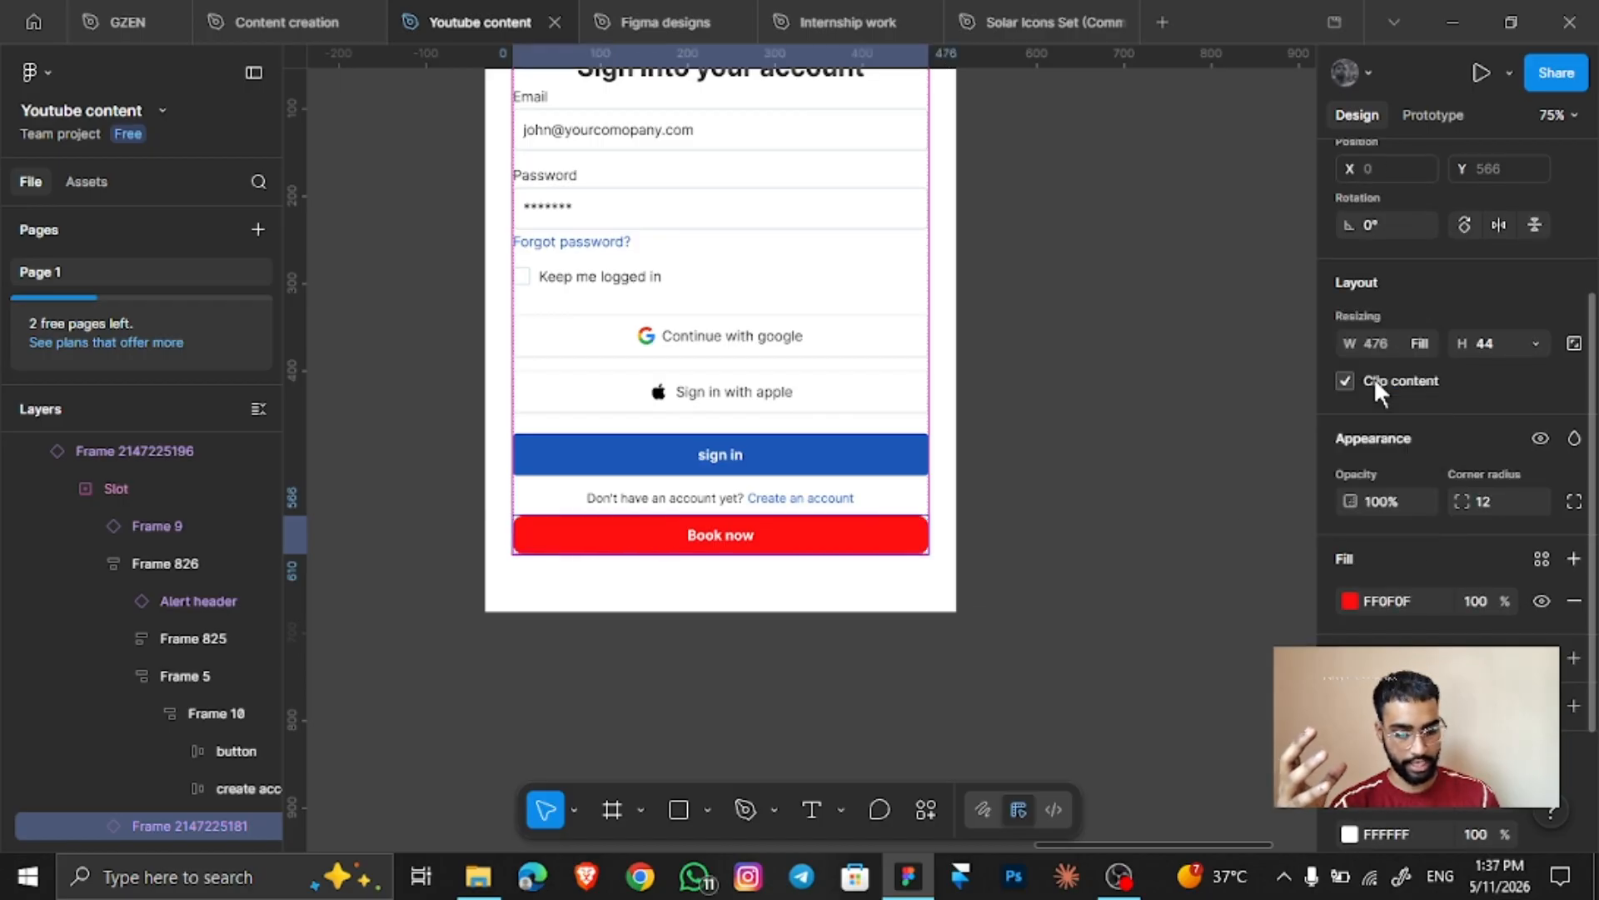
Try moving the Book now button up within the slot, above the form heading, and undo the move
key(Up)
scroll(360, 503, up, 1)
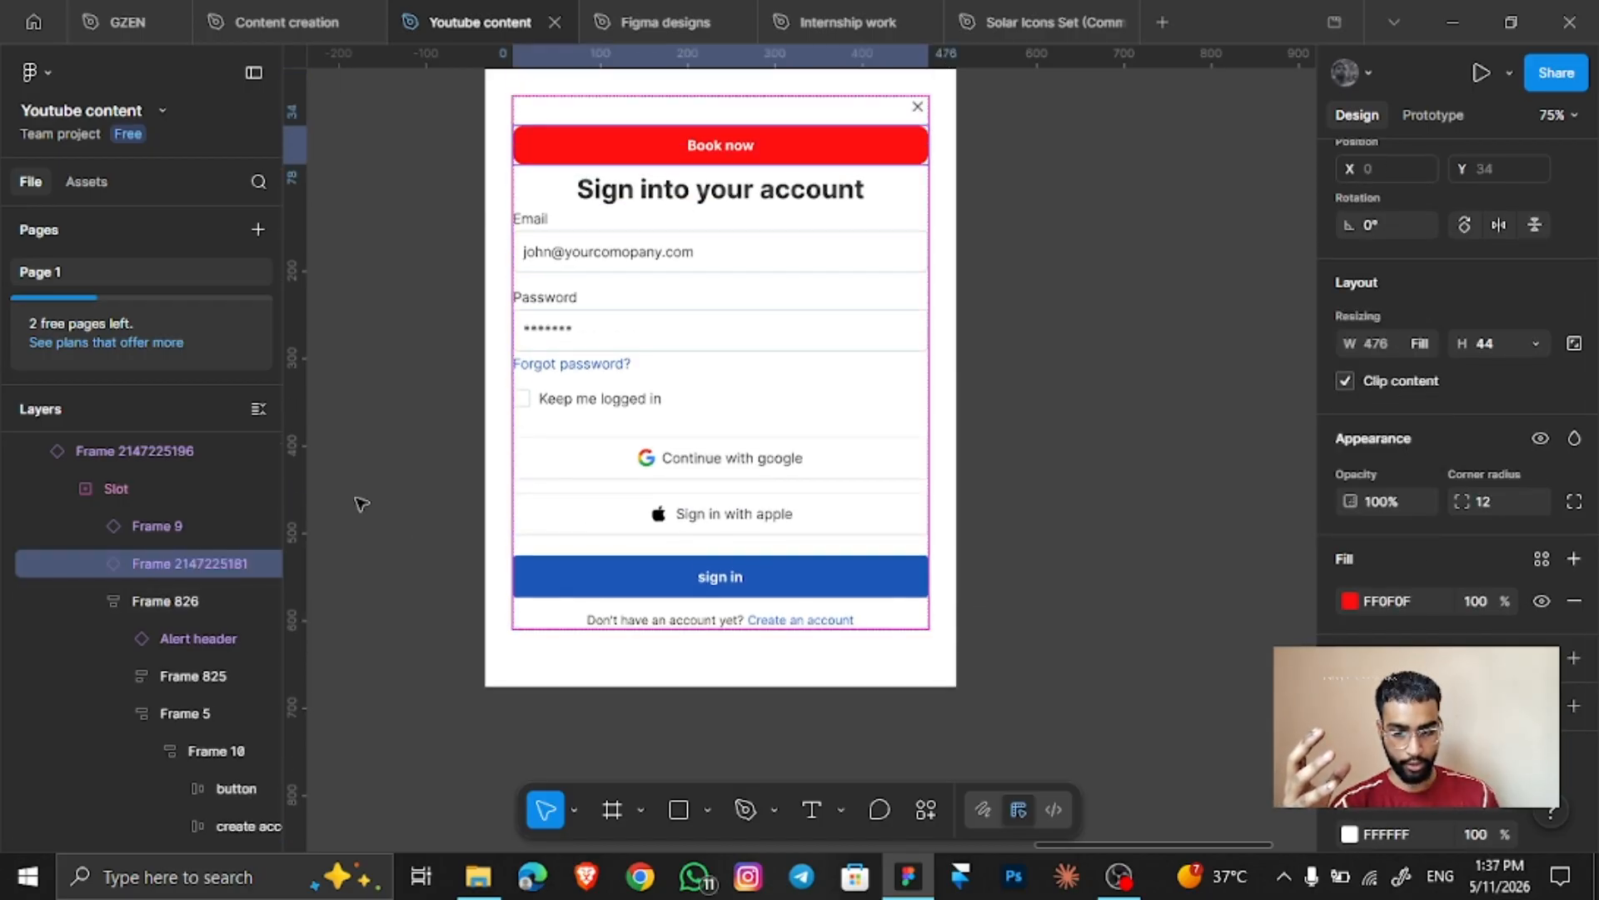
key(ctrl+z)
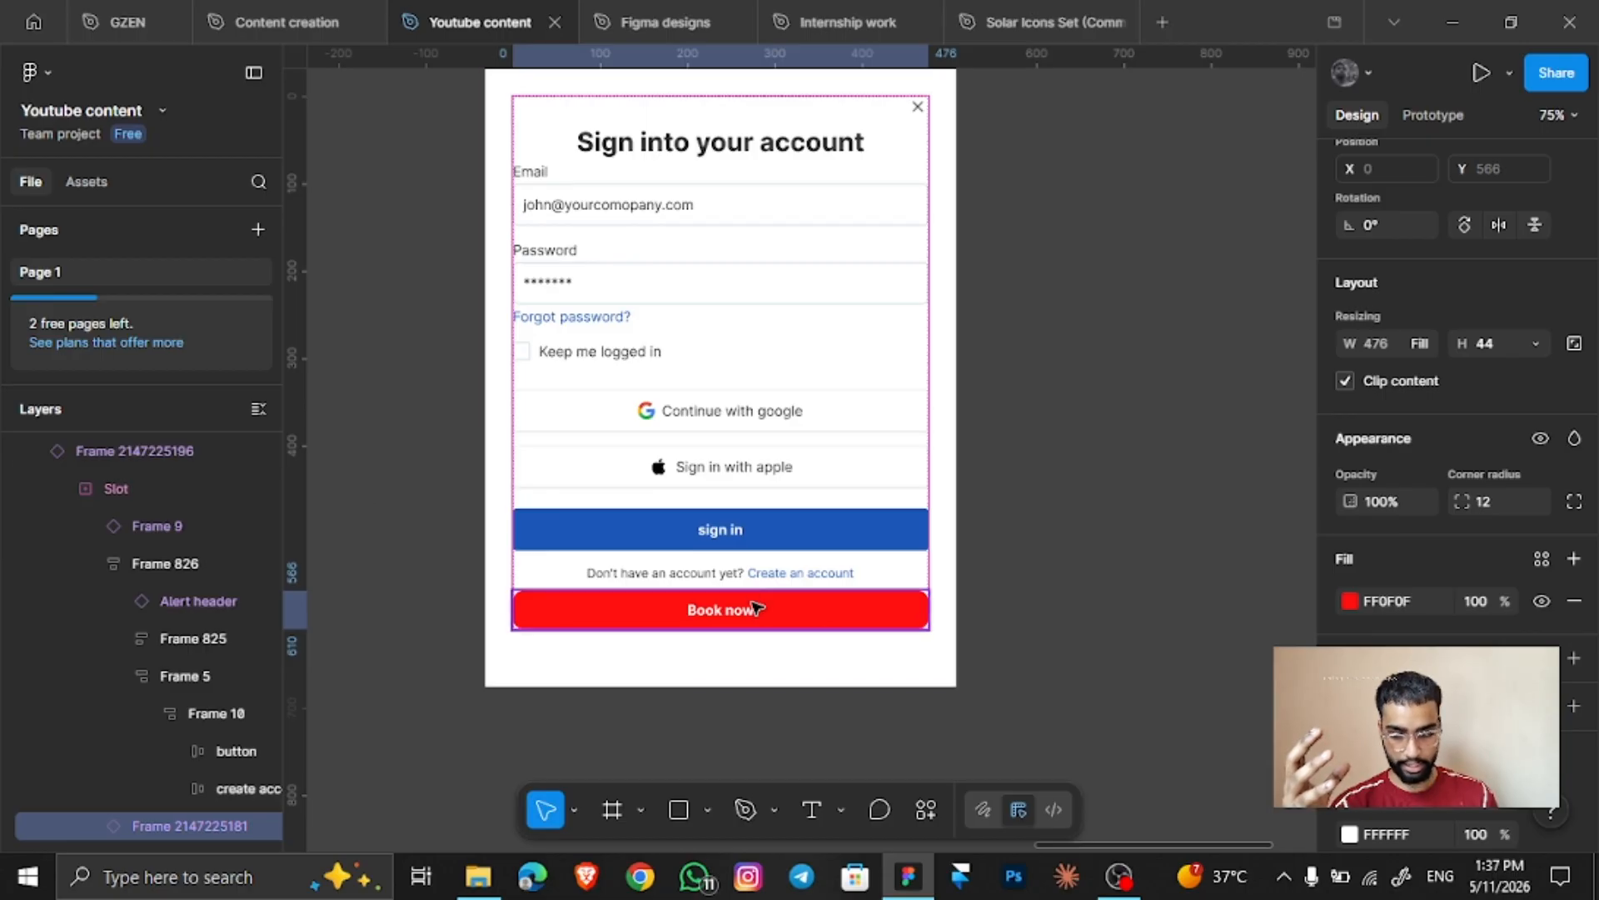
drag(756, 600, 751, 493)
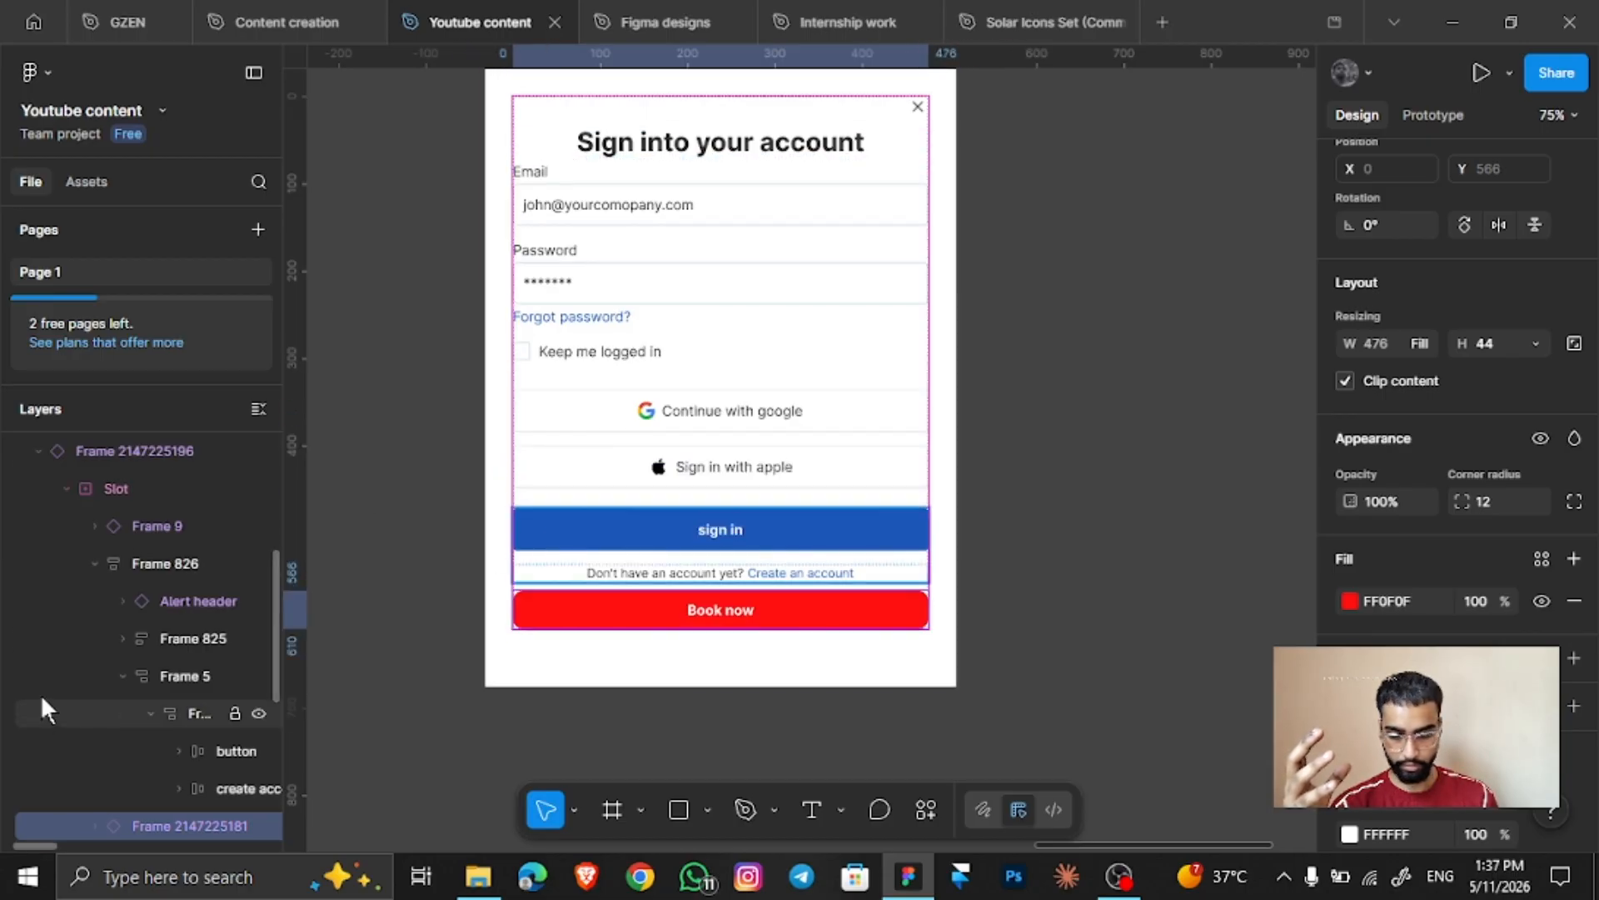
Move the Book now layer into Frame 5, directly above Frame 10, so it sits over the blue sign in button
scroll(102, 671, down, 1)
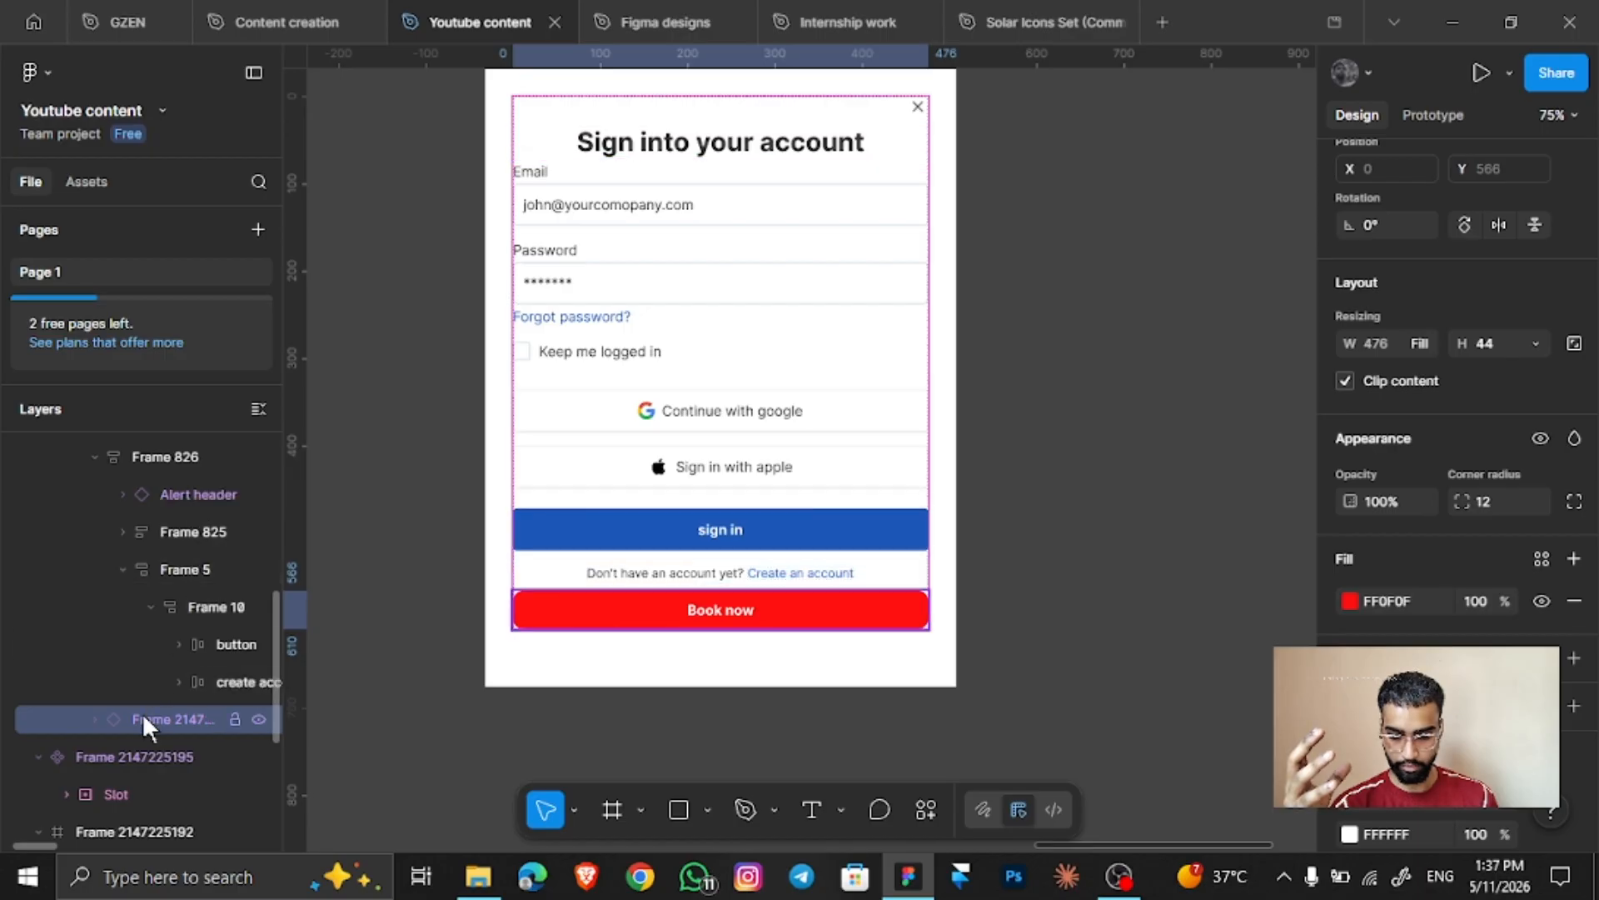
drag(143, 720, 229, 588)
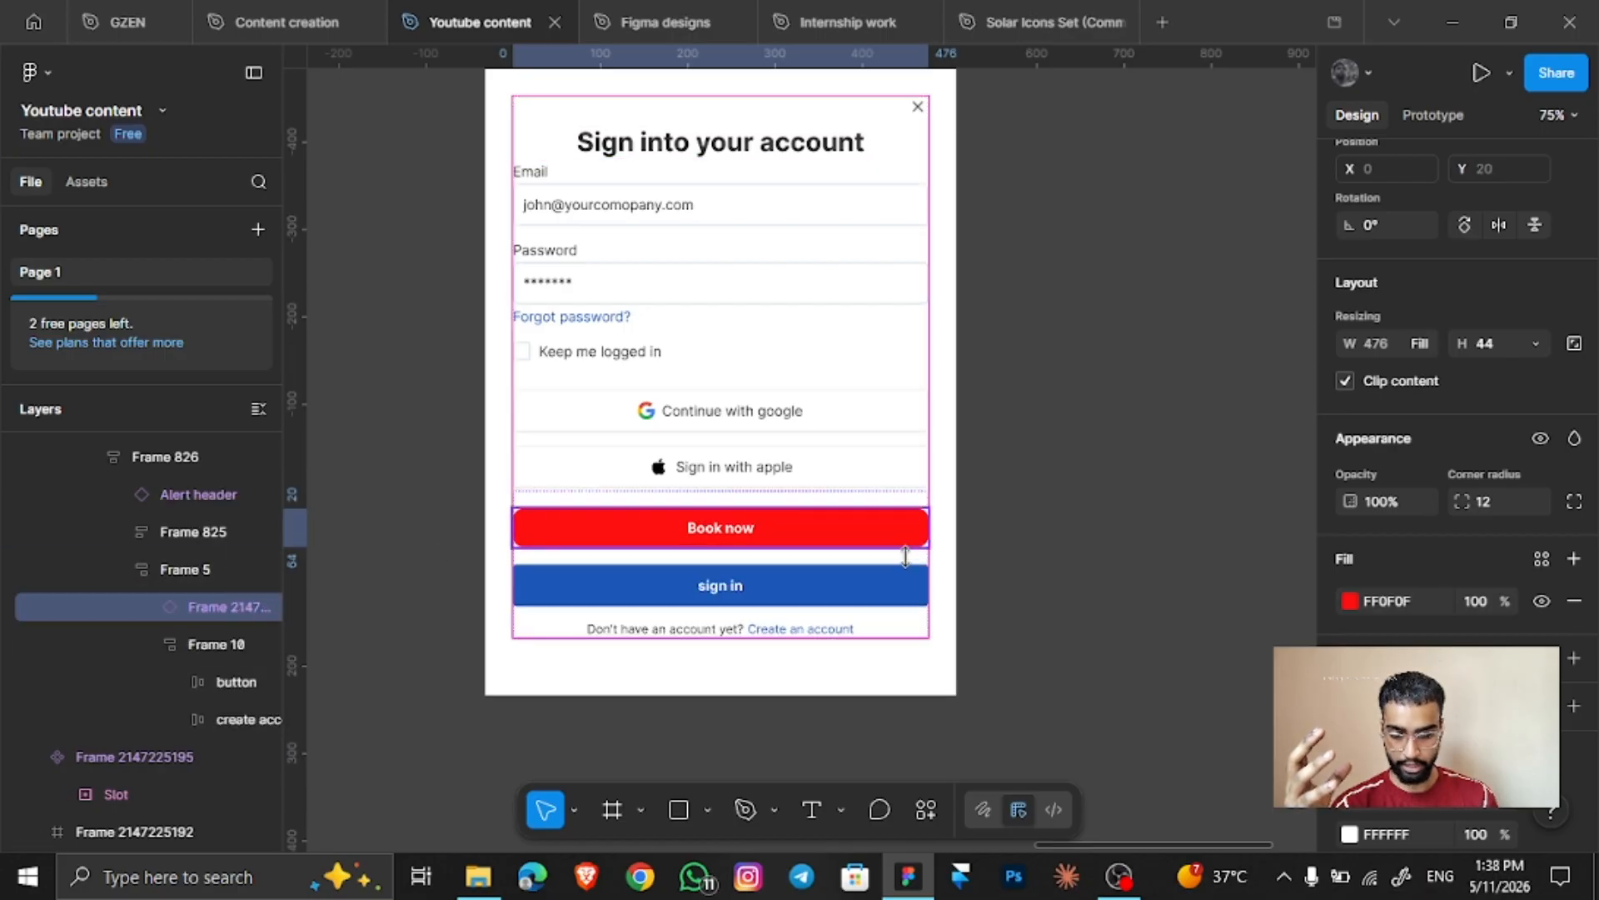
key(Down)
key(Up)
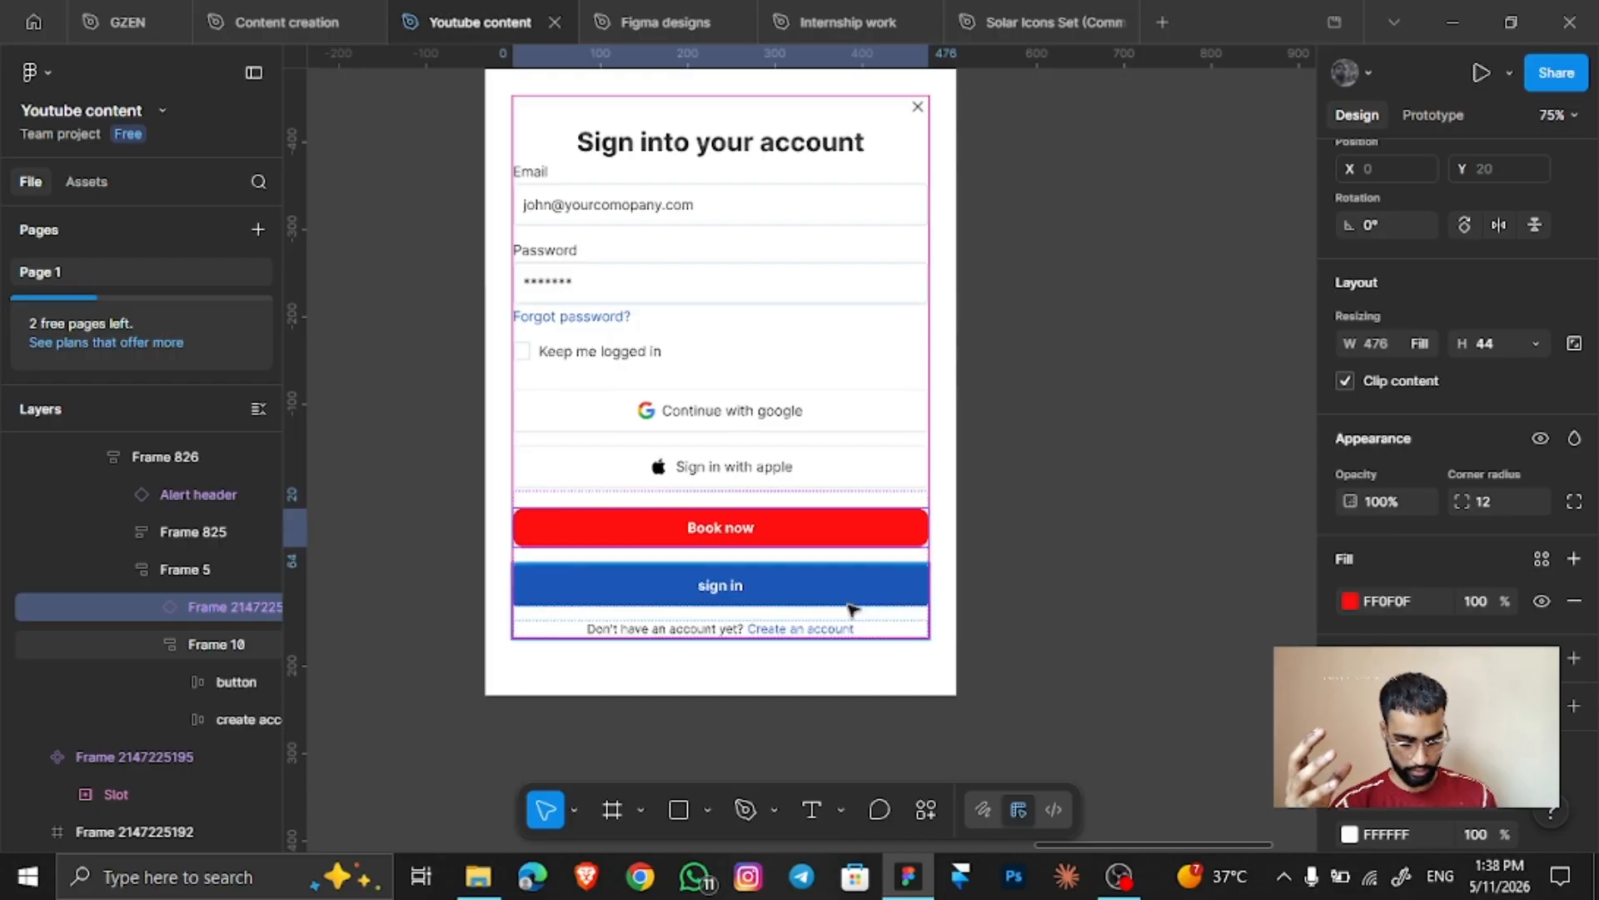
click(867, 583)
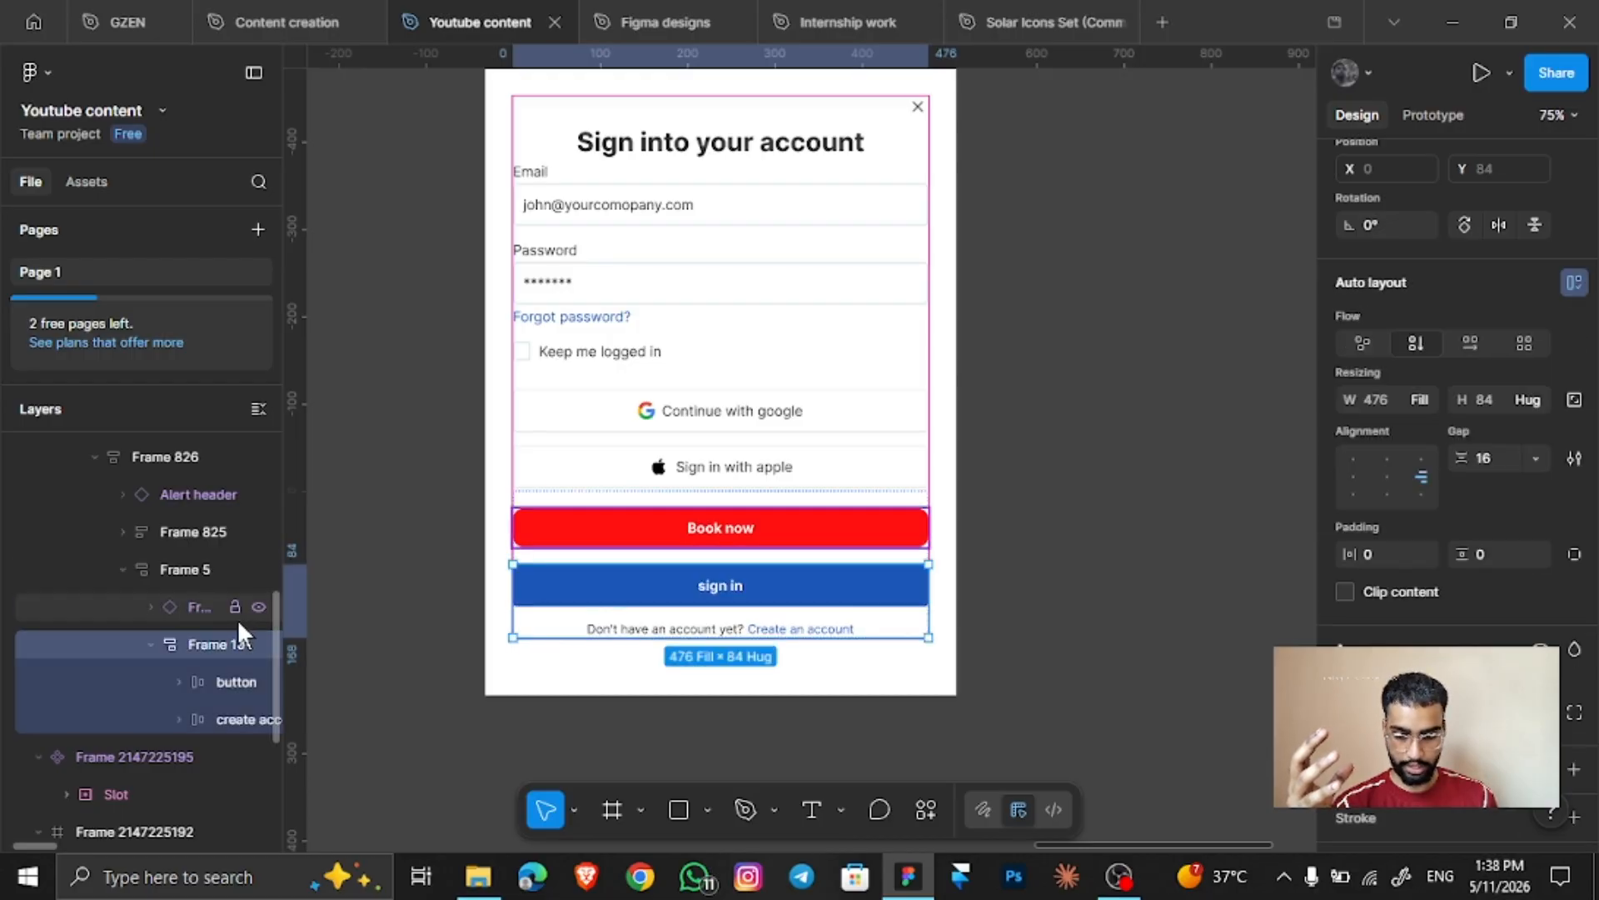
Move the Book now layer into Frame 10, above the button layer, and check the instance's slot property
drag(203, 604, 217, 677)
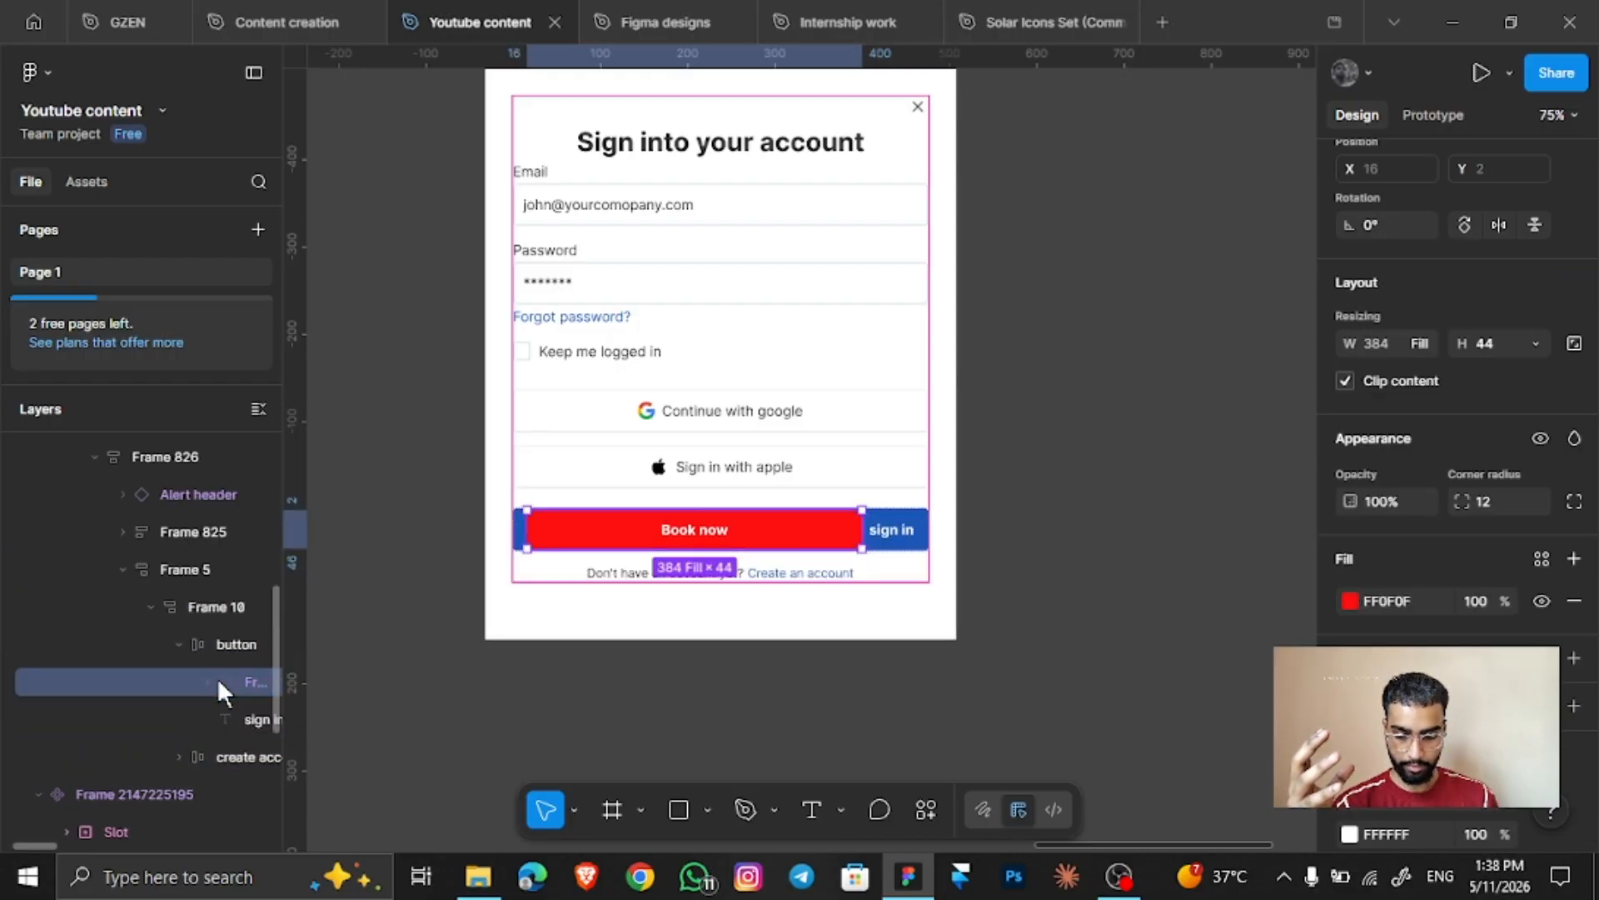
key(ctrl+z)
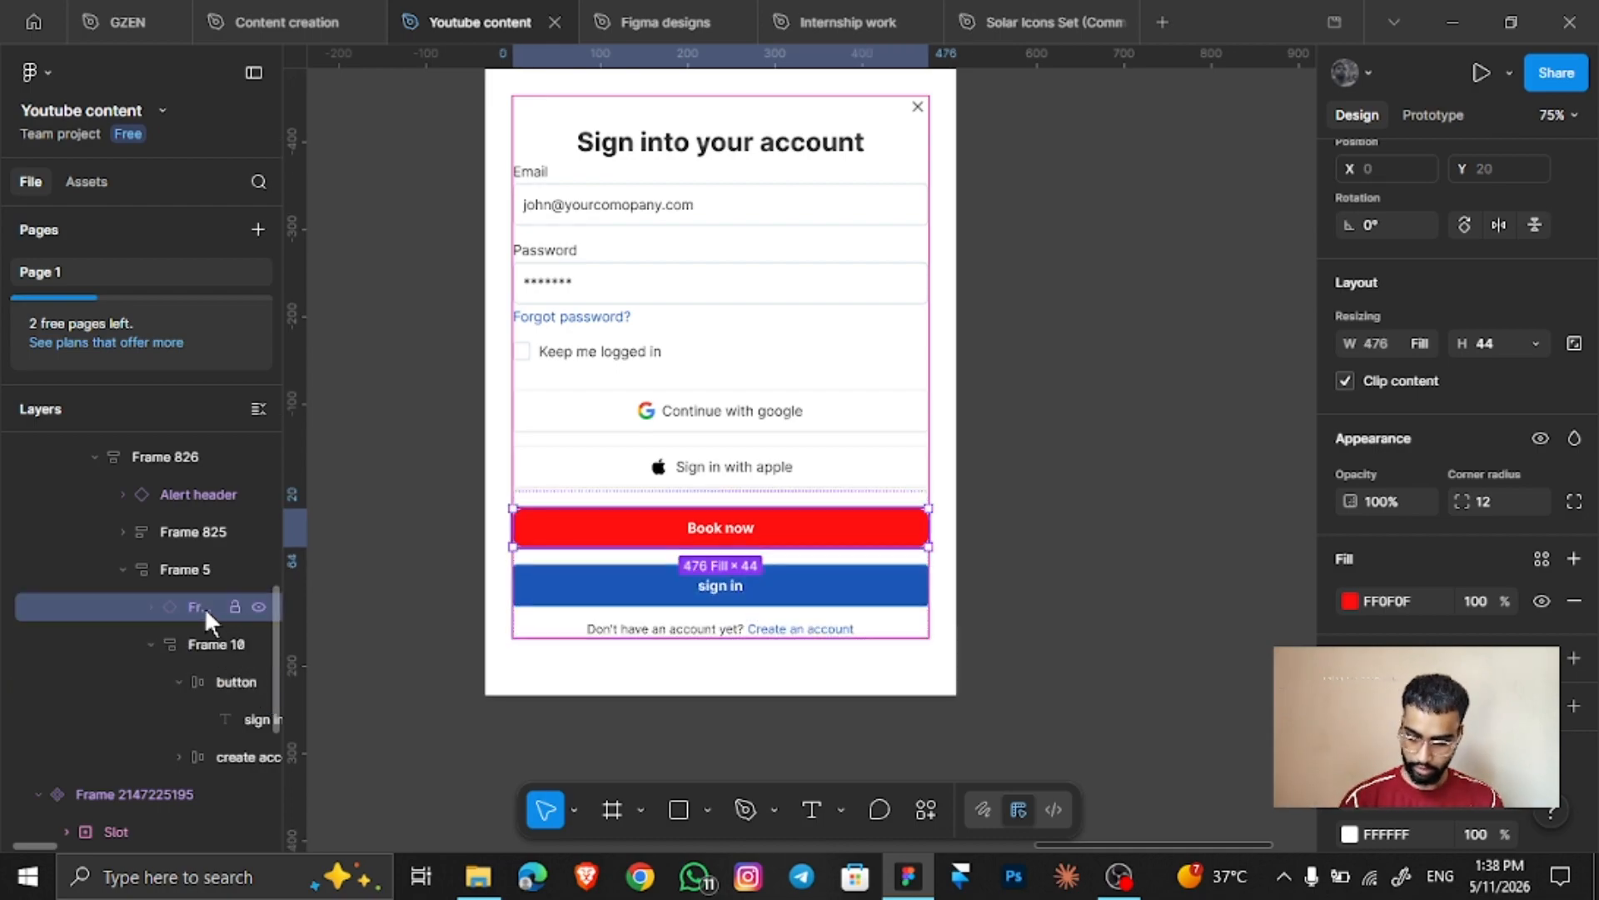
drag(203, 607, 219, 658)
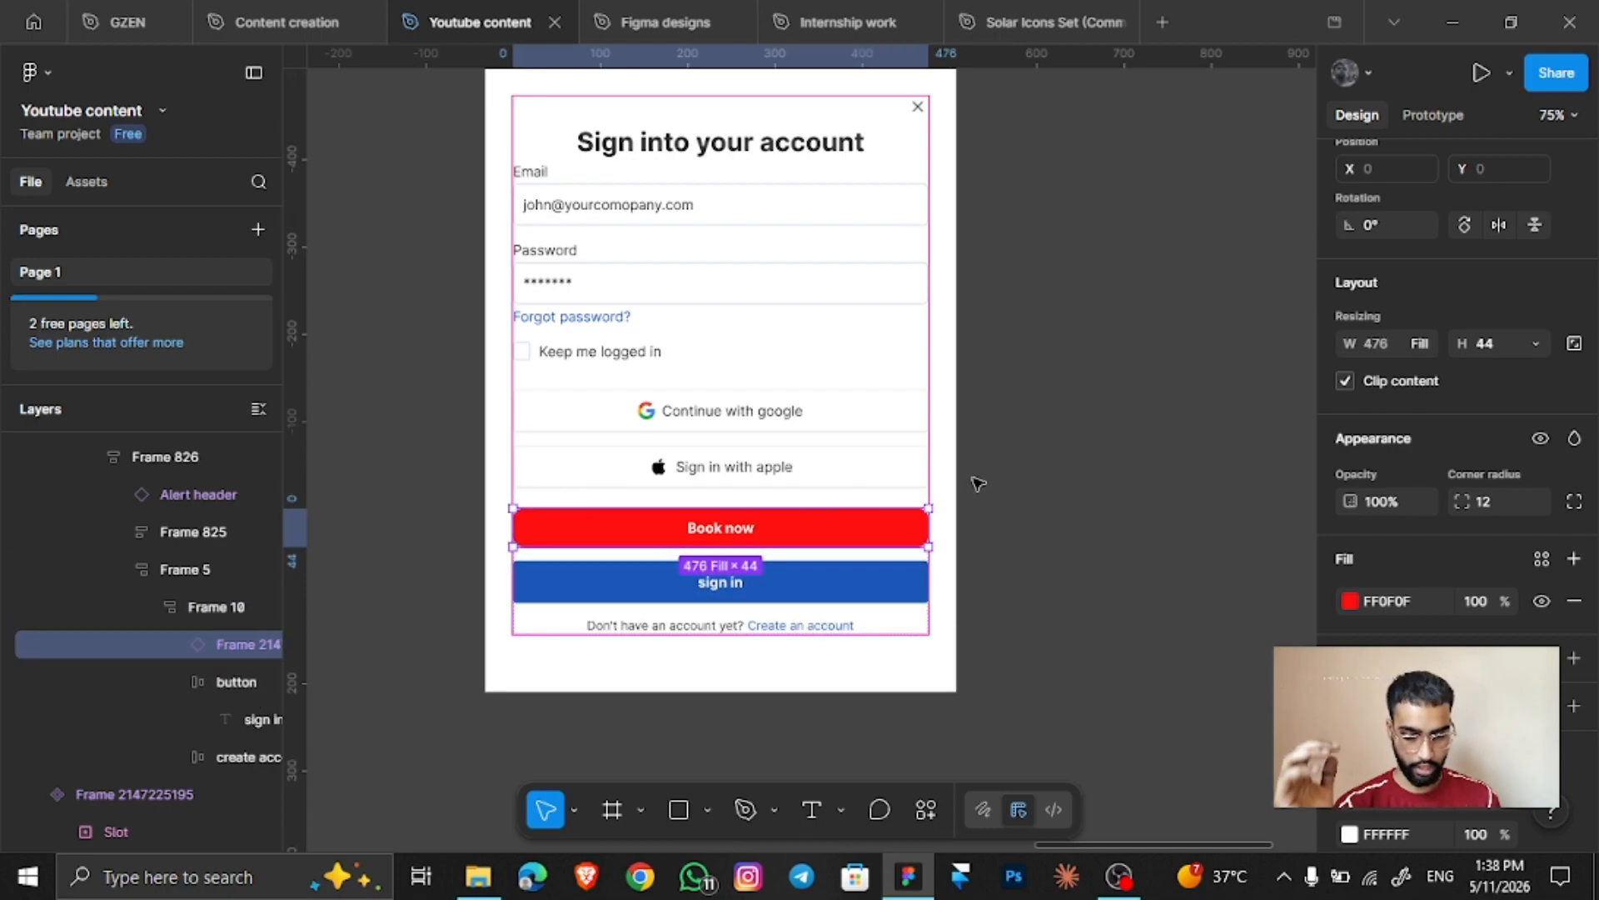
click(978, 483)
scroll(978, 483, down, 3)
scroll(957, 375, up, 3)
click(828, 411)
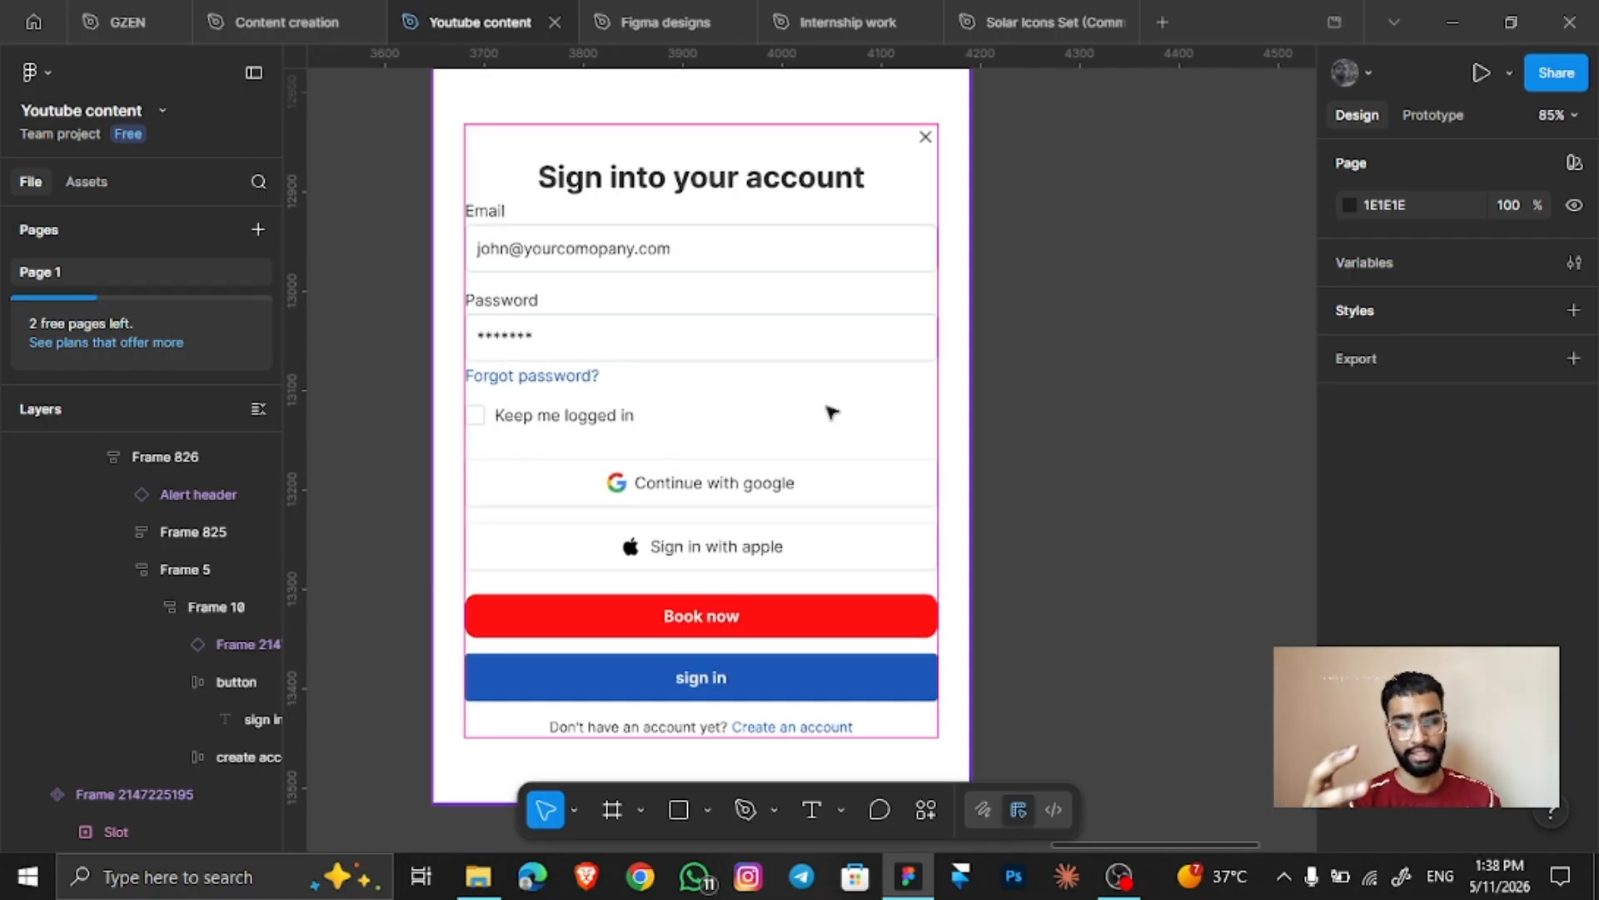
scroll(785, 375, down, 2)
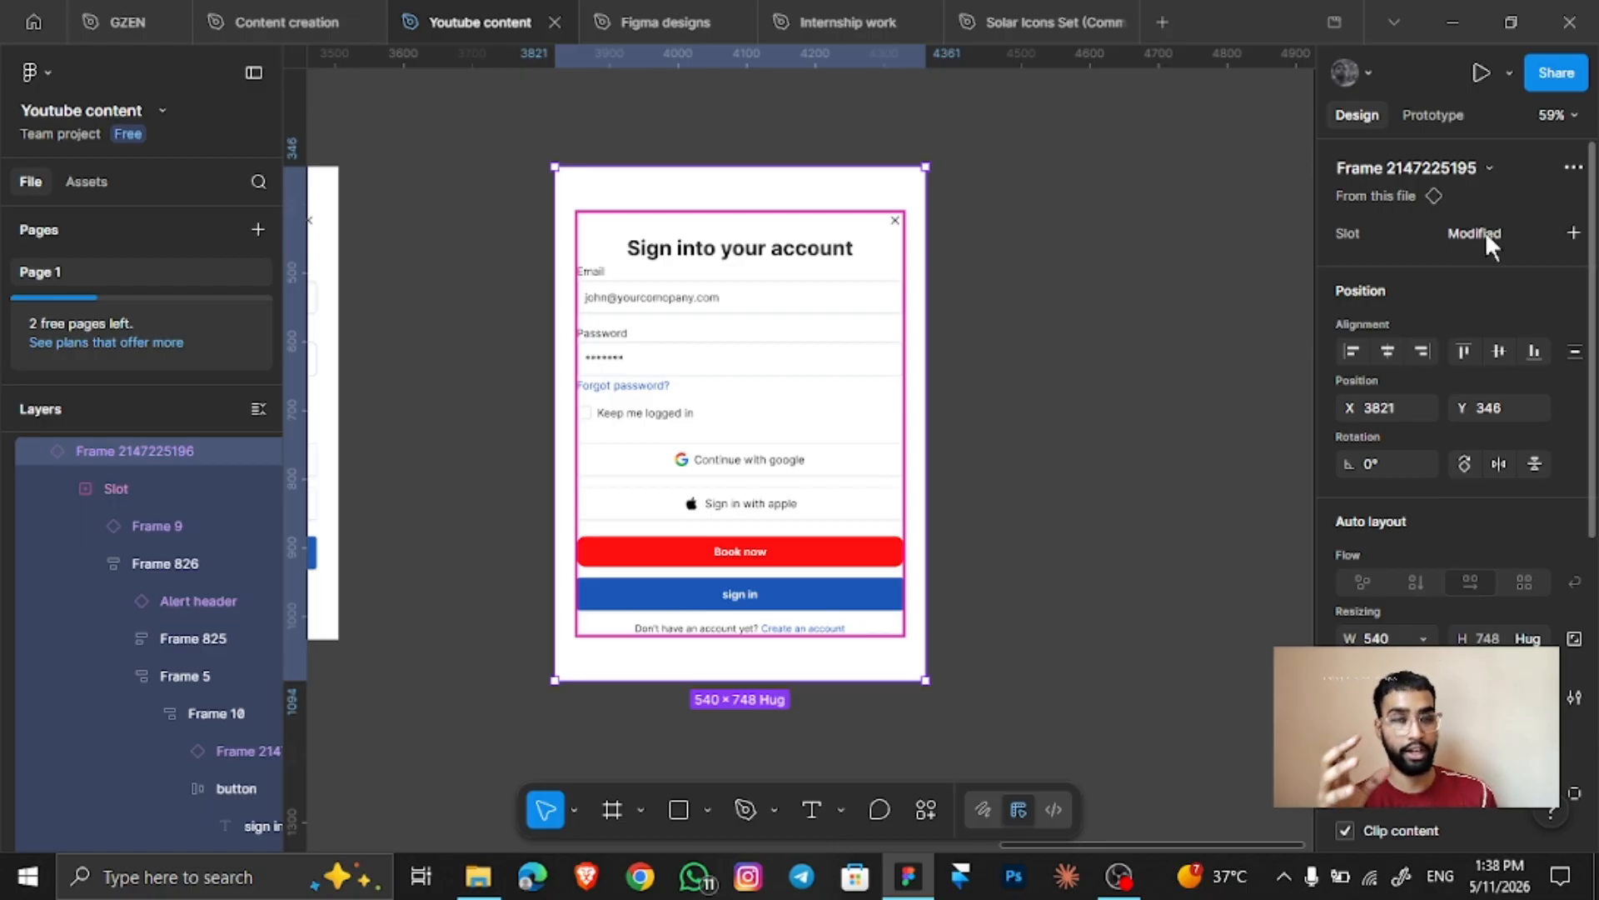
Try deleting the form fields frame with the email, password and social sign-in options from the instance, and undo the deletion
click(730, 321)
click(731, 323)
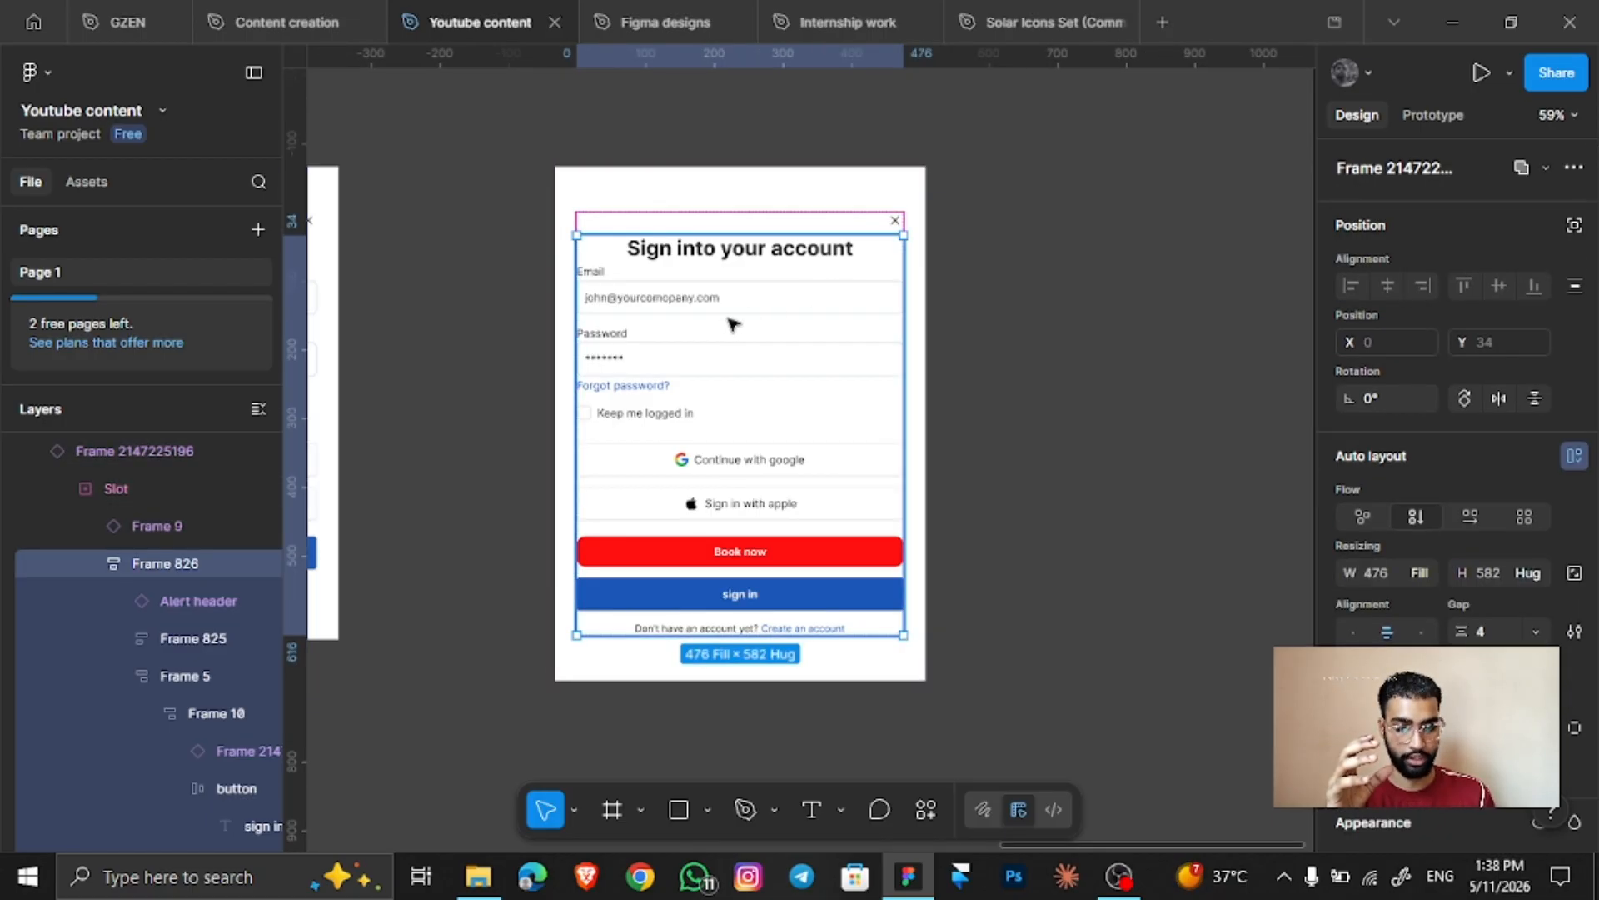
click(733, 324)
key(Delete)
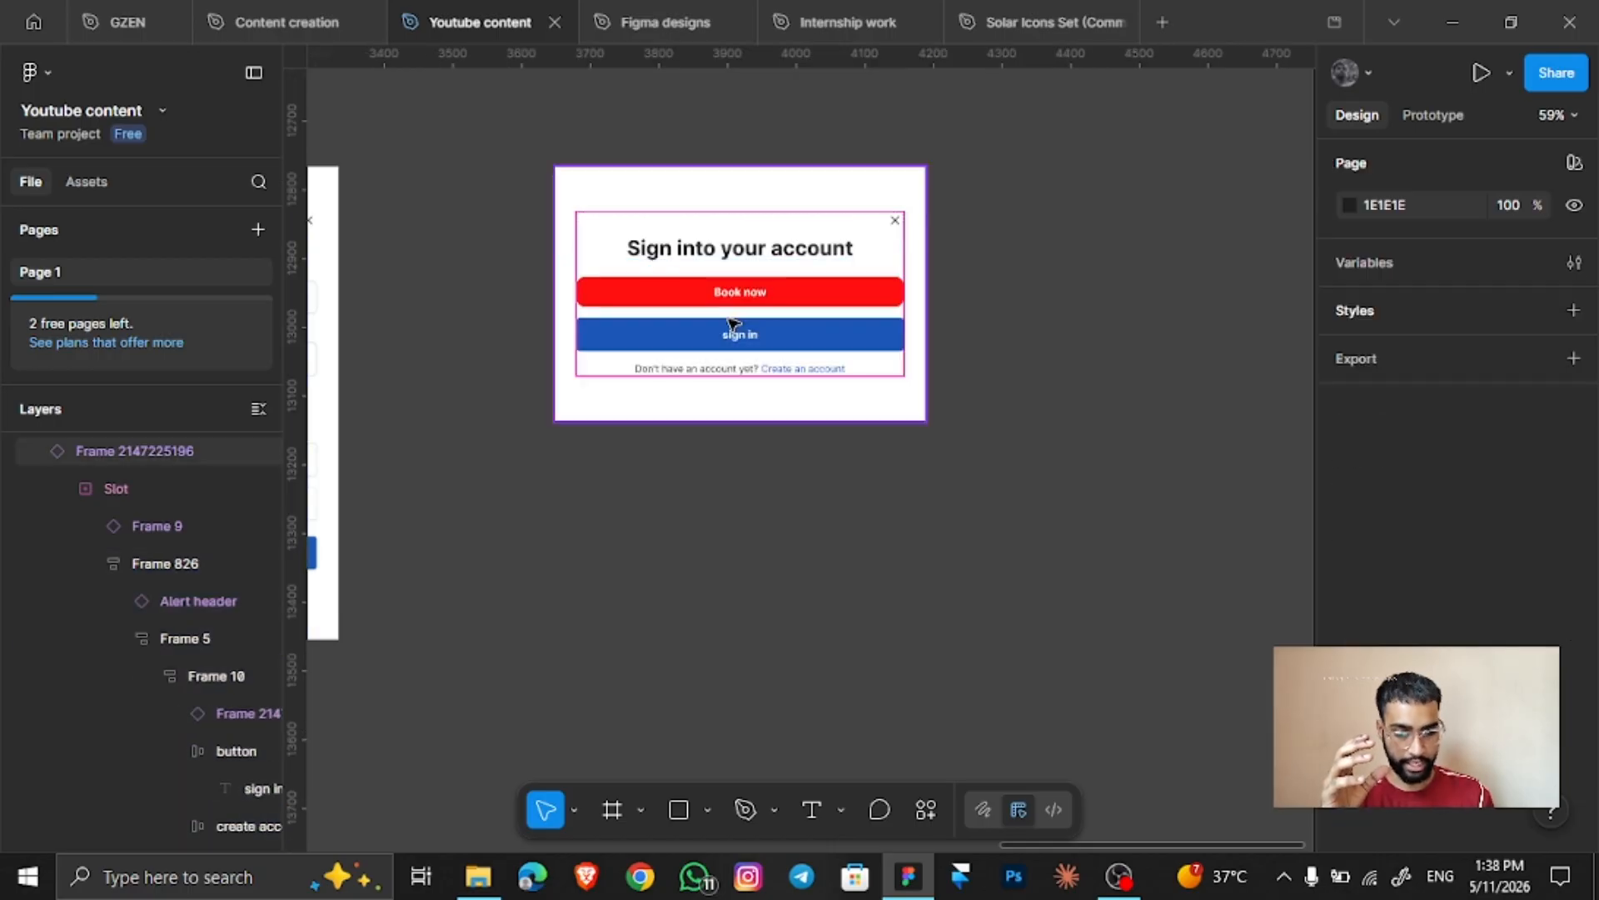
click(644, 191)
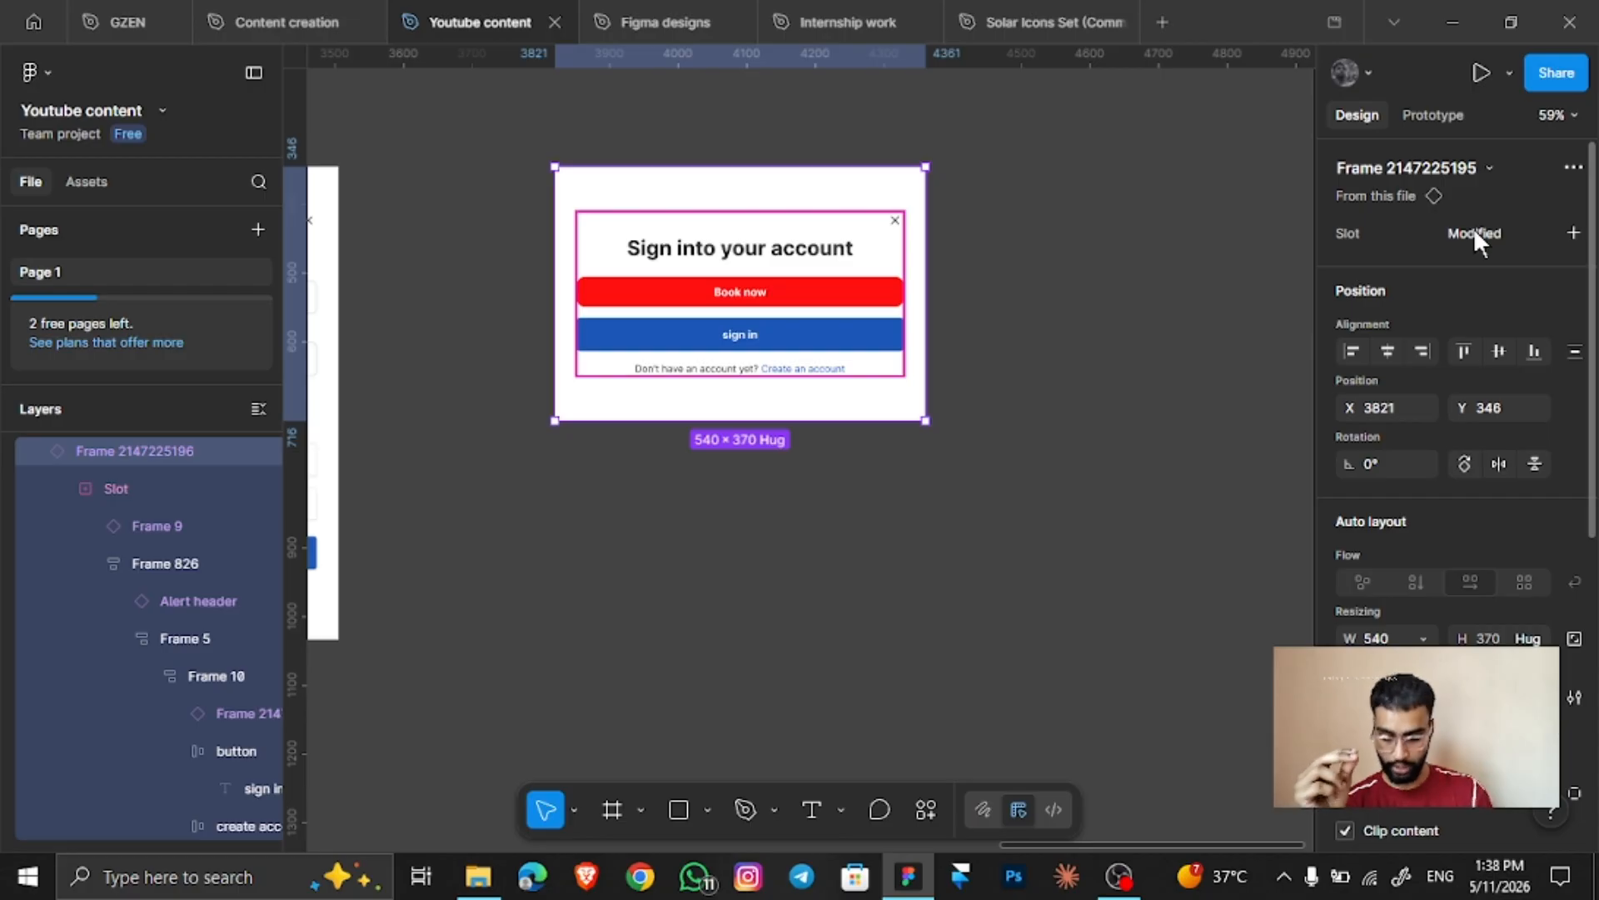
key(ctrl+z)
key(ctrl+z)
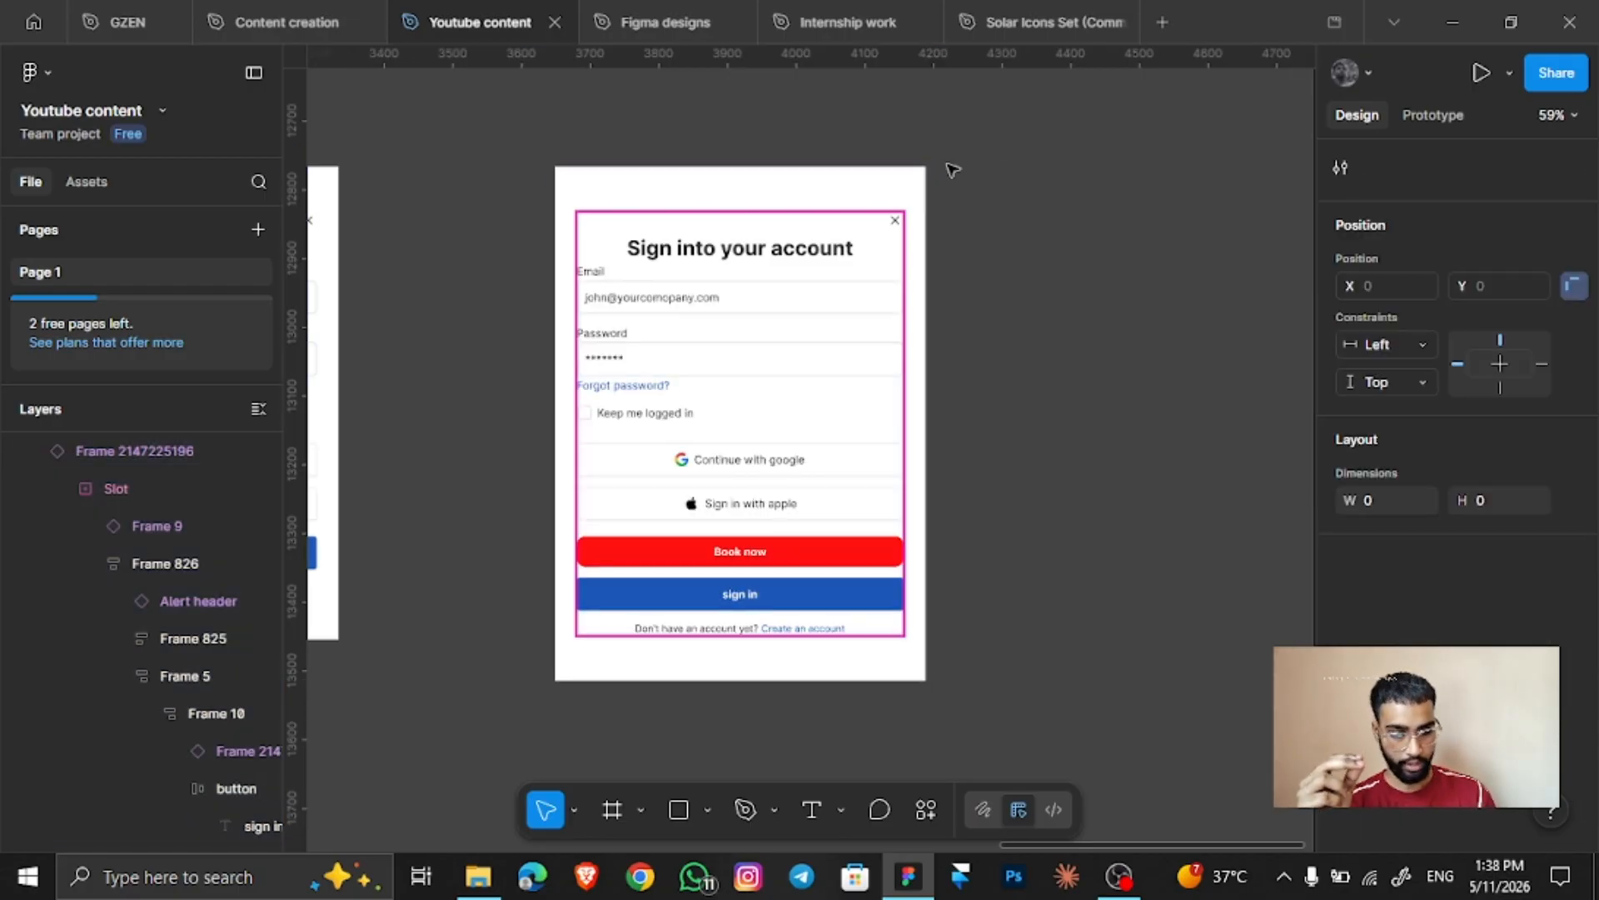
Add the search bar from Components Boolean property to the instance's slot
click(657, 186)
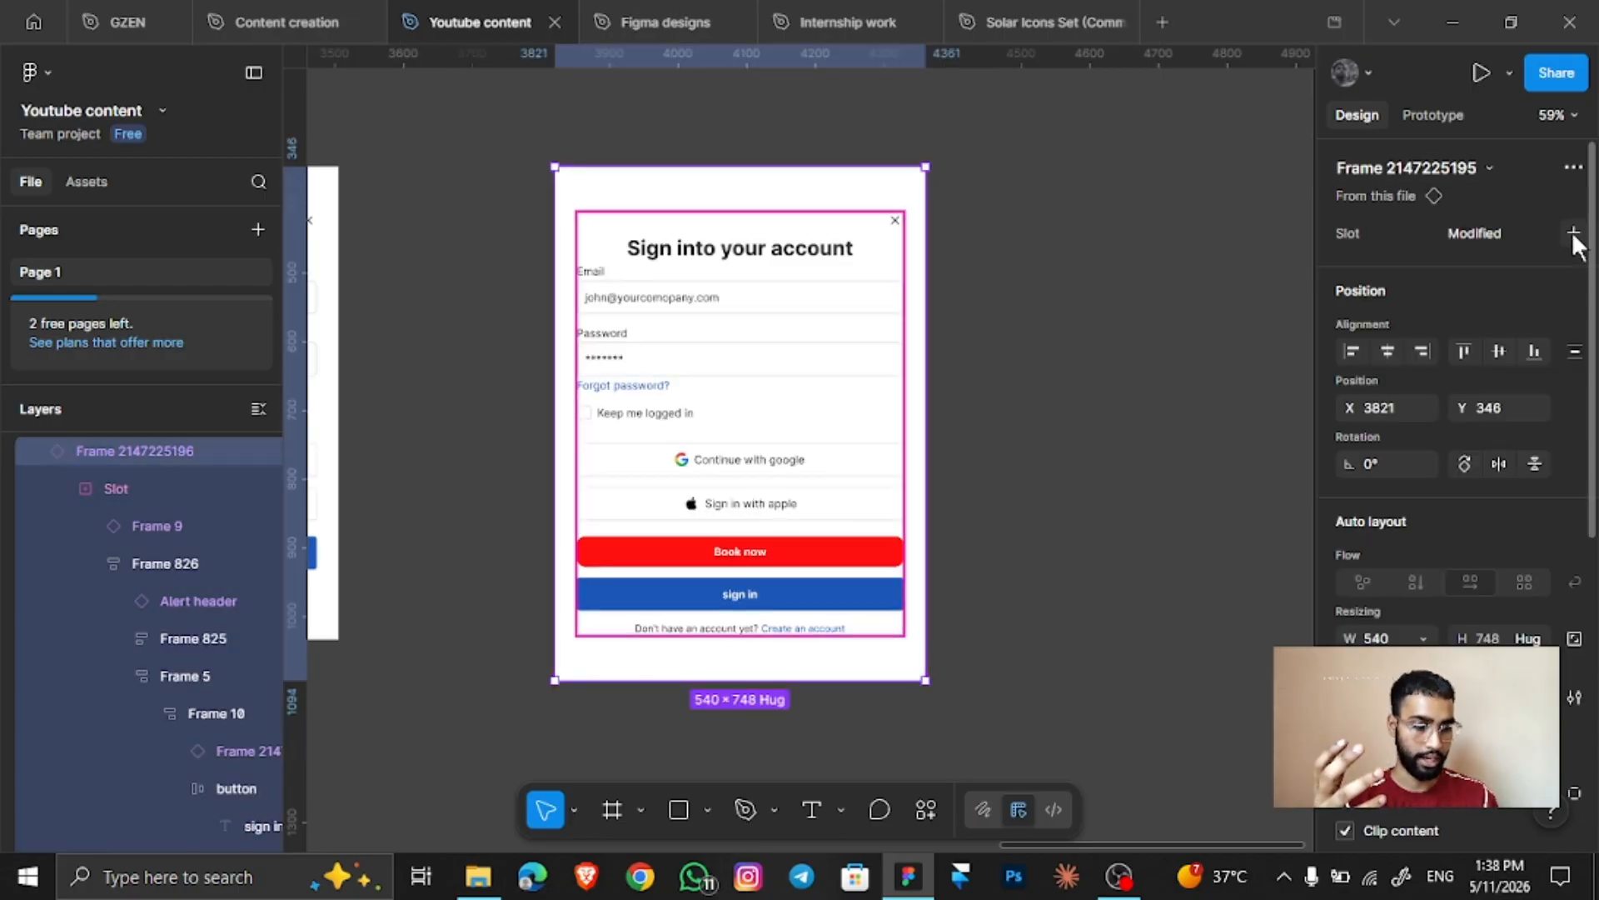
click(1573, 232)
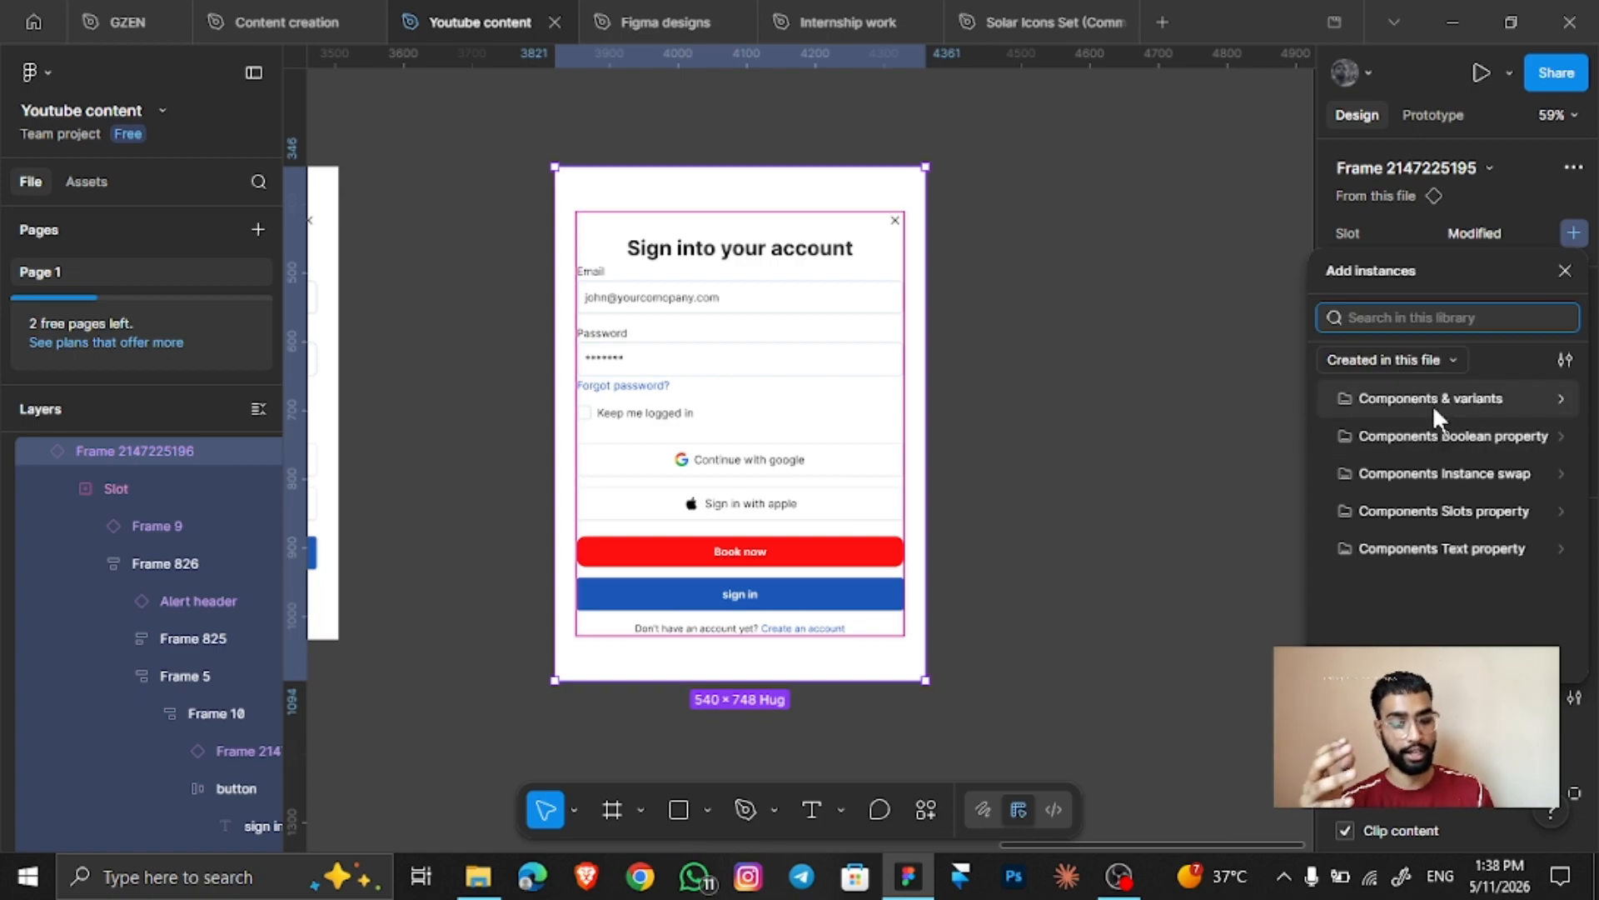
click(1448, 429)
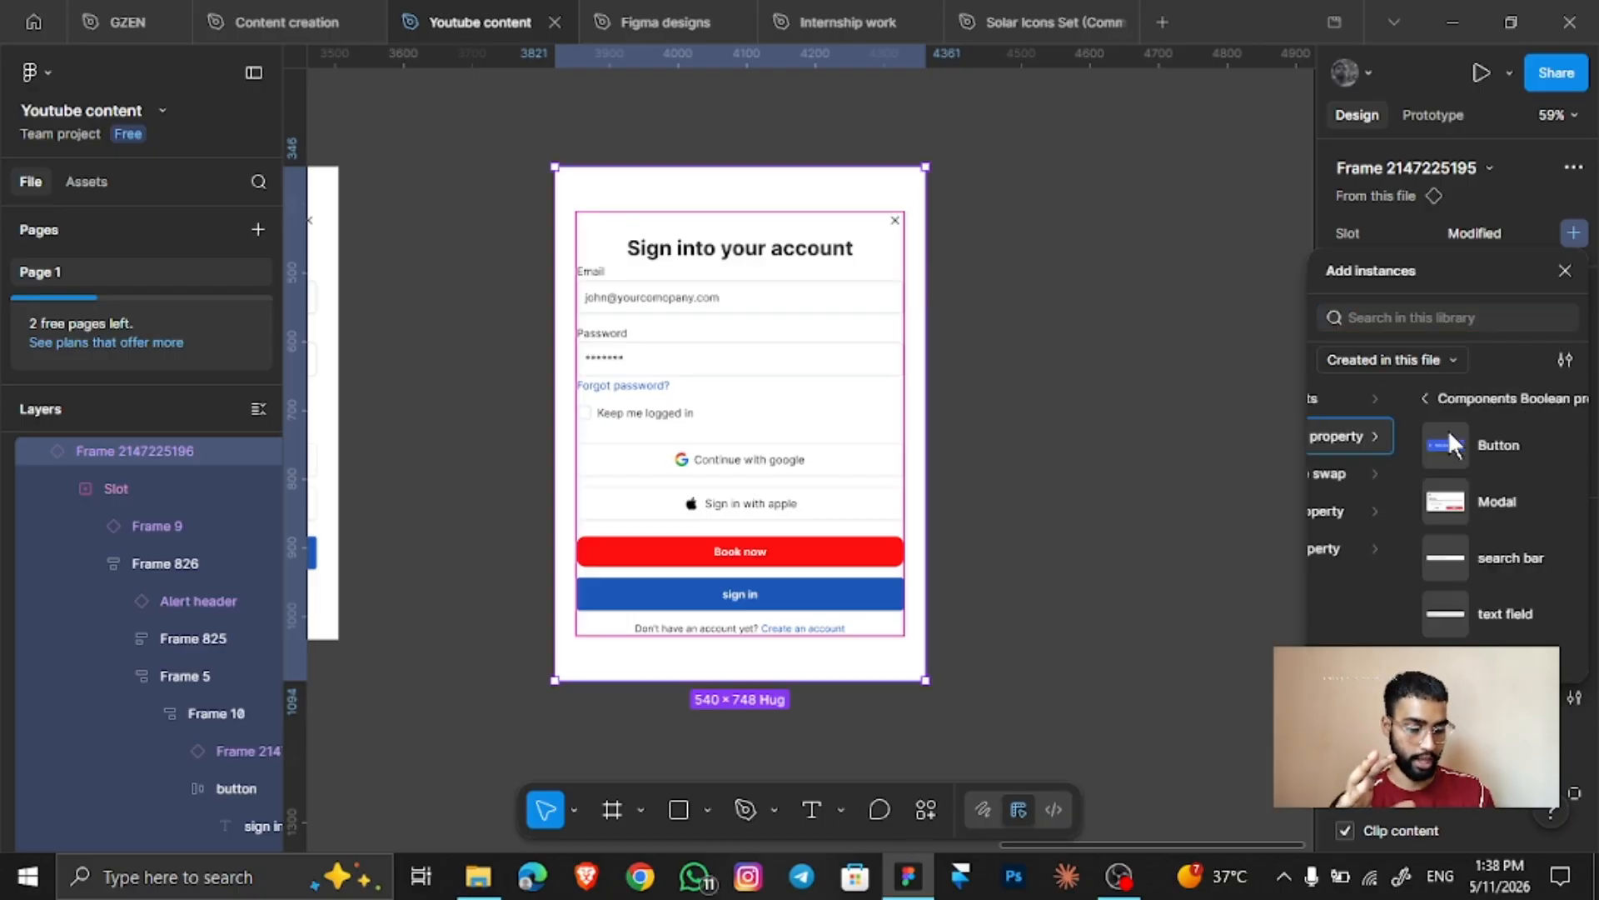
click(1416, 546)
scroll(621, 728, up, 5)
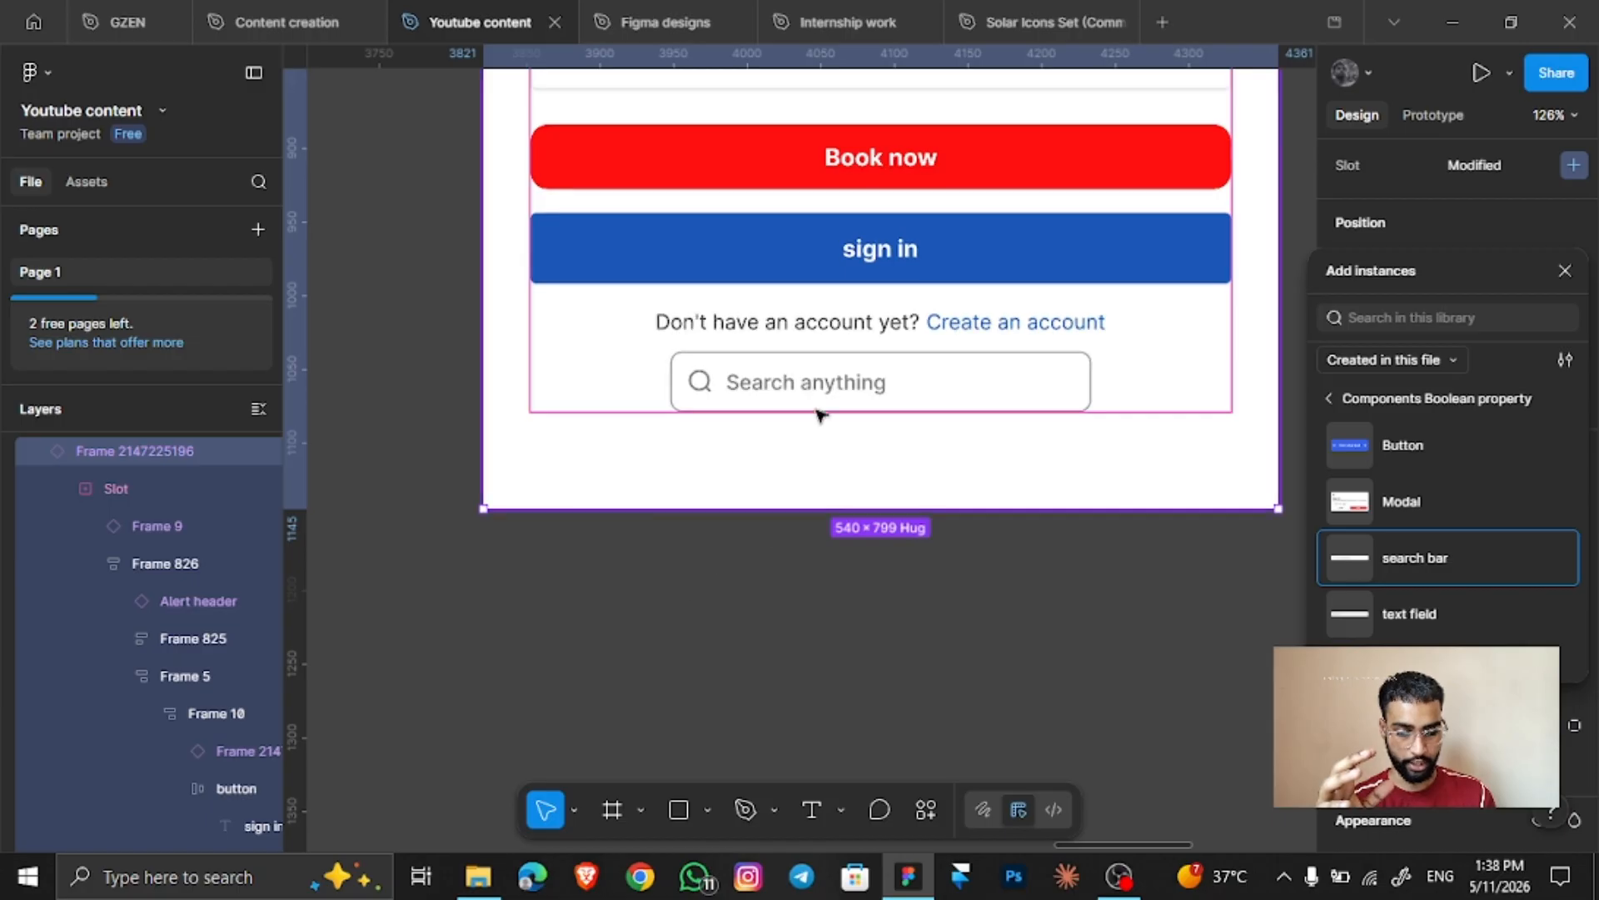
scroll(819, 408, down, 3)
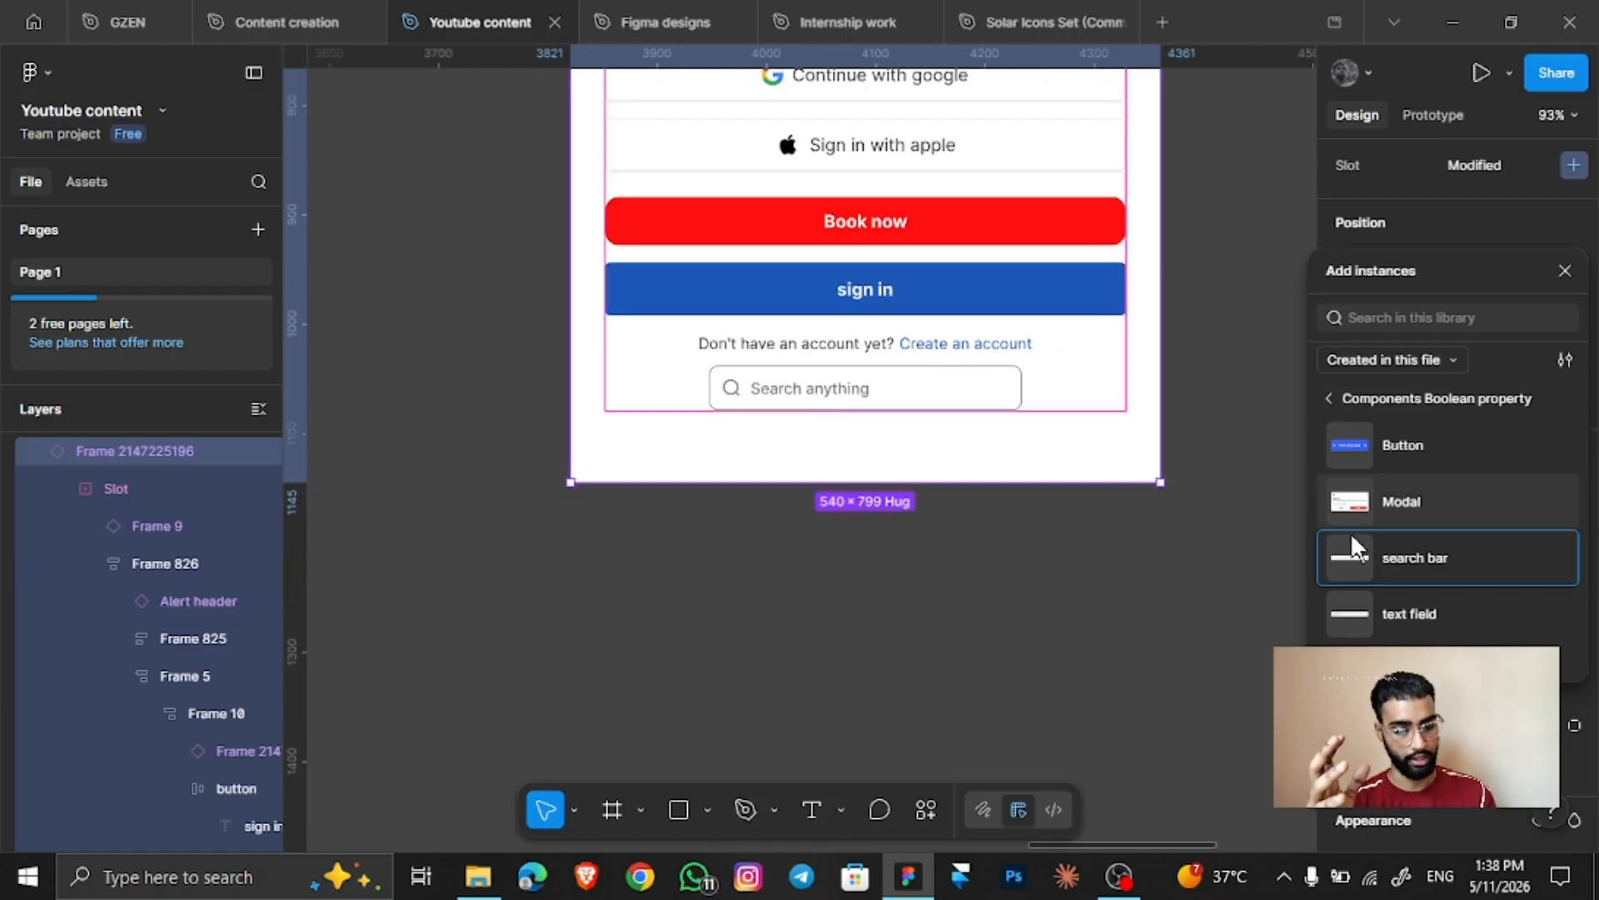
Add the text field from Components Boolean property to the slot below the search bar
click(1360, 618)
scroll(916, 438, down, 3)
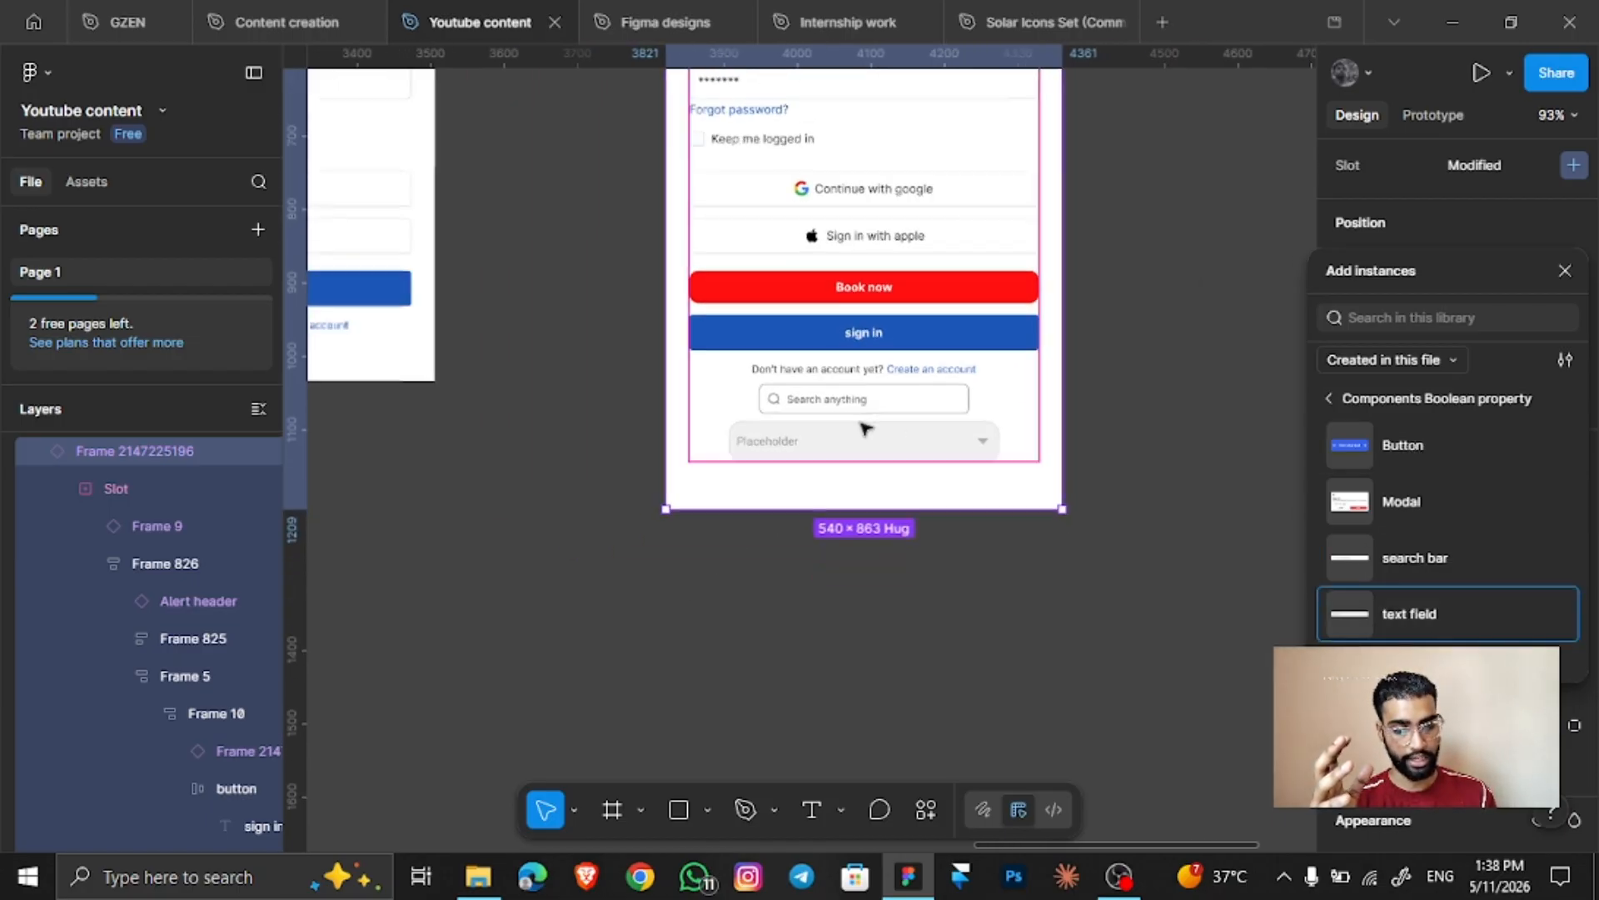
click(1245, 215)
scroll(981, 275, up, 3)
scroll(910, 300, right, 1)
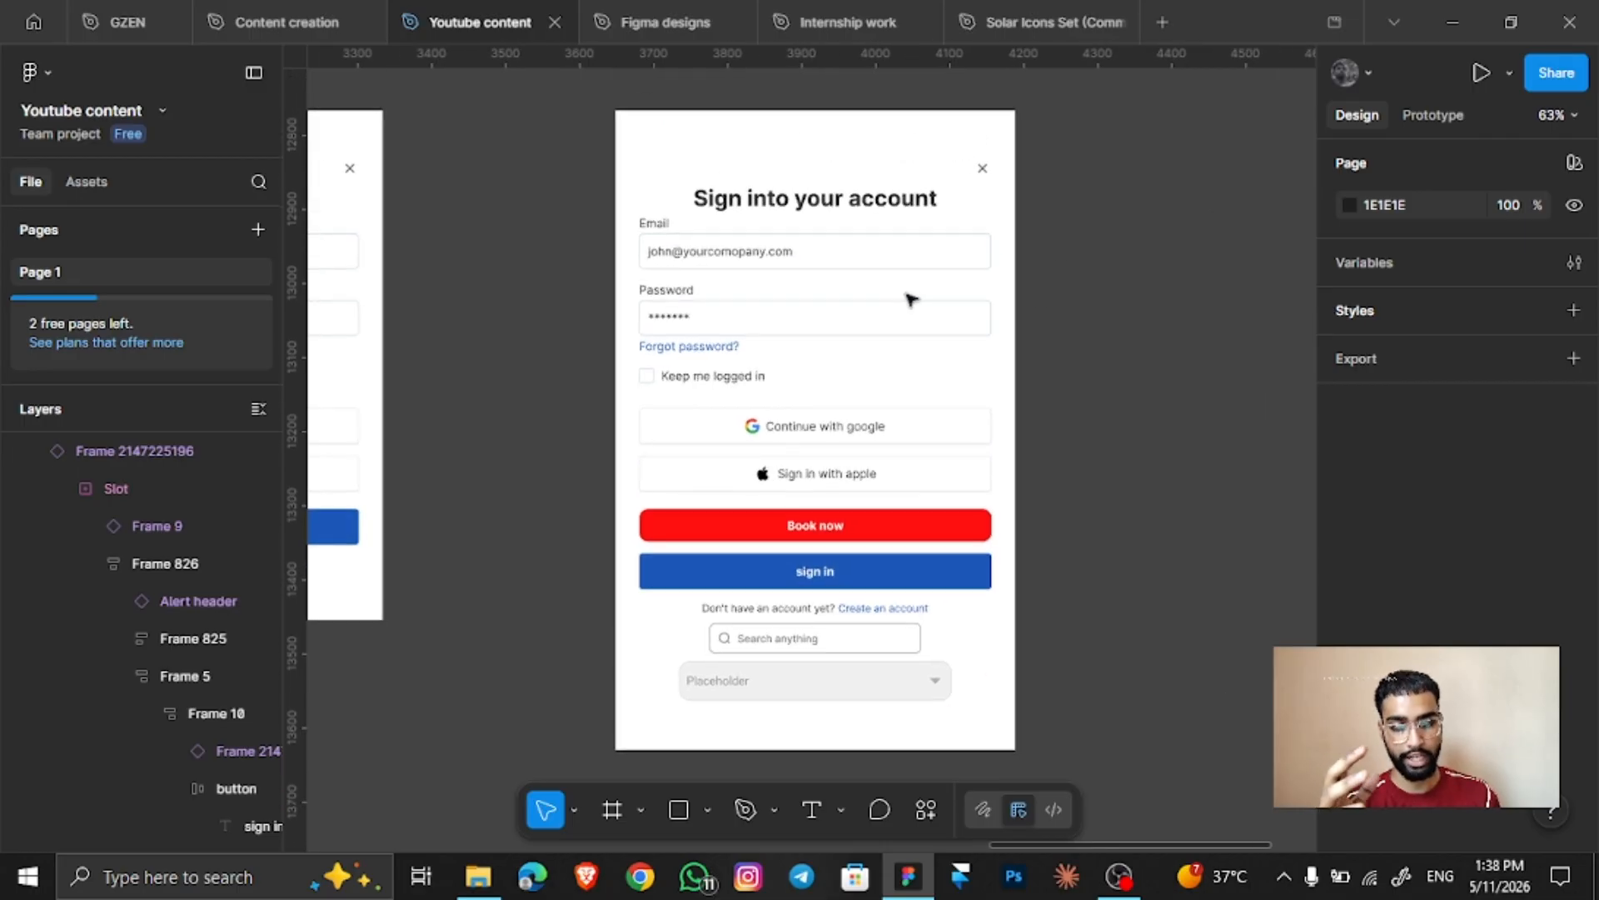
scroll(911, 300, down, 3)
right_click(910, 299)
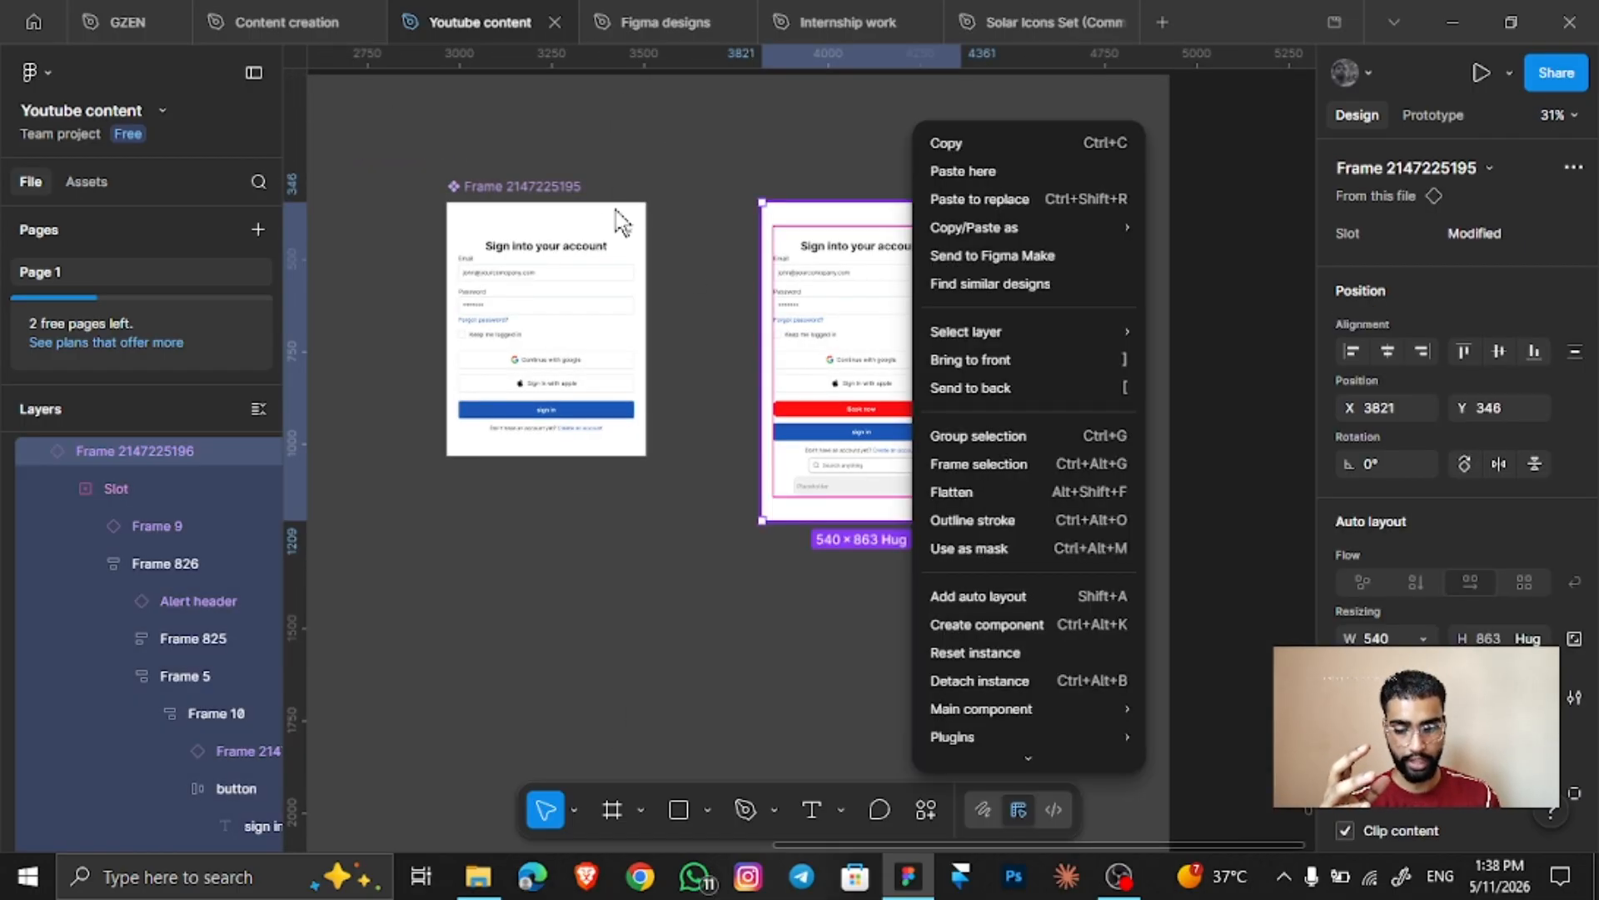
click(643, 192)
click(642, 193)
Place a copy of the Practice side sign-in frame below the main component, at about X 2975, Y 1473
scroll(667, 248, down, 3)
scroll(691, 248, up, 2)
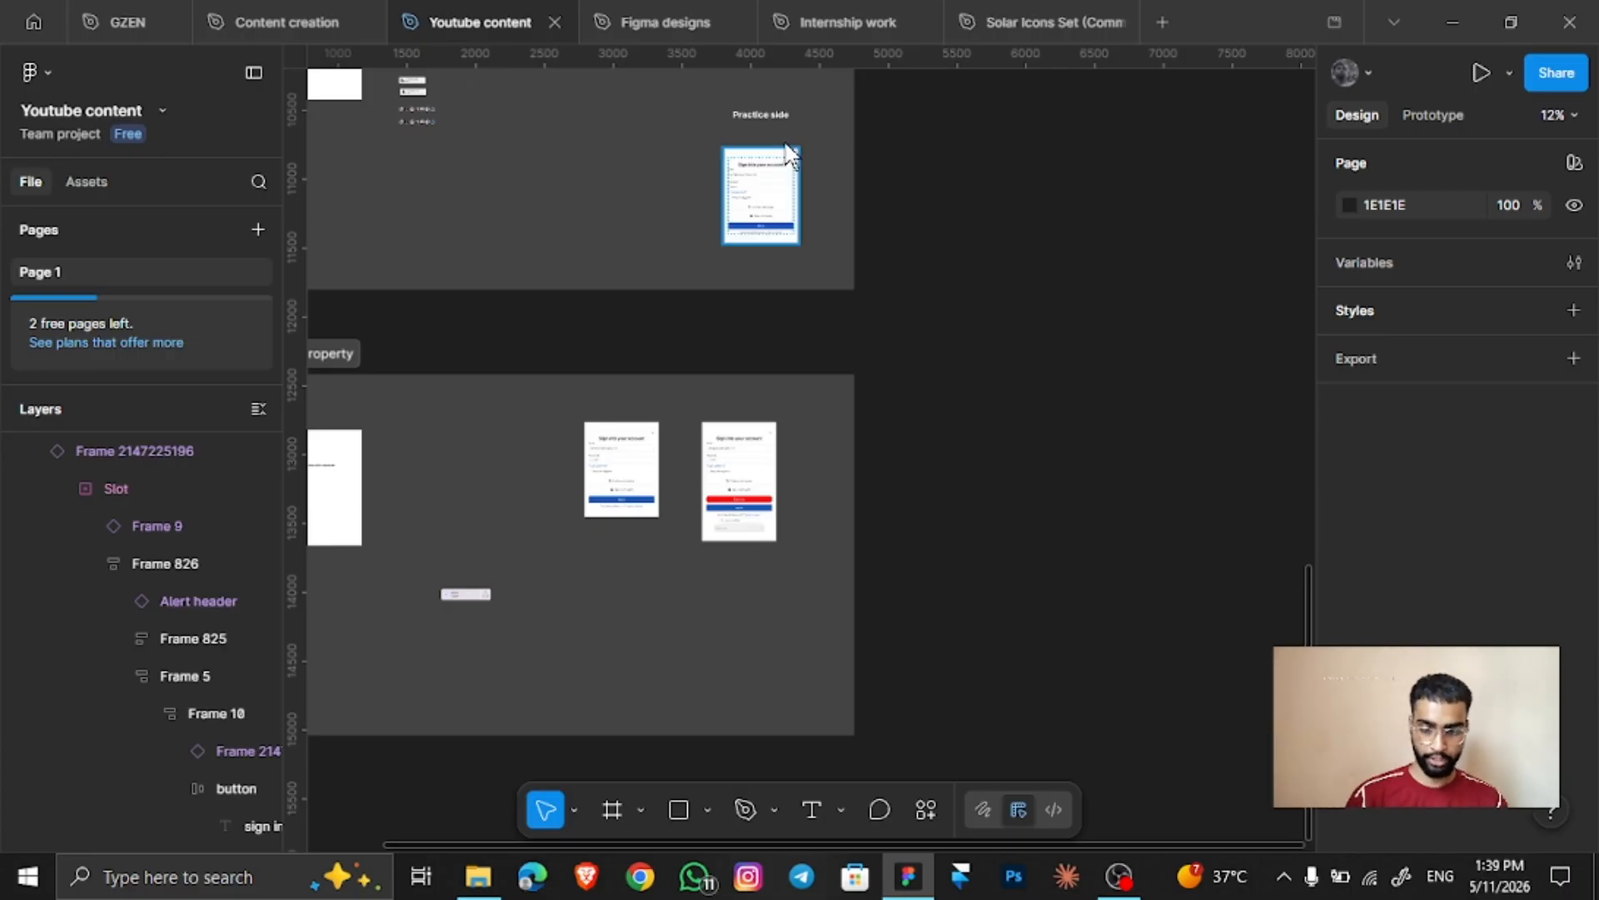
drag(734, 354, 670, 561)
scroll(667, 563, up, 5)
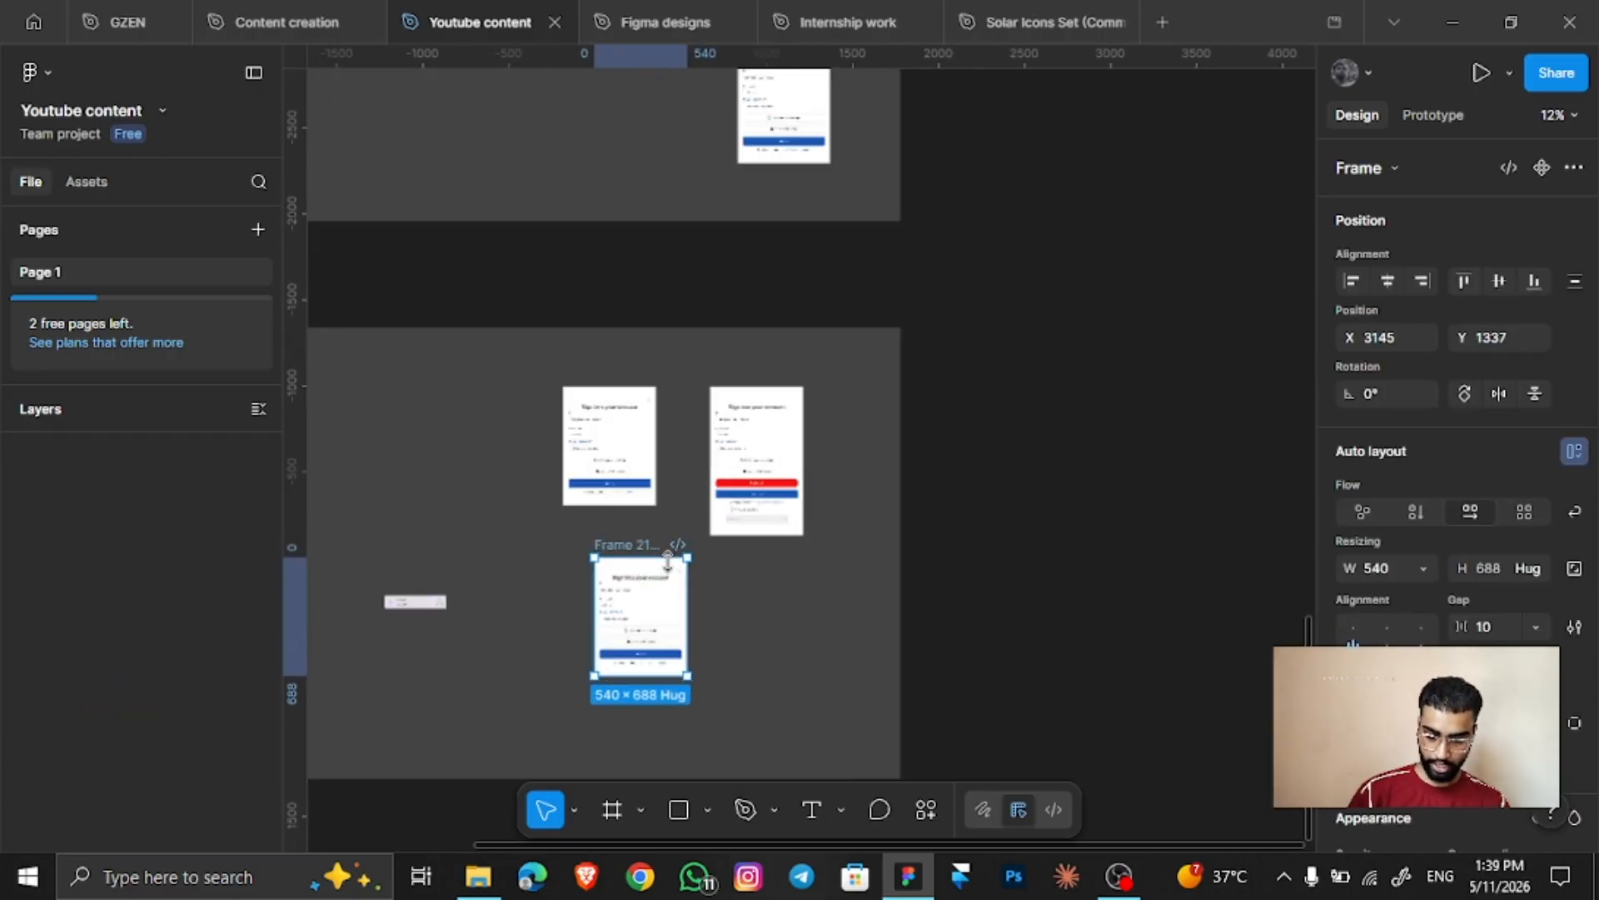
scroll(669, 562, down, 3)
scroll(670, 562, up, 1)
drag(779, 454, 668, 543)
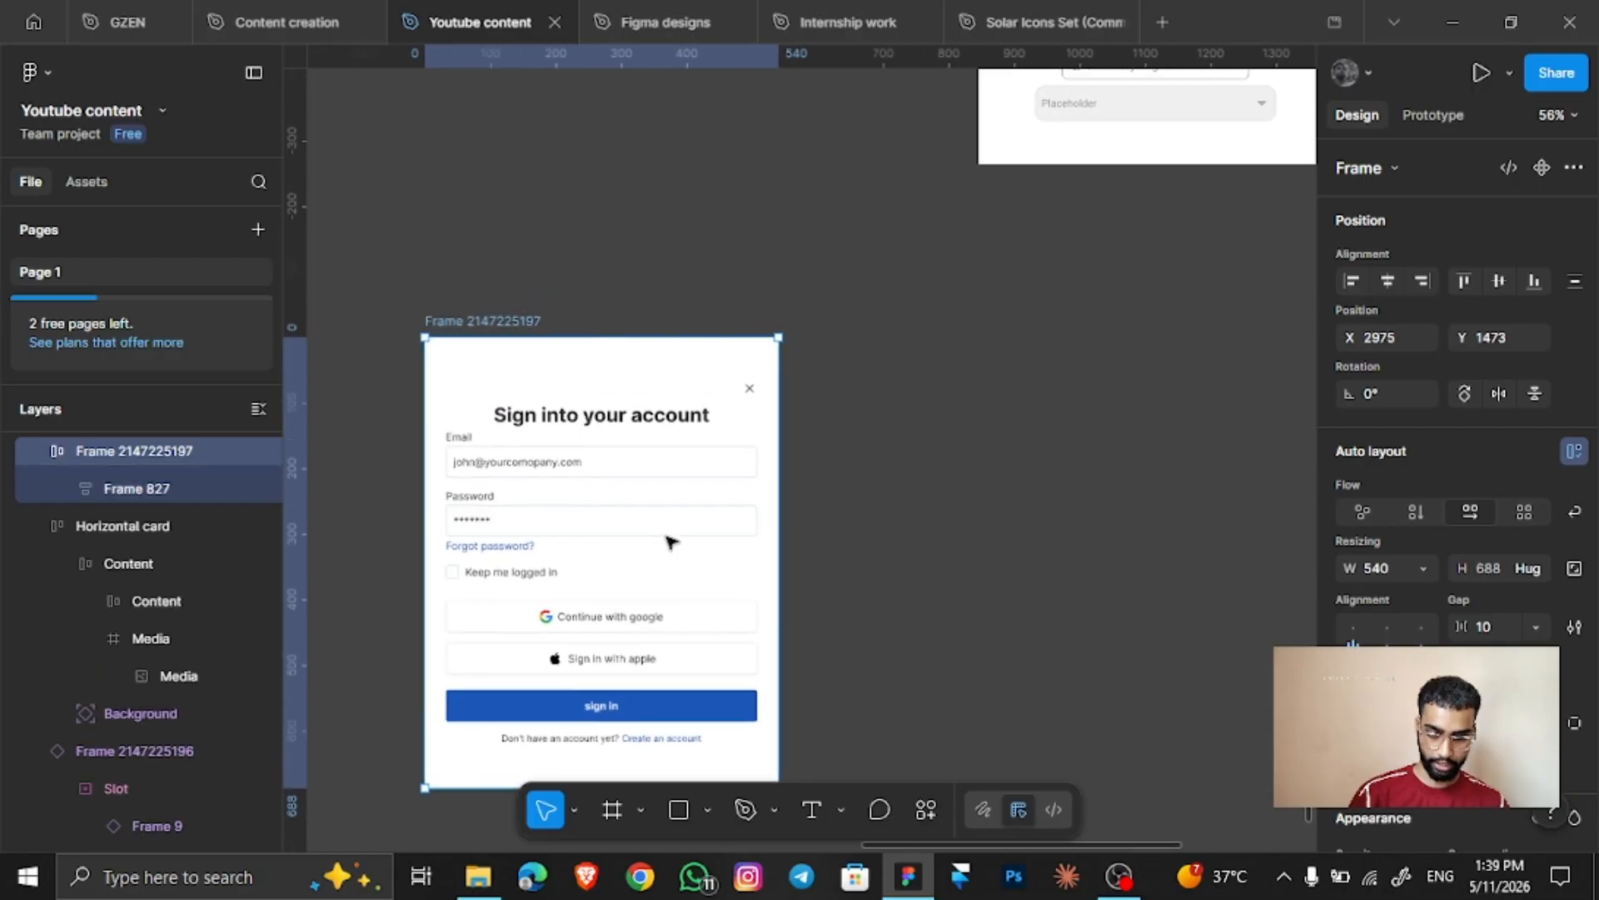
Turn the lower sign-in frame copy into a component and place an instance of it alongside at X 3812, Y 1473
click(635, 186)
click(507, 328)
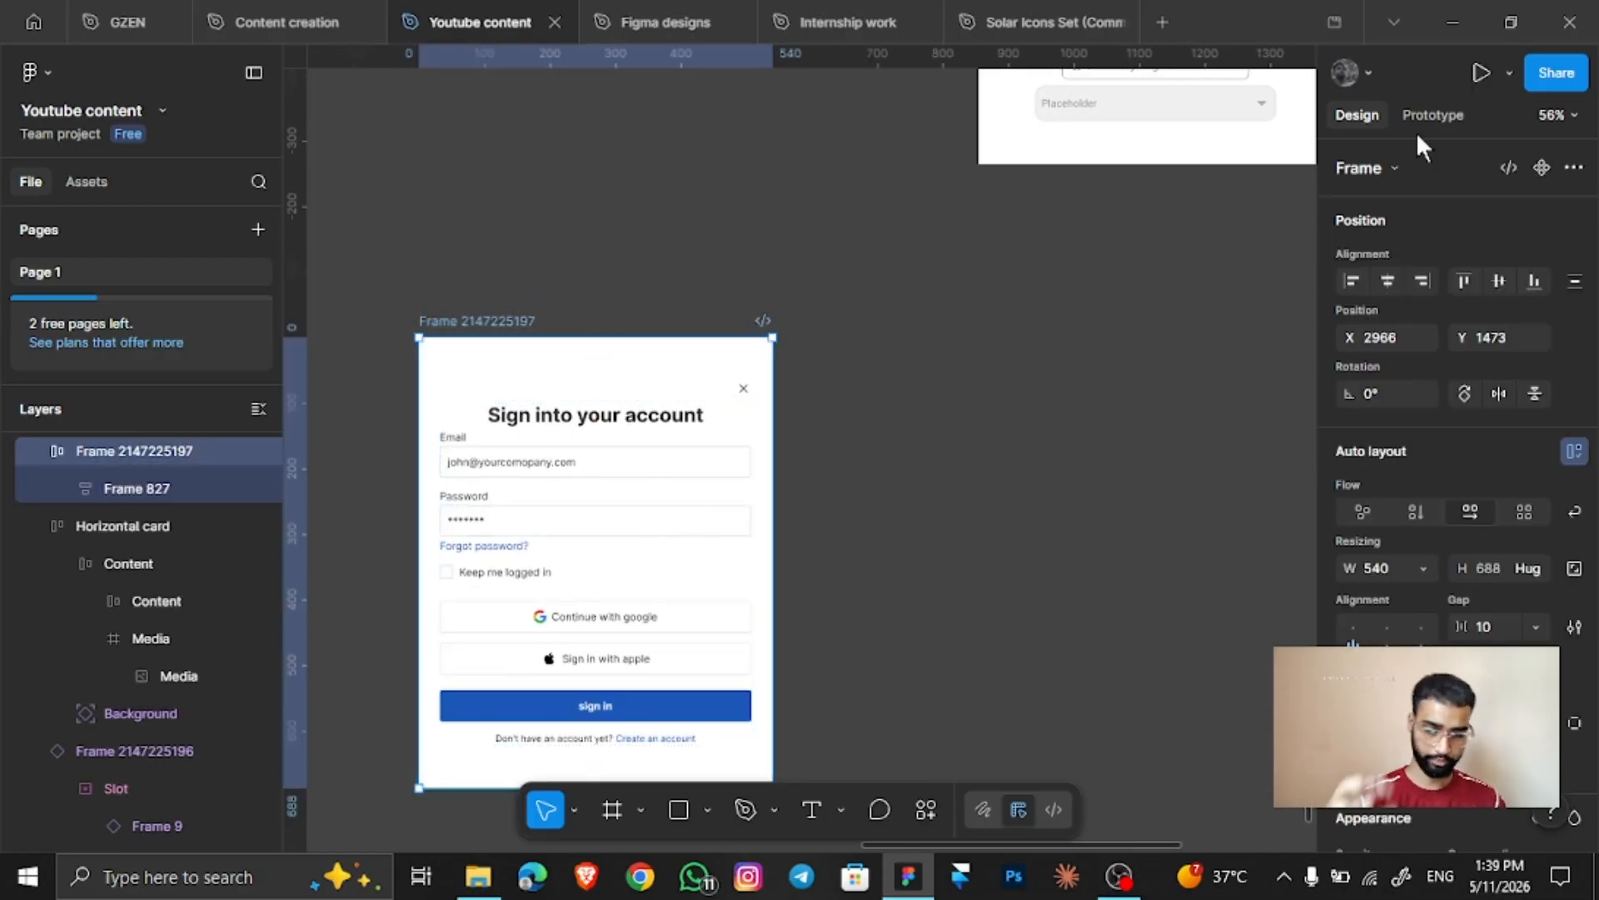
click(1542, 167)
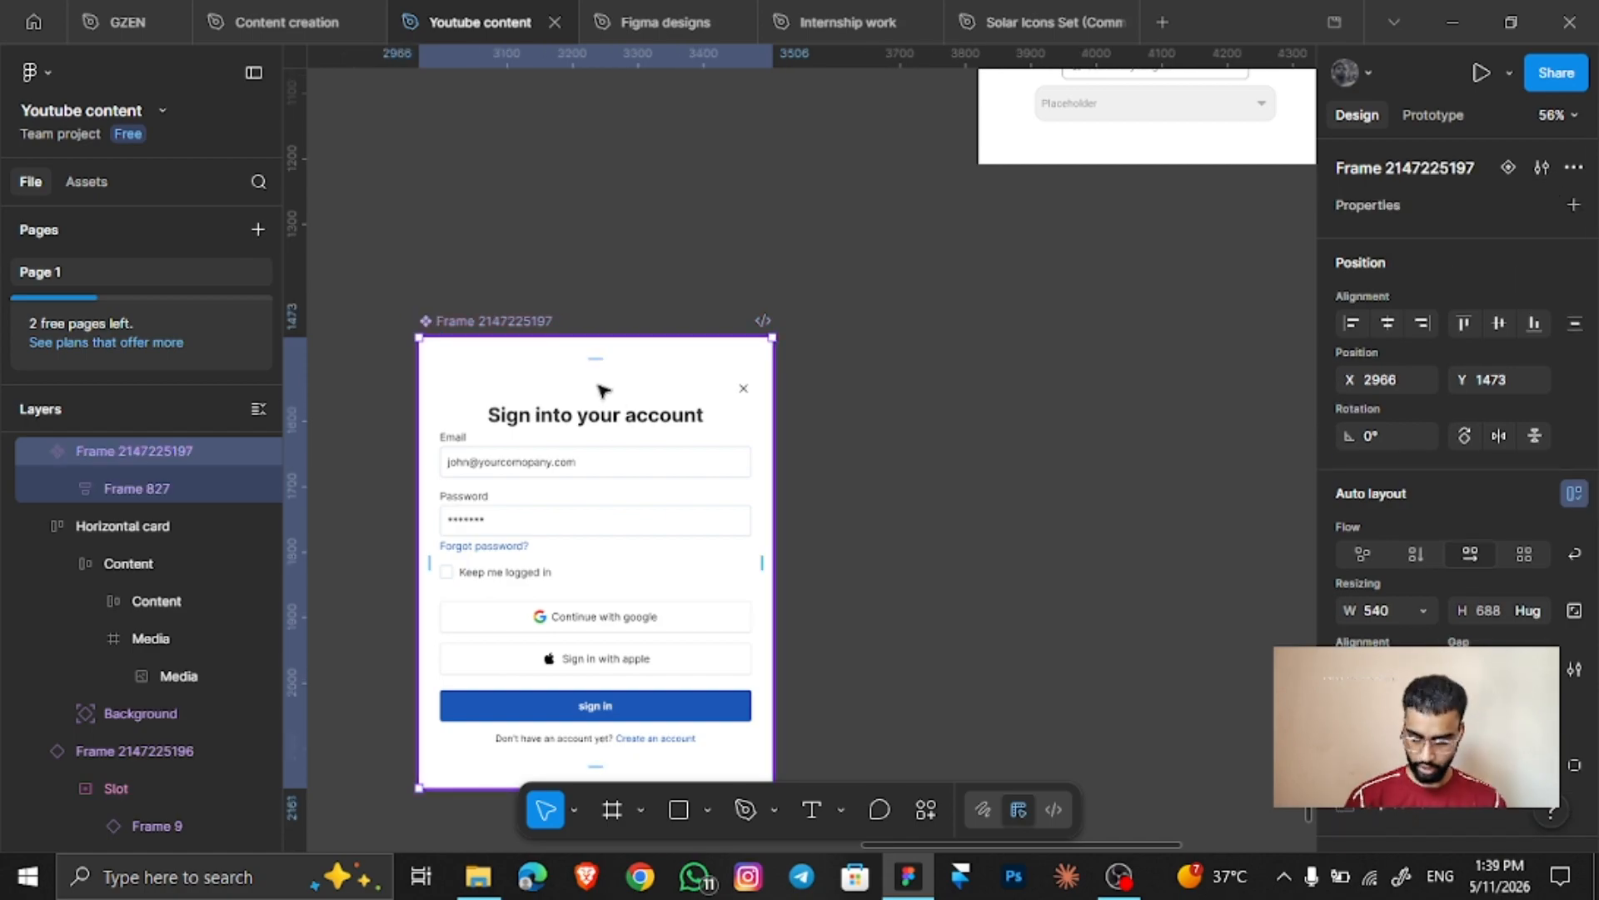
drag(604, 386, 1157, 385)
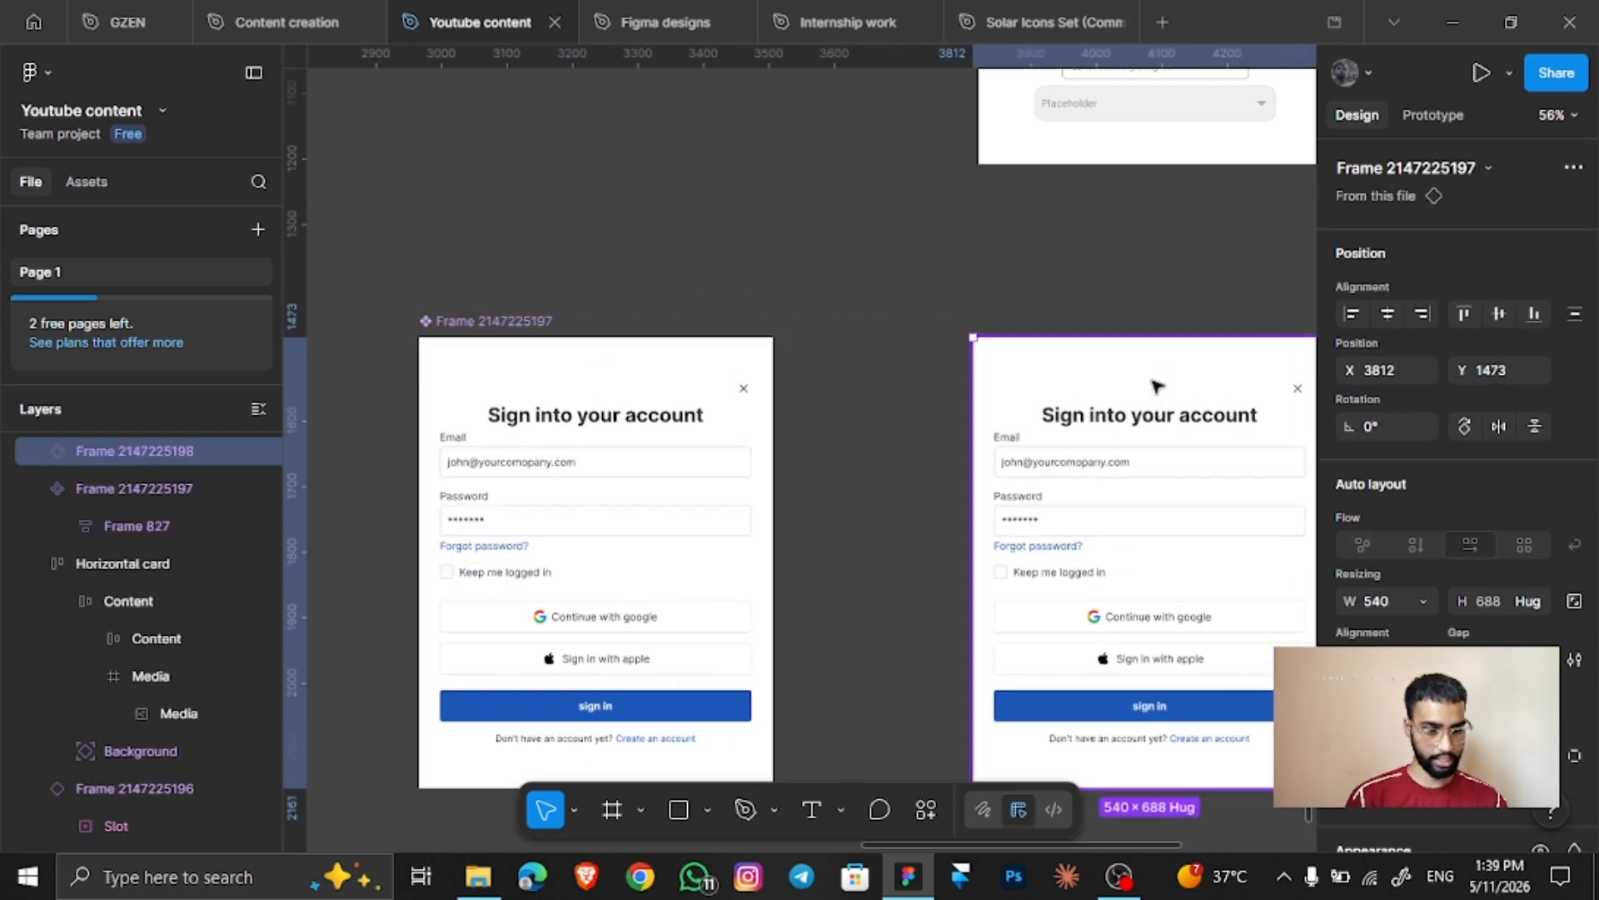
Select the nested frame holding the email and password fields inside the new instance
scroll(1157, 386, right, 3)
scroll(837, 407, right, 1)
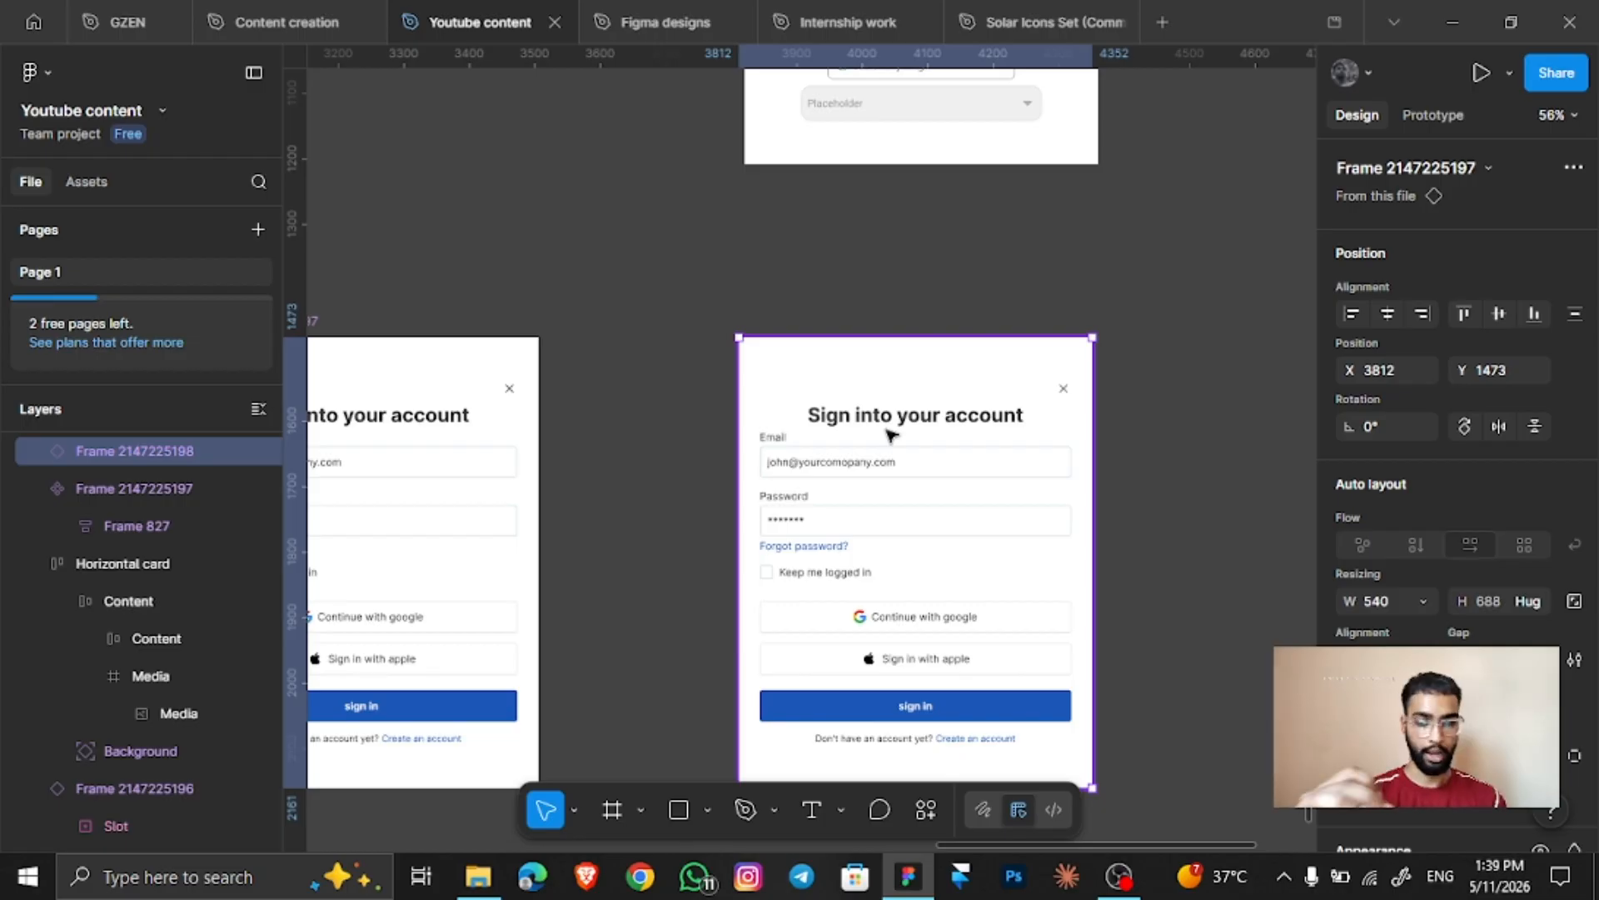
scroll(1152, 361, down, 3)
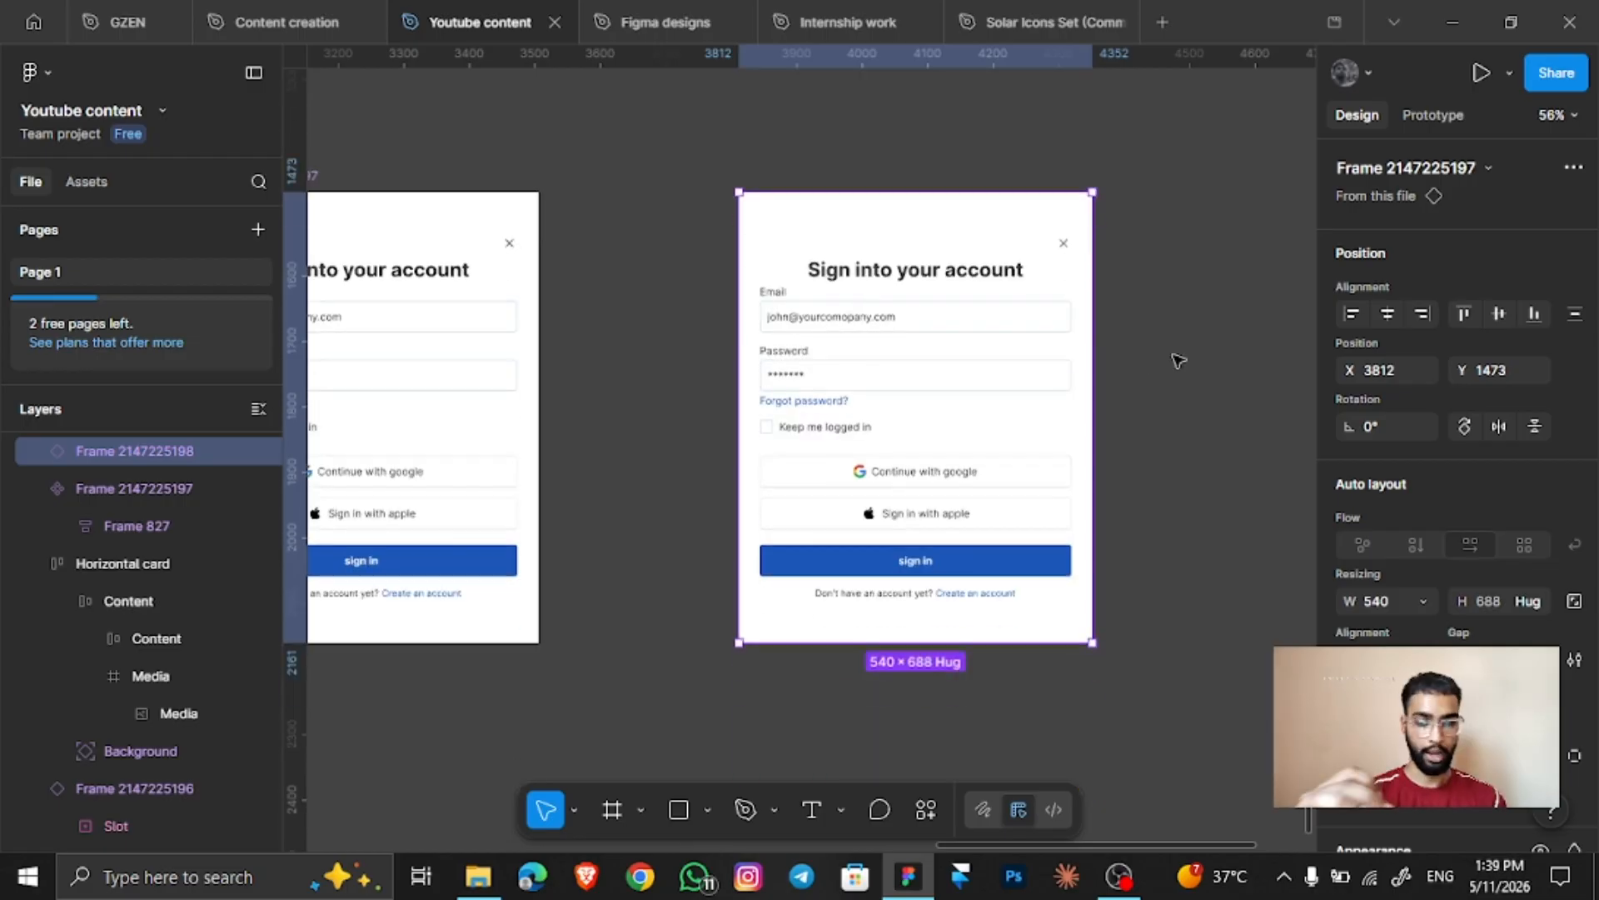
double_click(883, 389)
double_click(883, 389)
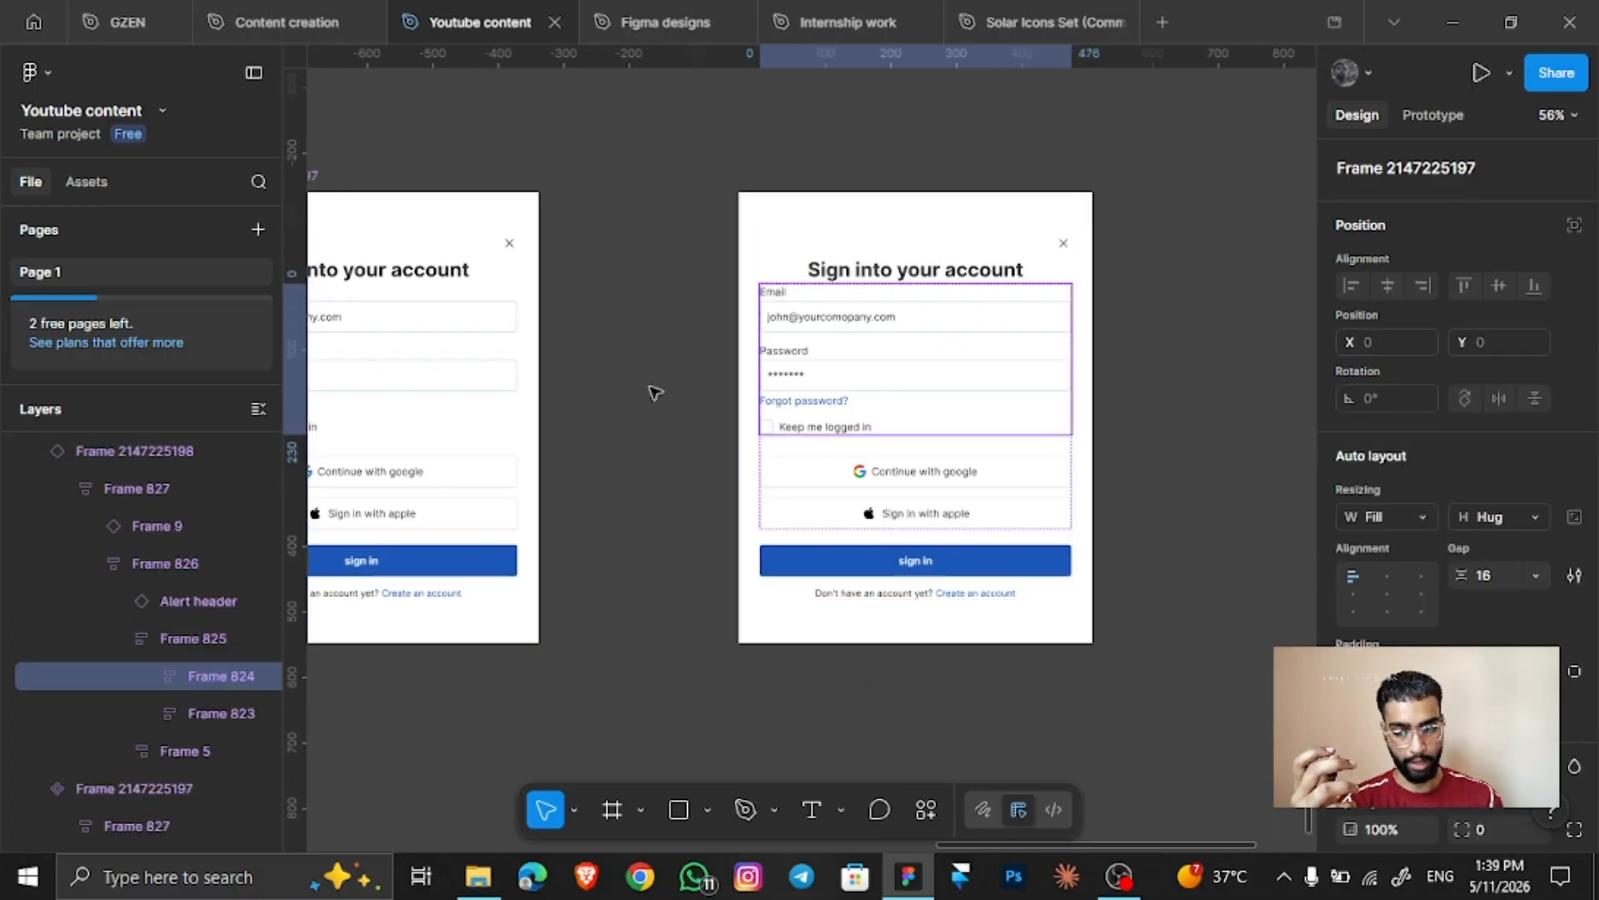
Copy the red Book now button from the upper instance's slot onto the lower instance, at about X 3853, Y 2022
scroll(633, 387, down, 5)
scroll(486, 462, up, 3)
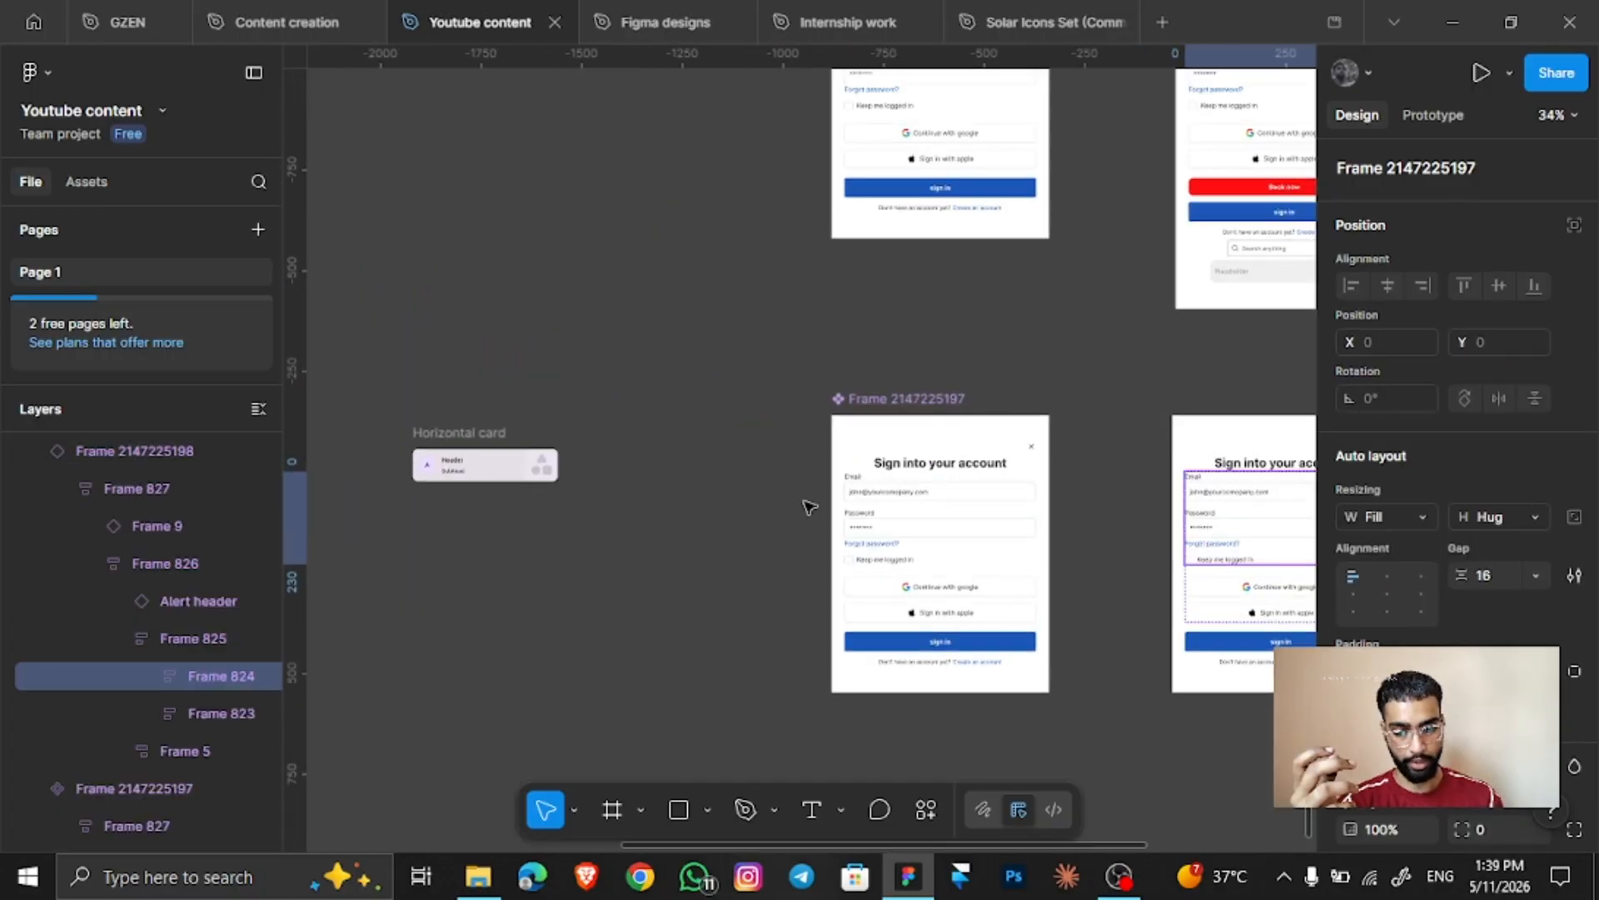
scroll(869, 518, down, 4)
scroll(867, 514, up, 2)
scroll(1082, 505, up, 3)
scroll(1082, 506, right, 5)
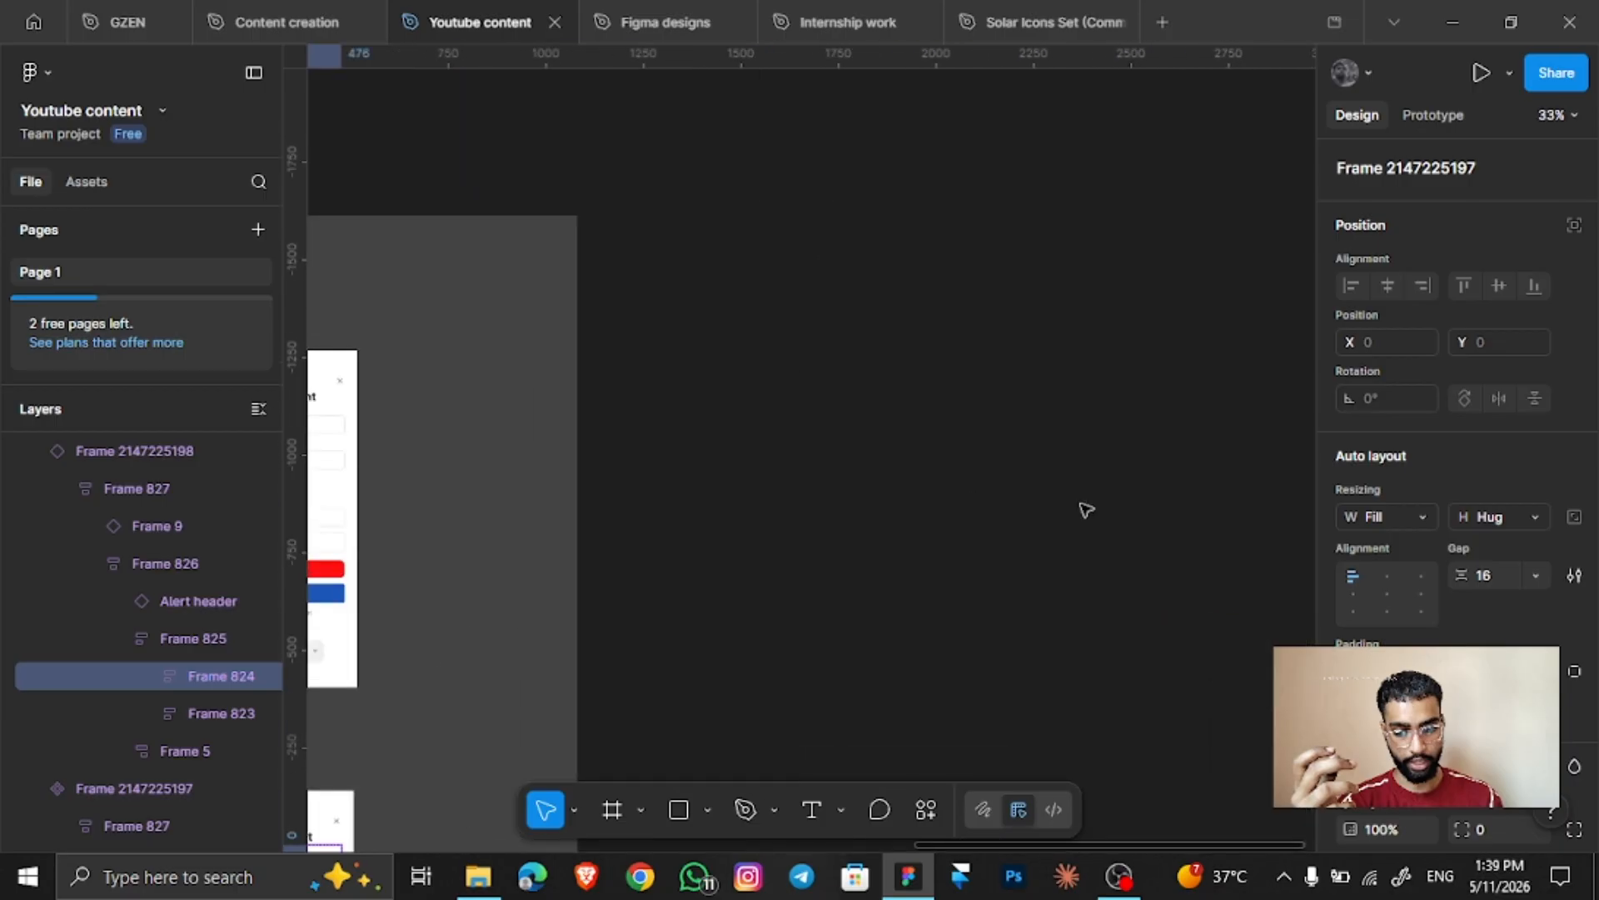
scroll(513, 487, left, 3)
scroll(513, 487, up, 3)
click(696, 318)
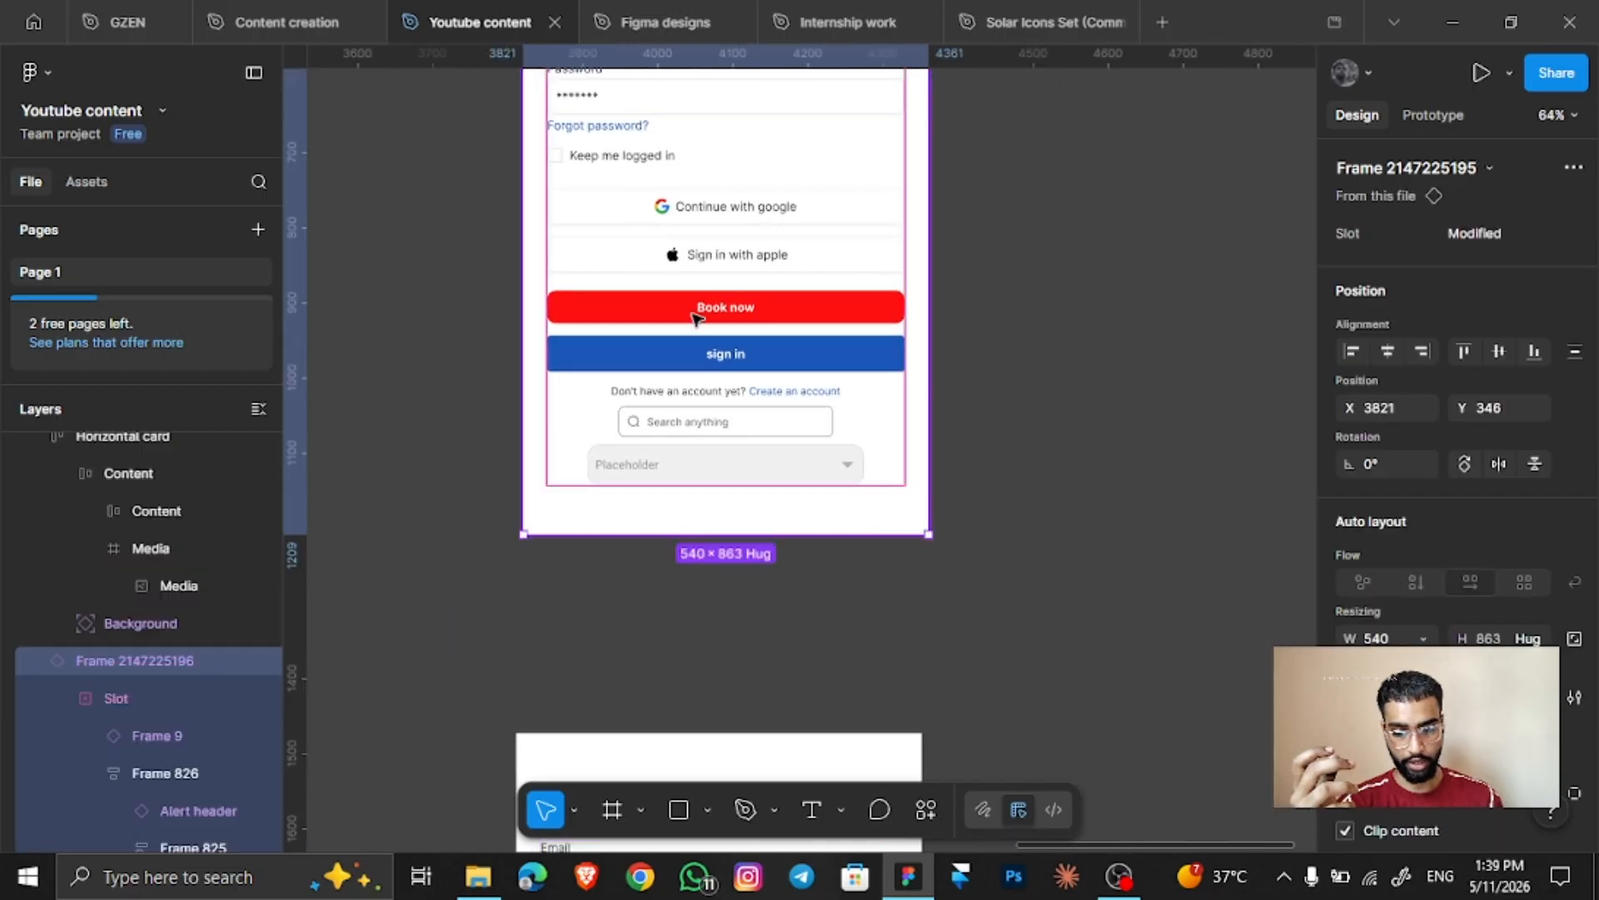
double_click(693, 315)
double_click(693, 318)
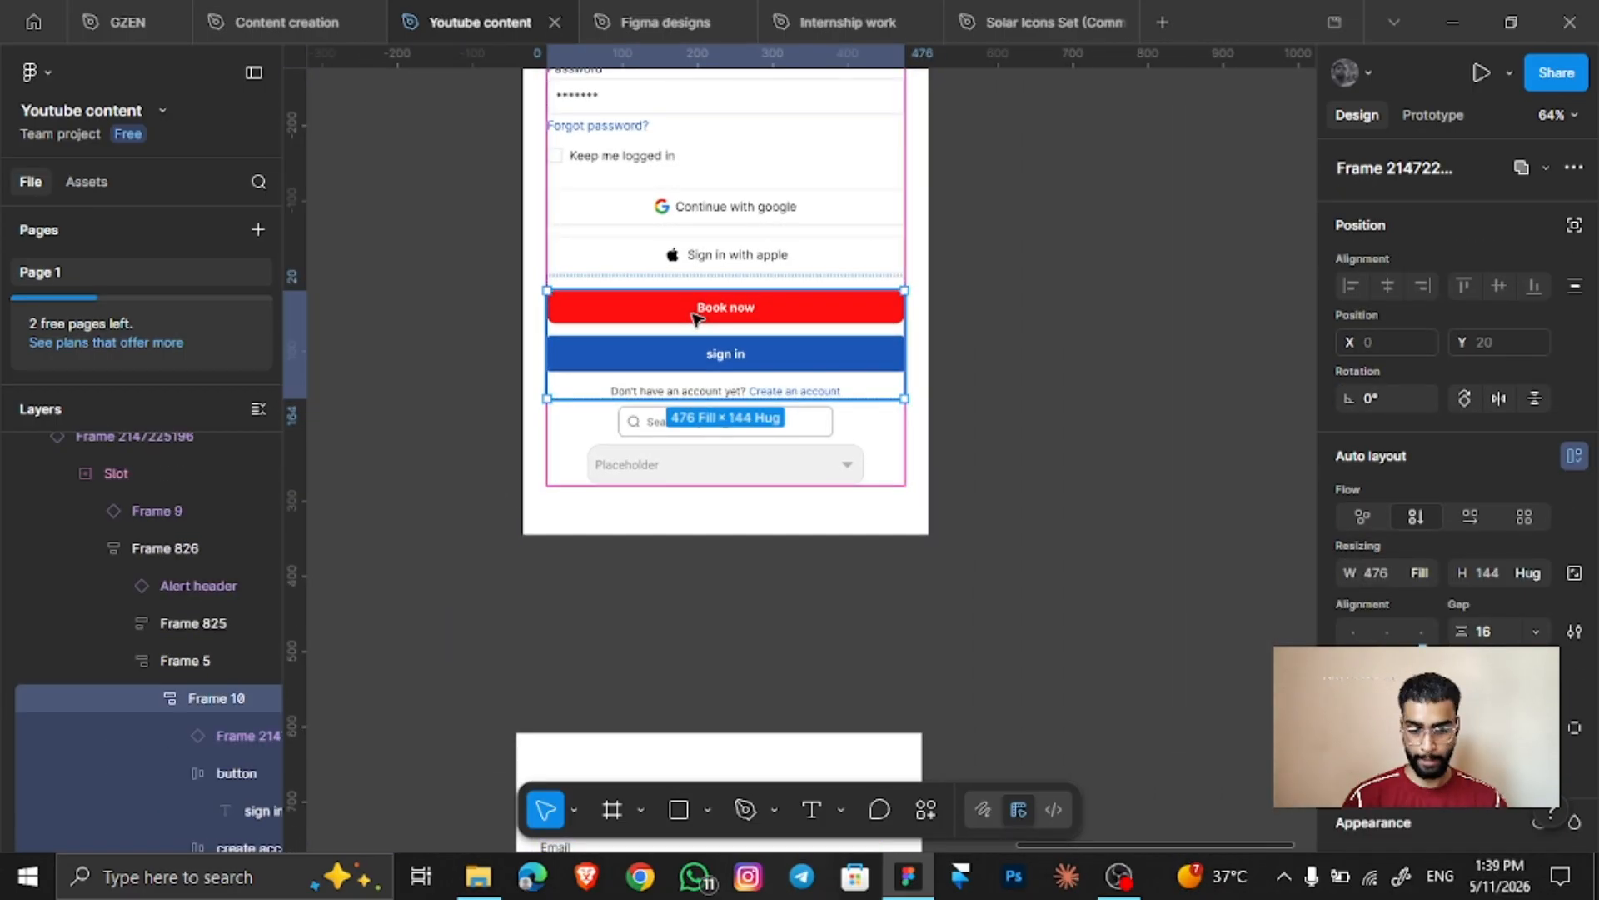
double_click(664, 310)
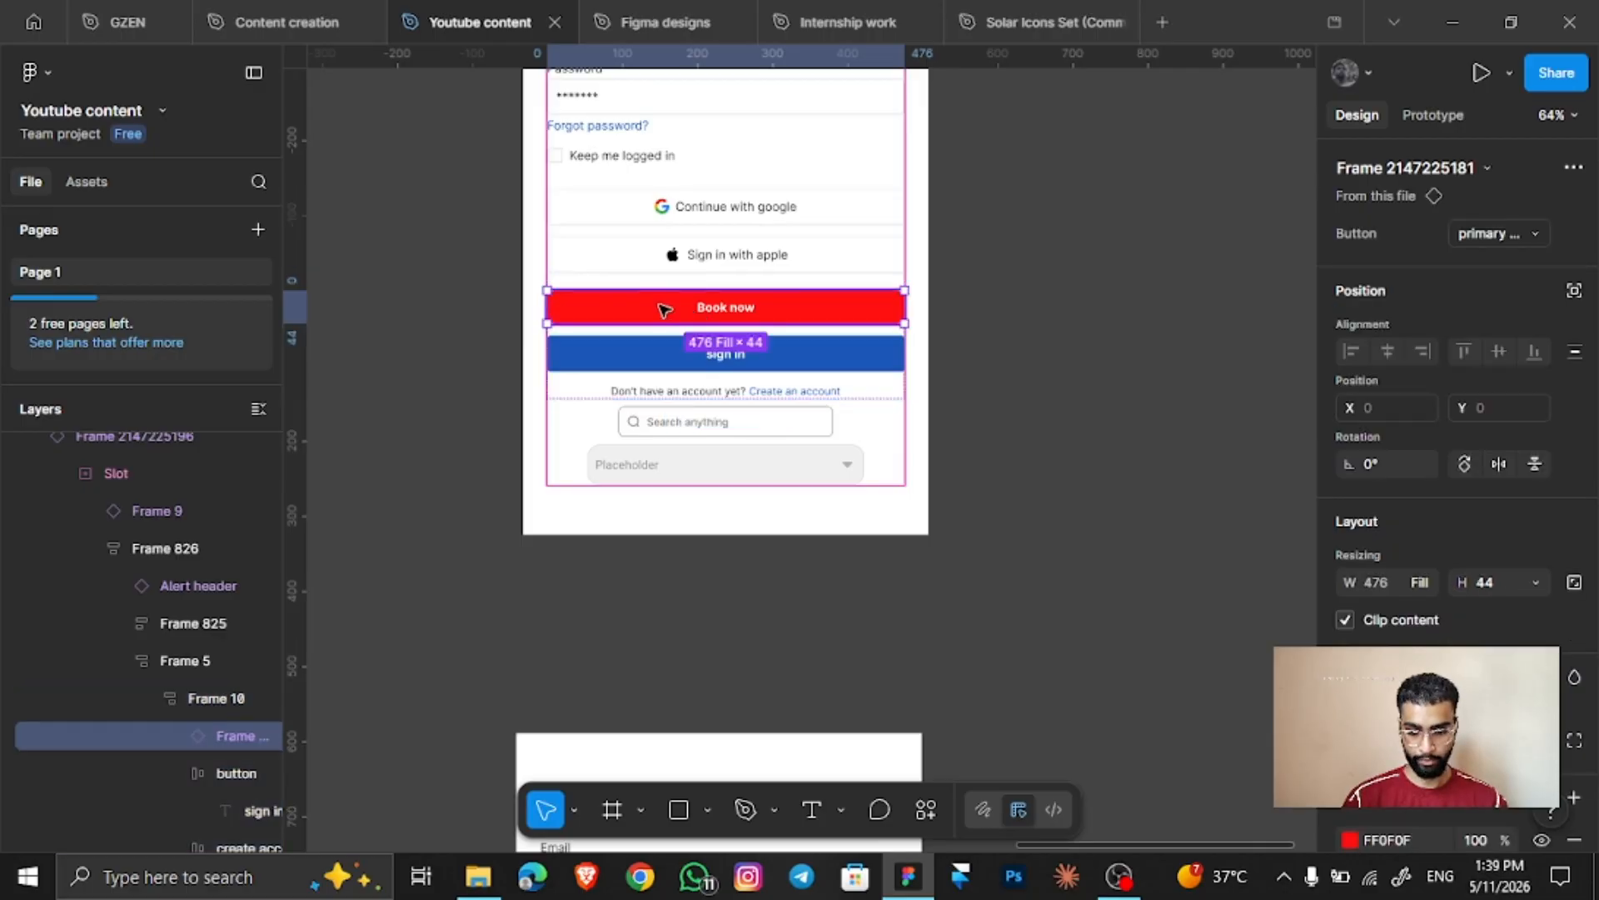
drag(665, 309, 667, 848)
scroll(747, 421, down, 4)
scroll(683, 525, up, 3)
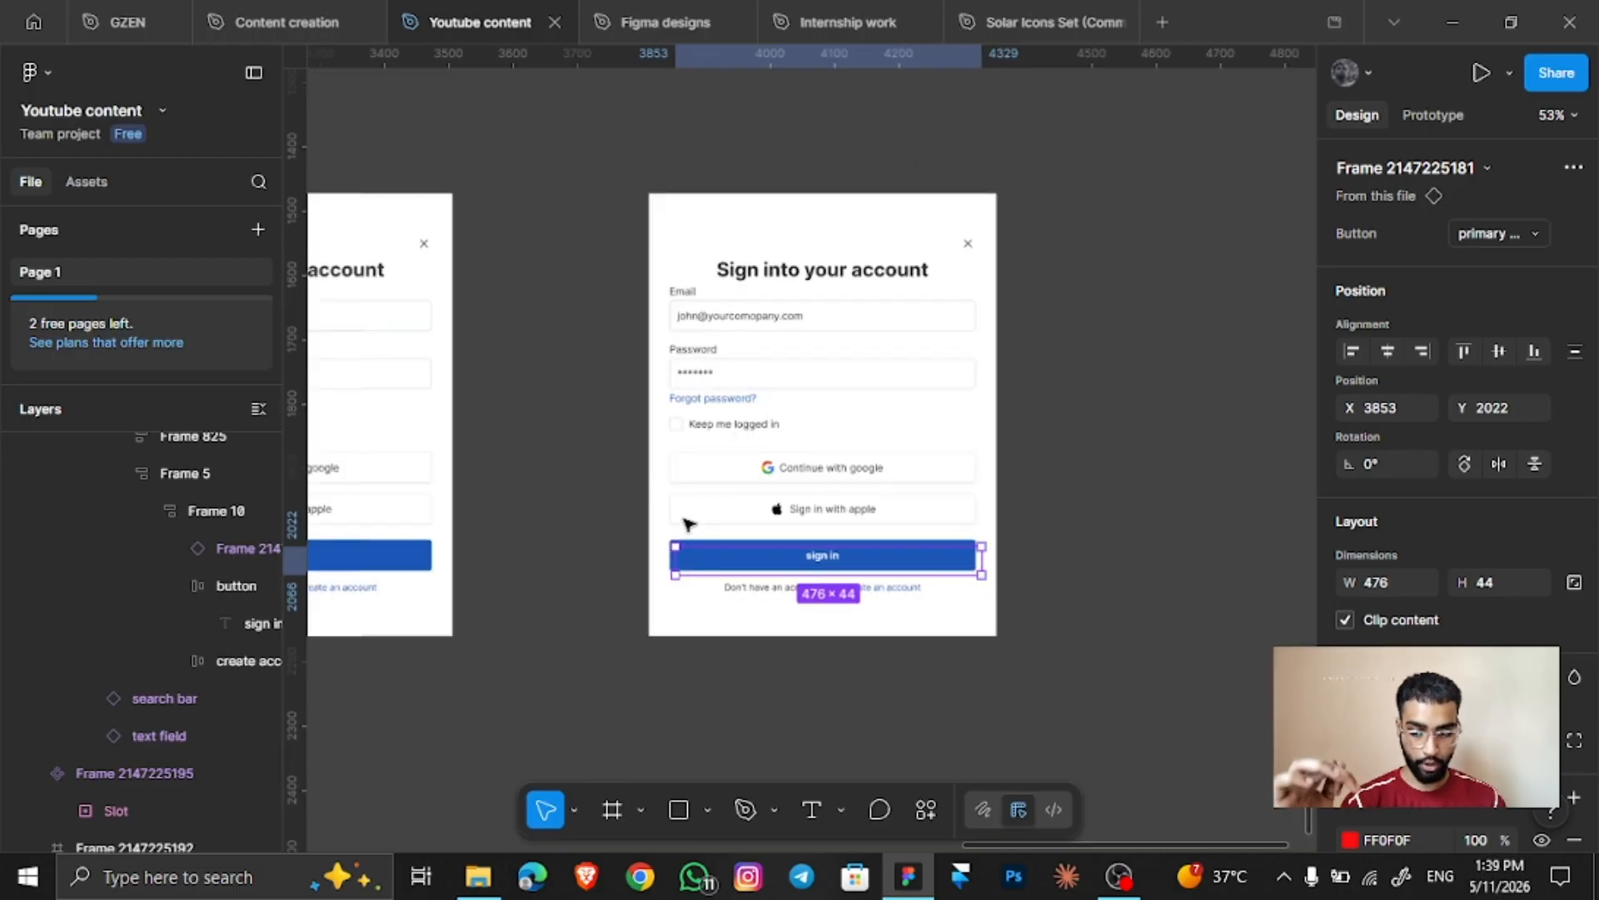
Try to drop the Book now copy into the slotless instance's fields, and move that instance to about X 4069, Y 1636
drag(733, 568, 829, 314)
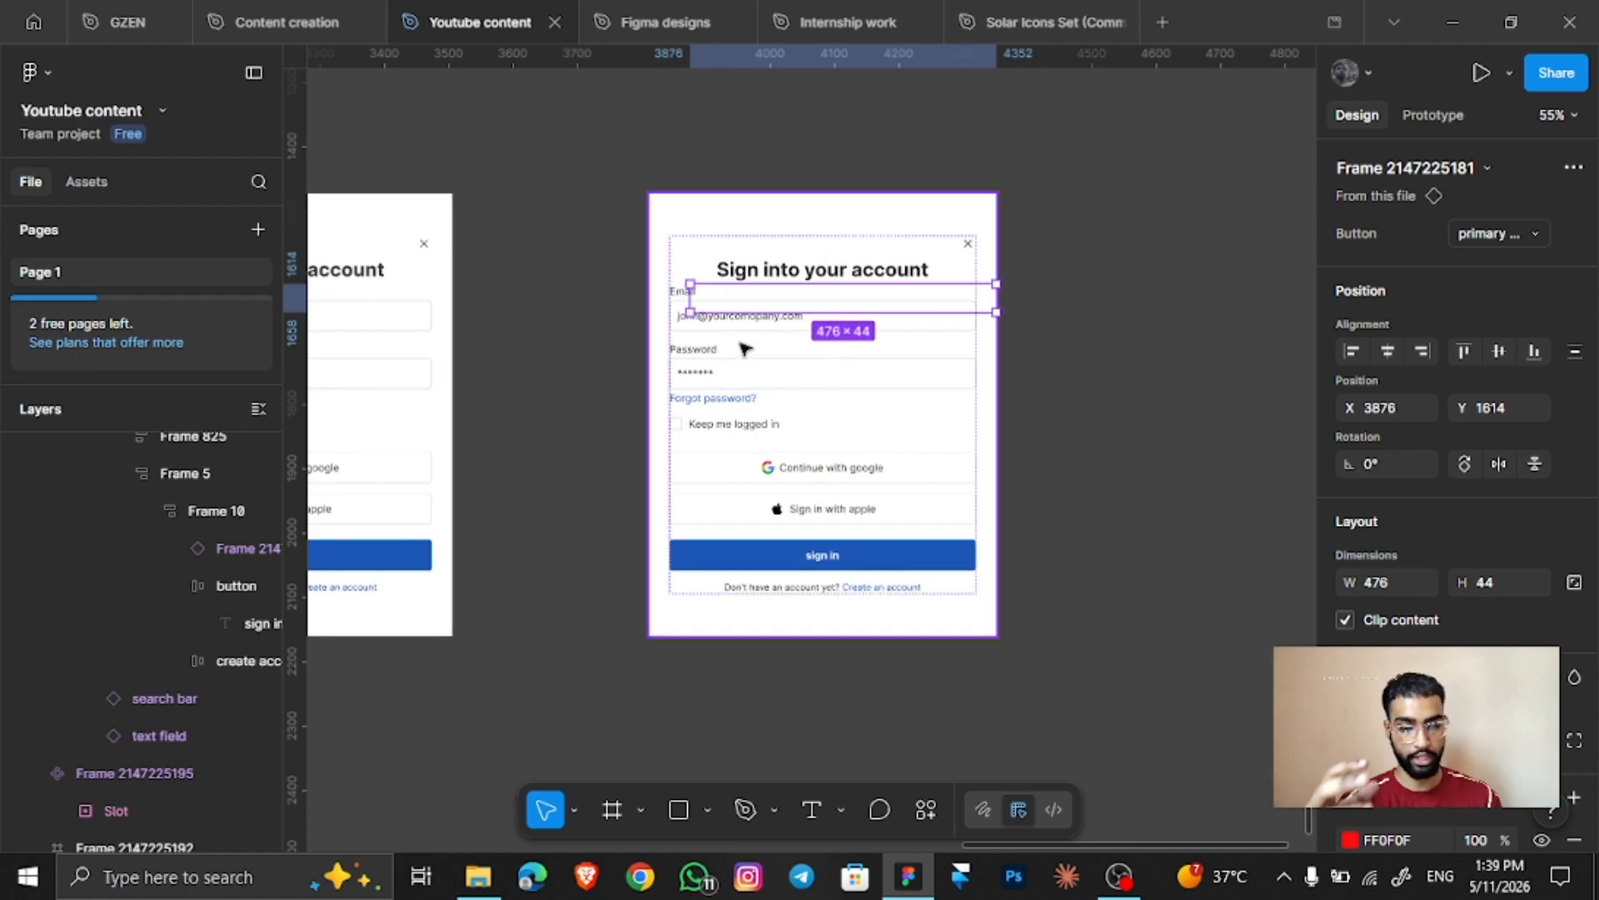
click(752, 250)
scroll(86, 573, up, 2)
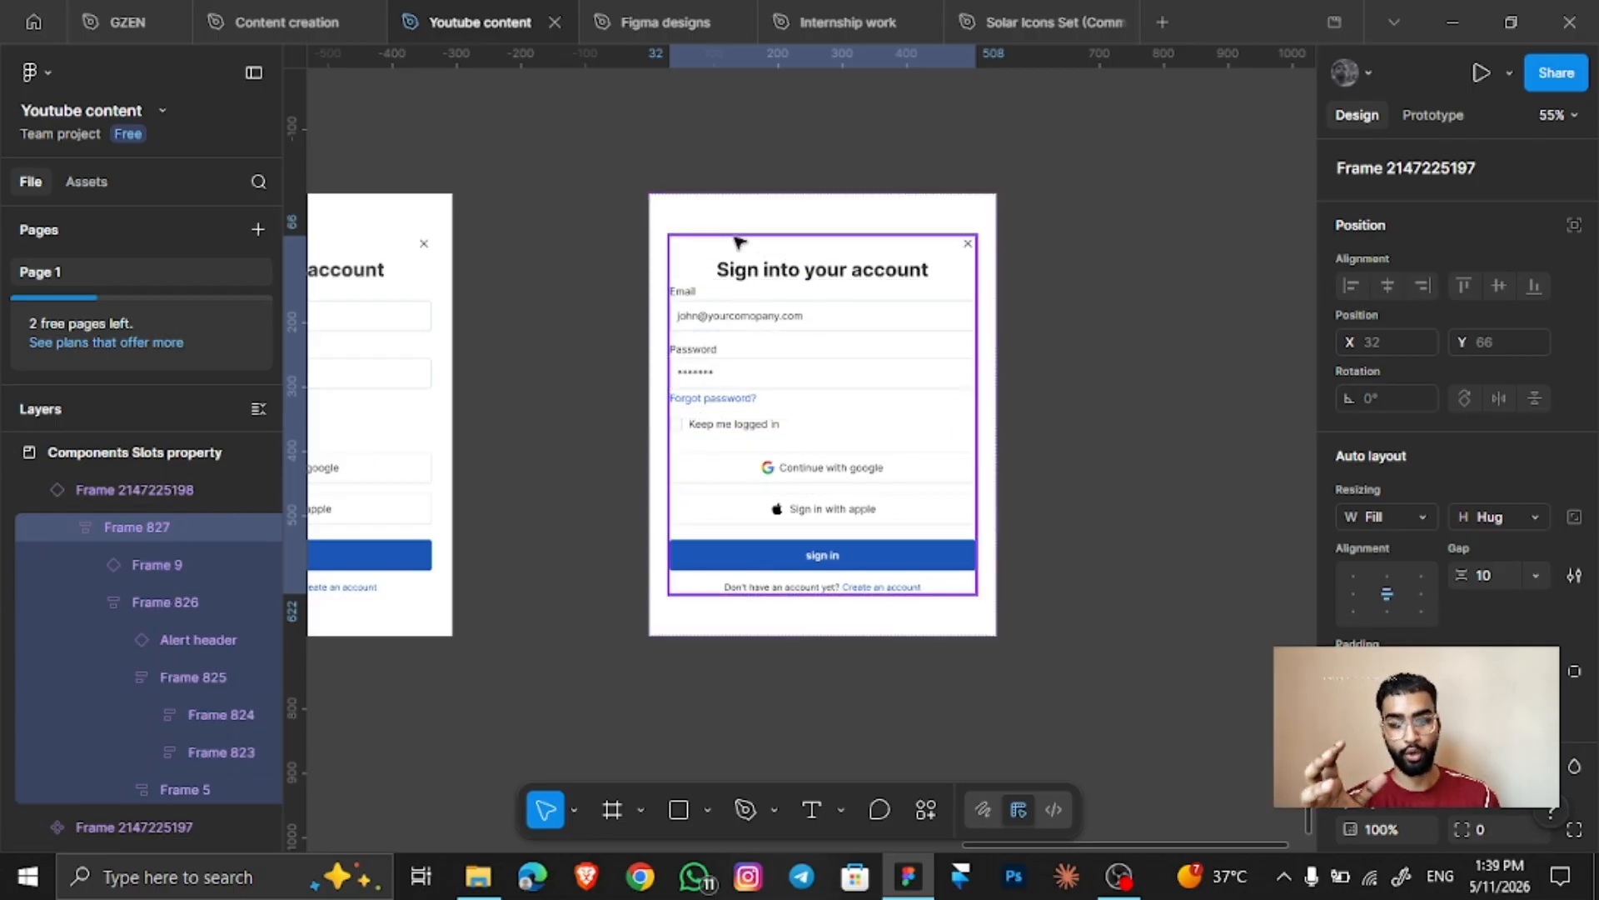
drag(743, 225, 1074, 212)
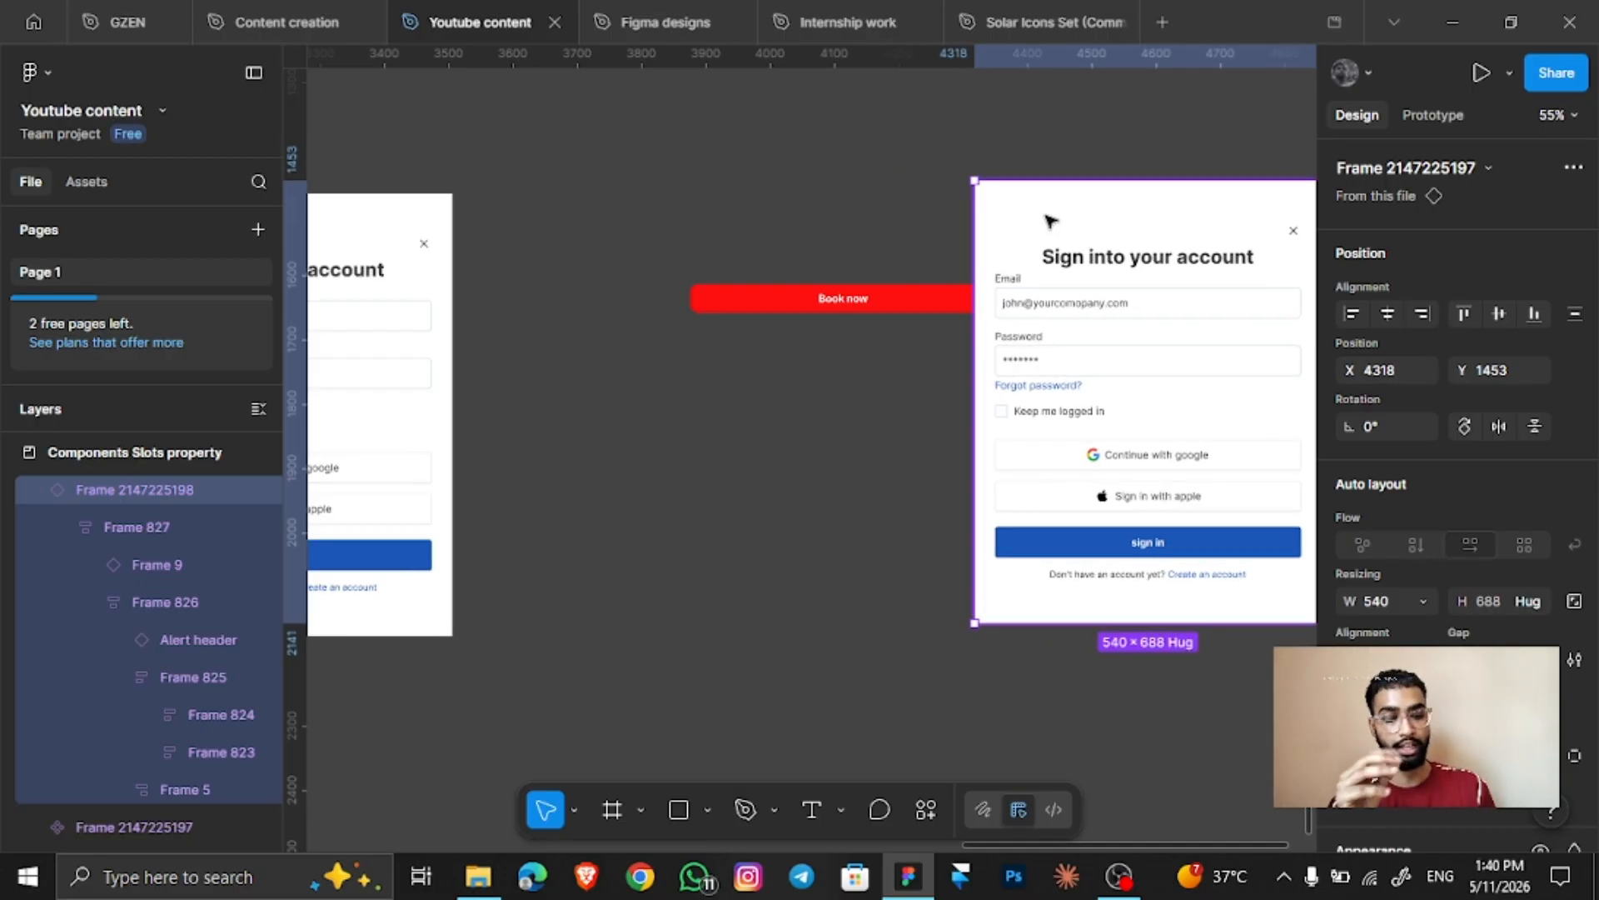
drag(1081, 239, 915, 364)
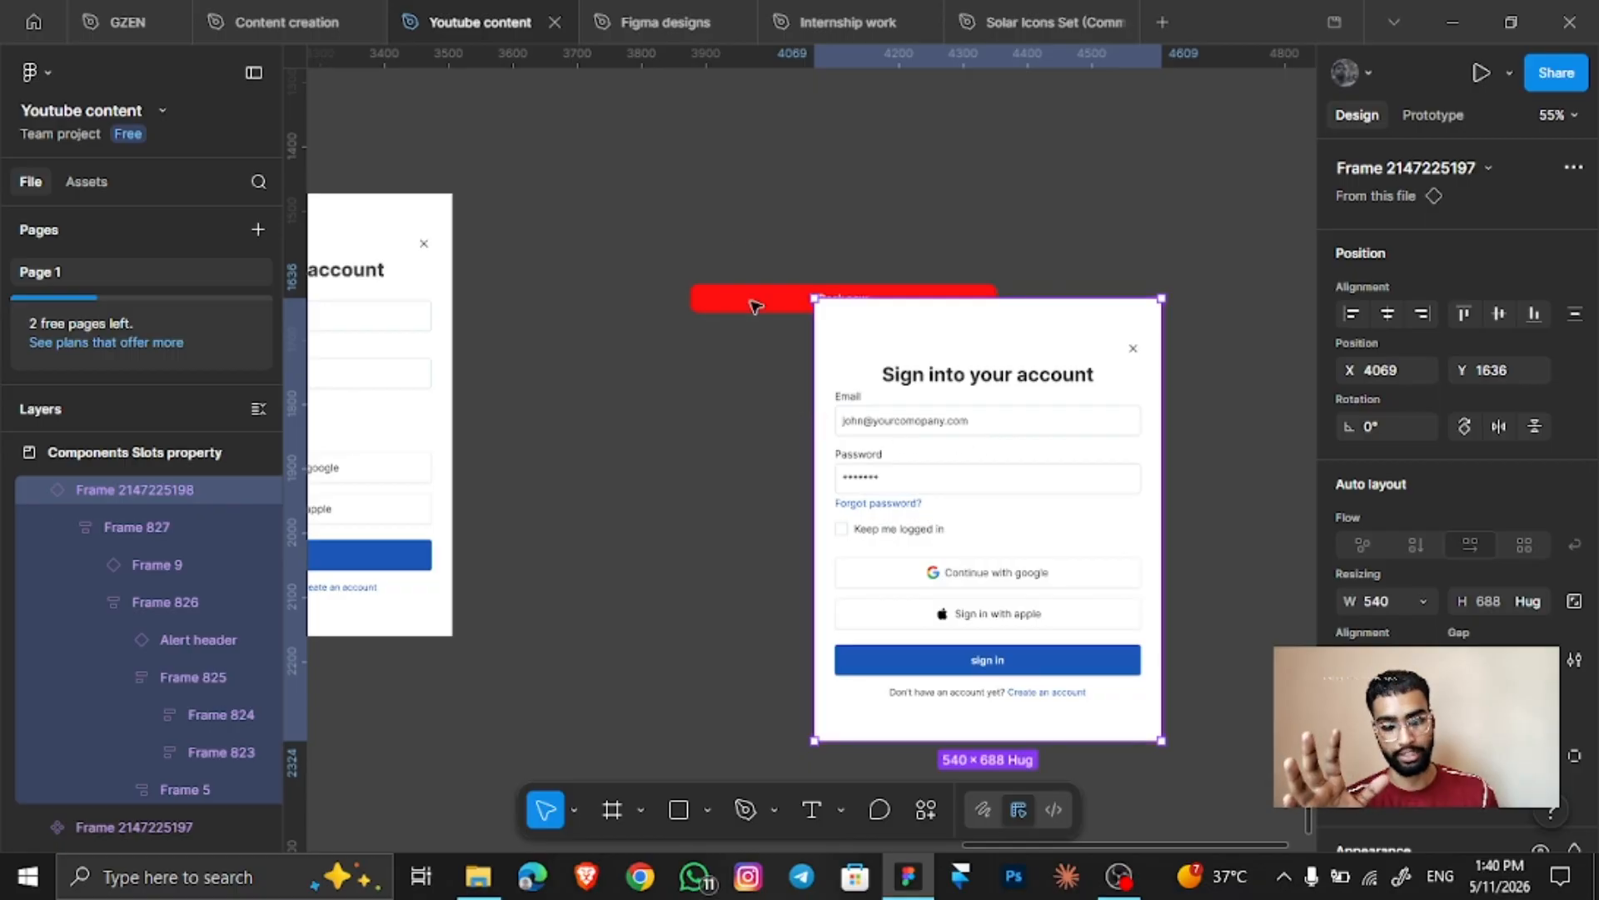
Add two different Users avatars from Components Instance swap to the slot of the upper instance
scroll(743, 314, up, 8)
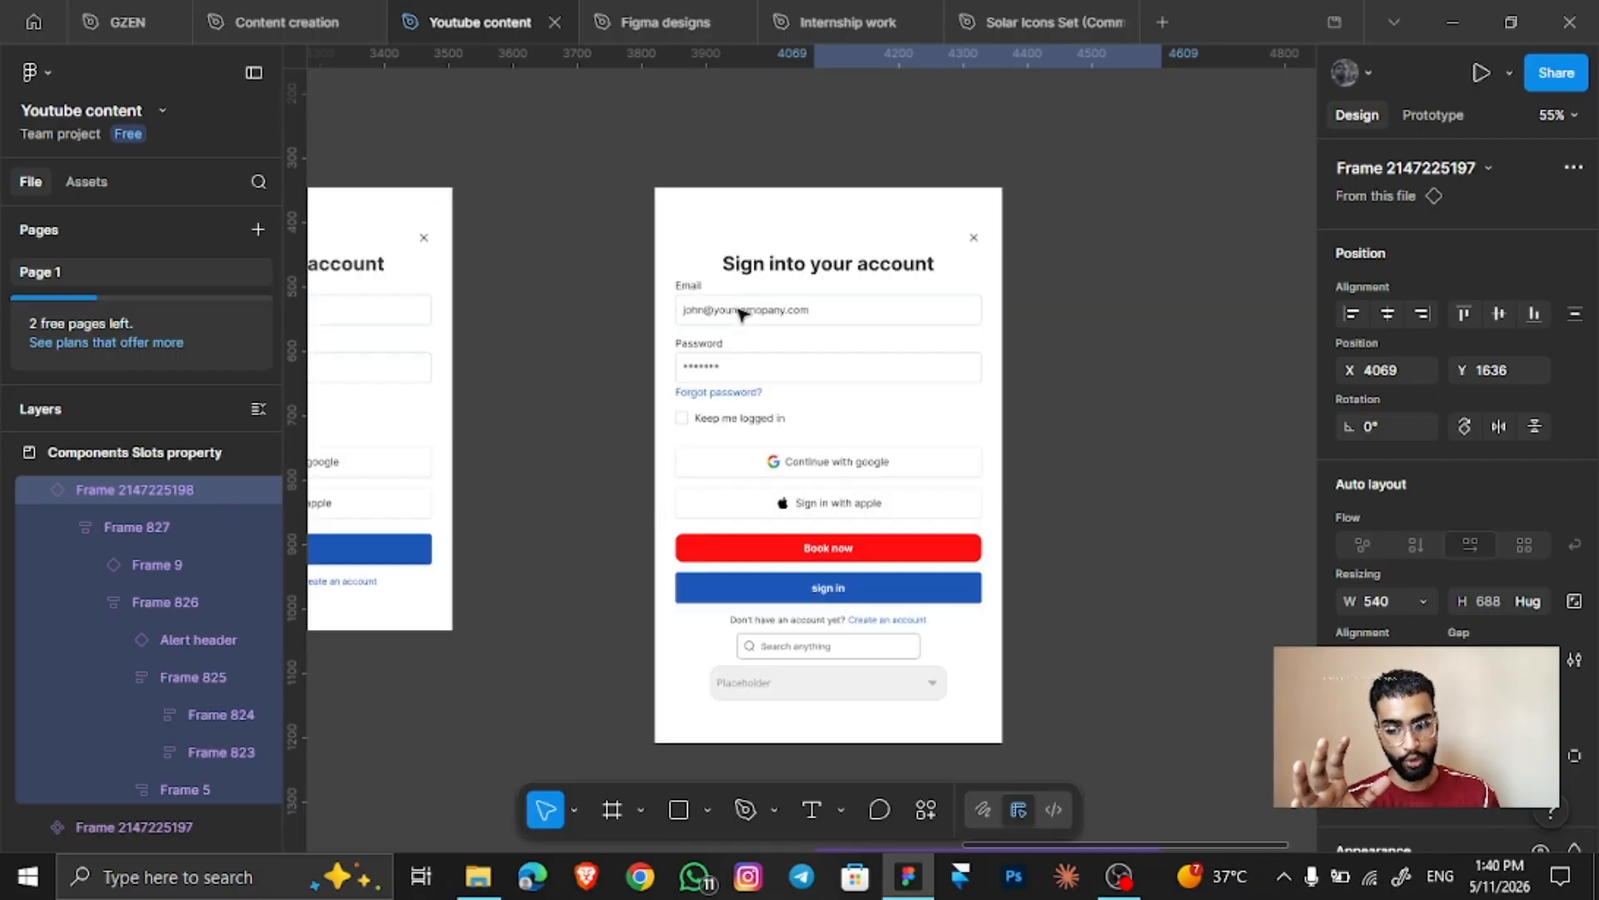
click(800, 525)
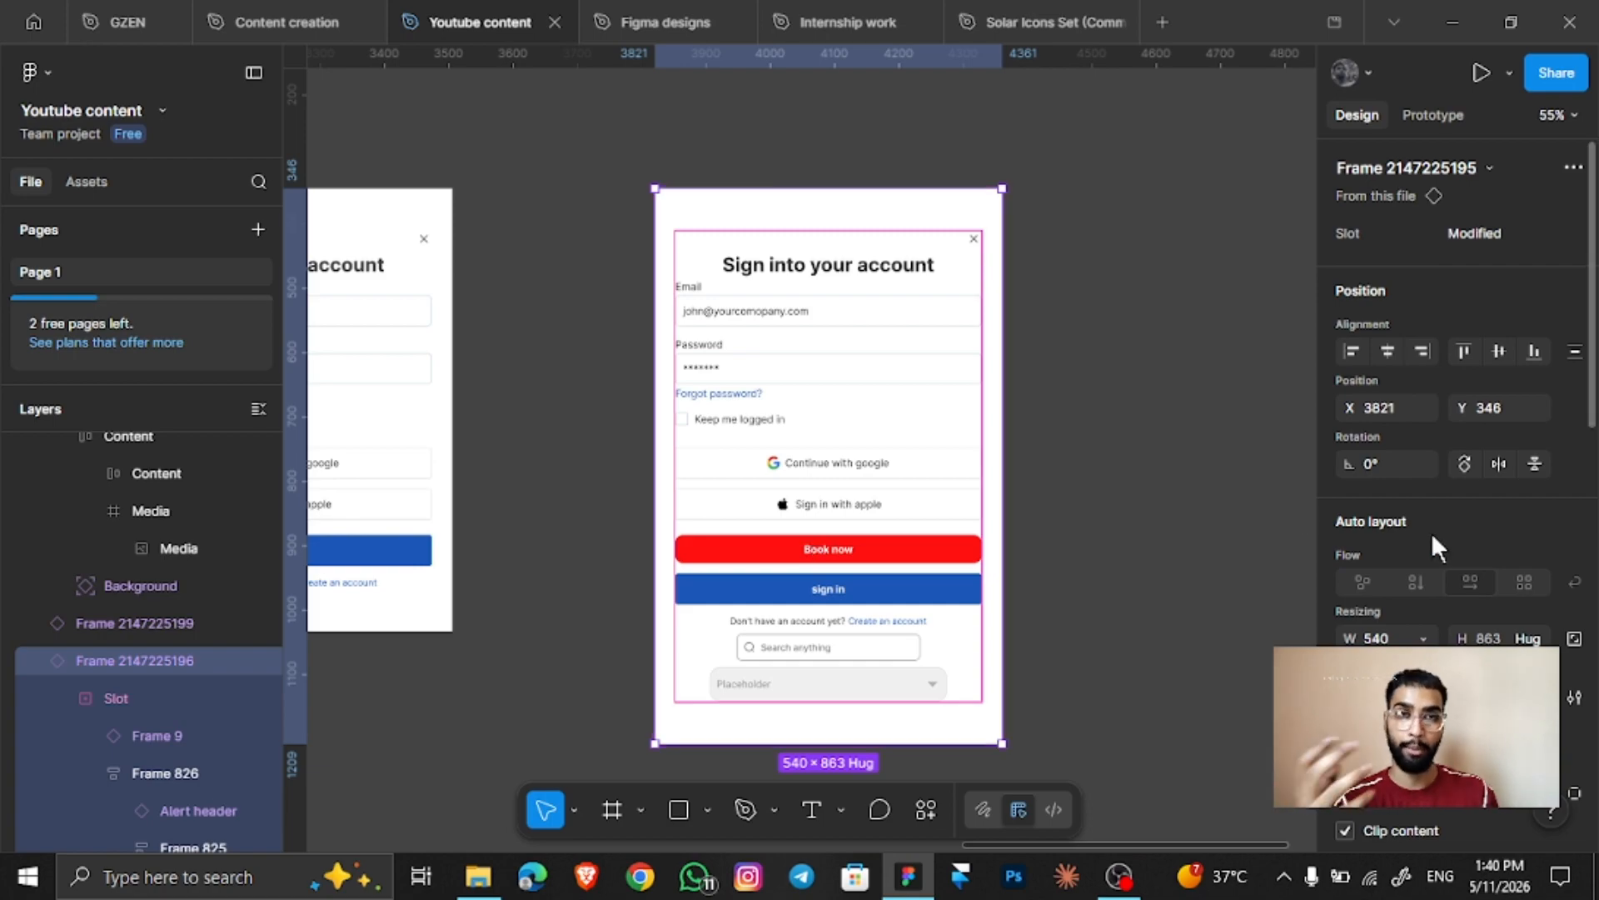
scroll(1431, 532, down, 6)
scroll(1433, 501, up, 6)
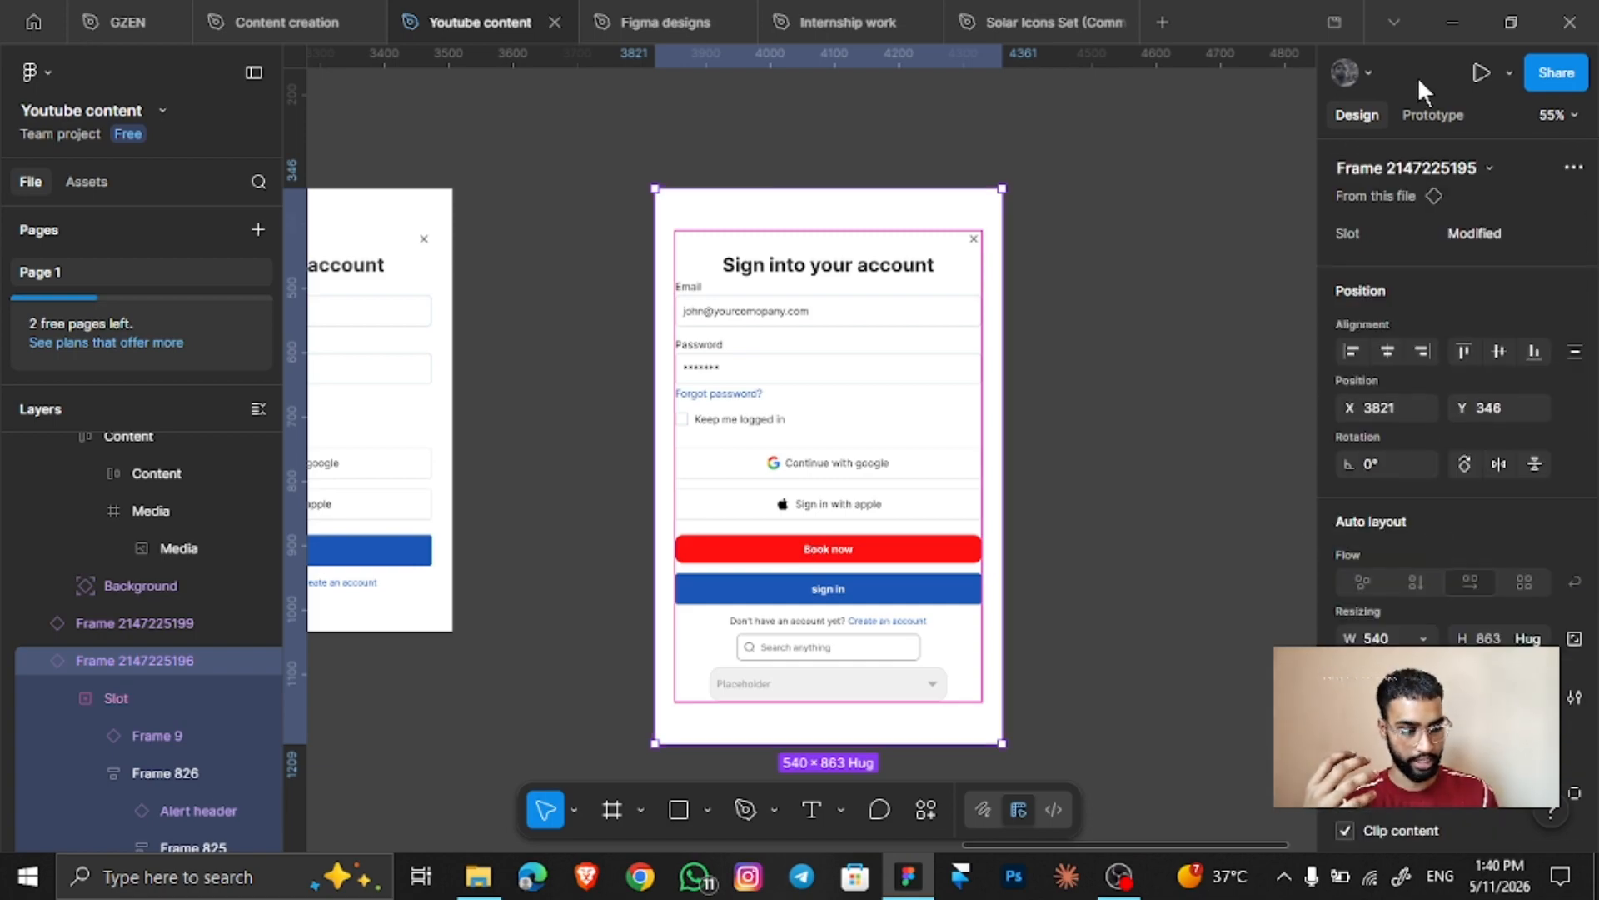
click(1572, 233)
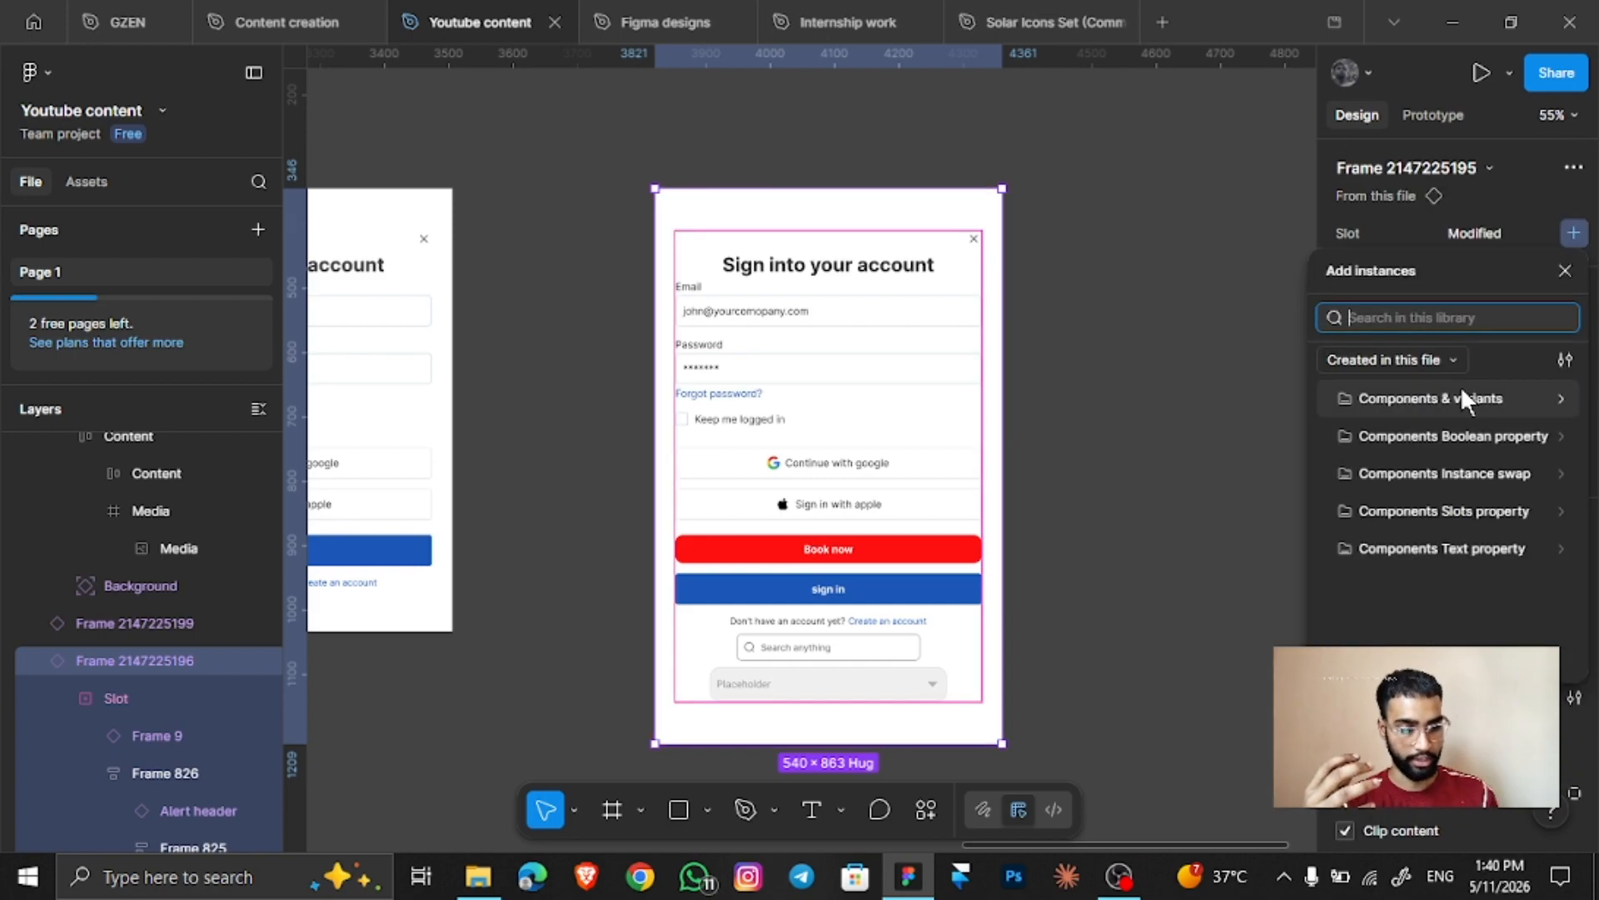
click(1474, 472)
scroll(1427, 510, down, 2)
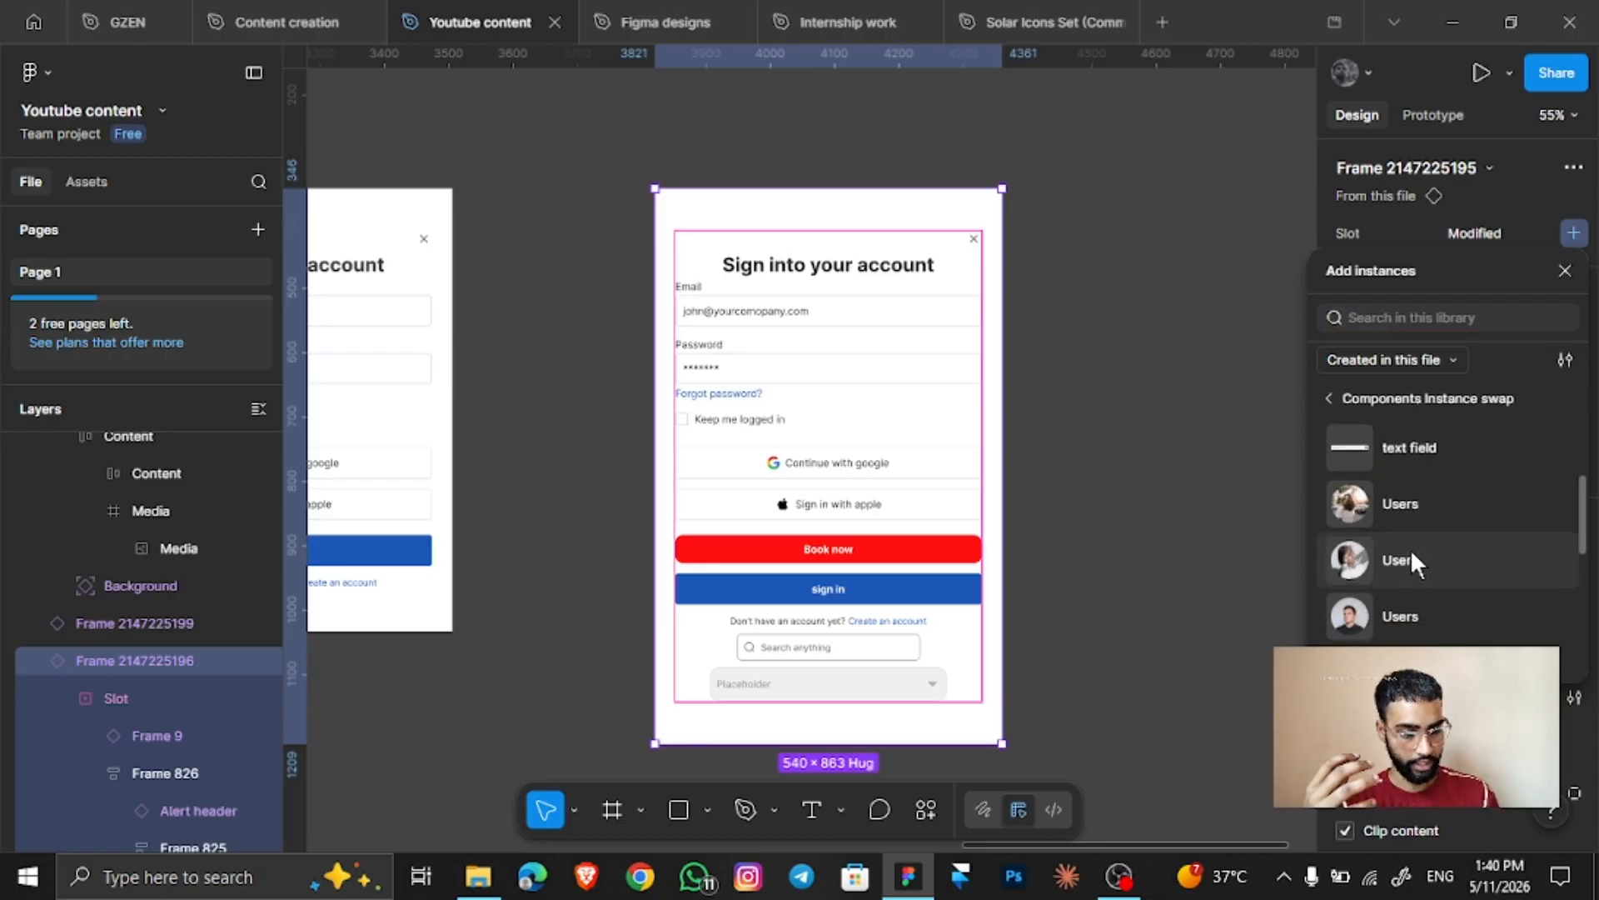
click(1411, 548)
click(1413, 596)
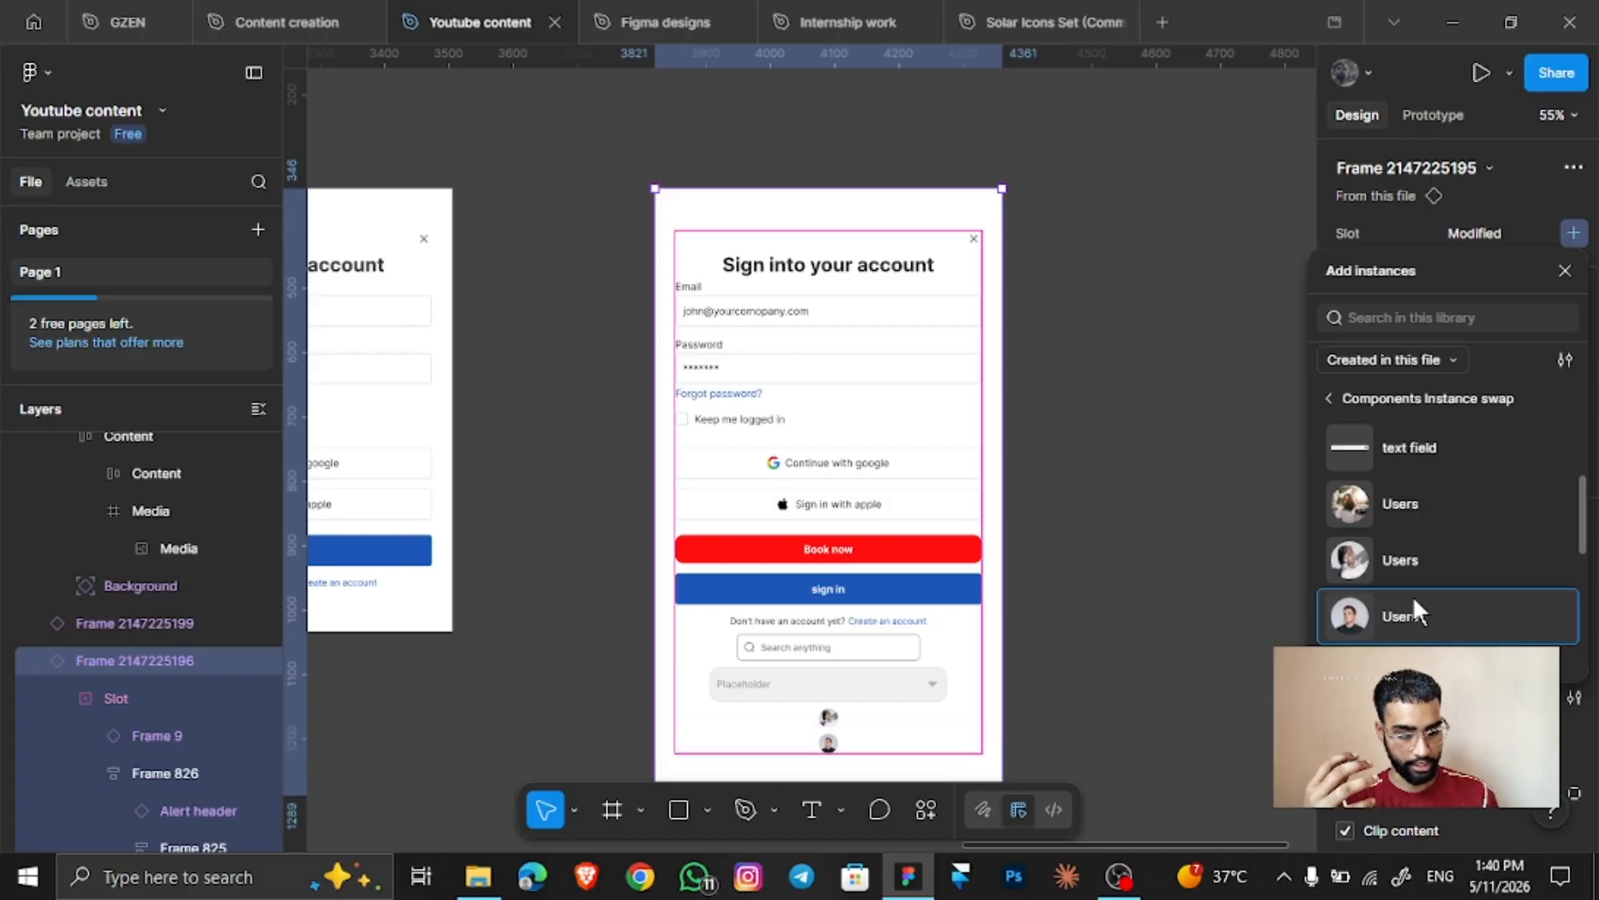
scroll(1057, 603, down, 4)
scroll(707, 463, up, 3)
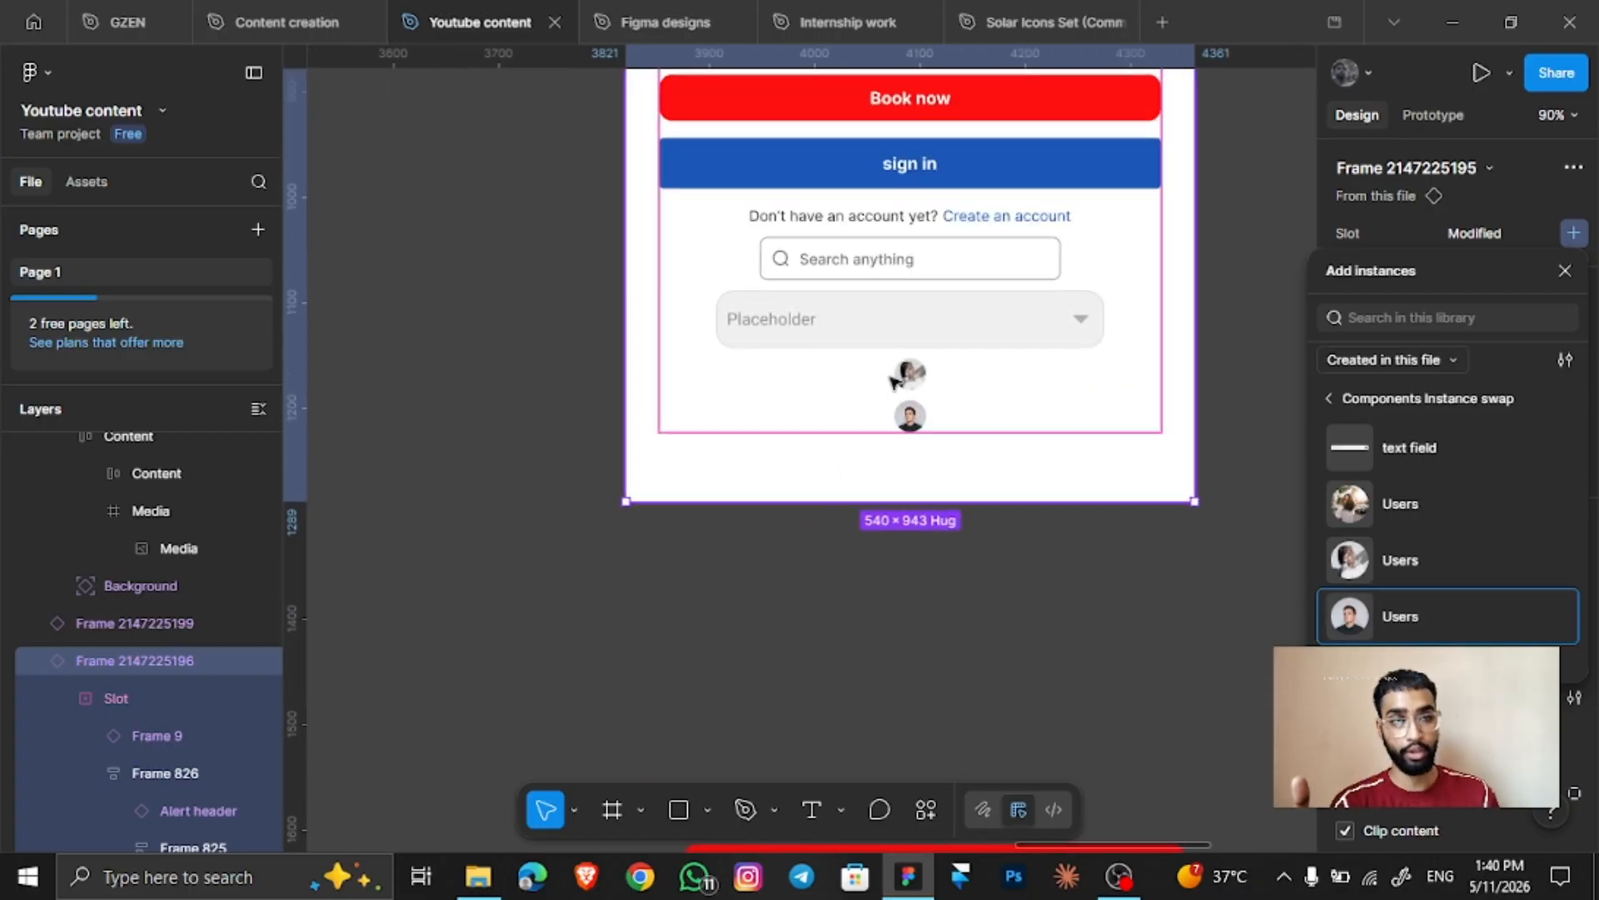
scroll(906, 375, down, 4)
scroll(895, 382, up, 3)
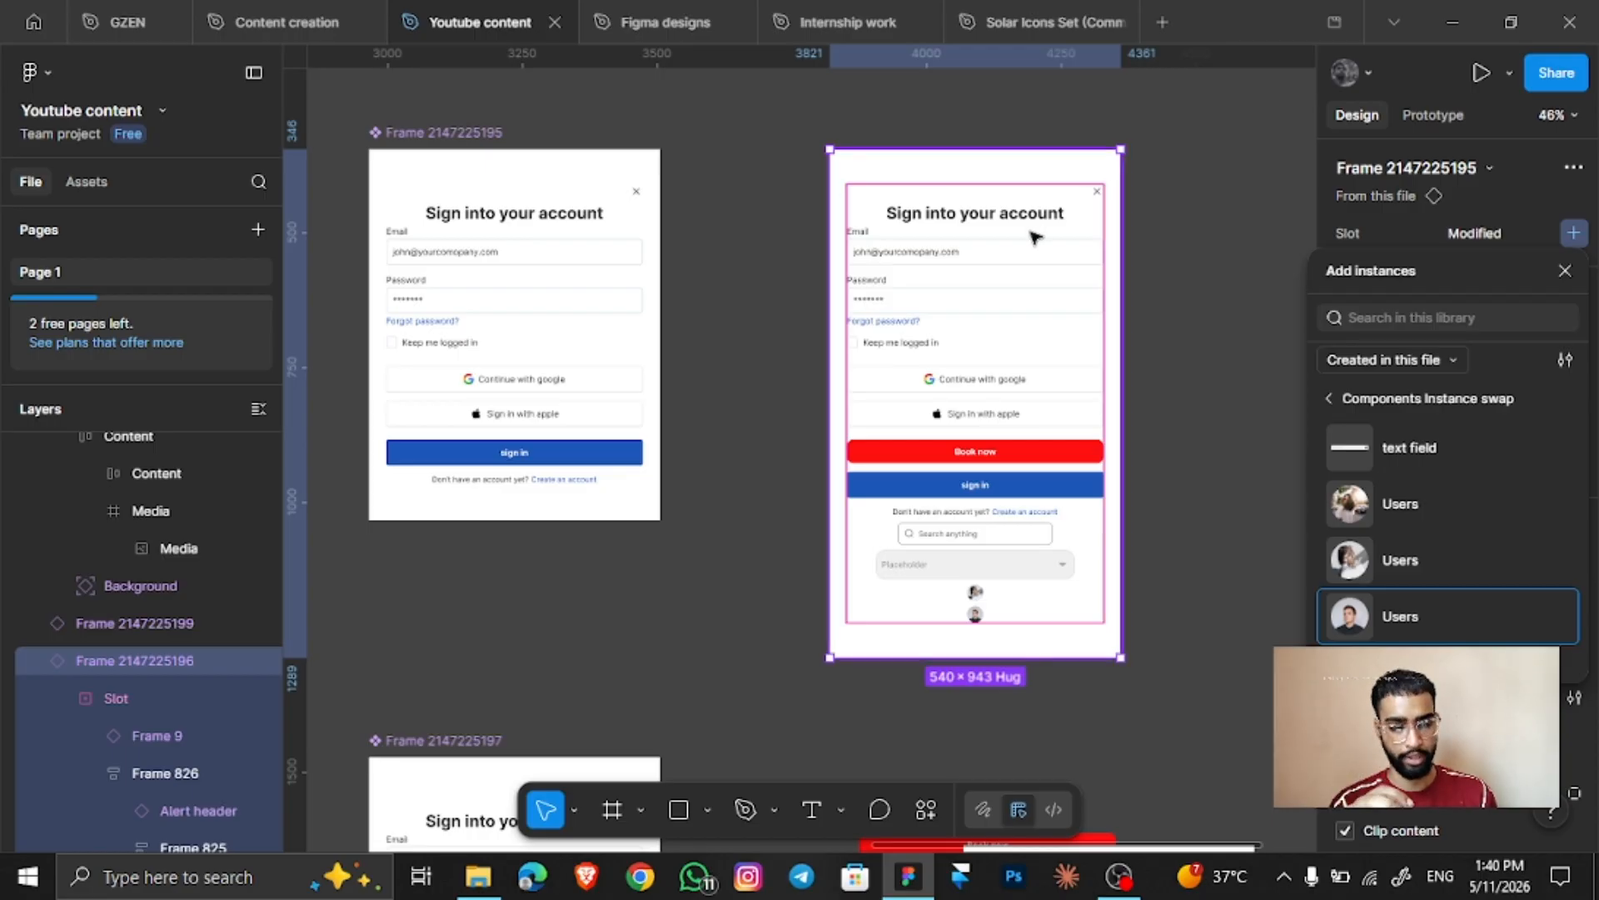
click(1564, 270)
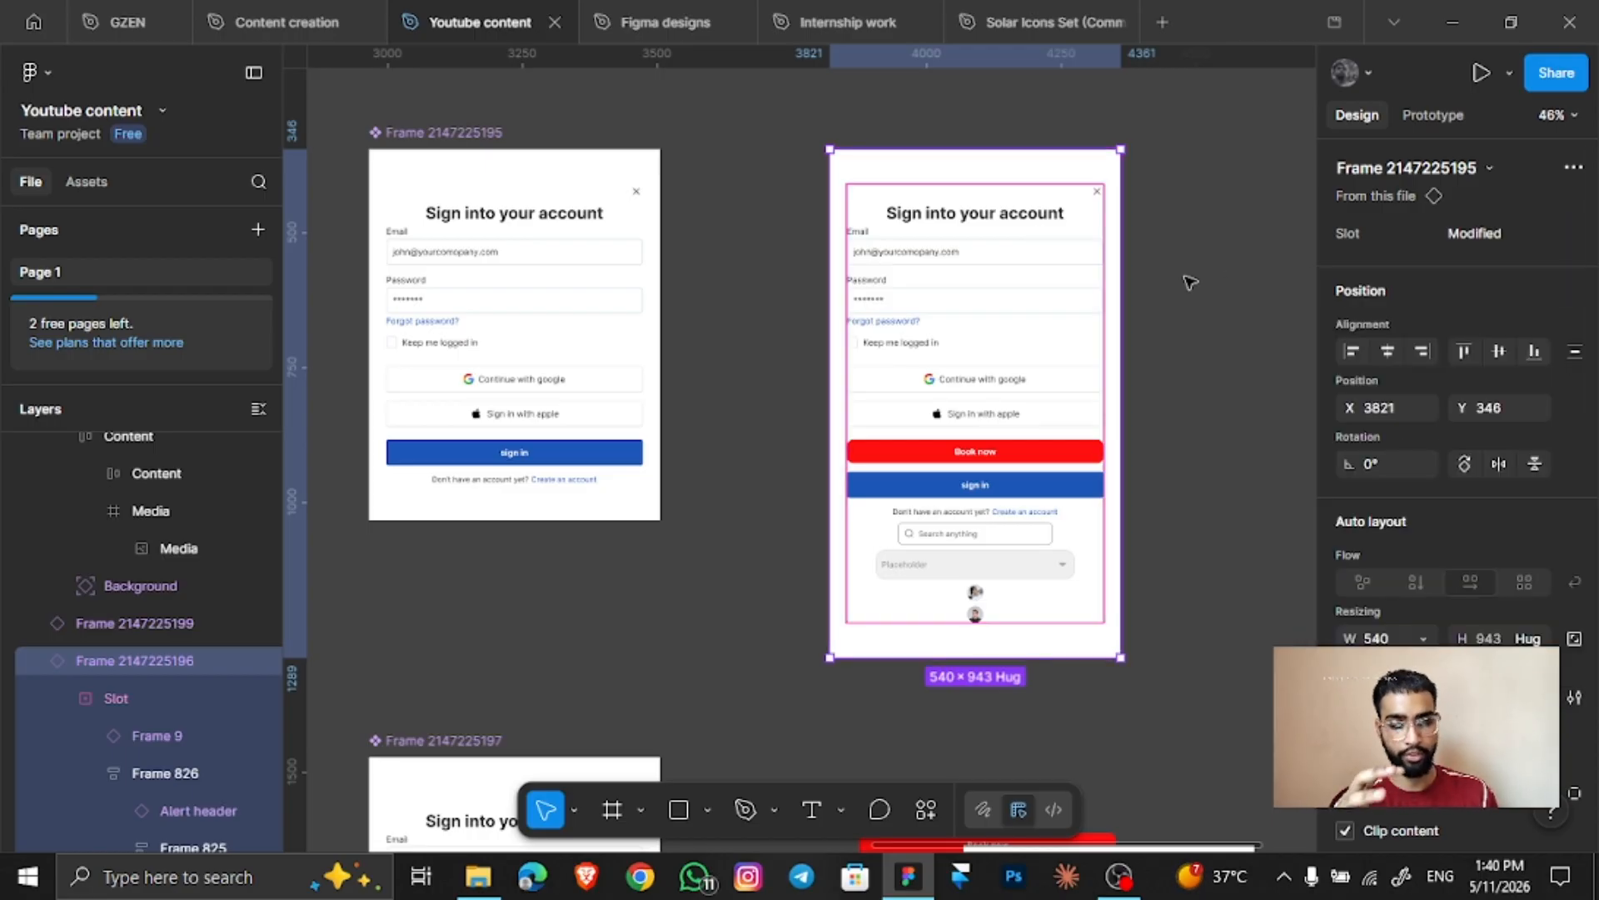
Move the loose Book now button above the lower instance, to about X 4168, Y 1495
ctrl+scroll(1150, 285, down, 5)
scroll(1083, 334, down, 2)
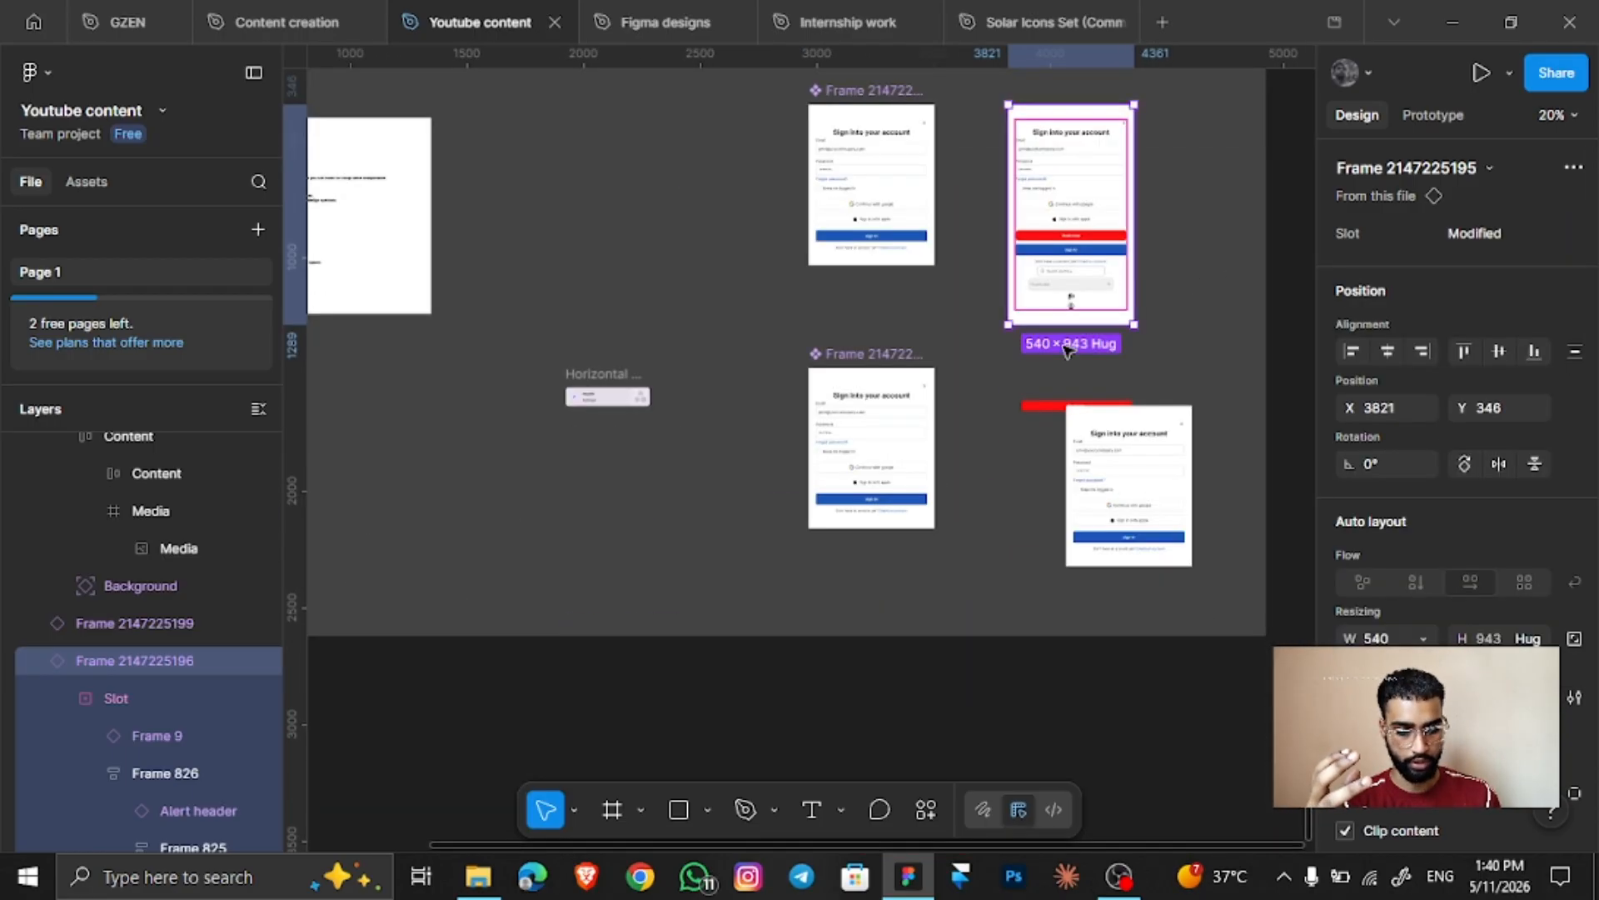
ctrl+scroll(1066, 349, up, 3)
click(1036, 451)
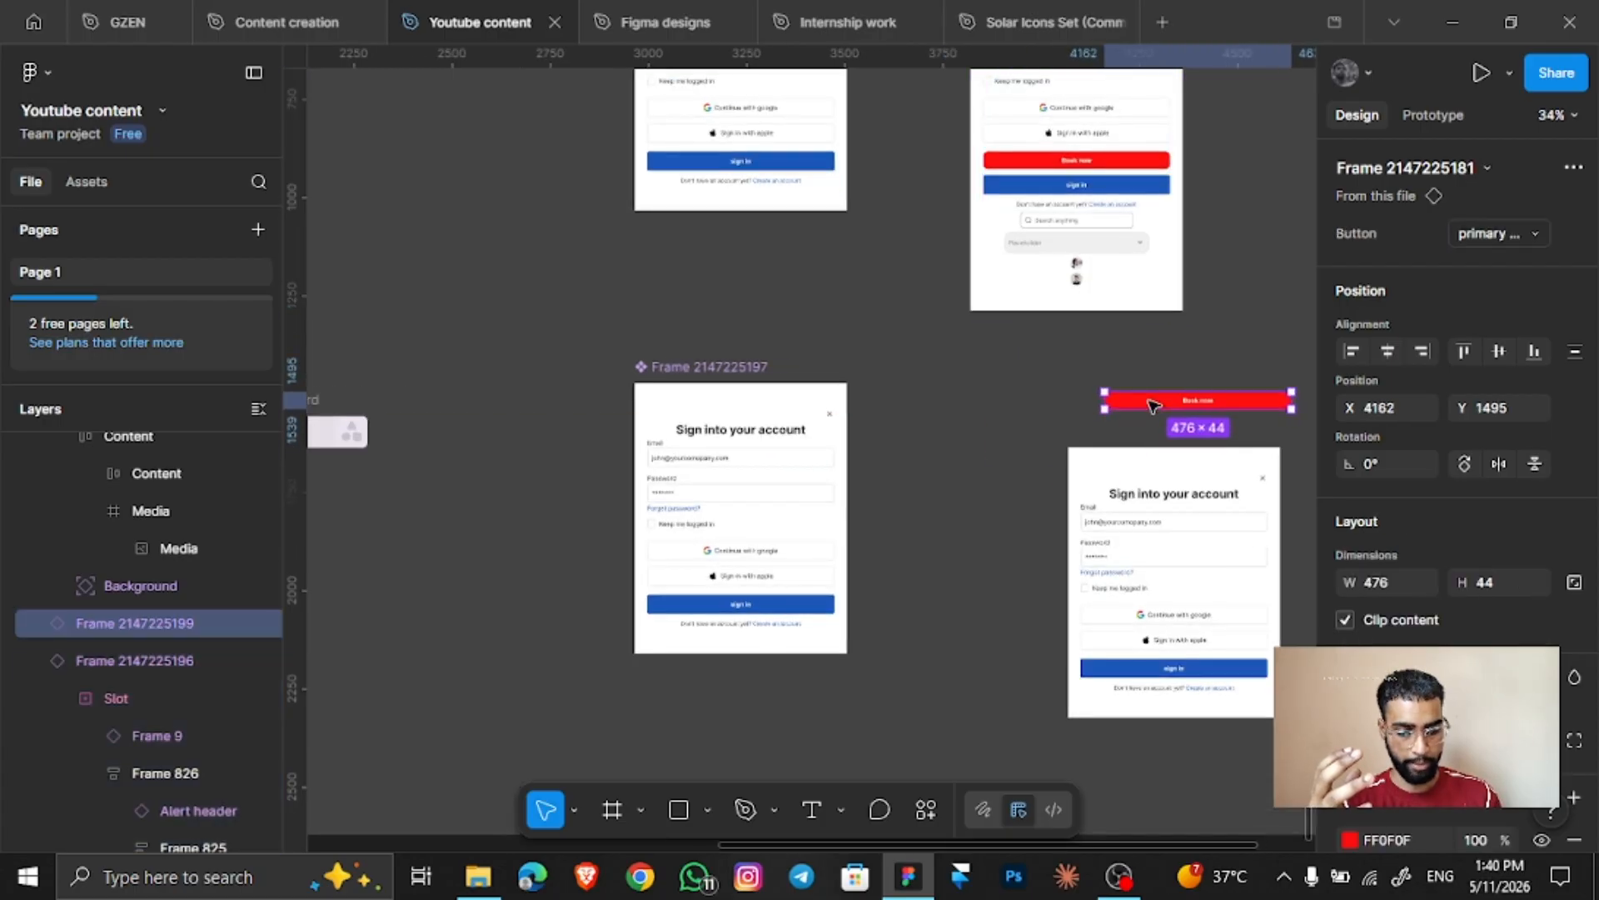
Move the Horizontal card to about X 1529, Y 1336, away from the sign-in components
scroll(1207, 416, left, 3)
scroll(988, 417, left, 3)
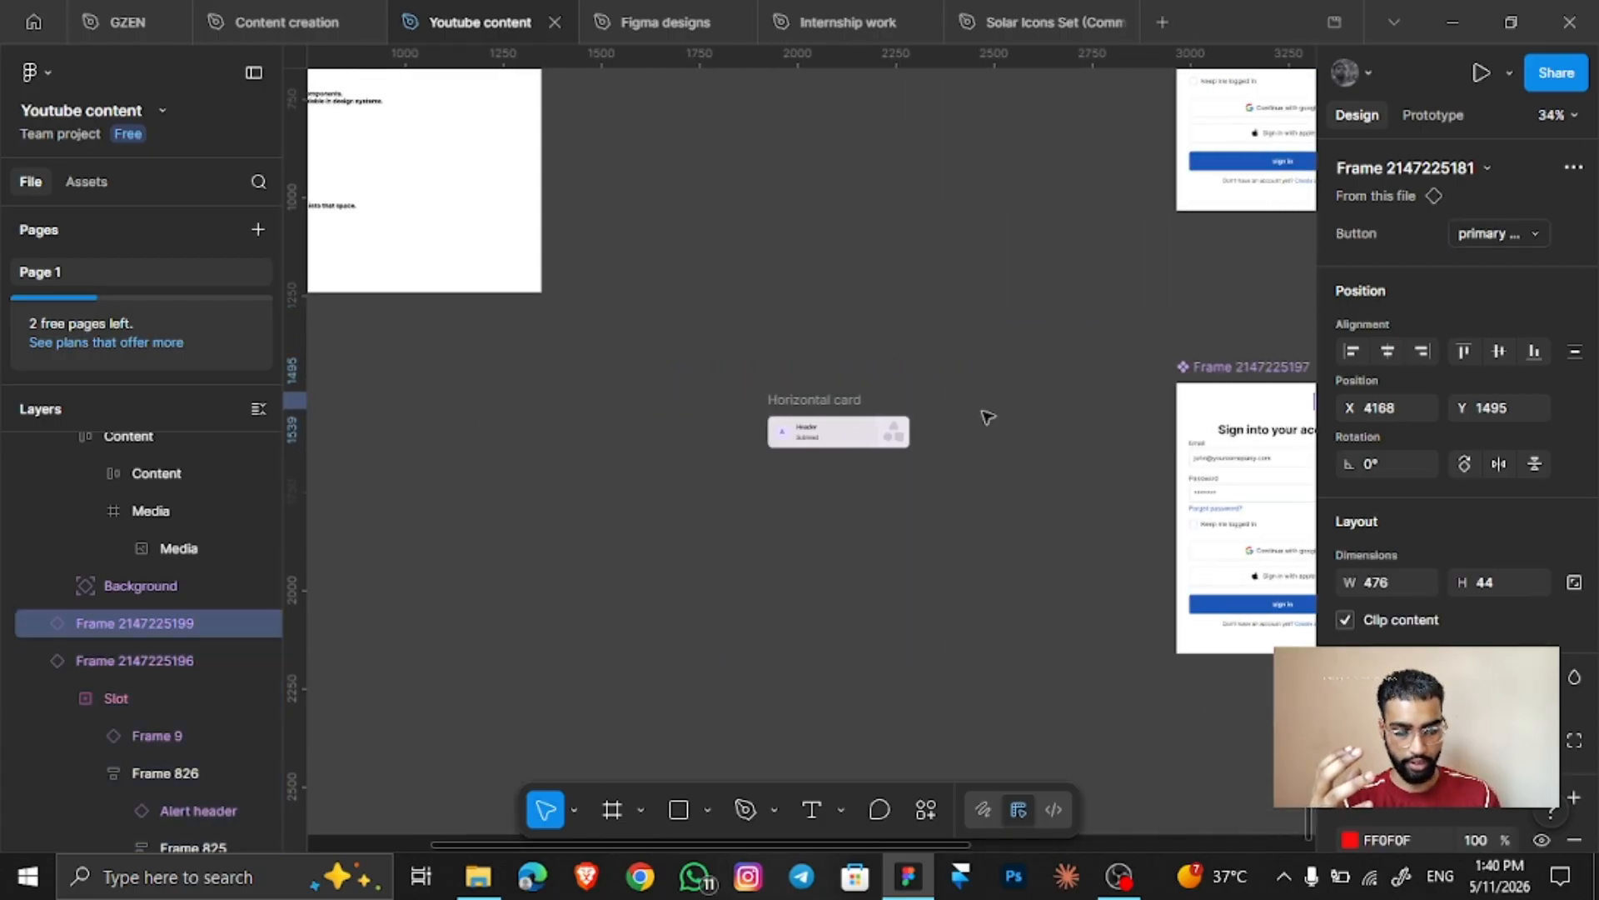
ctrl+scroll(637, 396, up, 3)
scroll(457, 399, down, 2)
scroll(458, 400, left, 1)
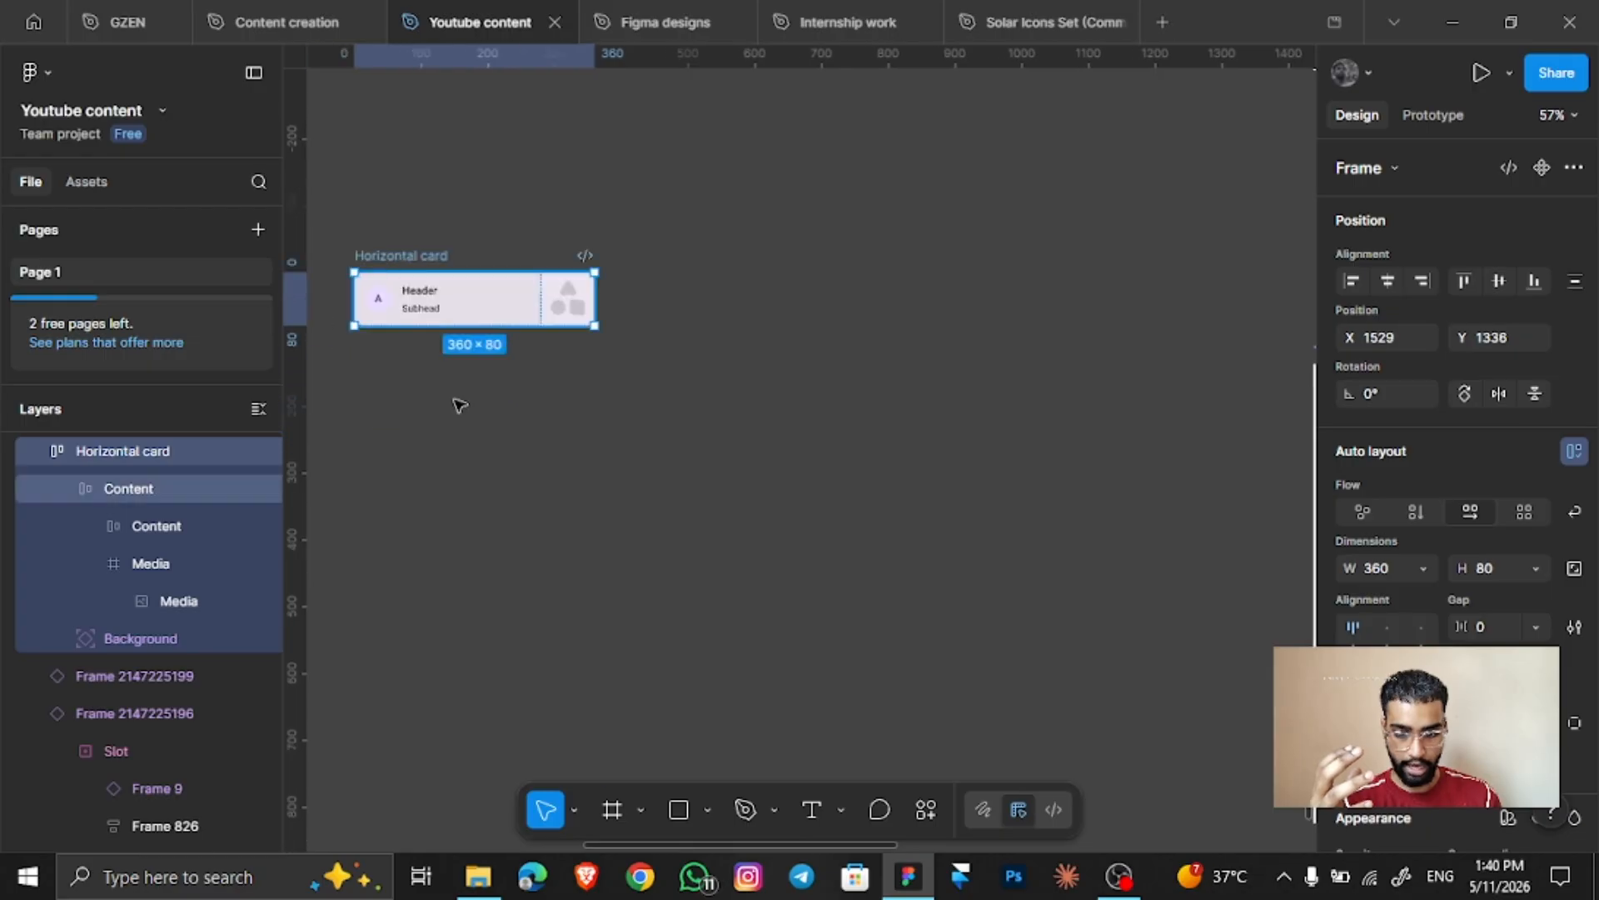
Draw a frame about 422 × 393 below the Horizontal card, at about X 1781, Y 1541
click(461, 423)
key(f)
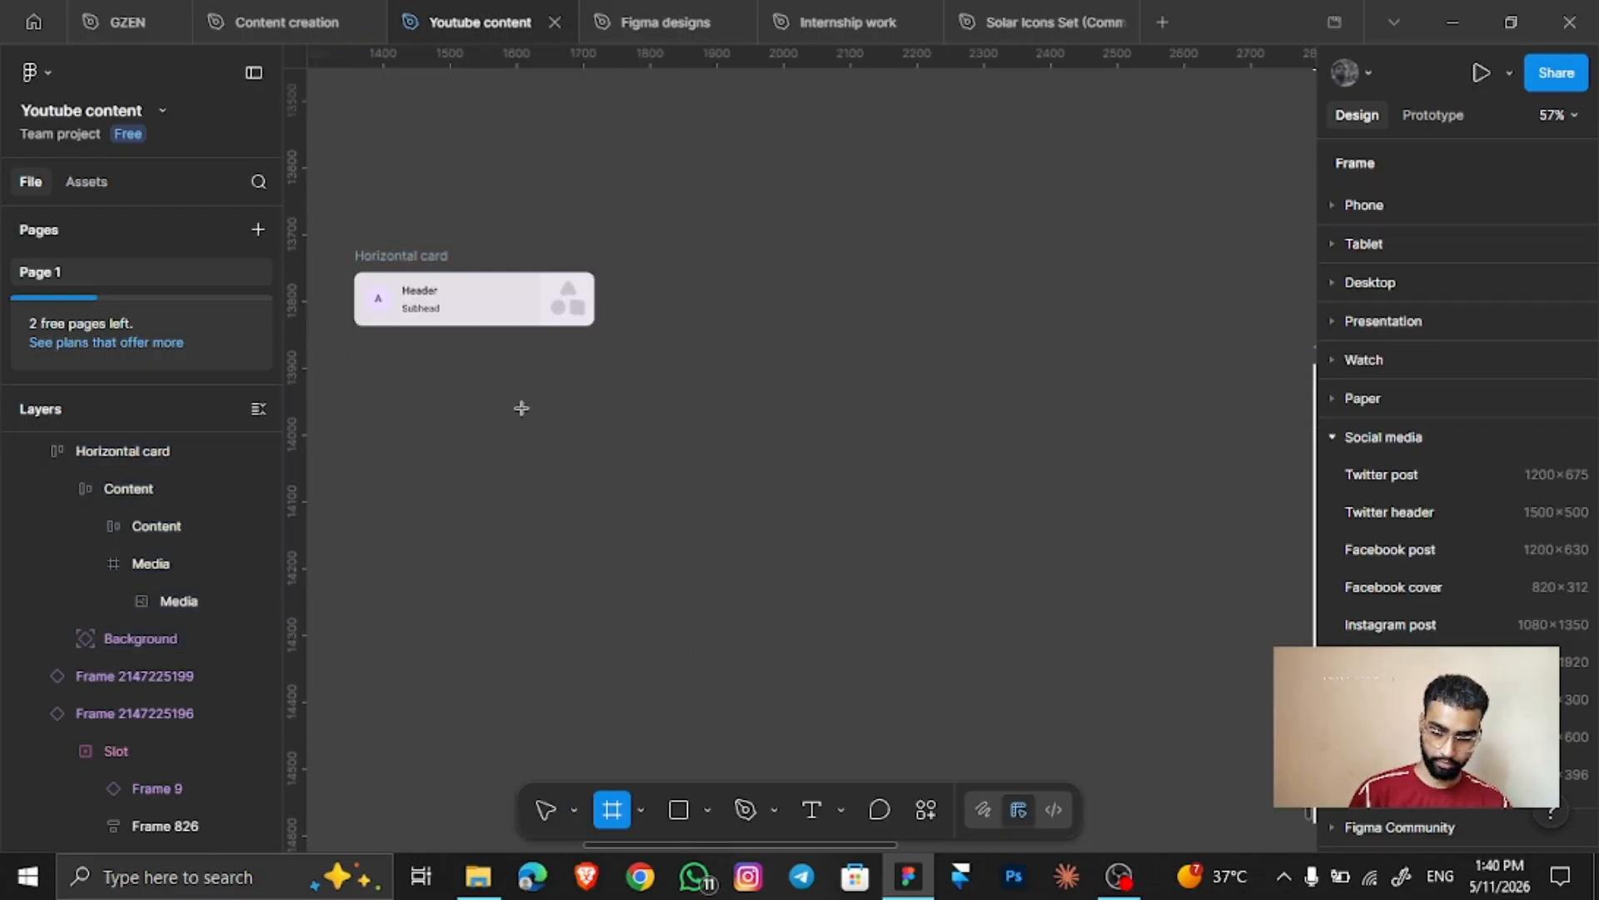
drag(522, 408, 804, 670)
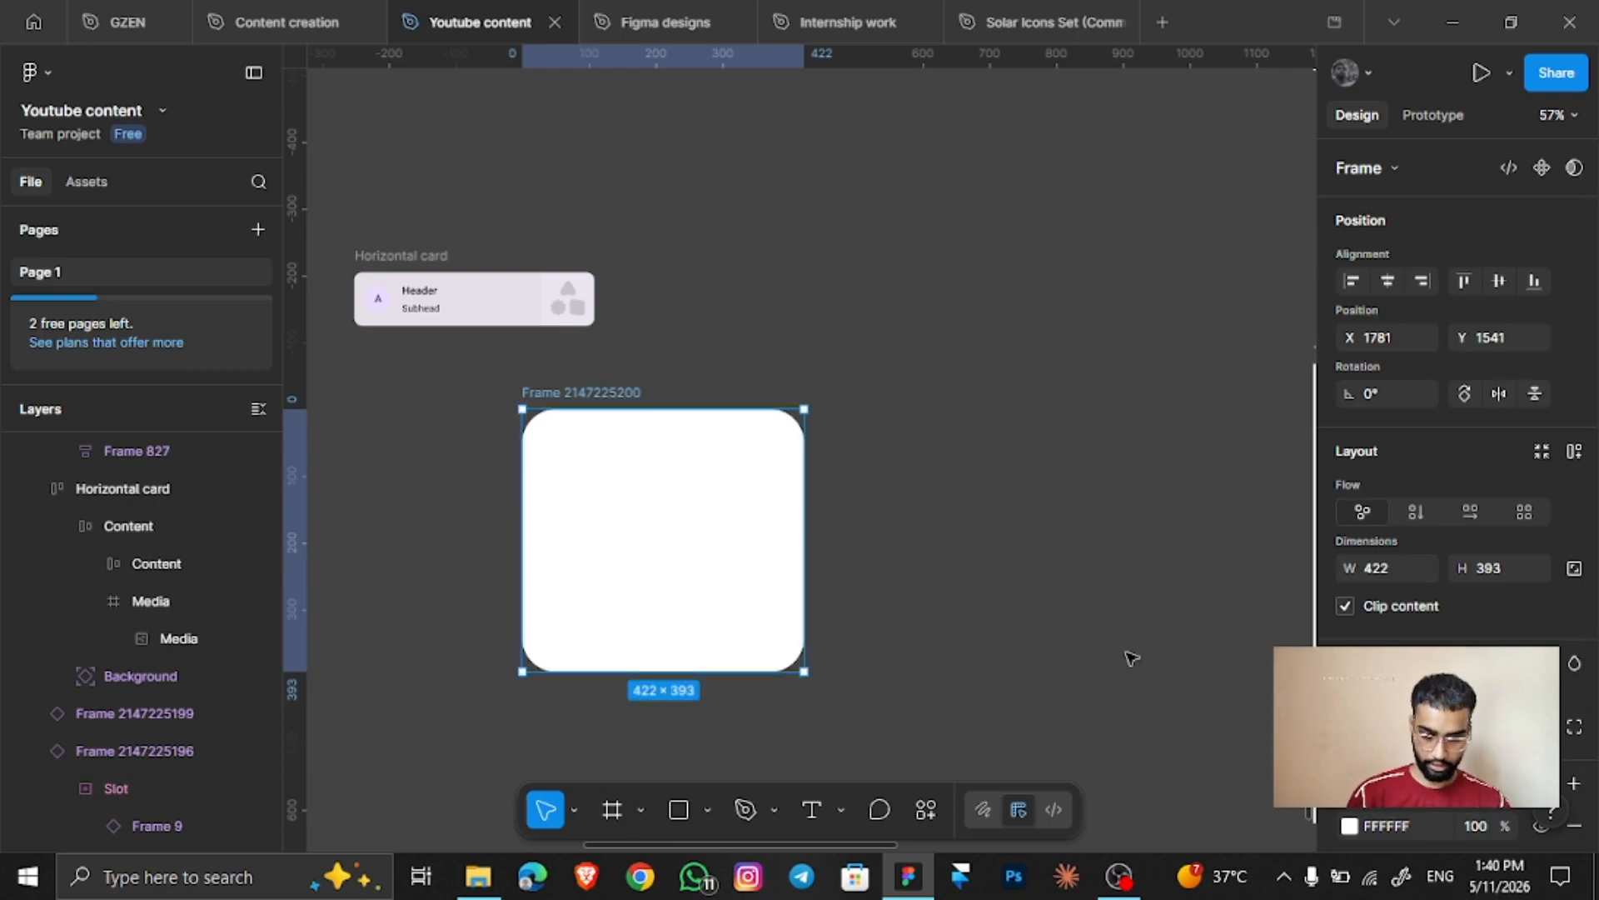
Add the text "Card 1" near the new frame's upper-left corner and enlarge it to about 123 × 48
key(t)
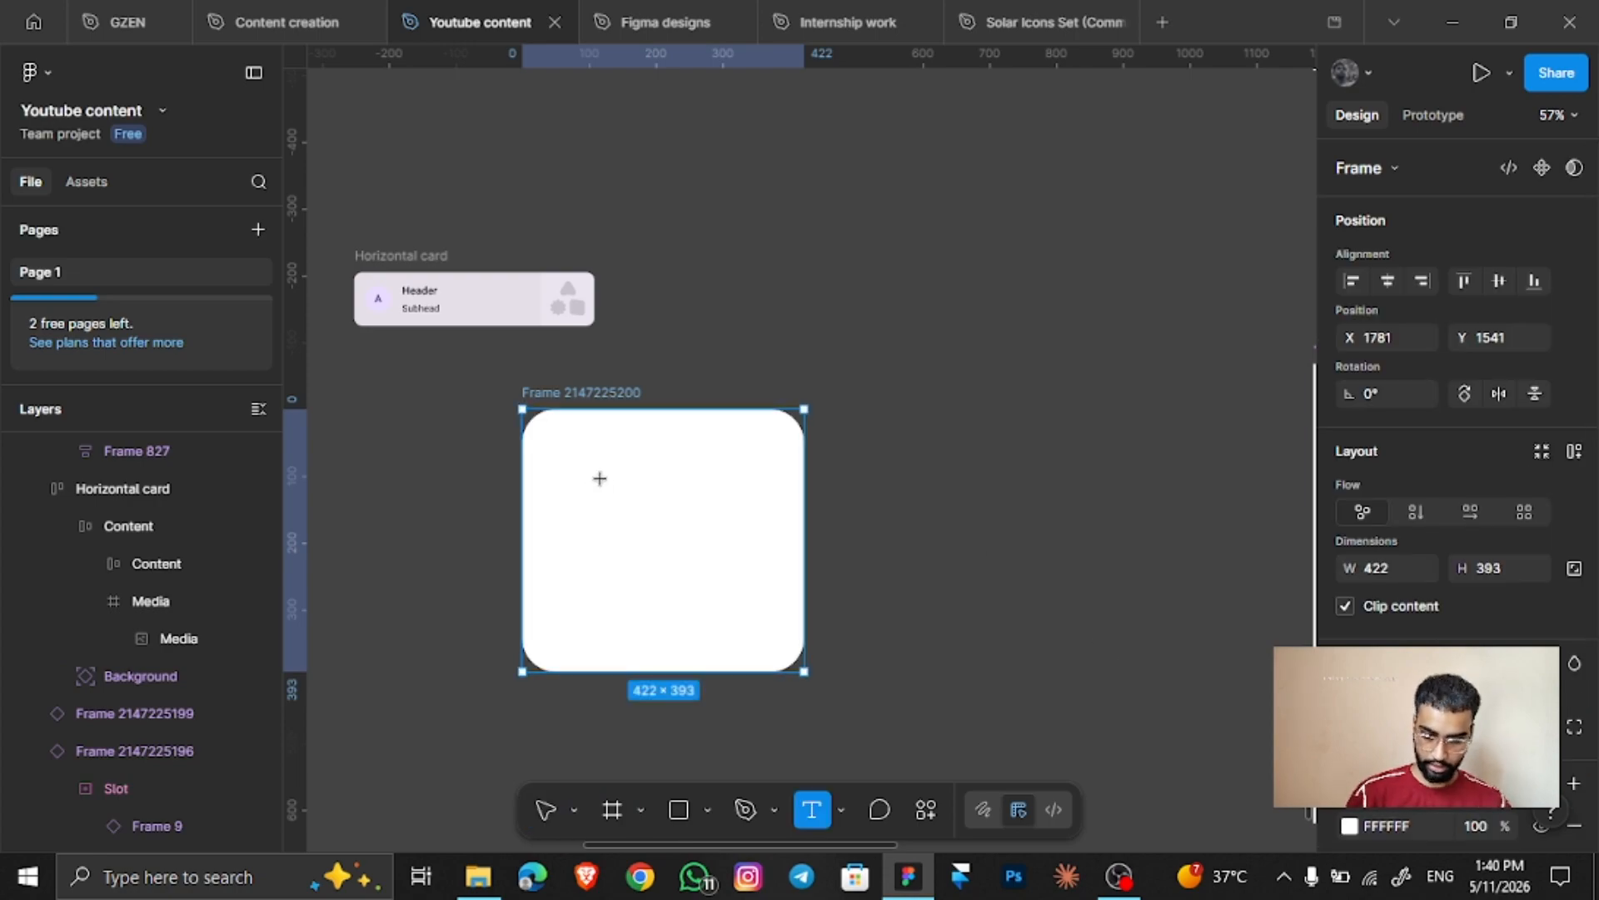
click(539, 436)
text(Card 1)
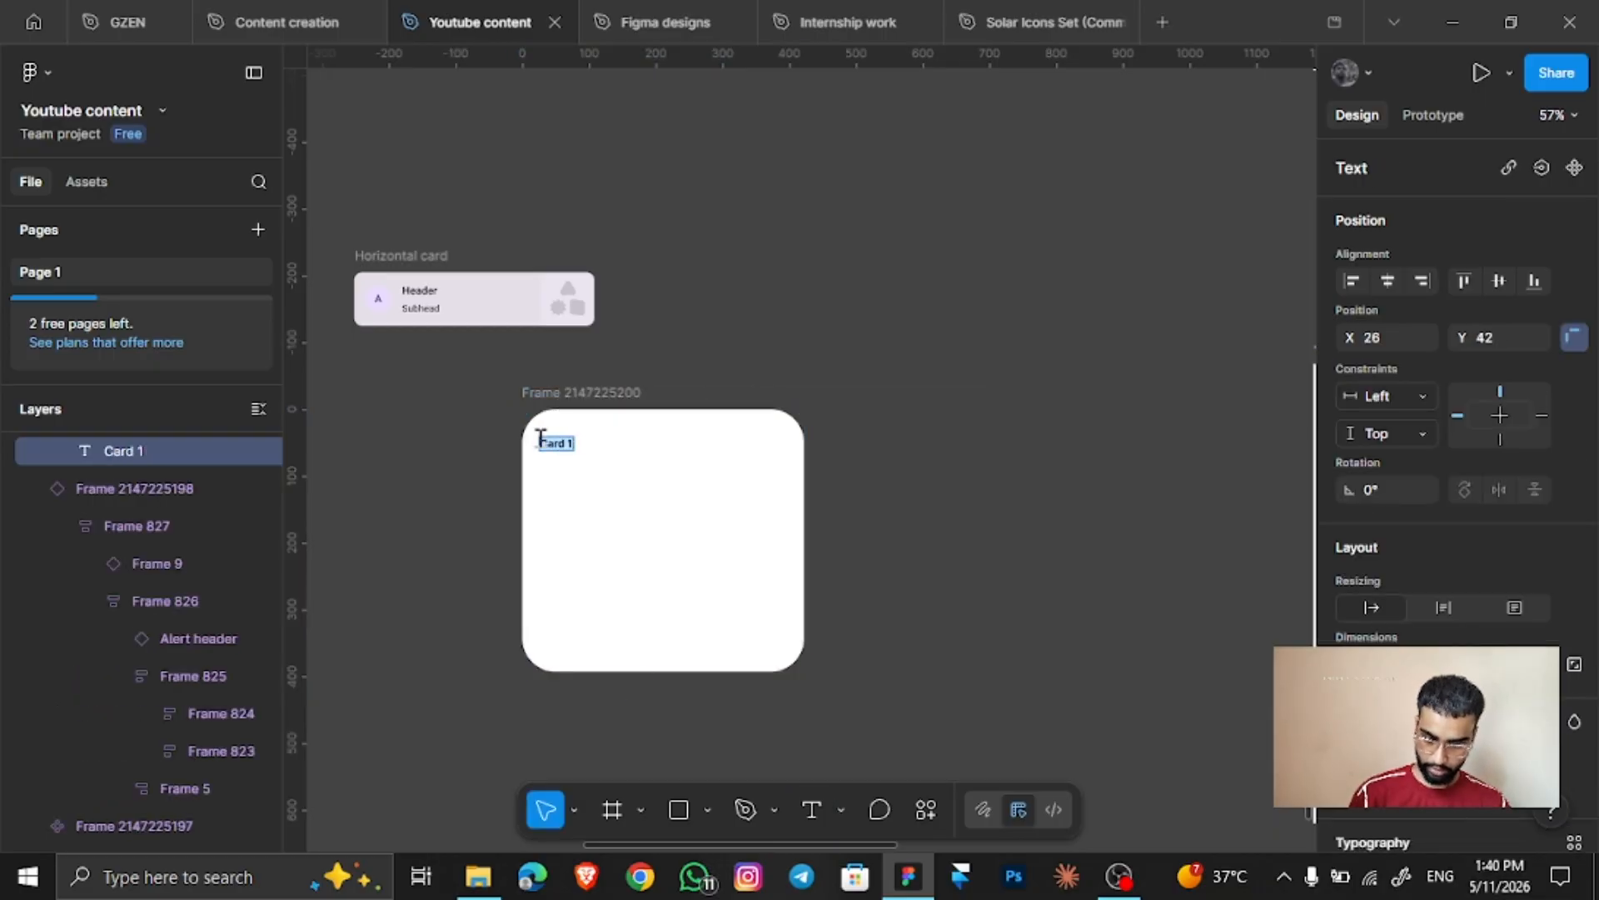
scroll(1566, 700, down, 3)
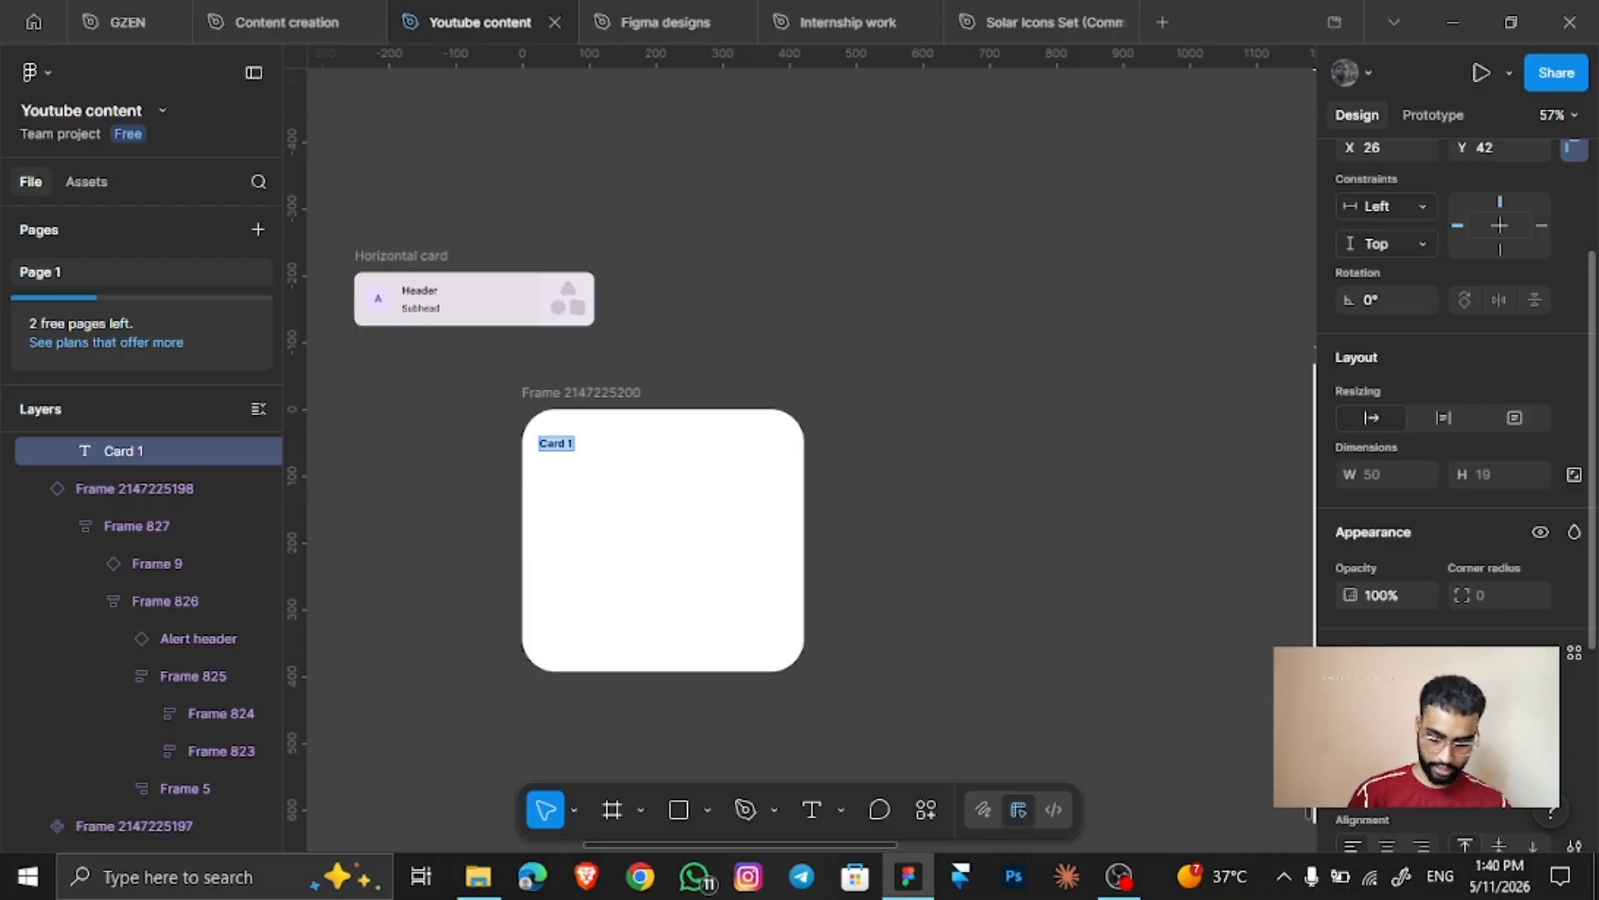
key(Return)
key(Escape)
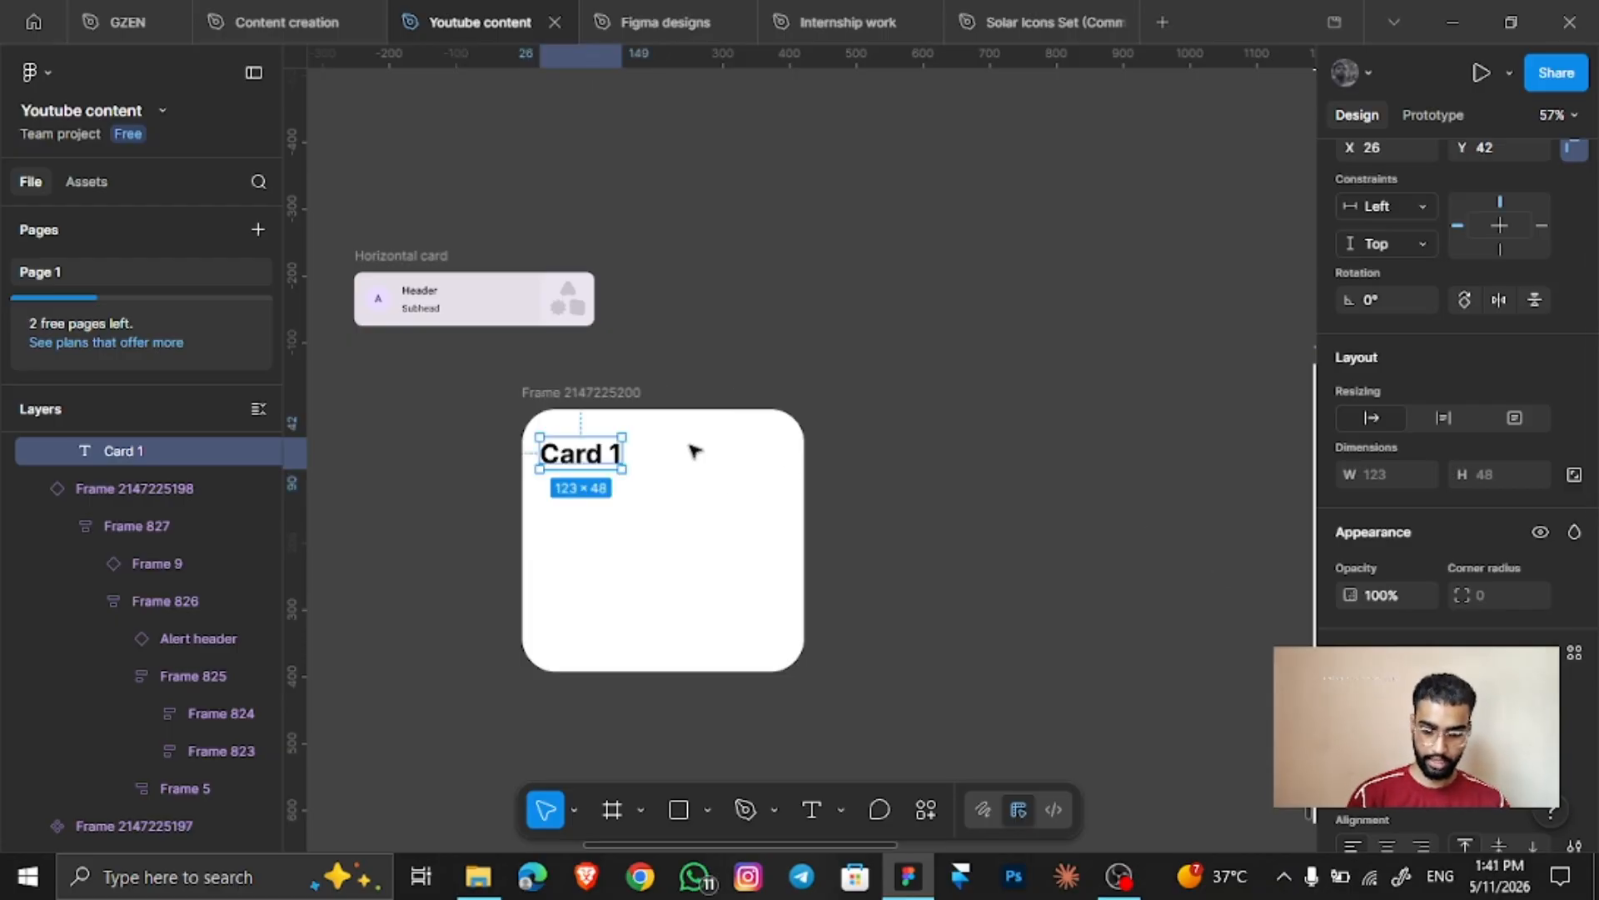
Duplicate the Close Circle icon from the icon grid in the Components Instance swap section and cut the duplicate
scroll(690, 446, down, 5)
scroll(689, 449, up, 4)
right_click(710, 204)
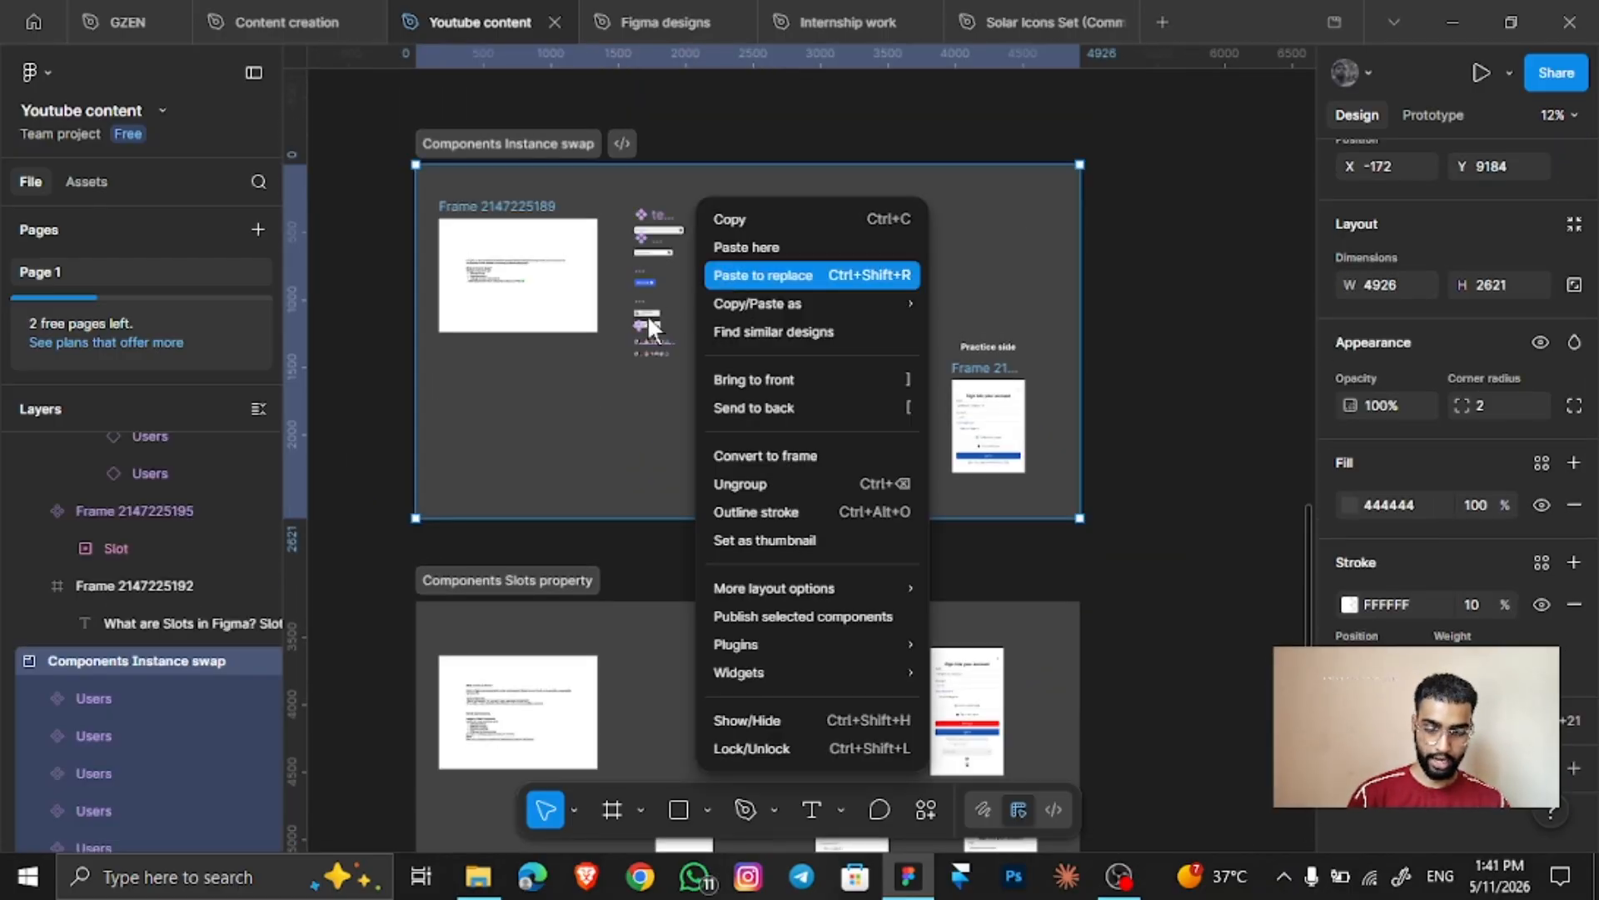
click(650, 323)
scroll(650, 324, up, 5)
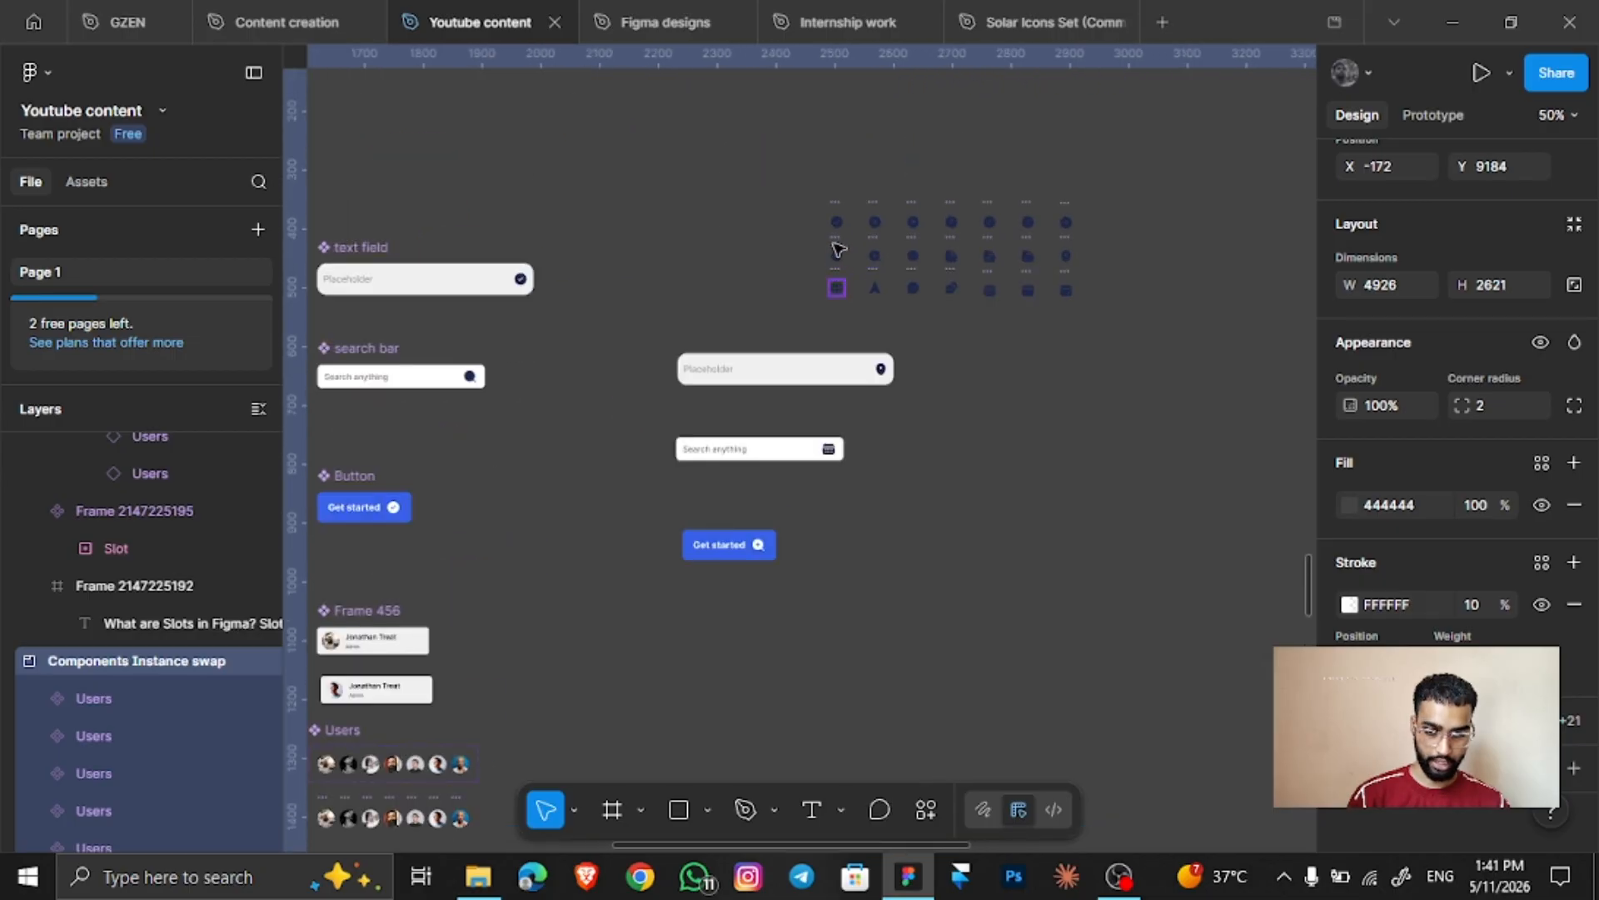
alt+drag(880, 215, 570, 896)
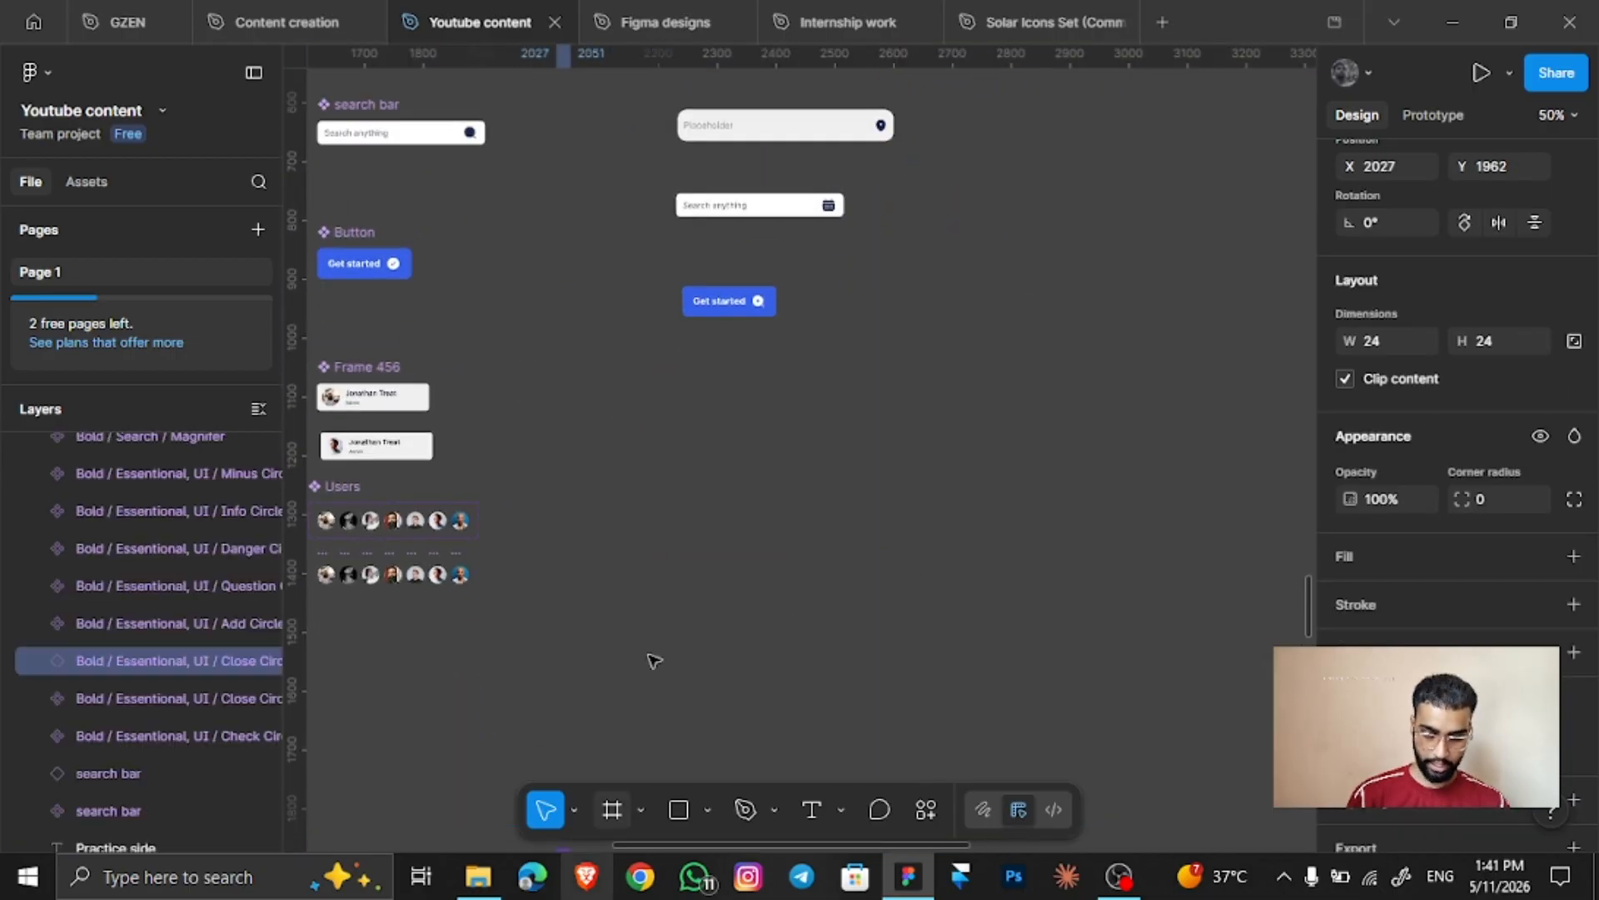
scroll(776, 433, down, 3)
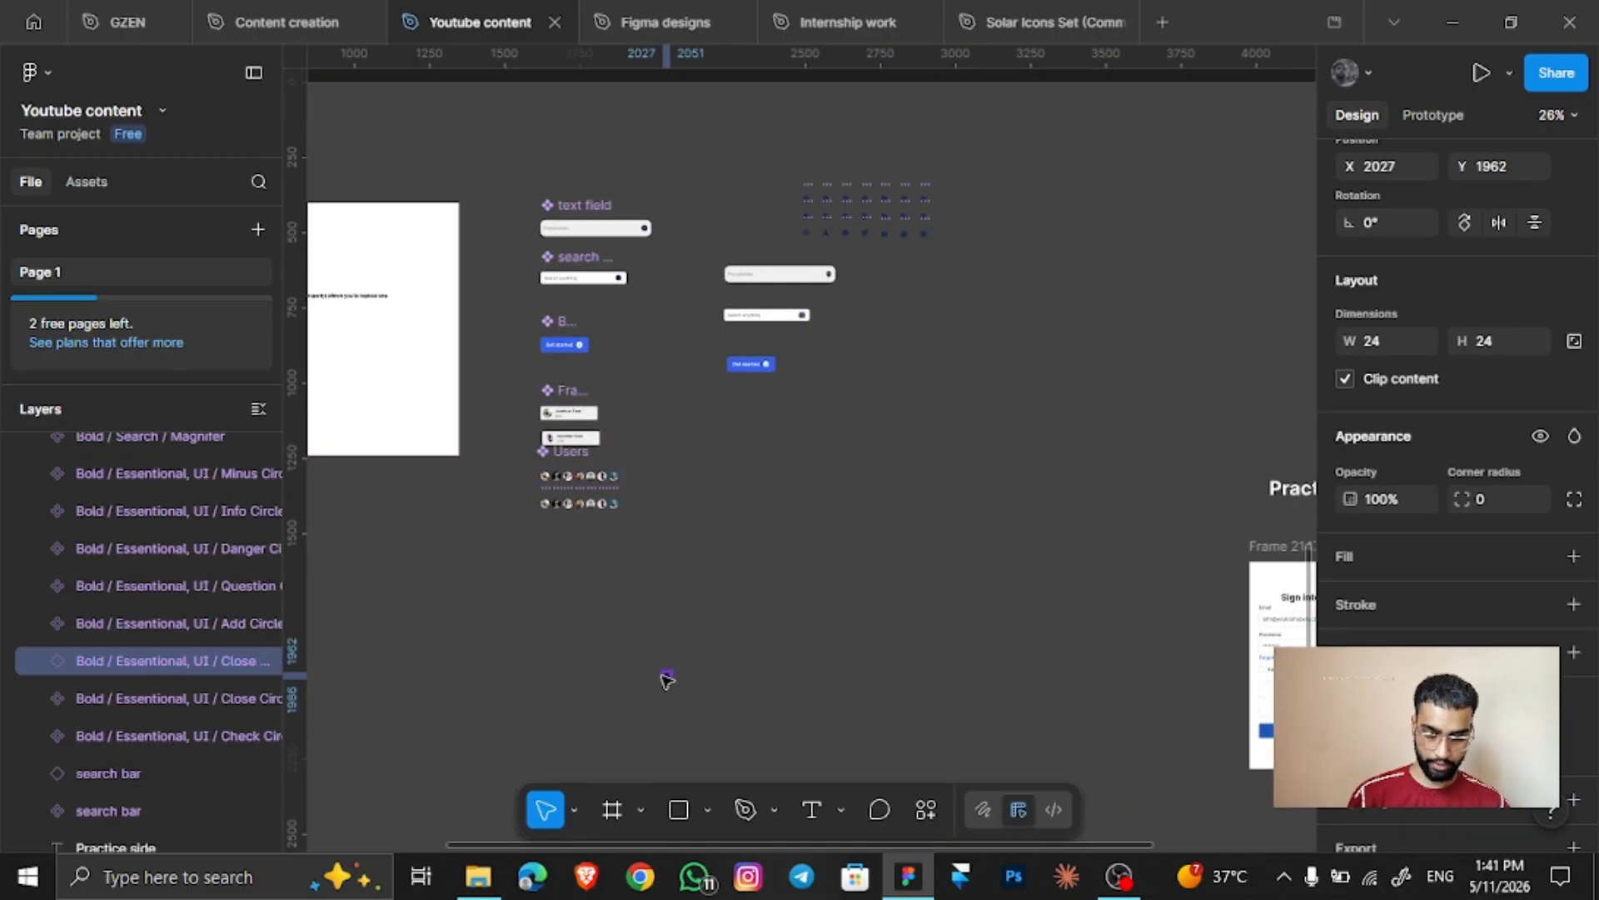
key(Delete)
Place the Close Circle icon in the Card 1 frame at about X 340, Y 57 and resize it to 40 × 40
scroll(671, 675, down, 15)
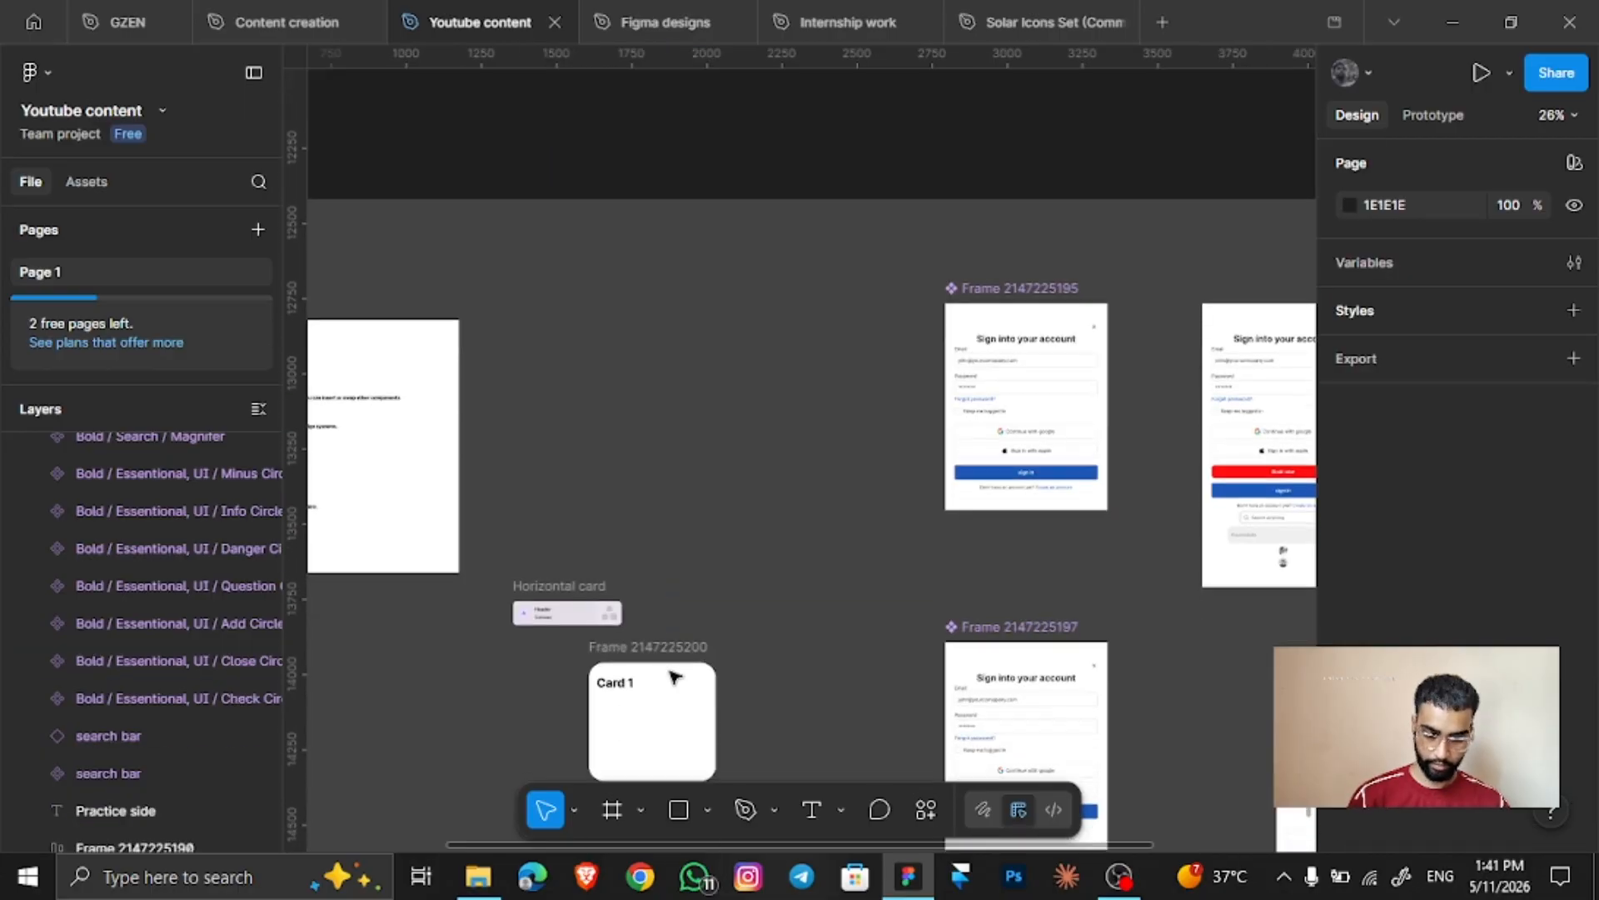
scroll(667, 671, up, 5)
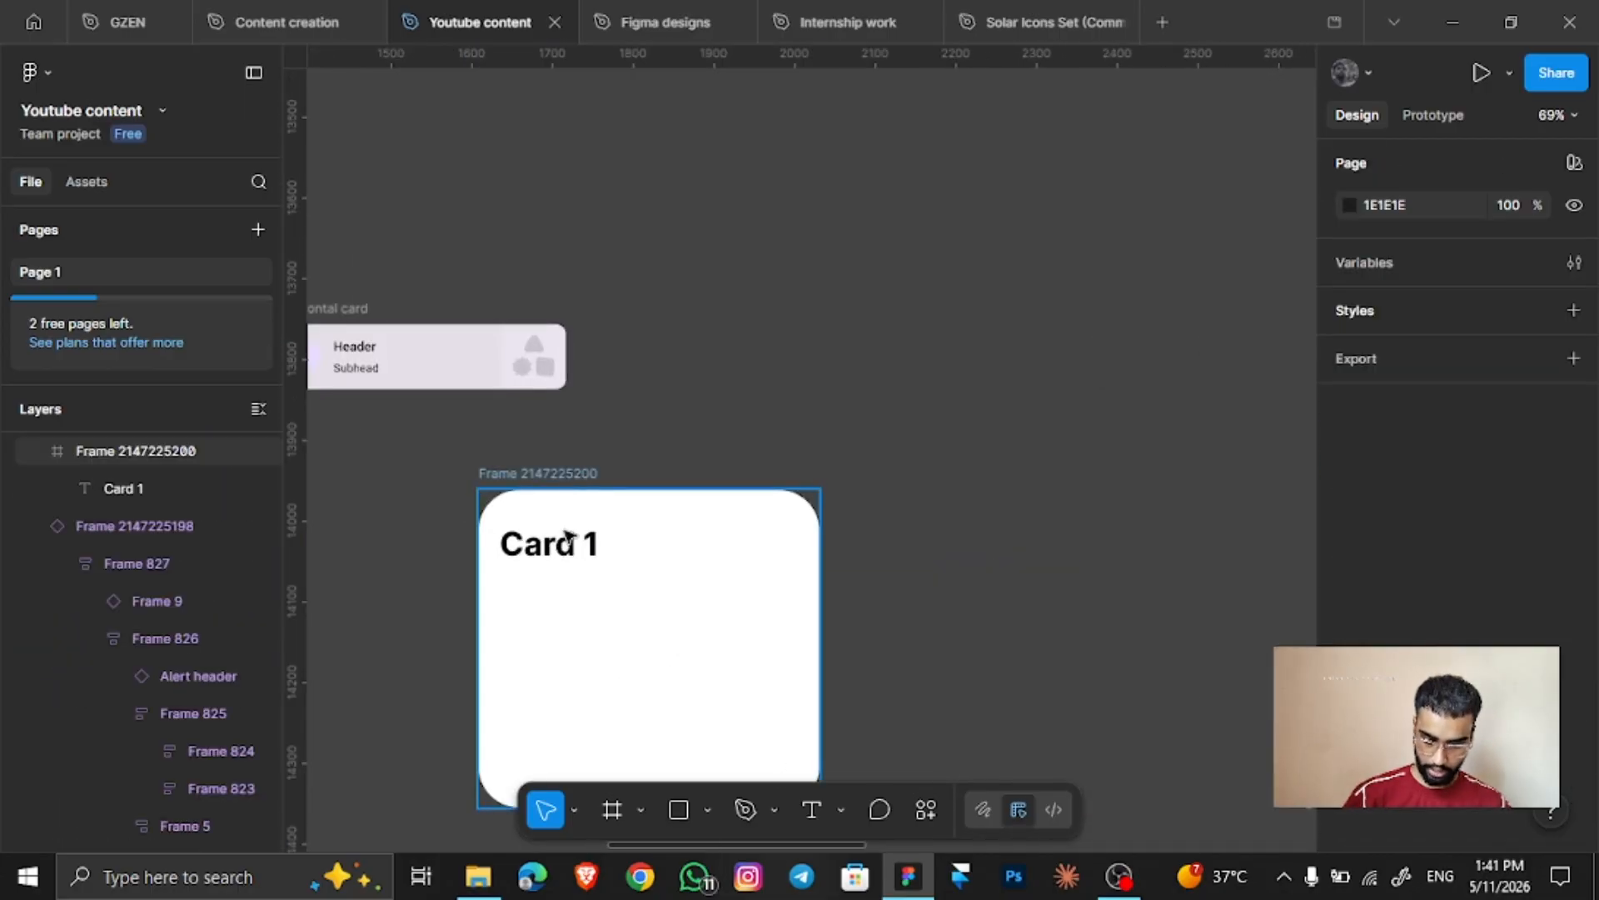
key(ctrl+z)
drag(802, 449, 763, 546)
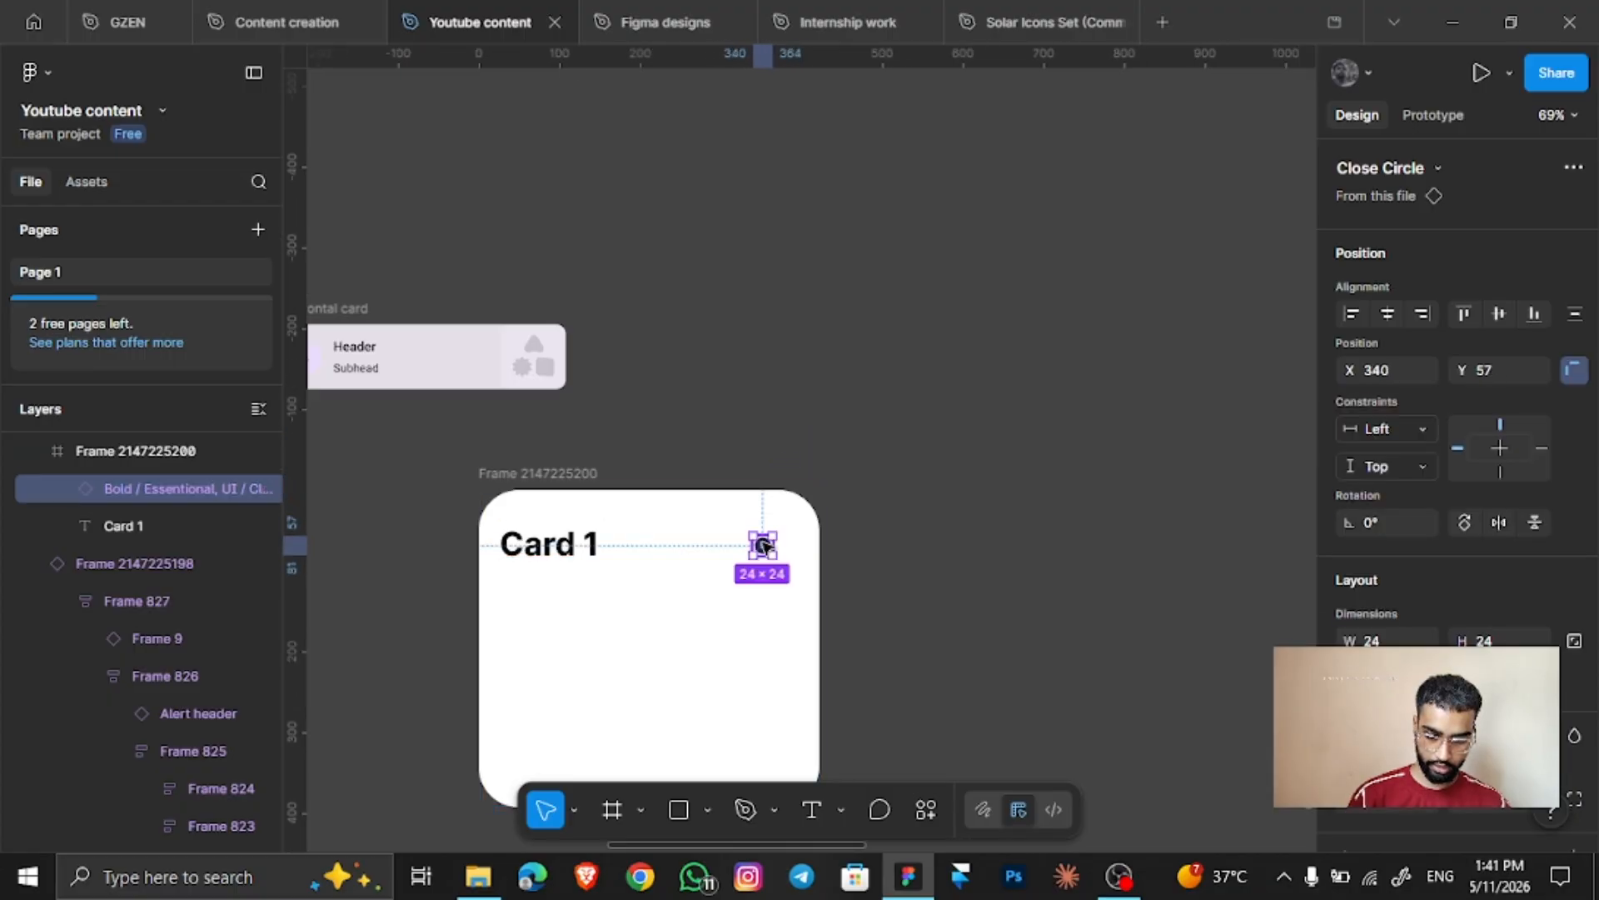
click(1499, 640)
text(40)
key(Return)
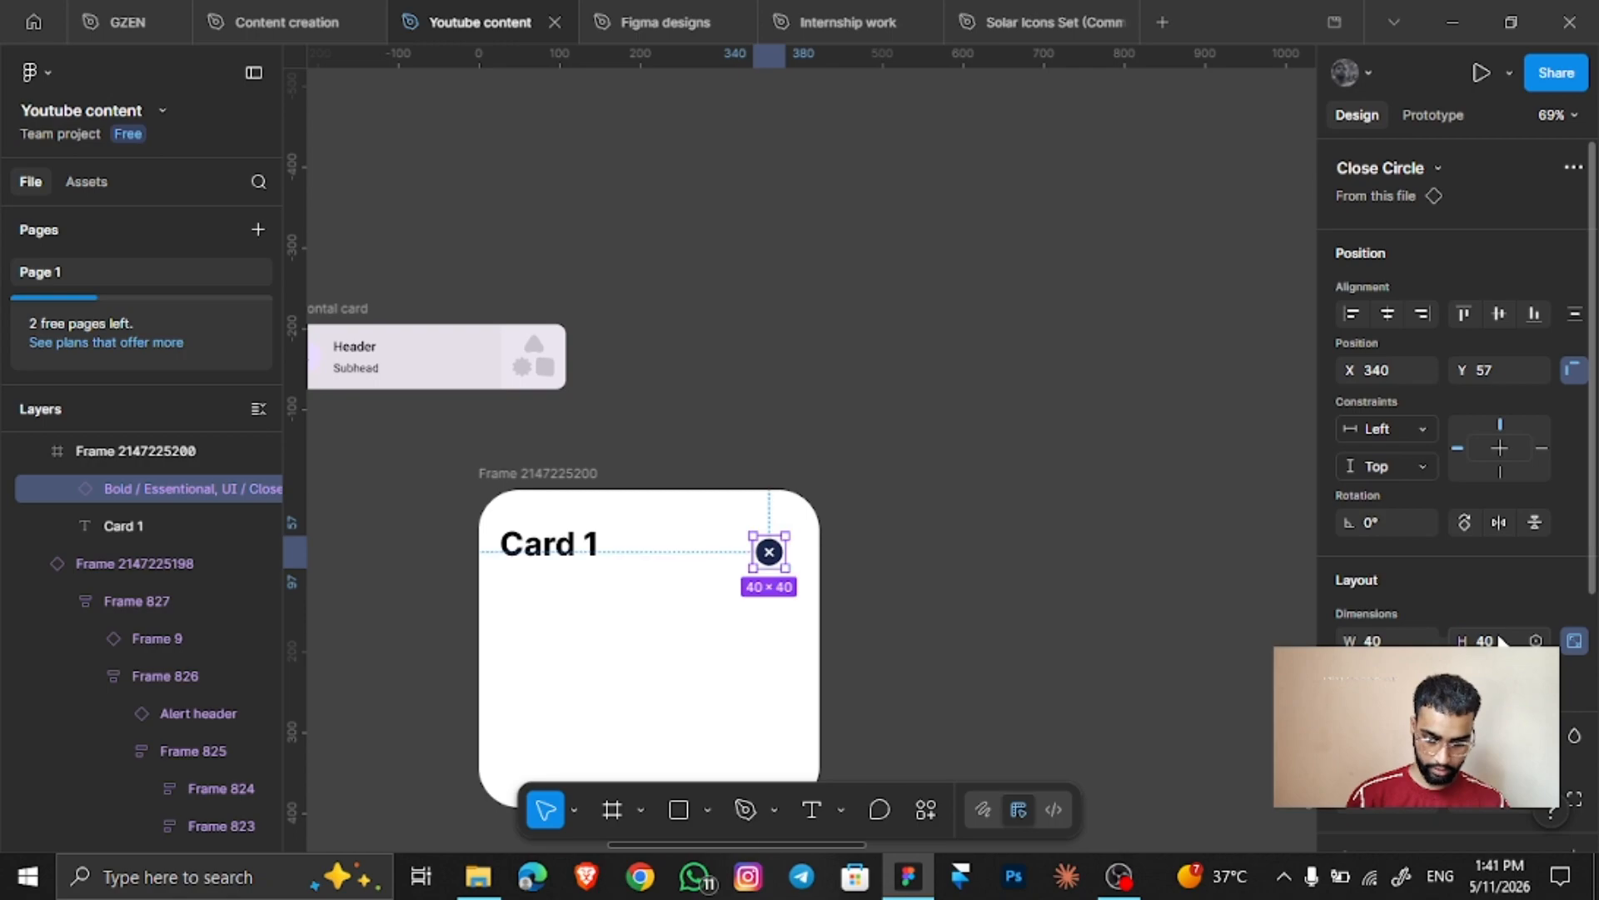
Align the Card 1 title and the close icon on their vertical centers and wrap them in an auto layout frame
shift+click(599, 543)
click(1499, 313)
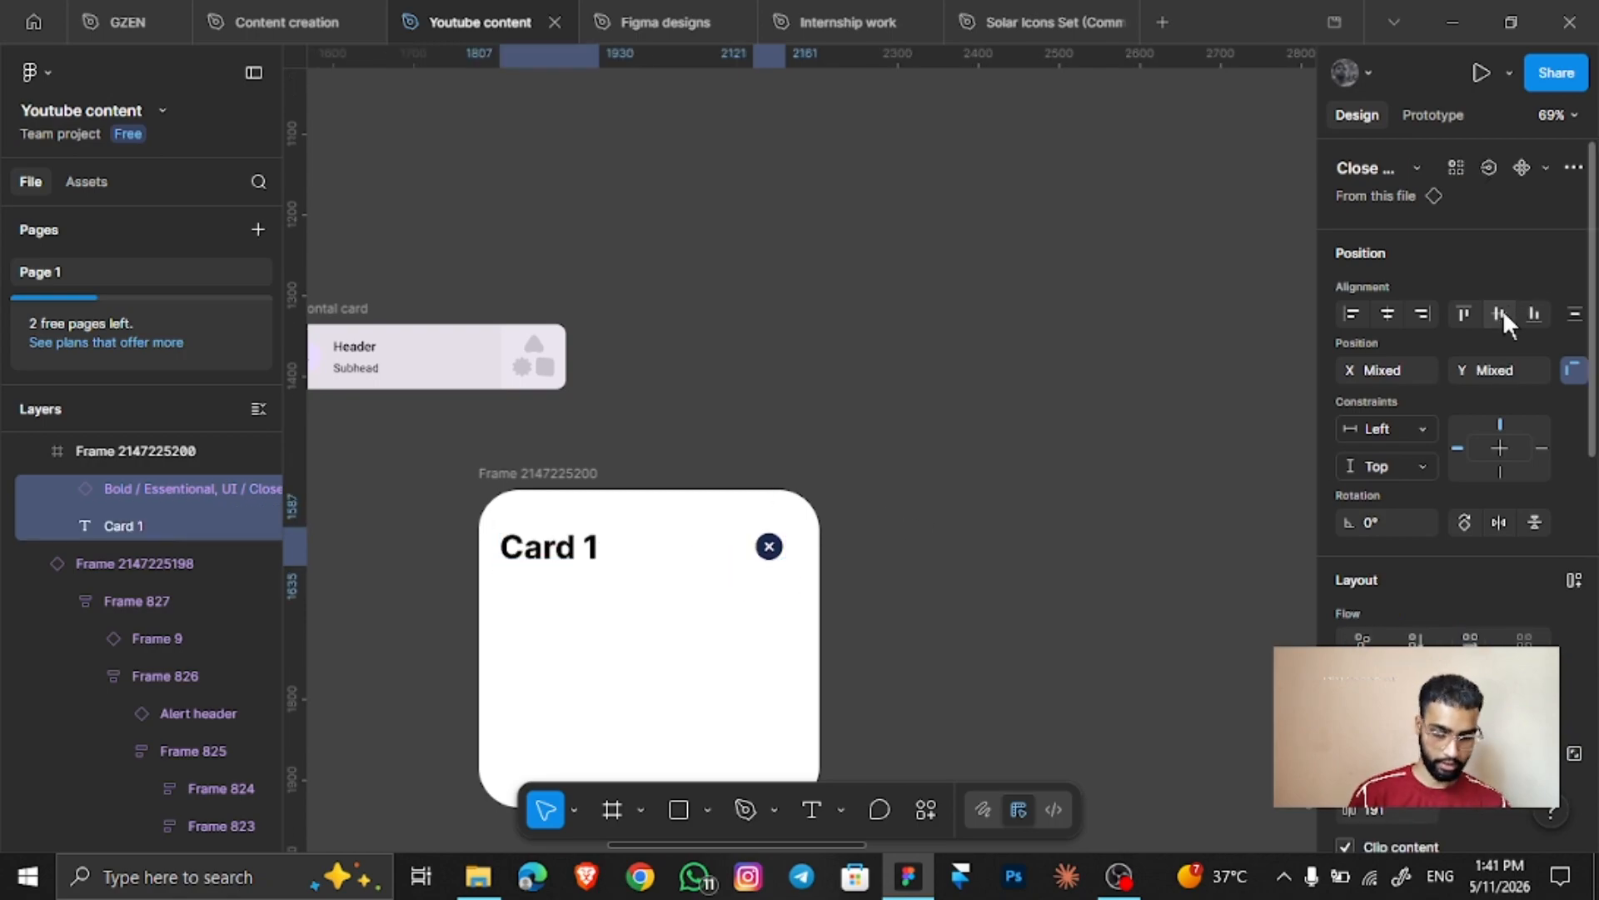
key(shift+a)
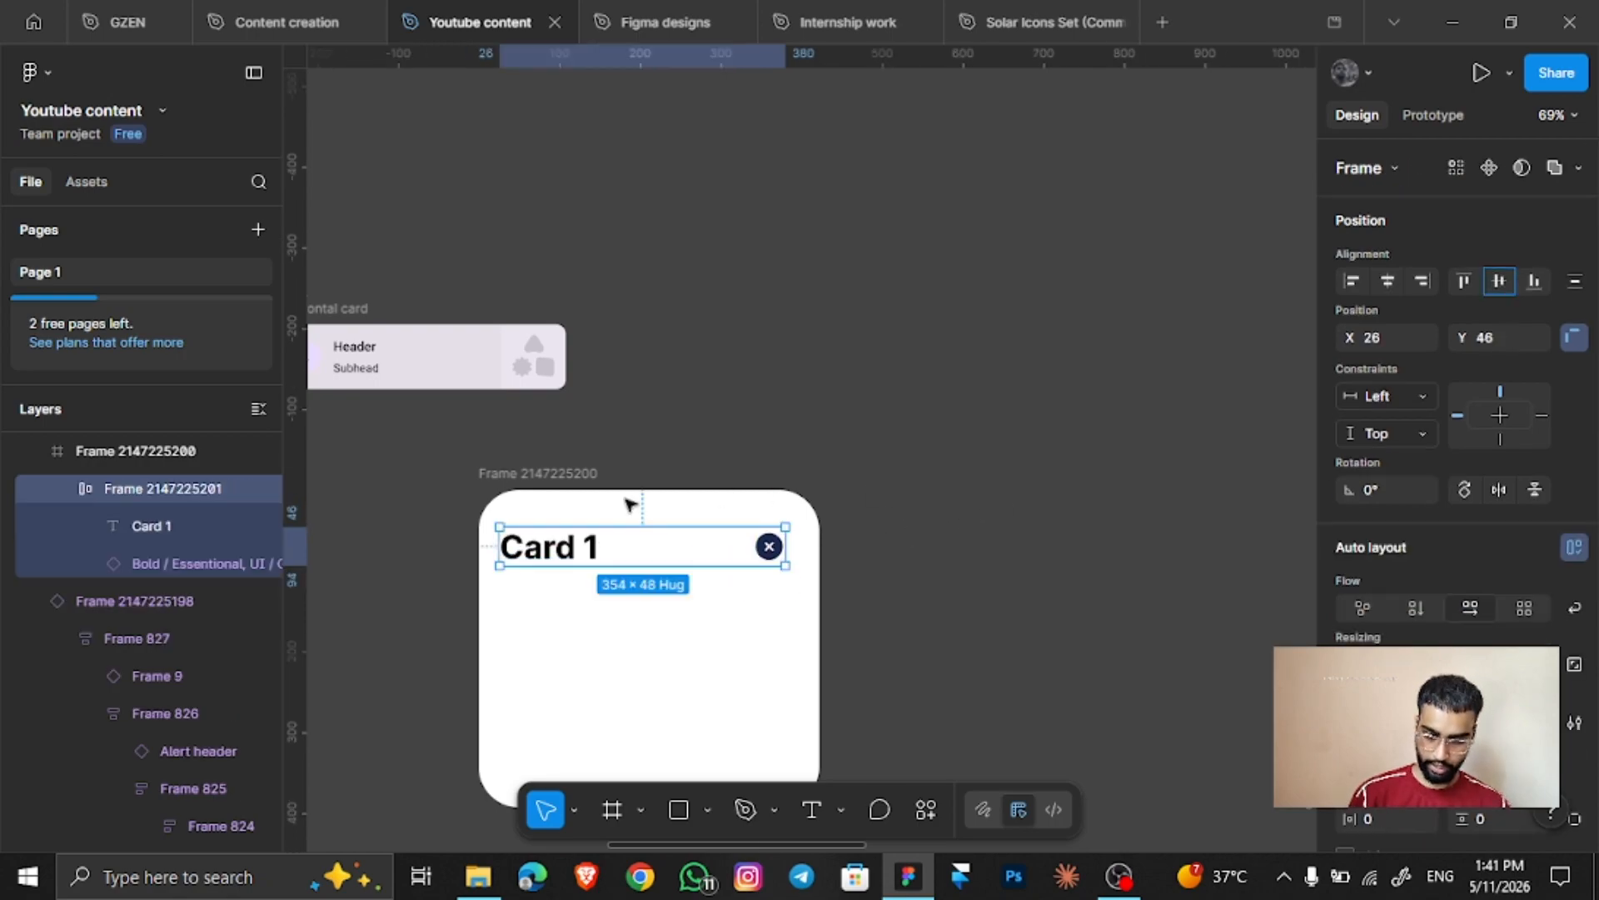
Apply auto layout to the whole card frame and set its height to fixed
click(588, 472)
key(shift+a)
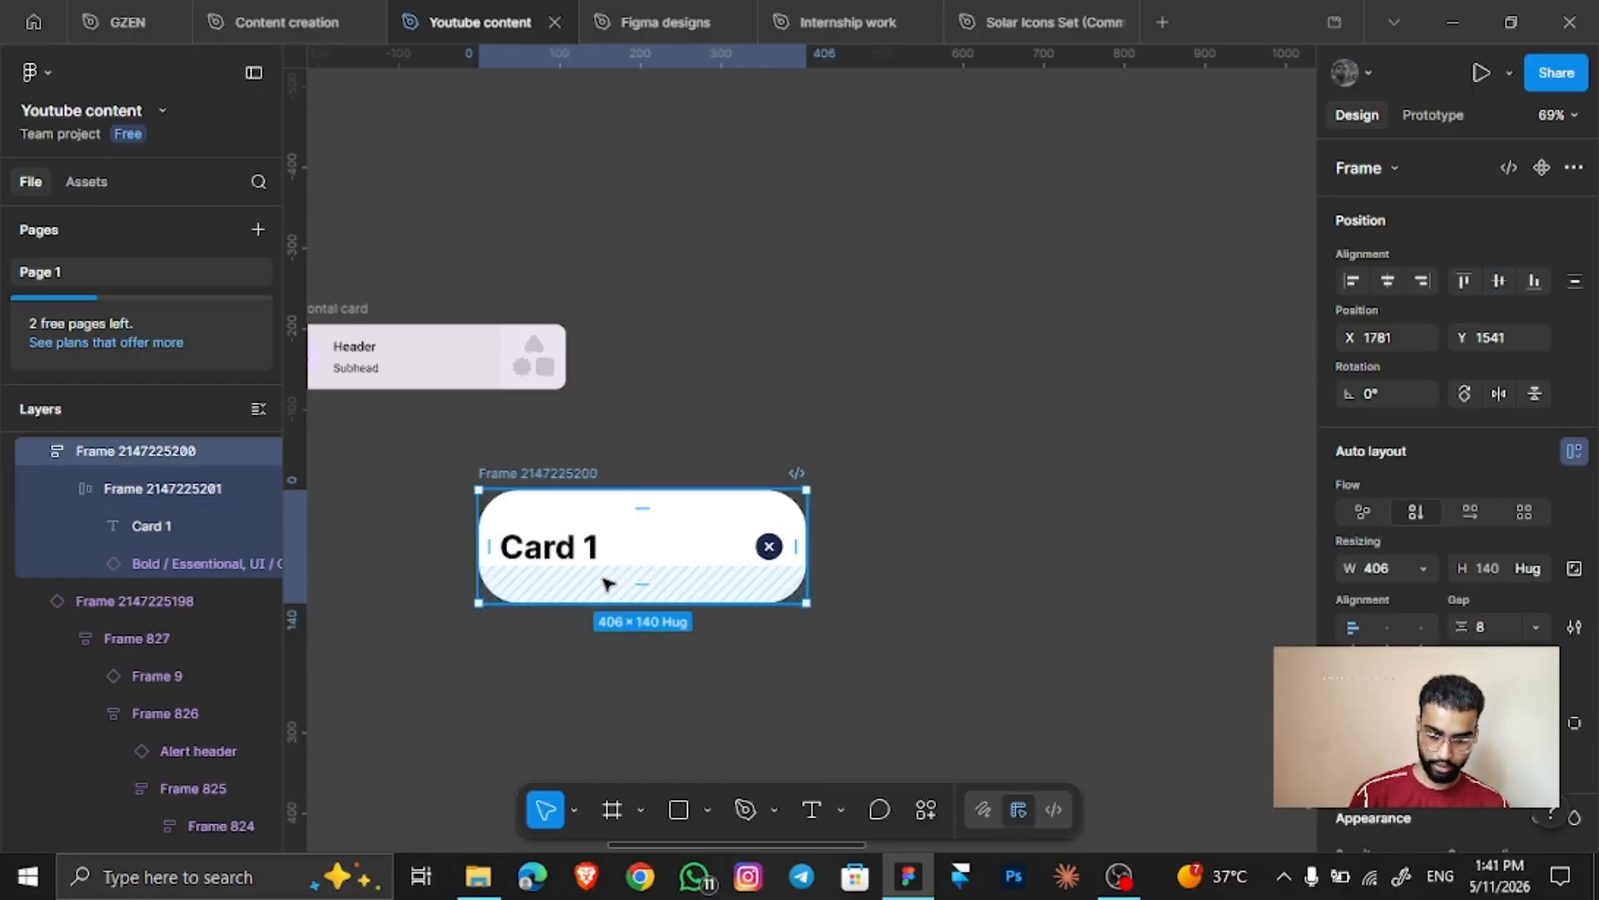
scroll(932, 546, down, 1)
click(1536, 567)
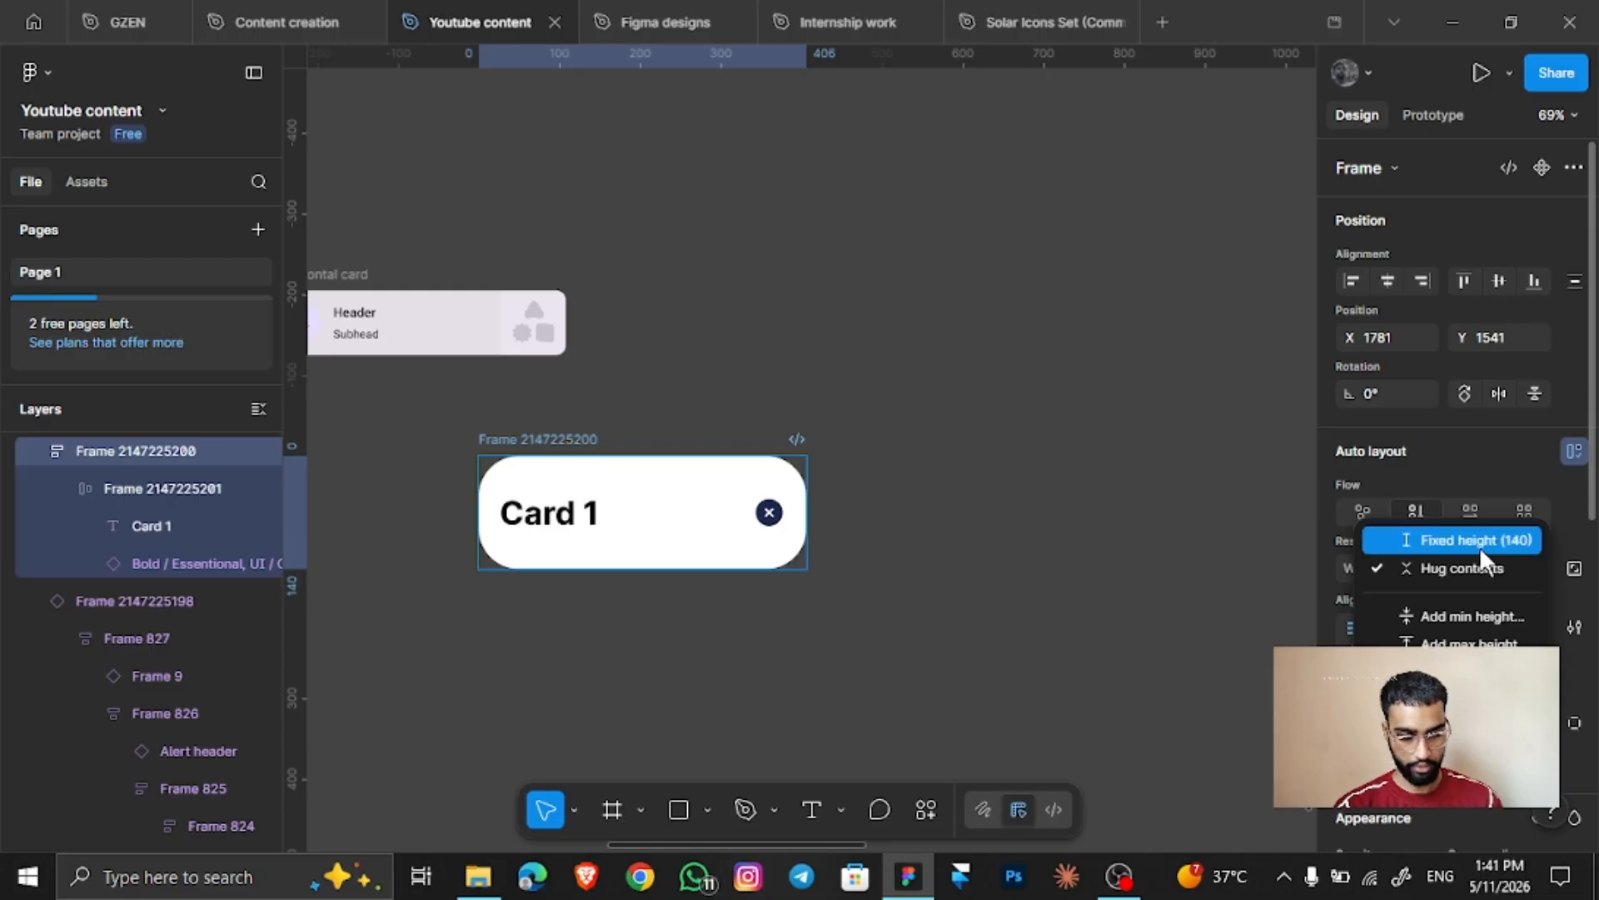
click(1479, 541)
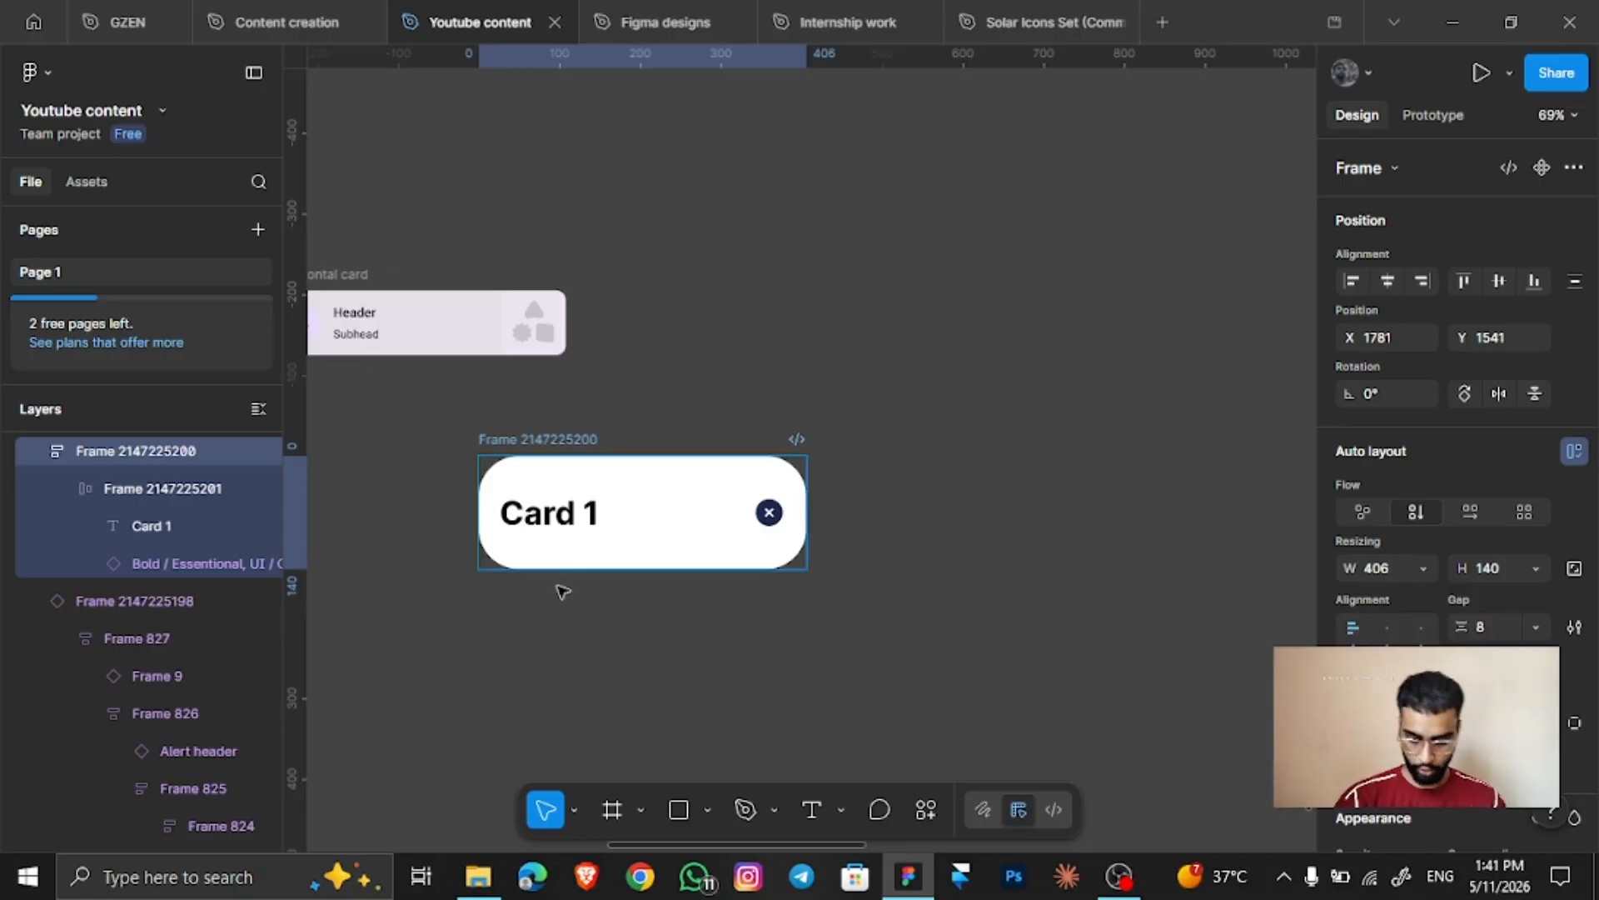
Draw a frame about 348 × 107 inside the card, below the title row
key(f)
drag(499, 538, 786, 622)
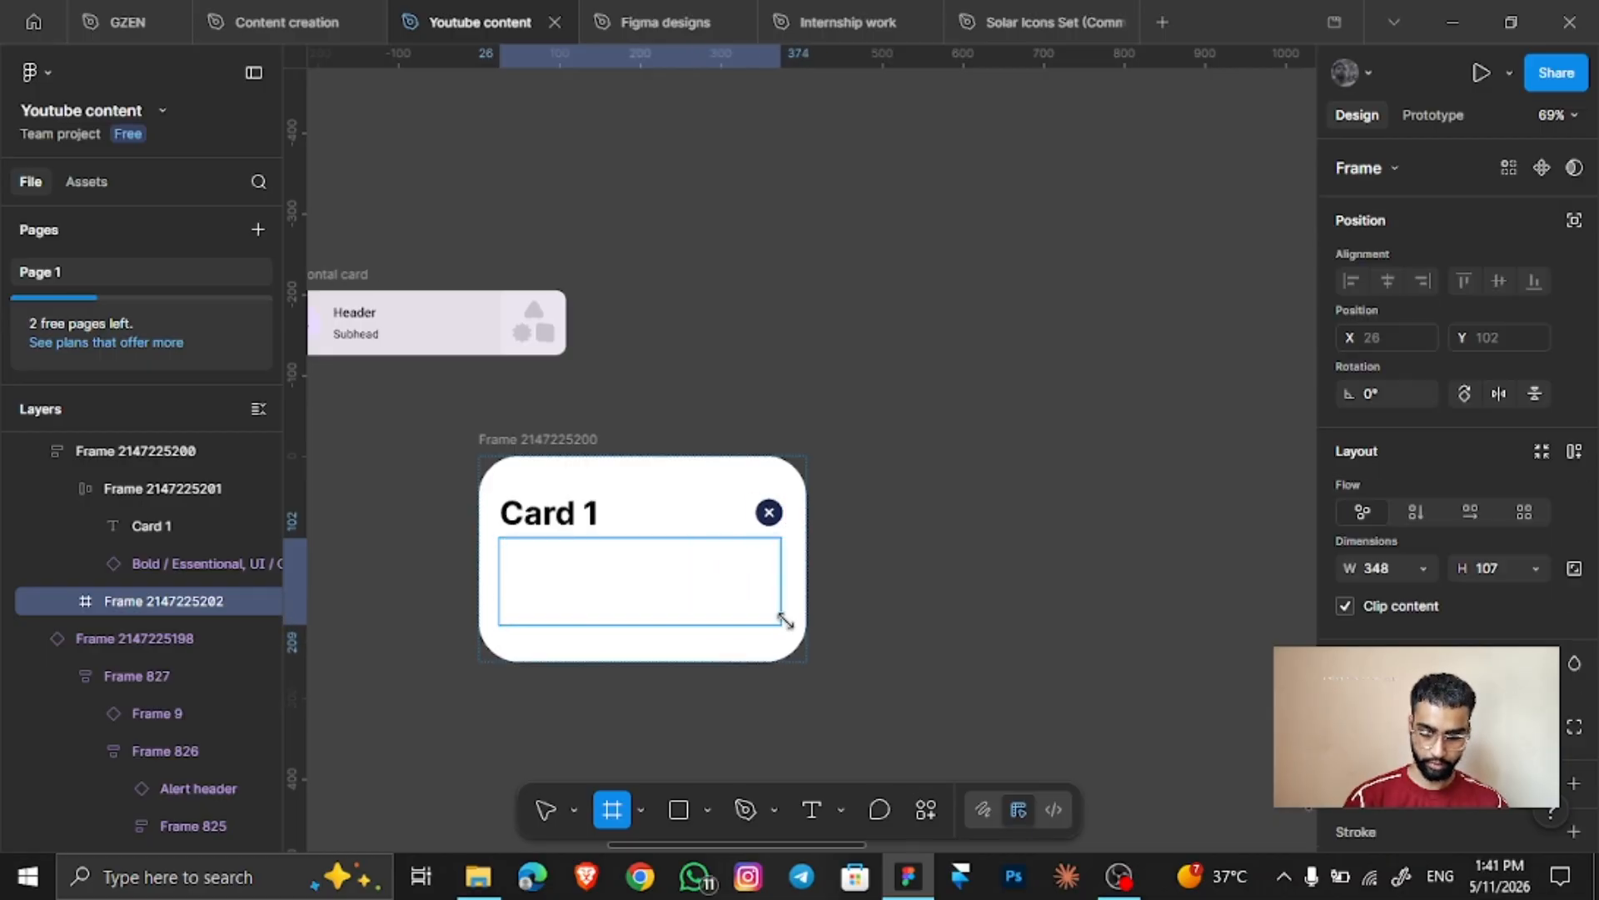
click(903, 575)
click(647, 566)
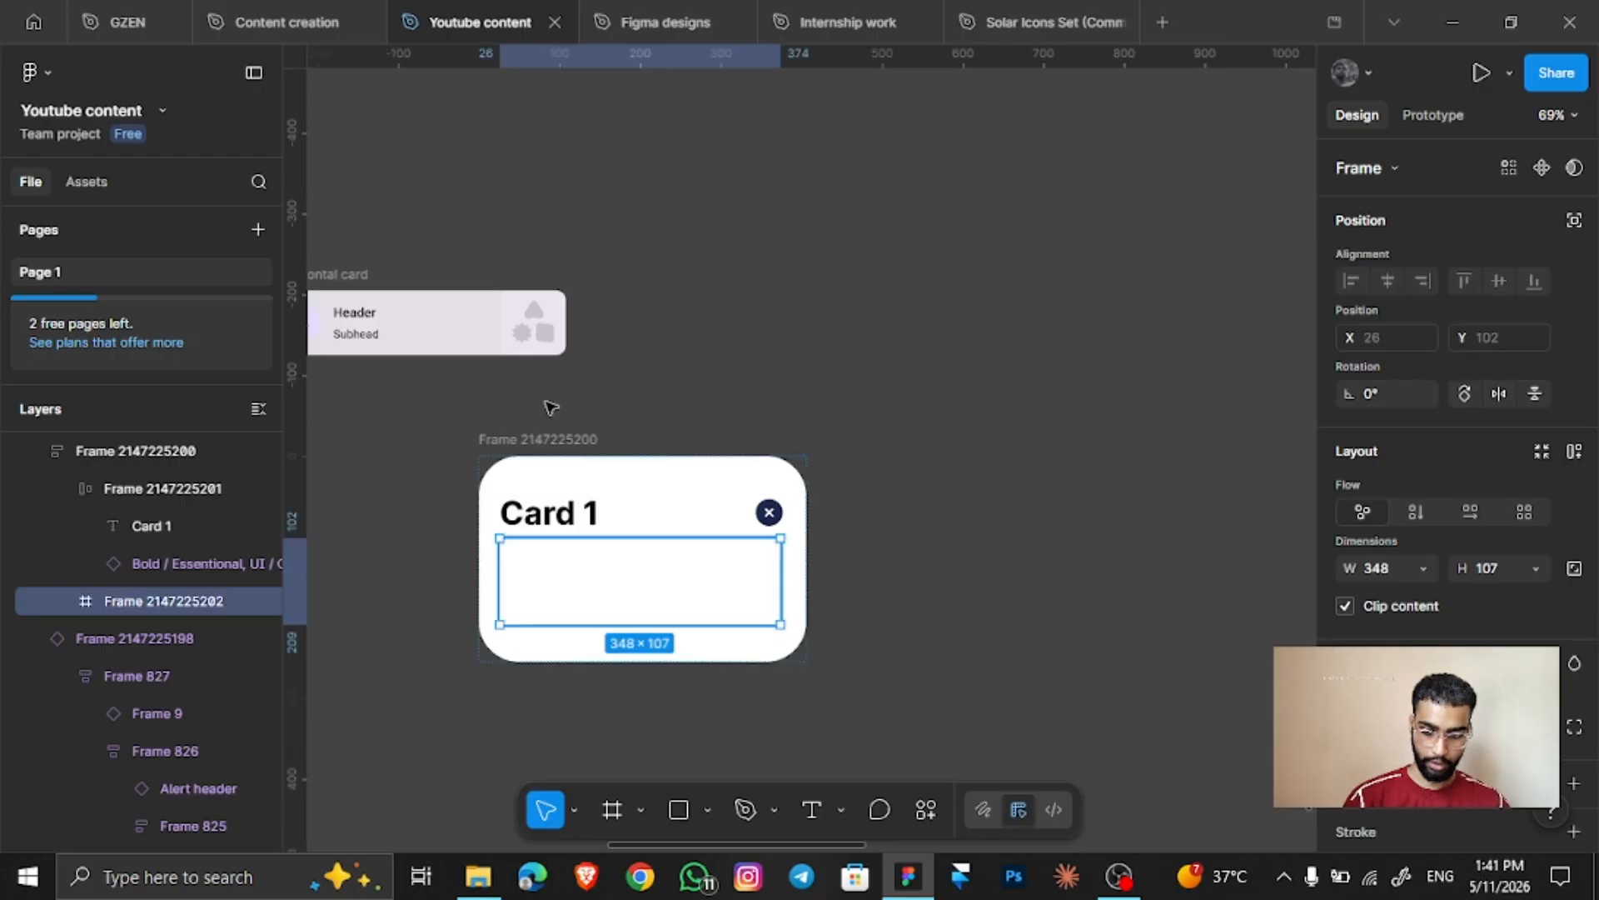
Turn the card frame into a component and convert the empty frame below its title into a slot
click(557, 442)
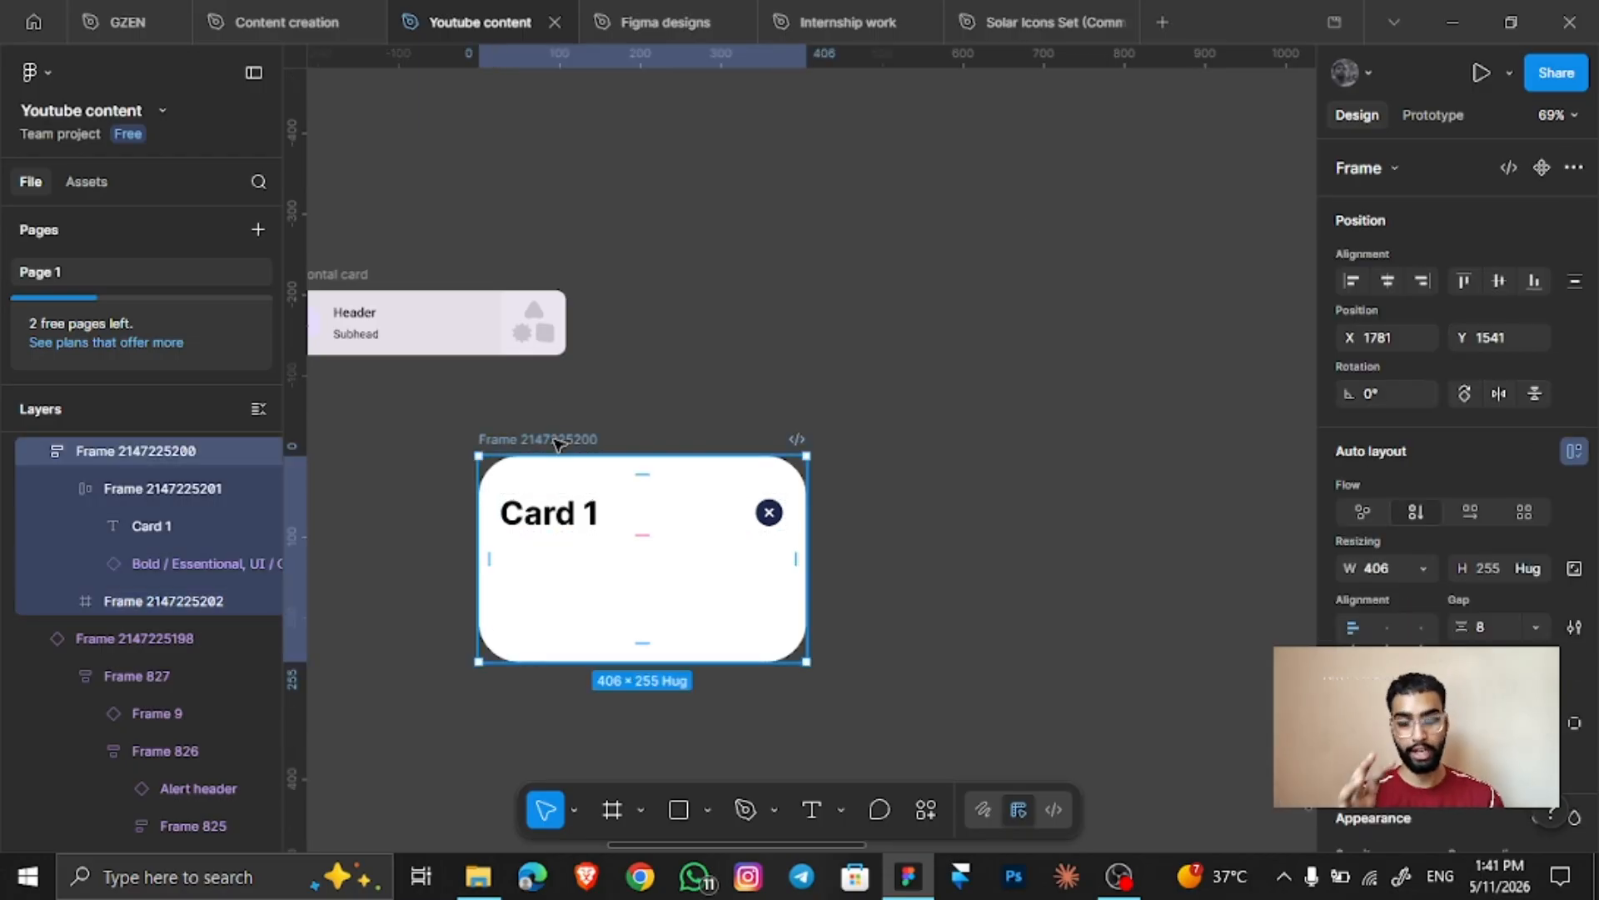
click(1542, 167)
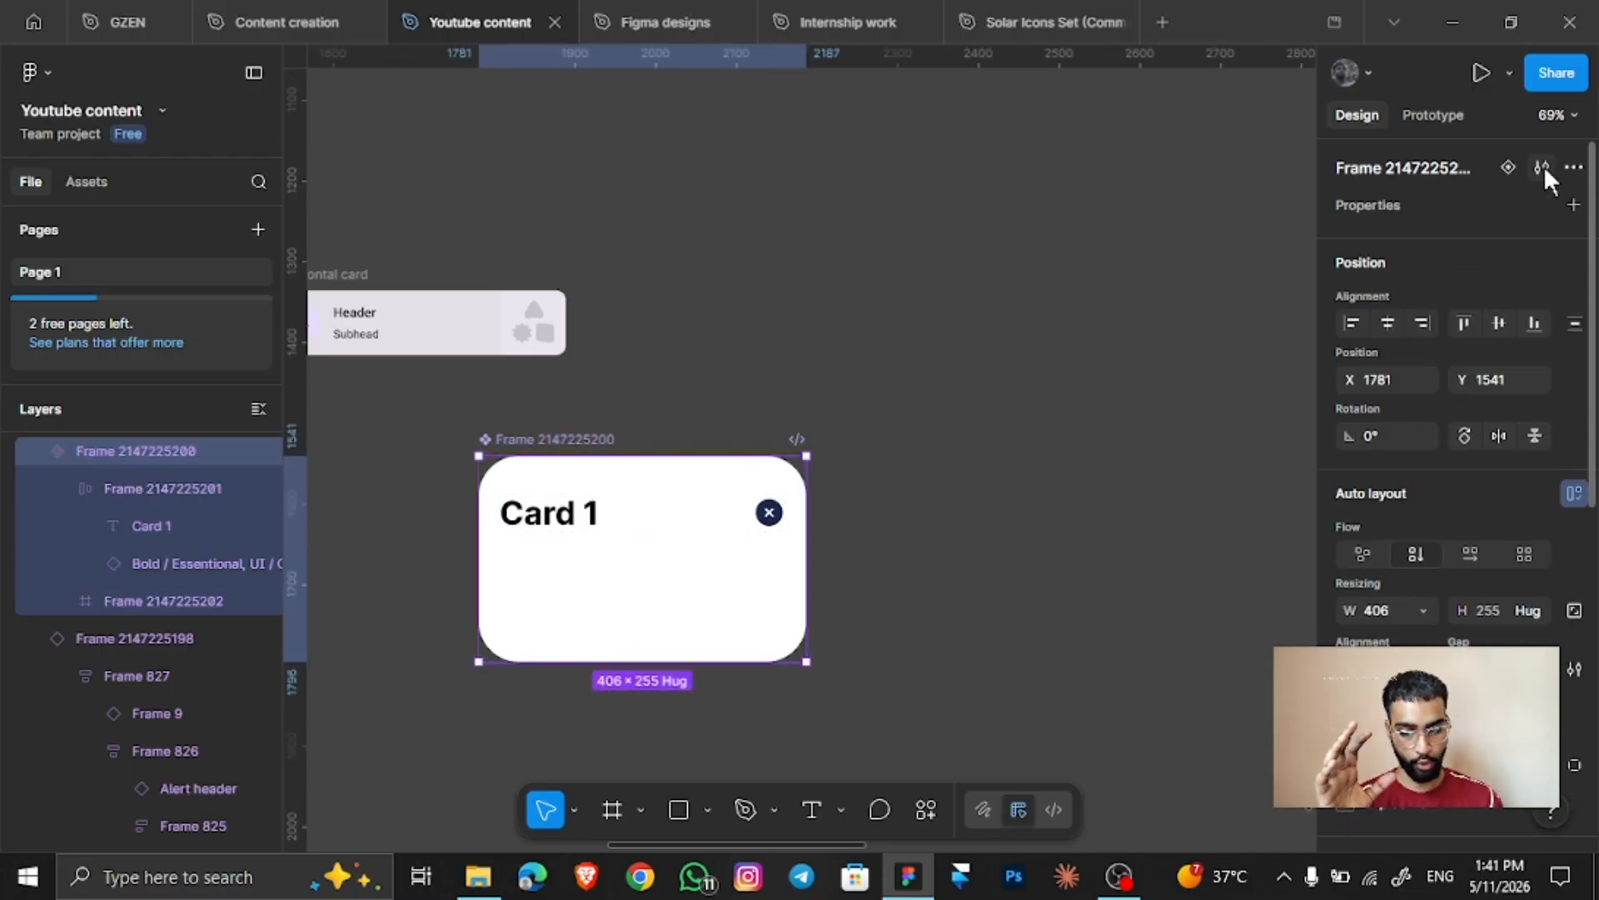
click(666, 581)
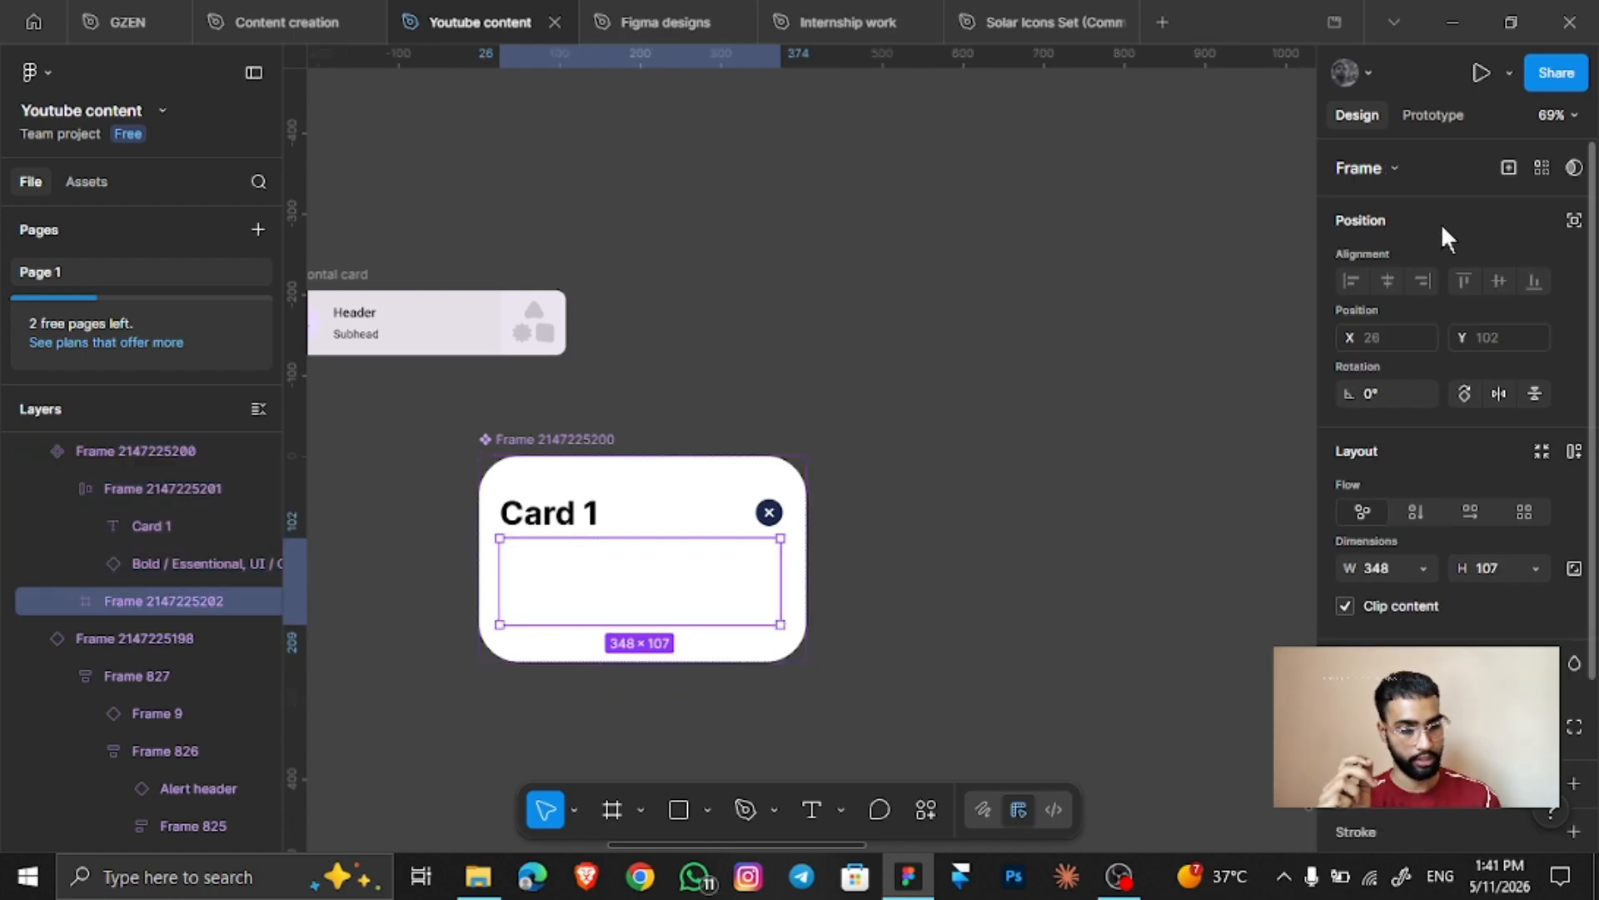
click(1508, 167)
click(1238, 637)
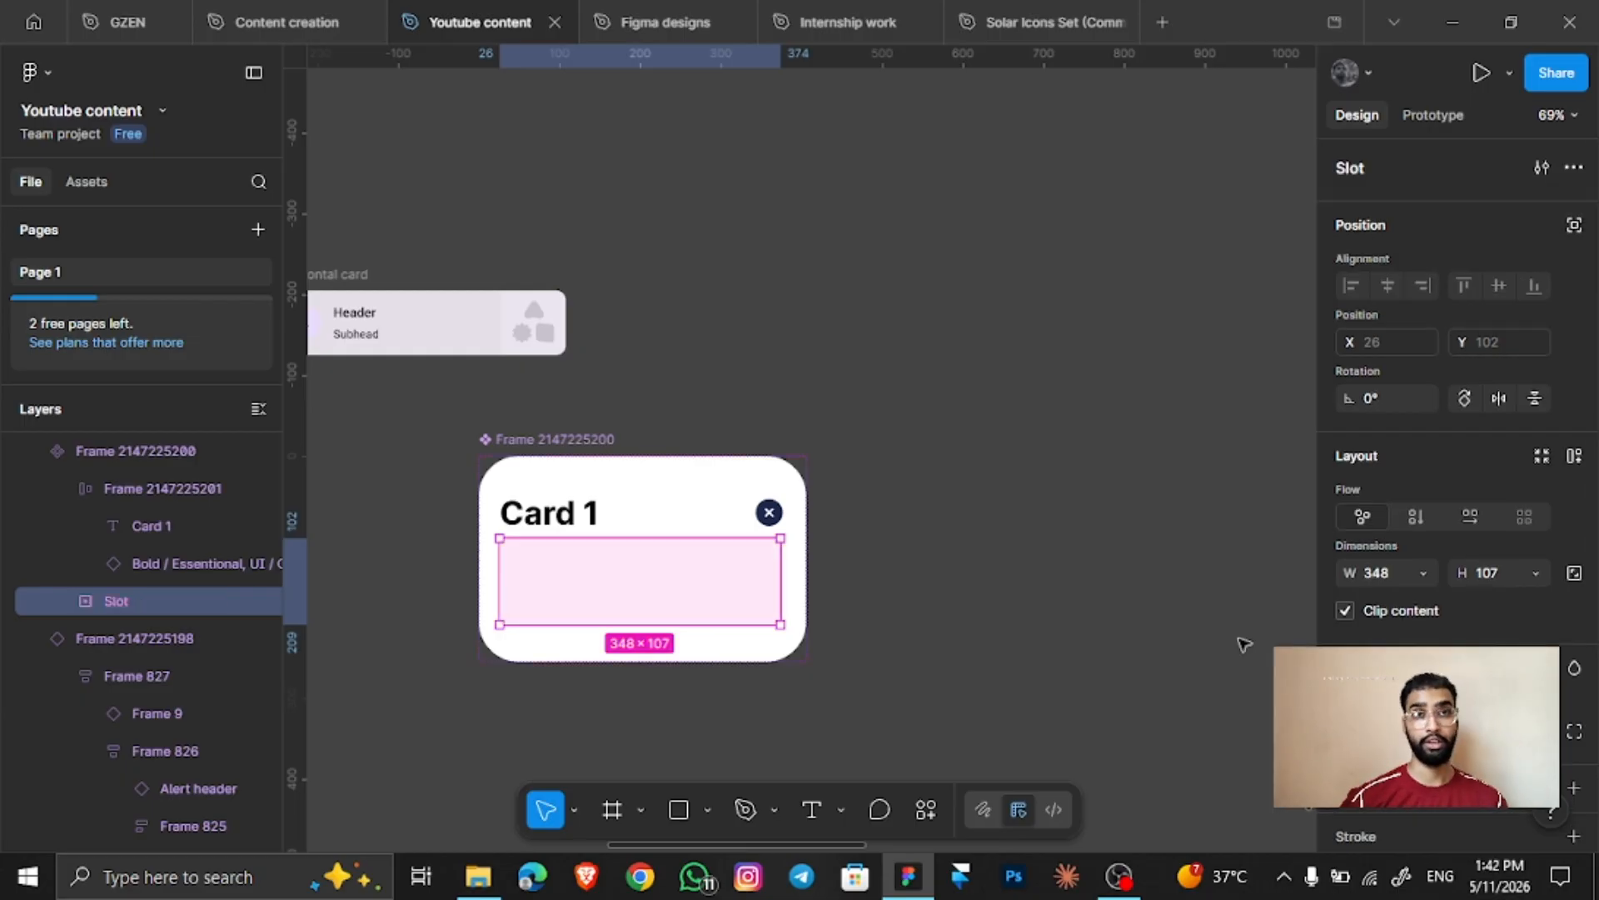
click(806, 336)
Move the card component to about X 2023, Y 1638, away from the Horizontal card
scroll(806, 336, left, 1)
scroll(806, 336, down, 1)
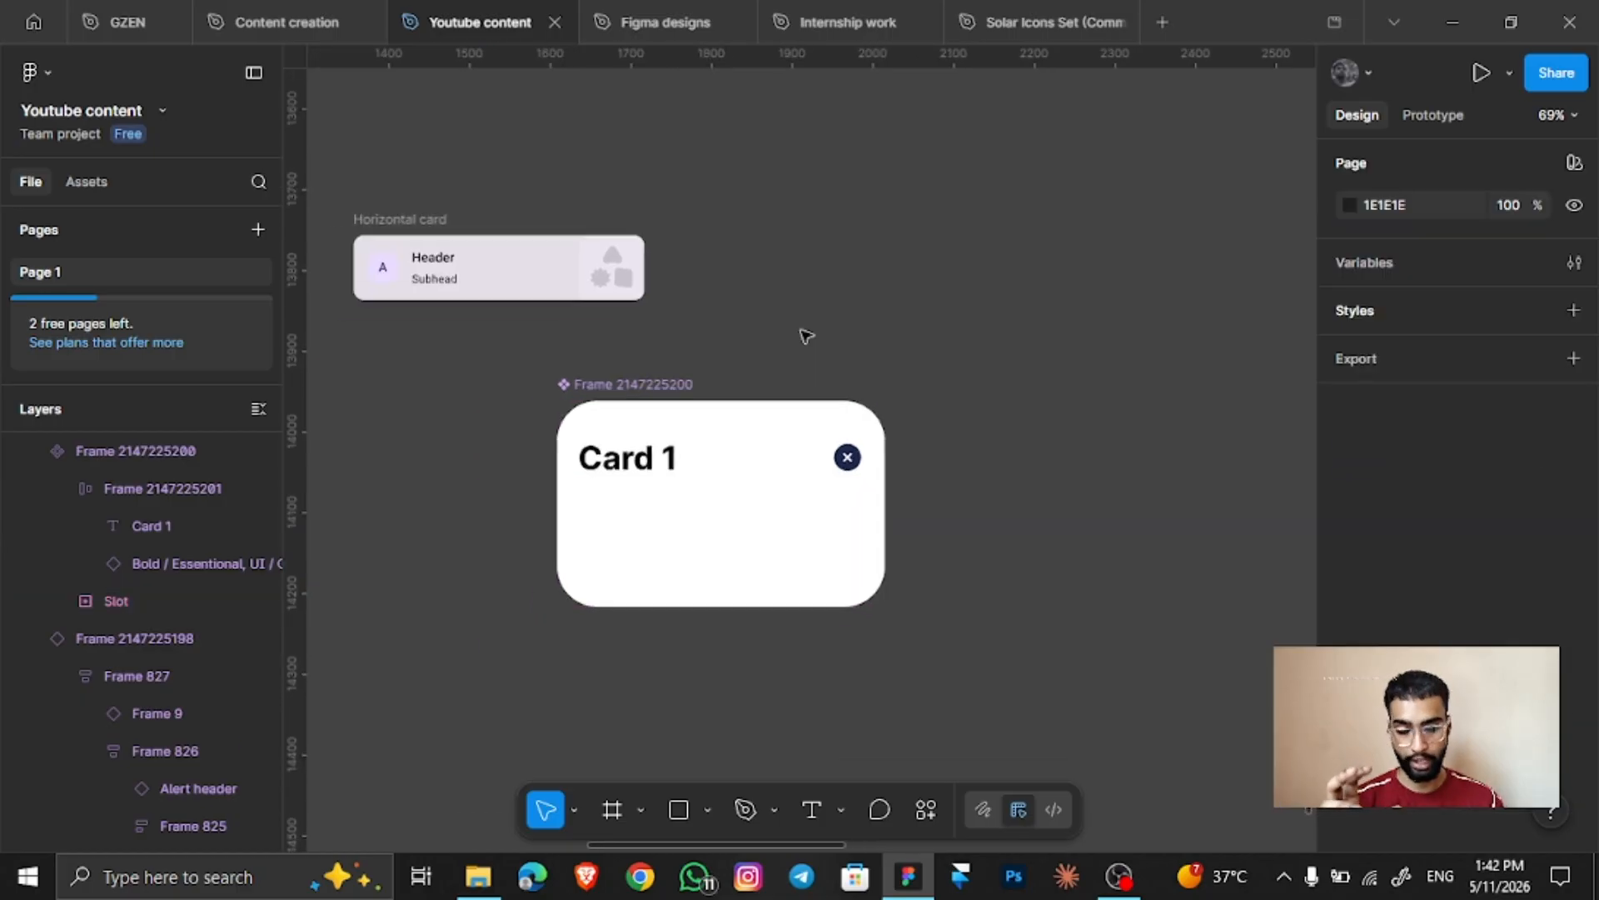
drag(607, 387, 803, 466)
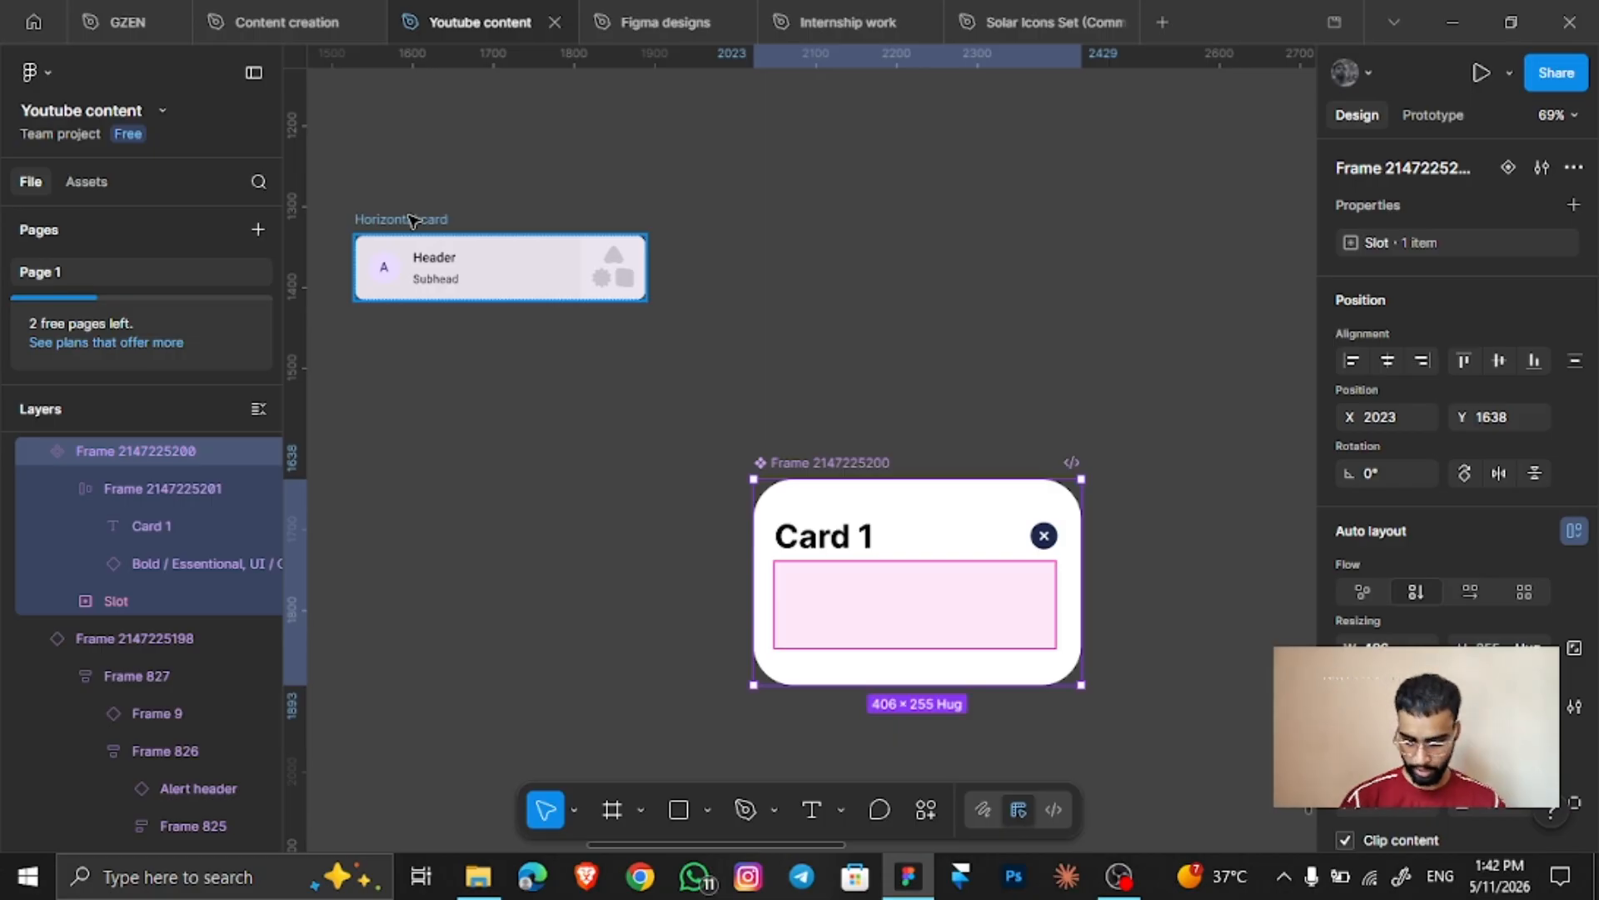
Copy the Horizontal card into the card component's slot and center it horizontally and vertically
drag(445, 229, 866, 595)
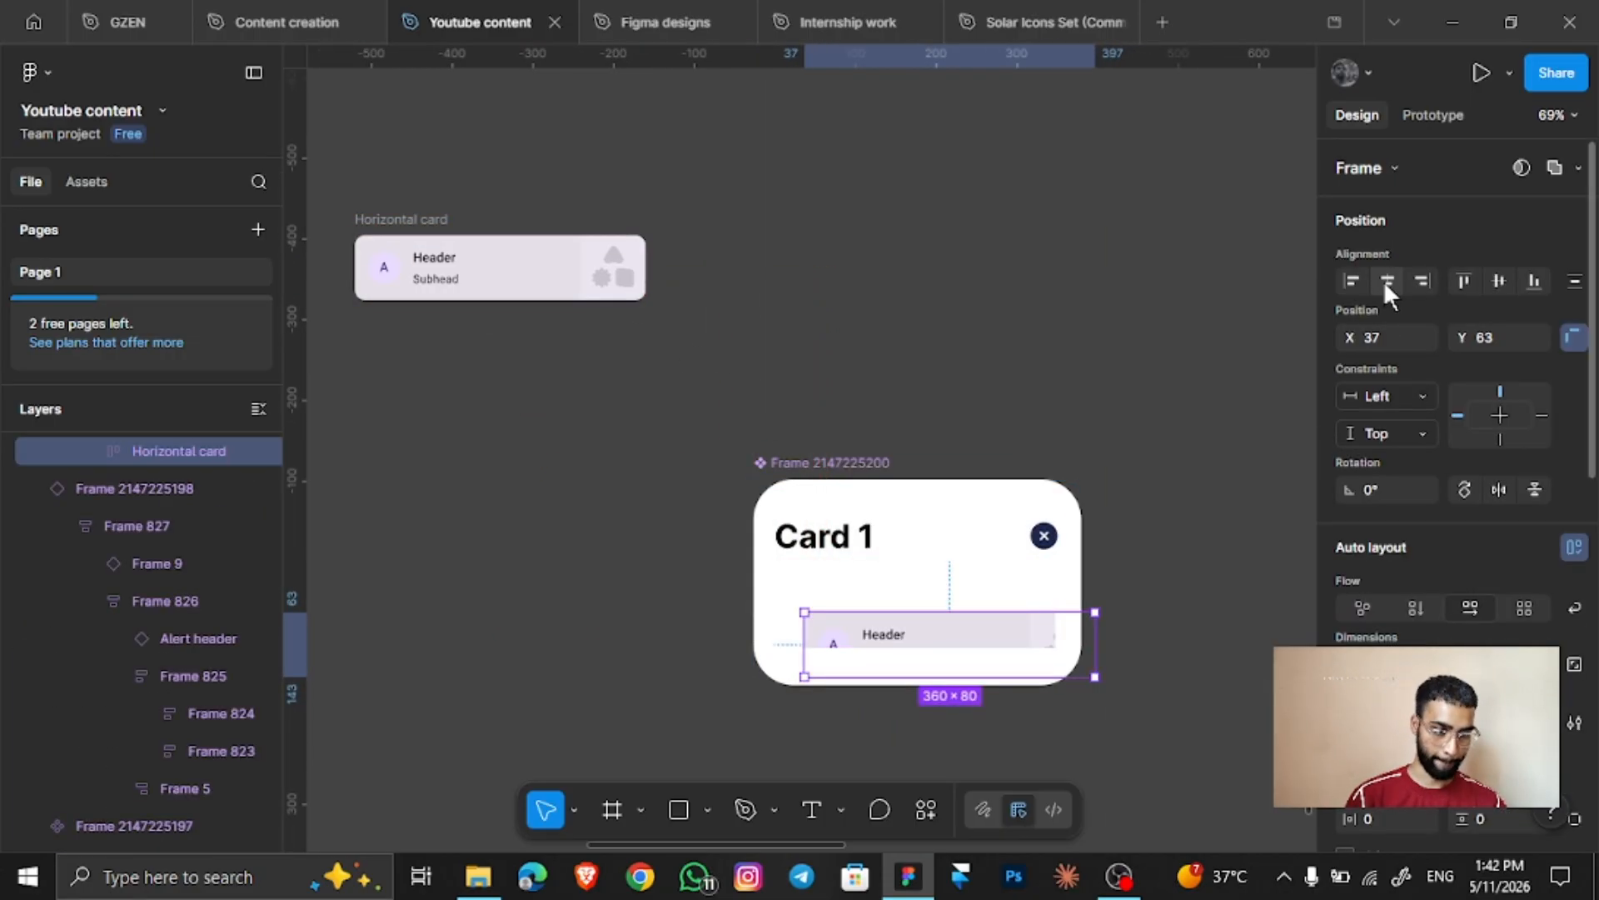
click(1387, 281)
click(1499, 281)
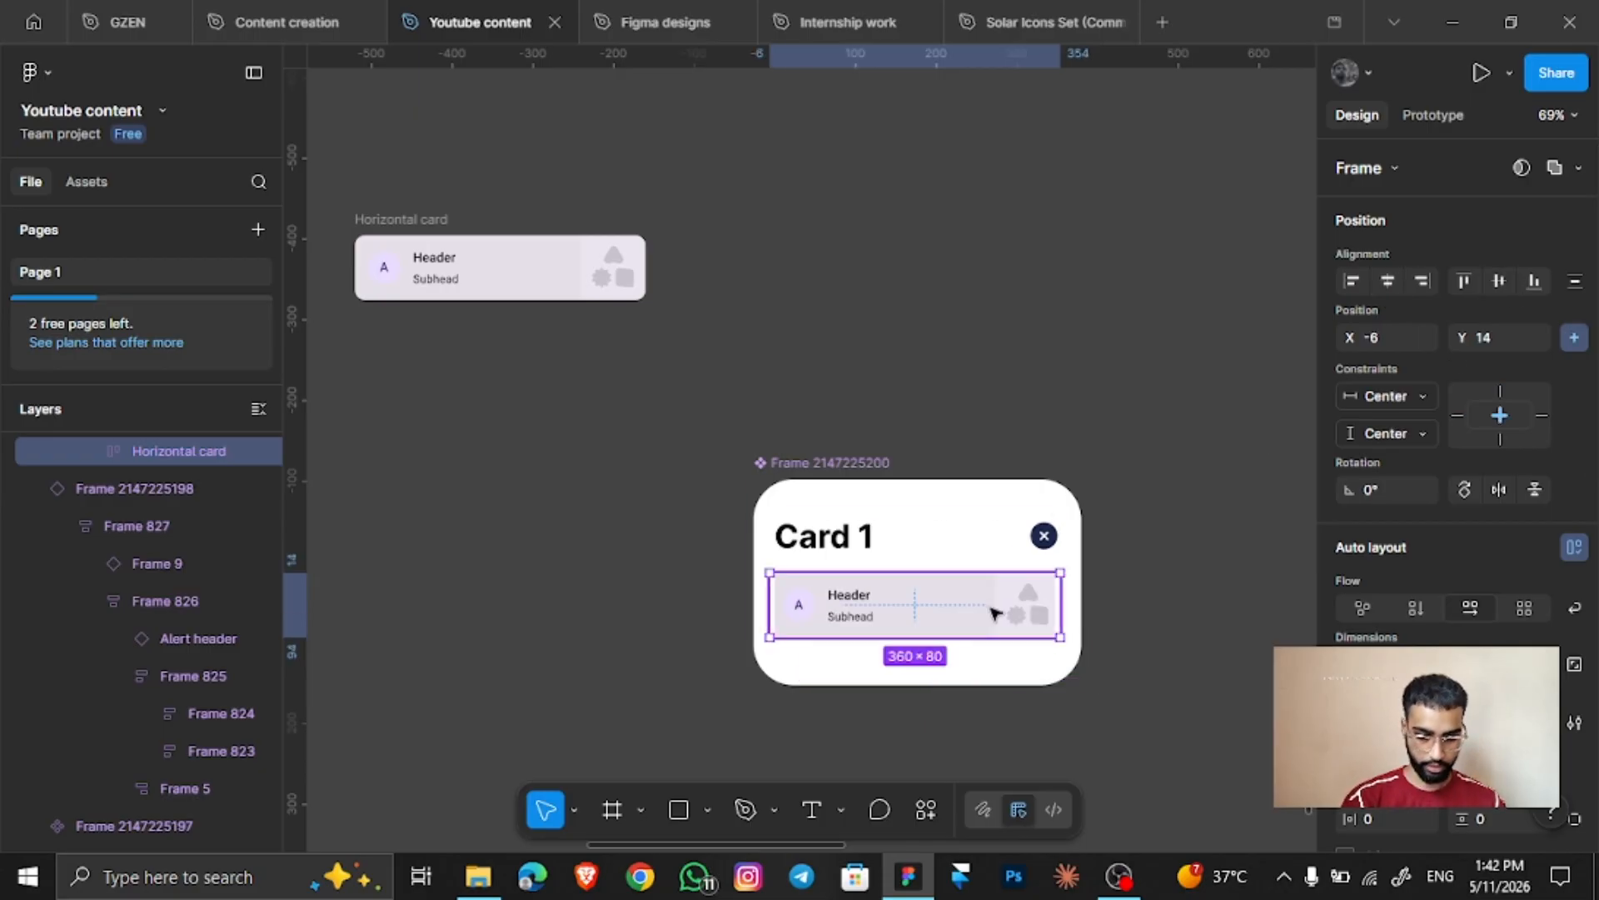
Set the slot's width to Fill container
scroll(991, 609, up, 3)
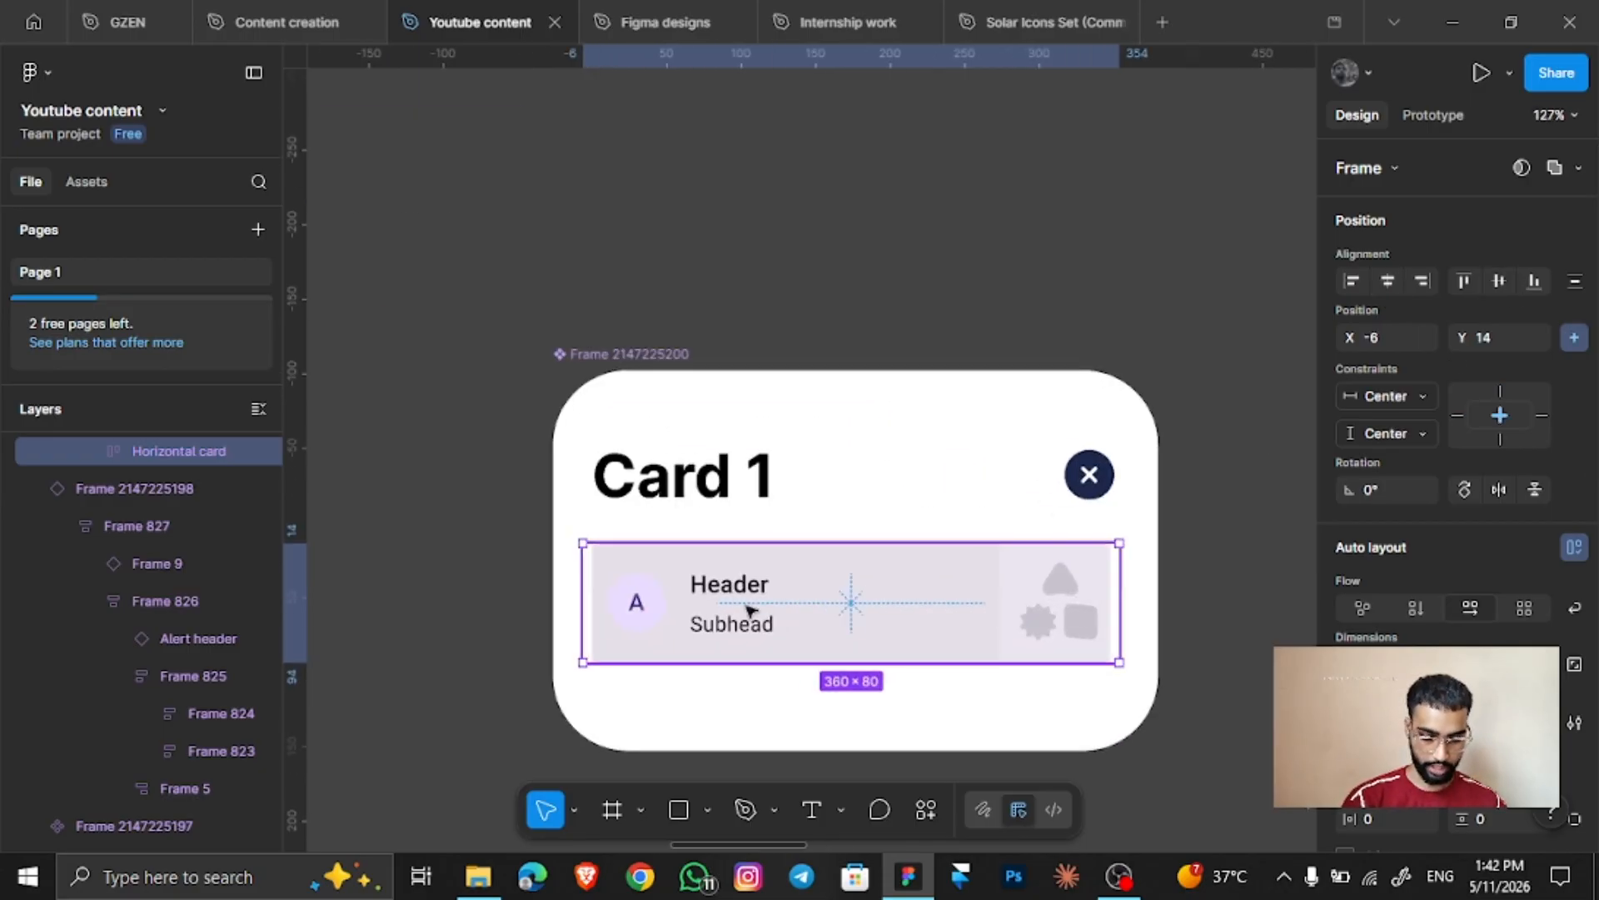
click(631, 531)
click(1421, 569)
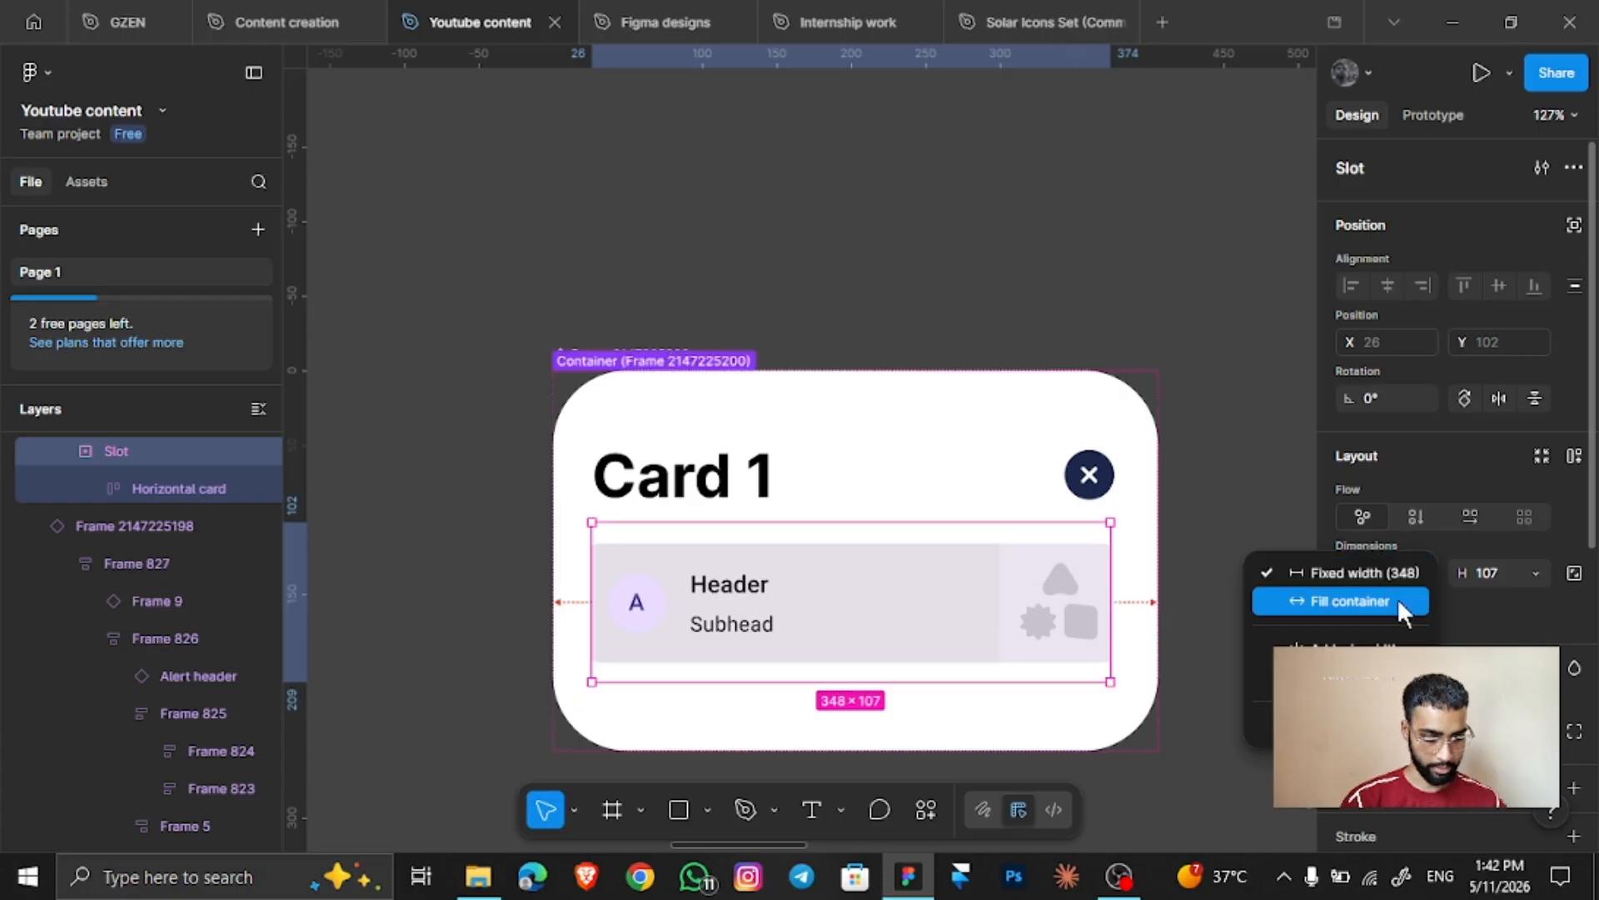
click(1399, 601)
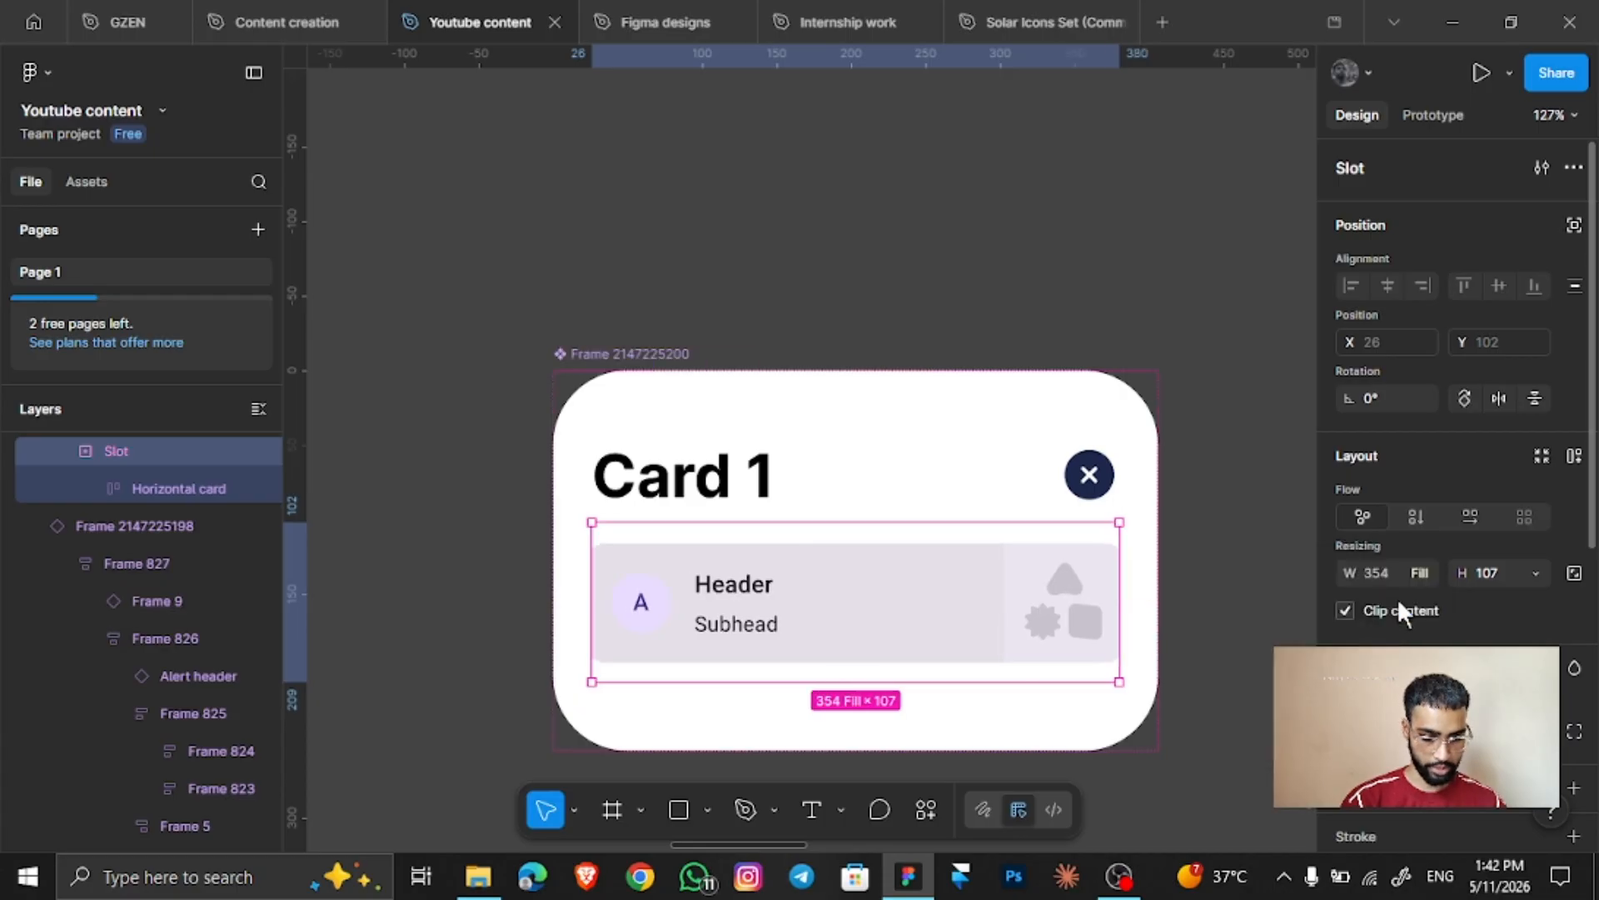
Widen the card component to about 422 so the Horizontal card fits within the slot
click(658, 578)
scroll(651, 578, down, 3)
scroll(658, 533, up, 5)
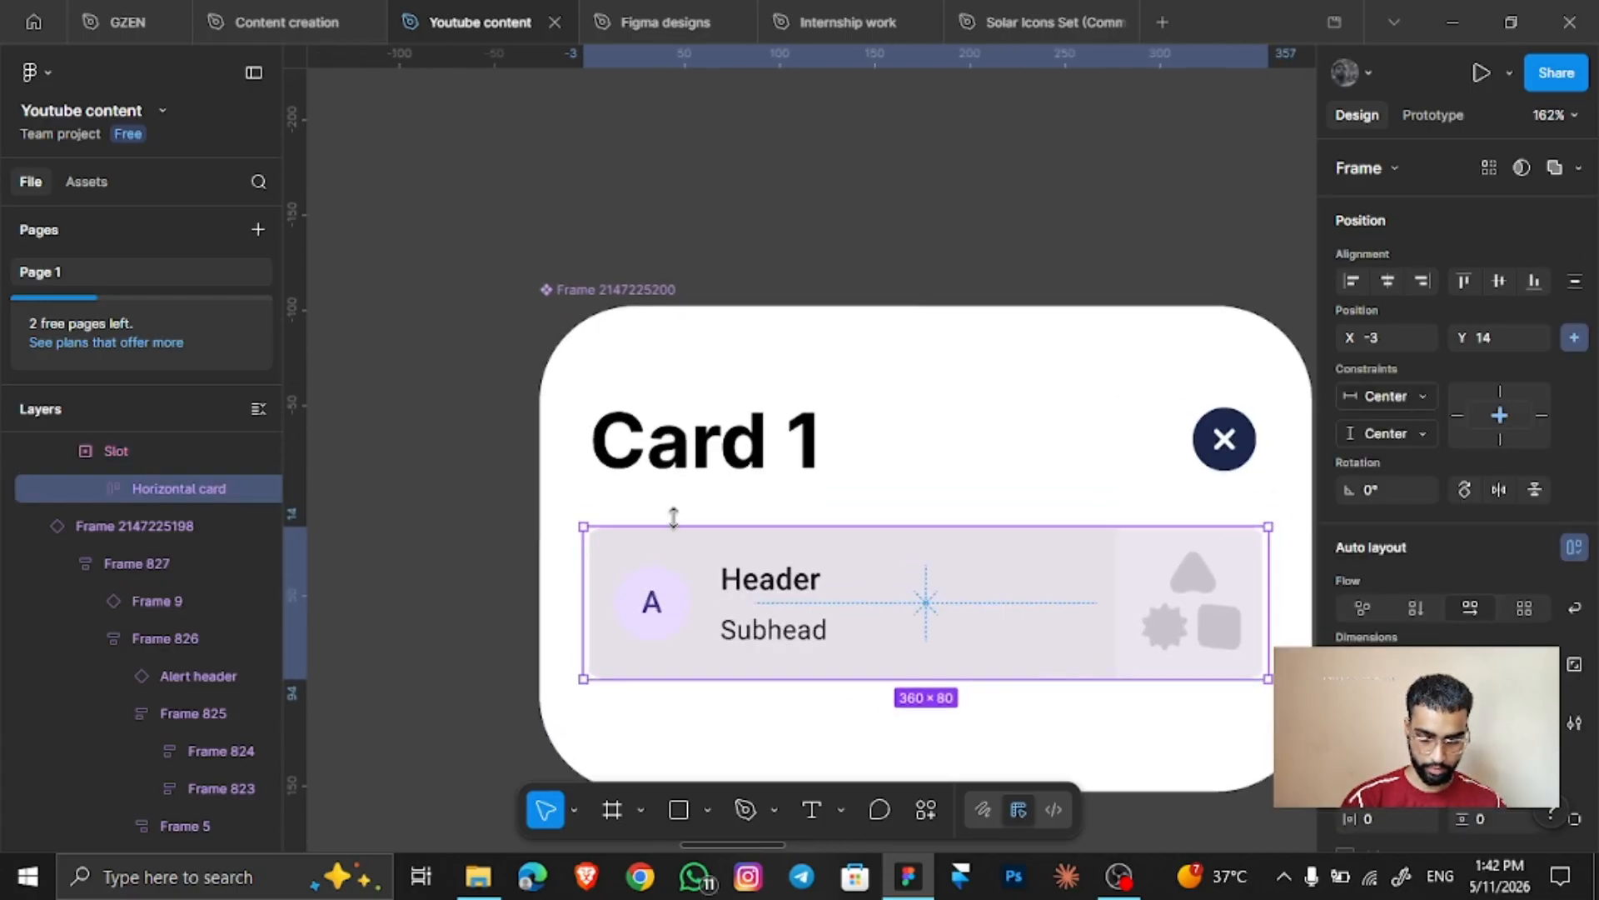
click(682, 508)
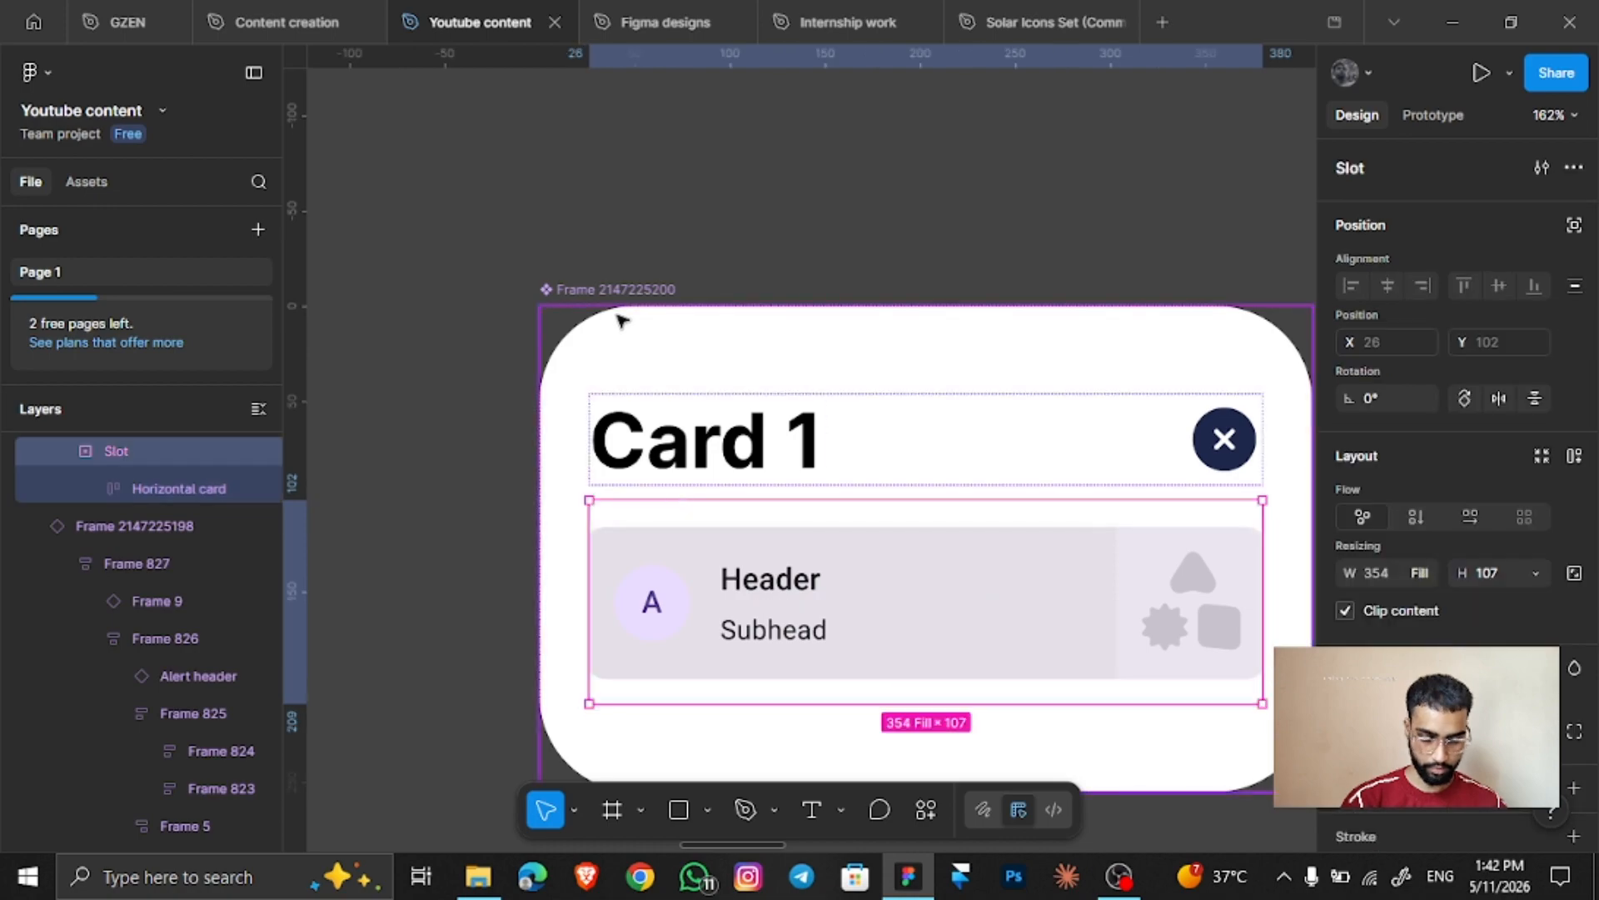
click(620, 320)
scroll(620, 321, down, 3)
mouse_move(939, 370)
mouse_down()
mouse_move(985, 369)
mouse_move(956, 368)
mouse_up()
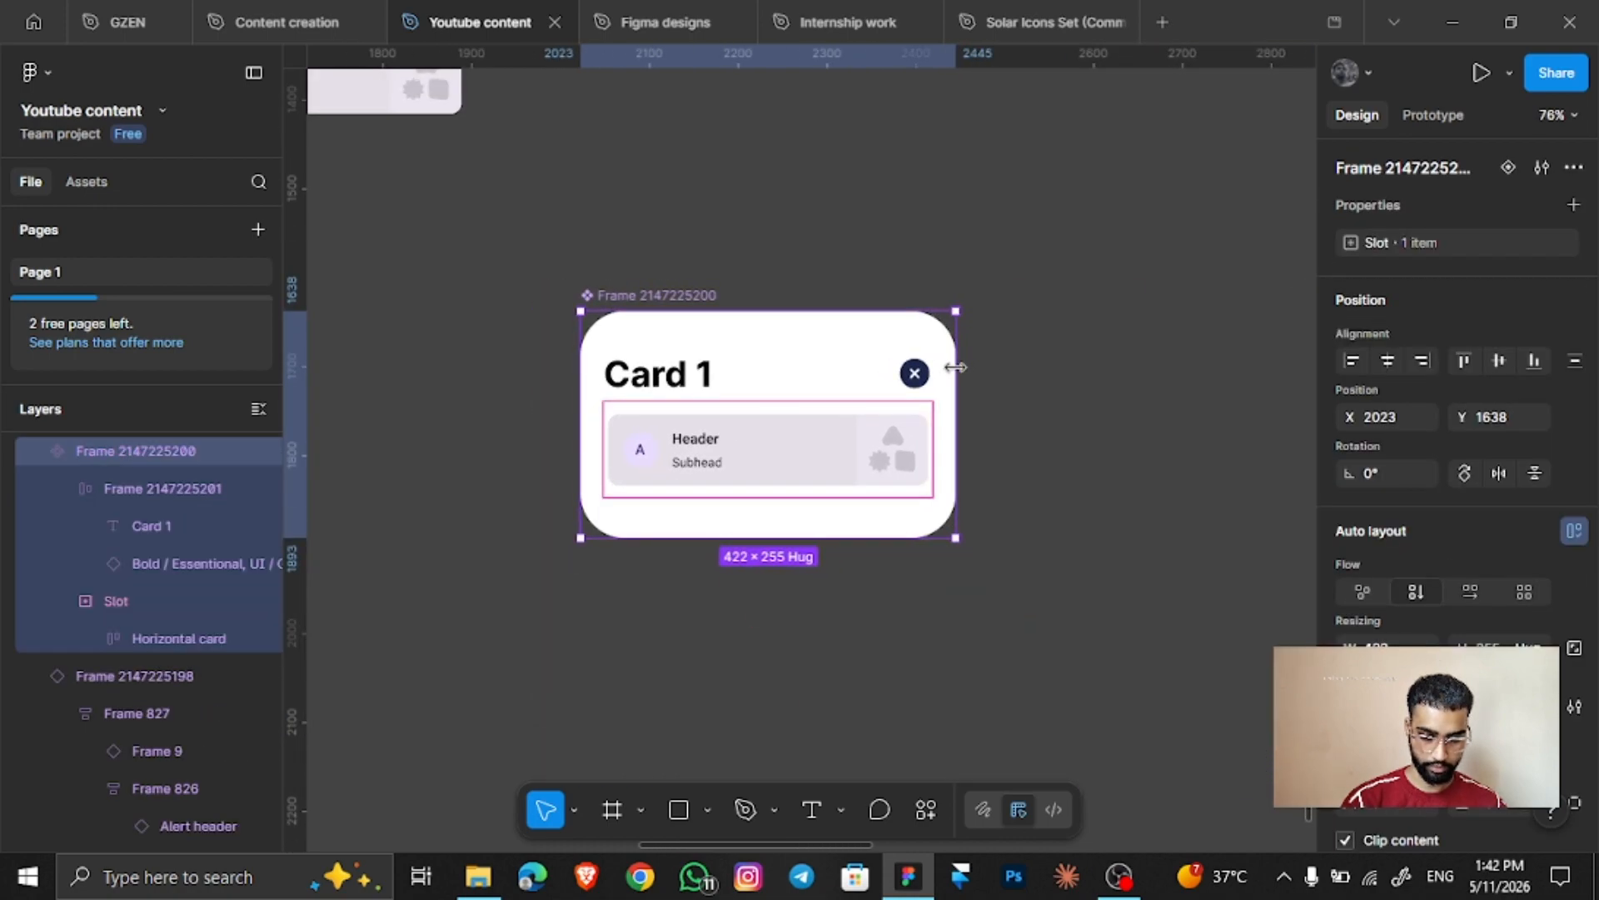
click(1079, 327)
scroll(1078, 326, down, 2)
scroll(1079, 326, up, 1)
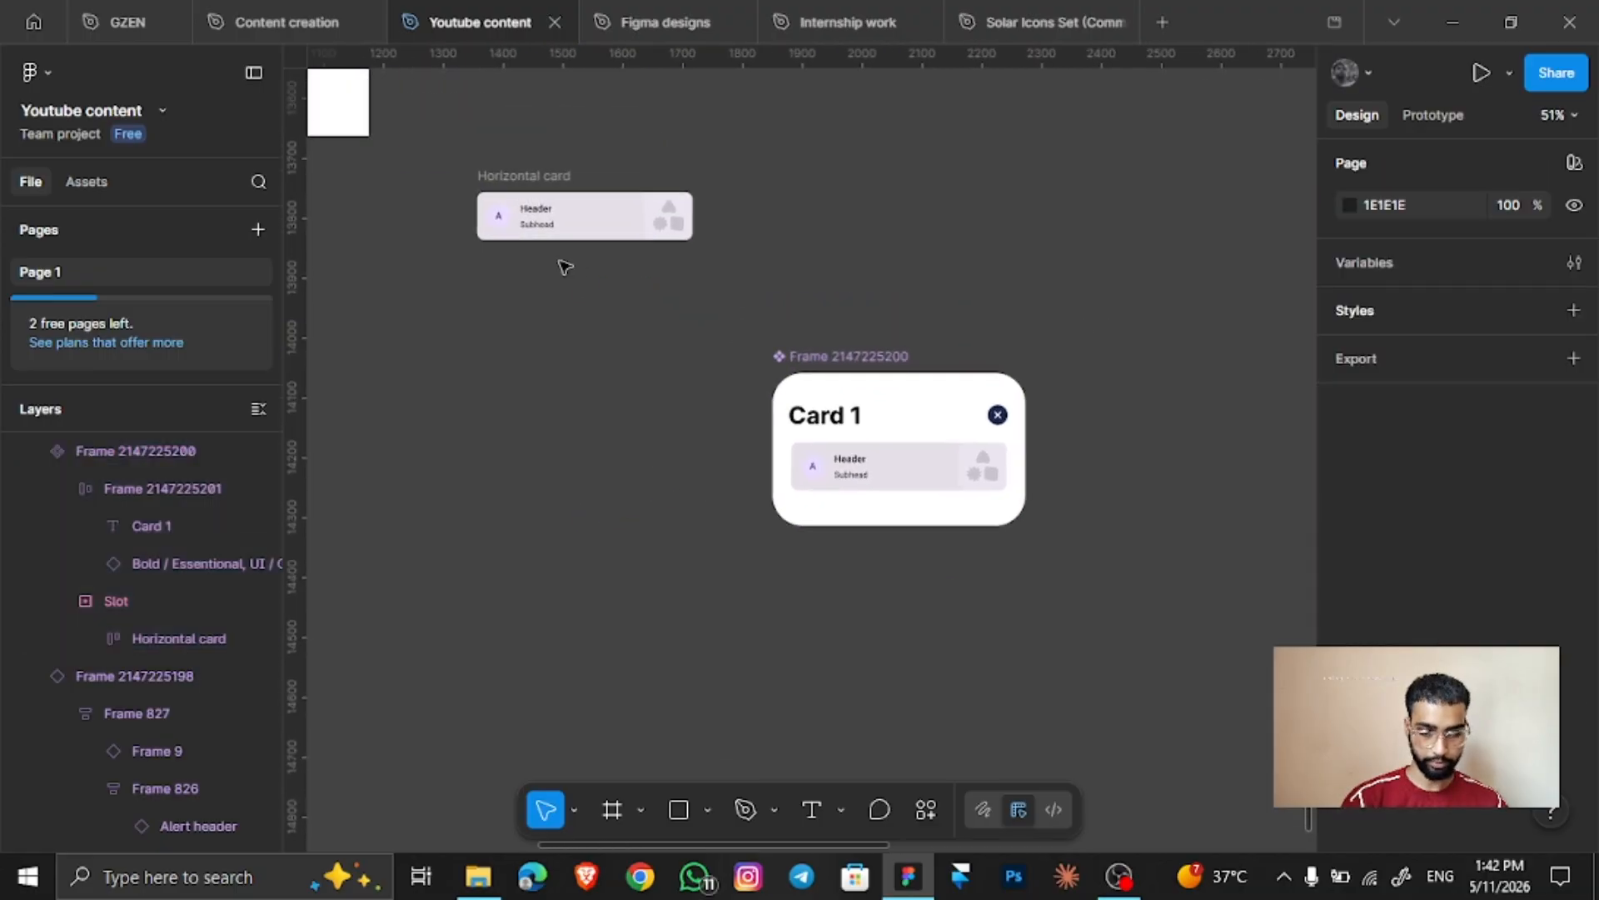
click(549, 185)
click(783, 269)
scroll(956, 456, up, 3)
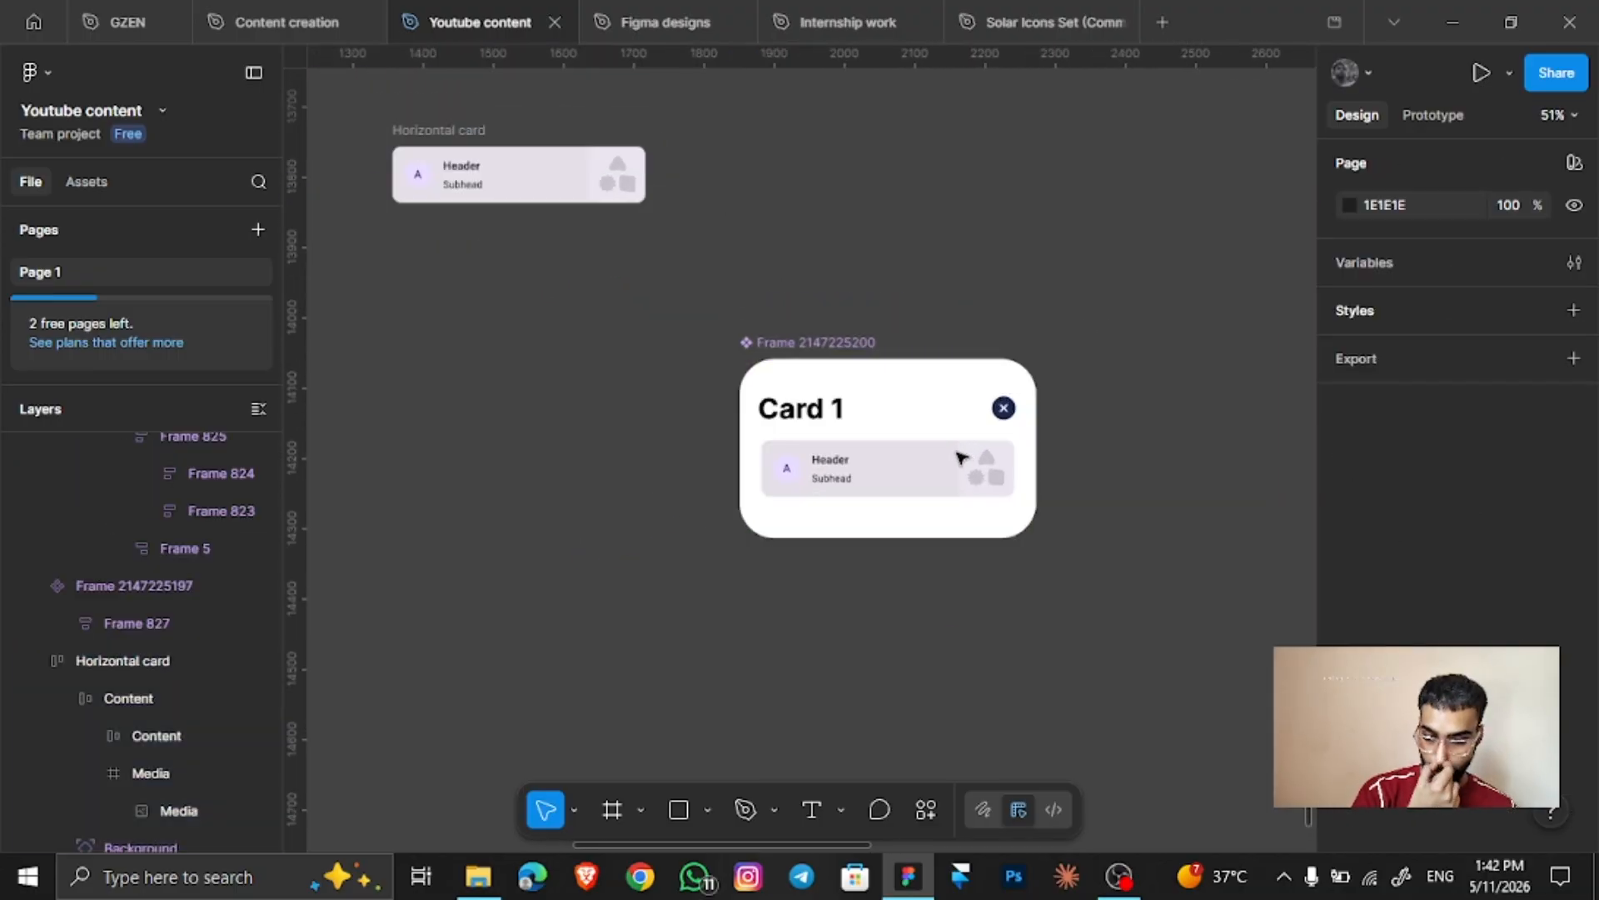
Open the card component's slot property settings and look through the Components & variants group for preferred instances
click(927, 512)
key(shift+2)
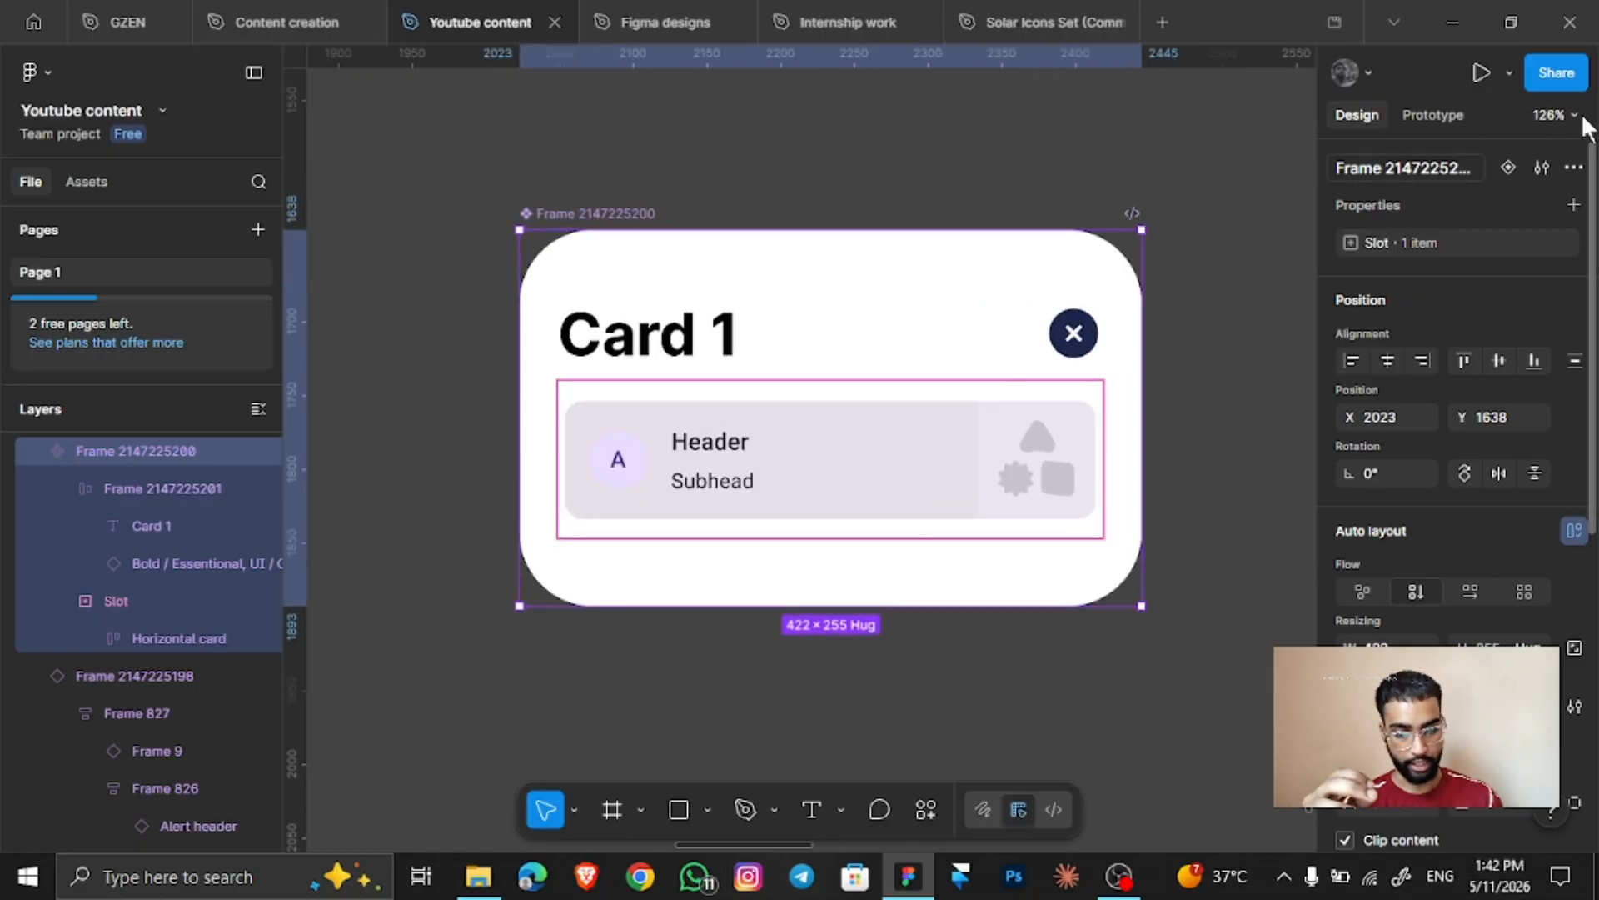
click(1530, 243)
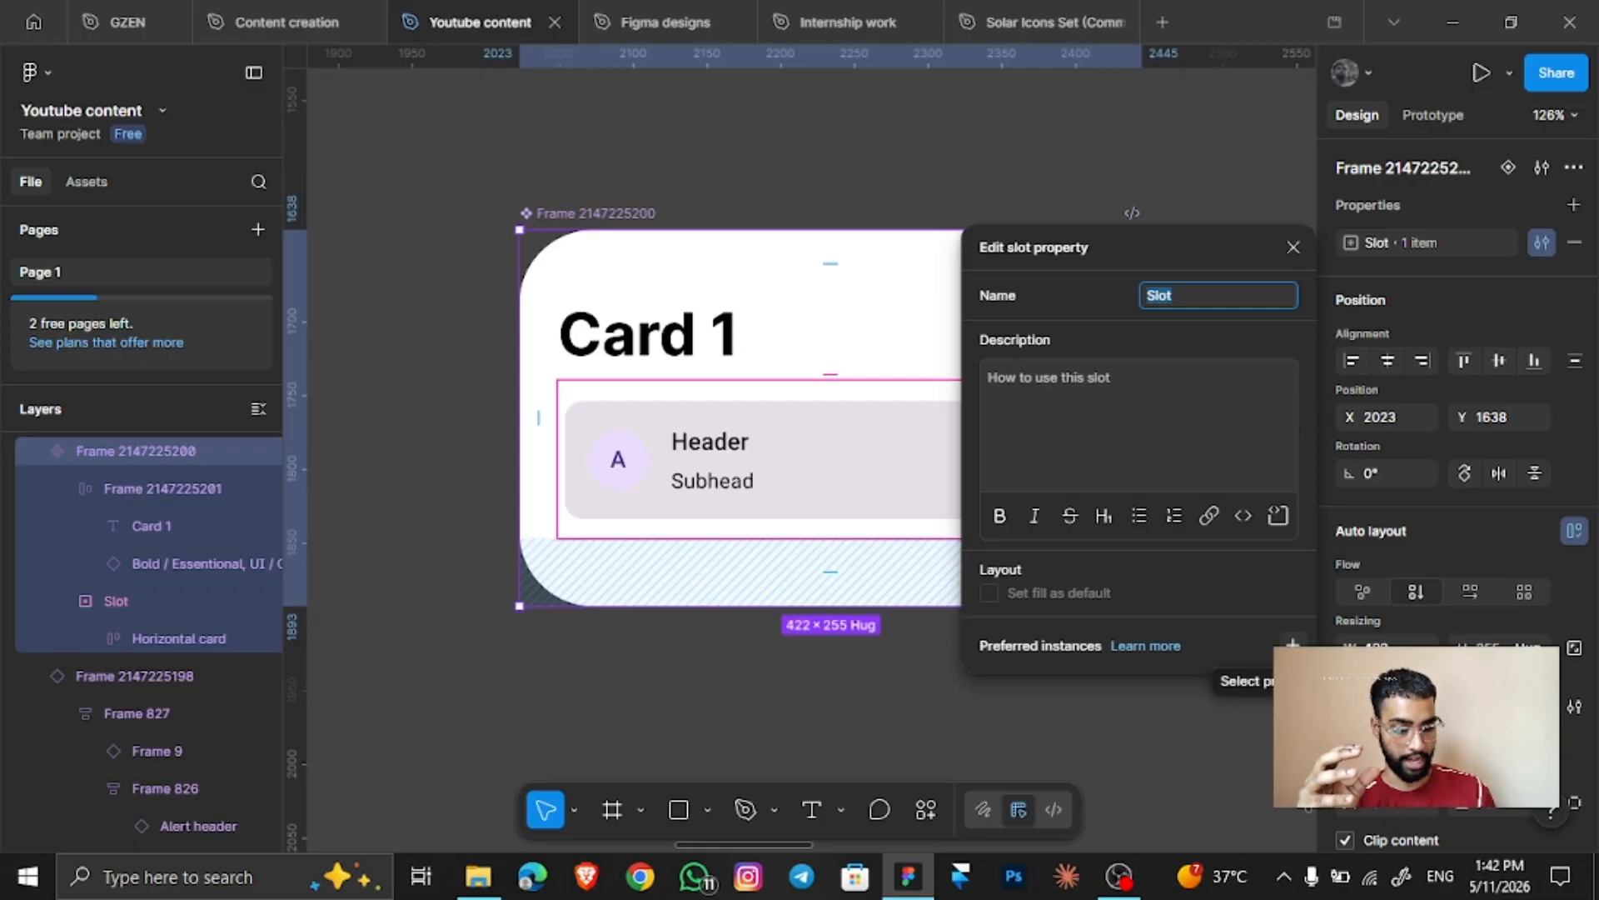
click(1292, 646)
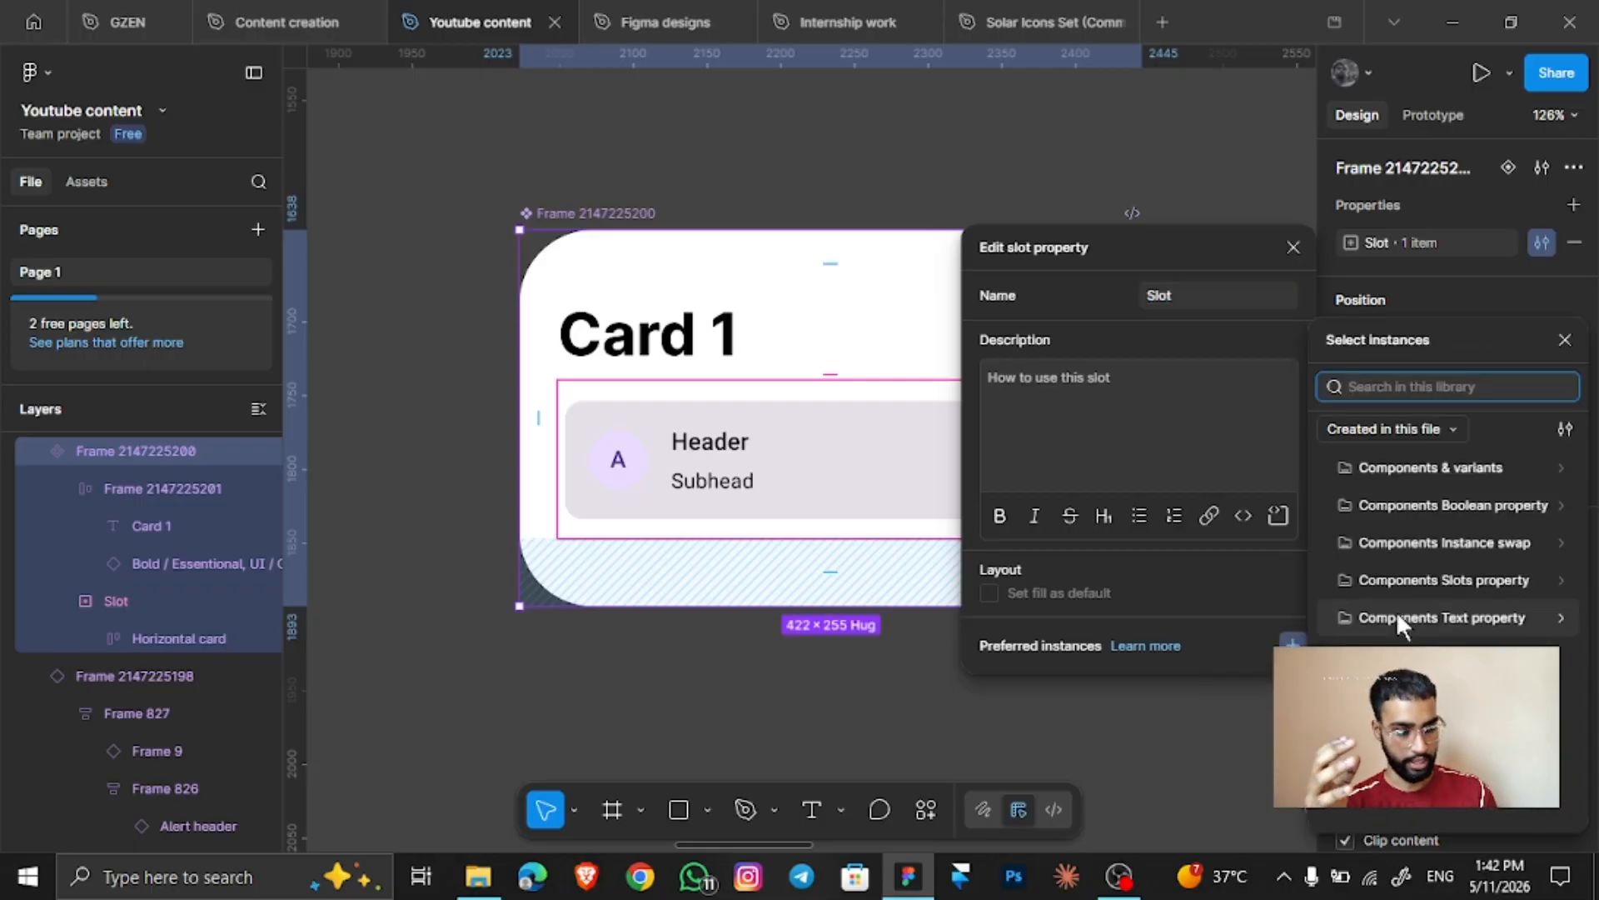
click(1446, 451)
scroll(1410, 601, down, 2)
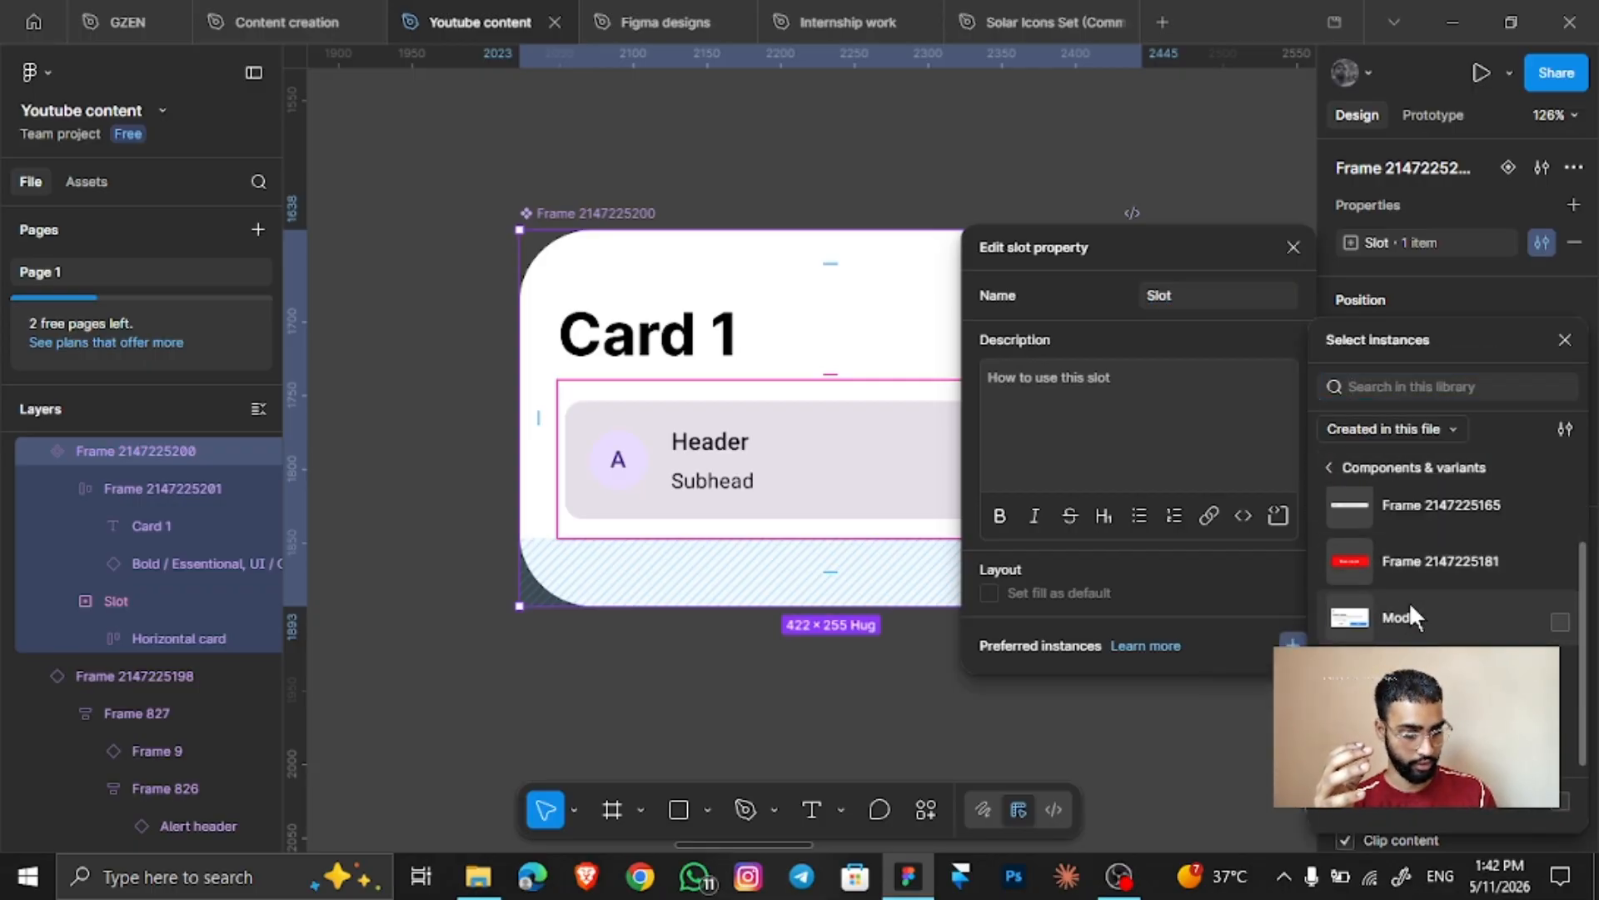
scroll(1419, 617, up, 1)
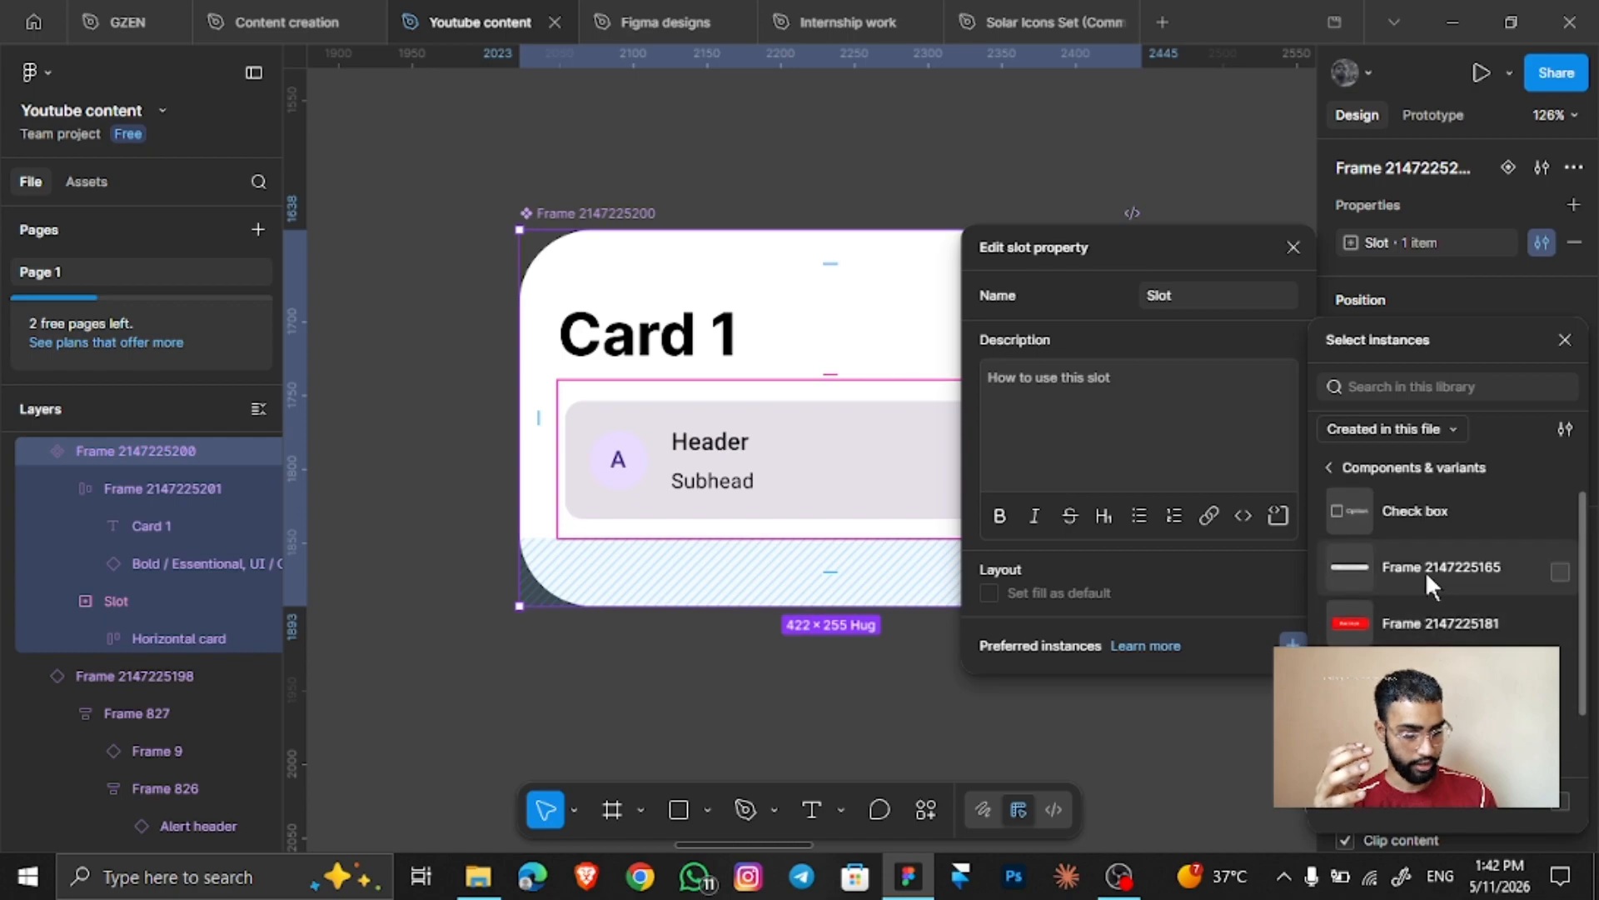
scroll(1426, 572, down, 1)
click(1326, 469)
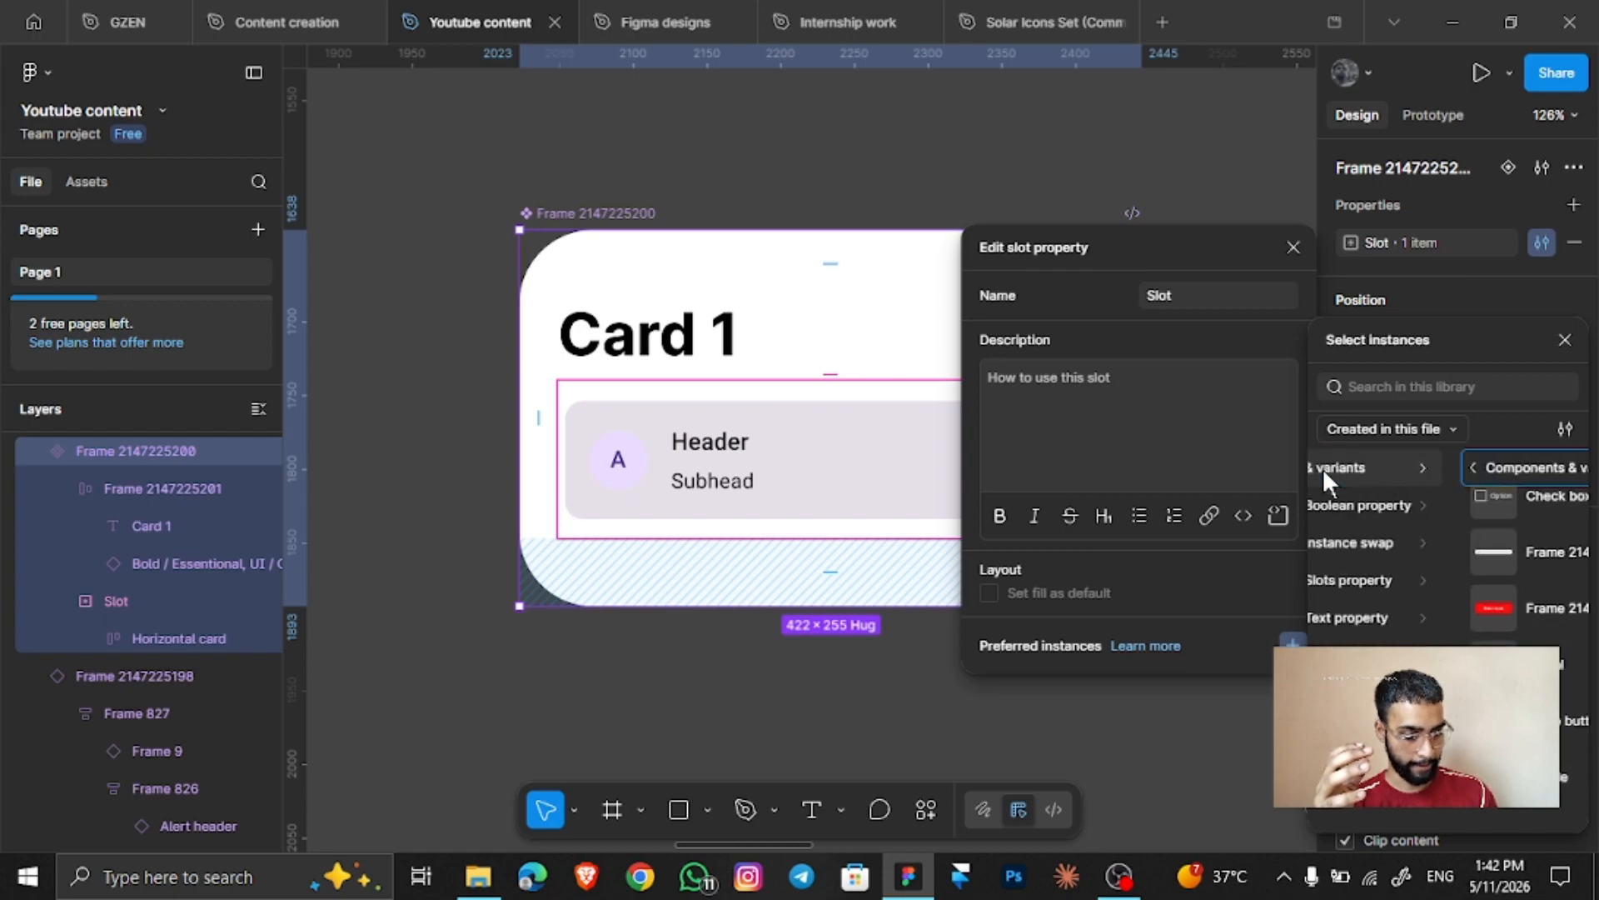
Add search bar, the component listed after it, and Button from Components Boolean property as the slot's preferred instances
click(1440, 506)
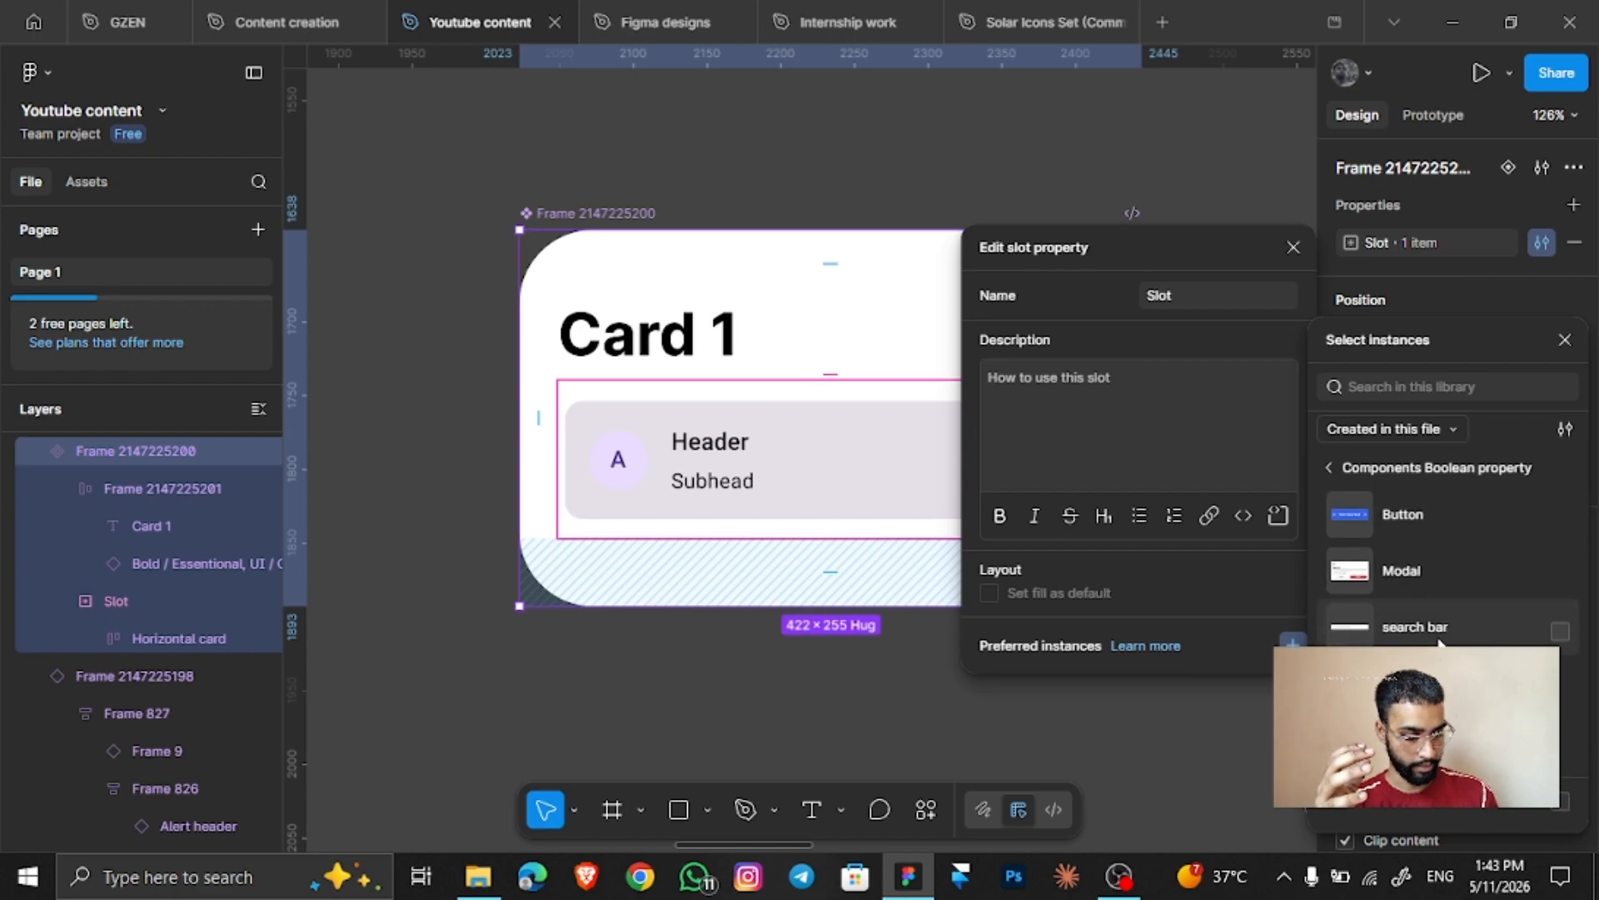
click(1439, 637)
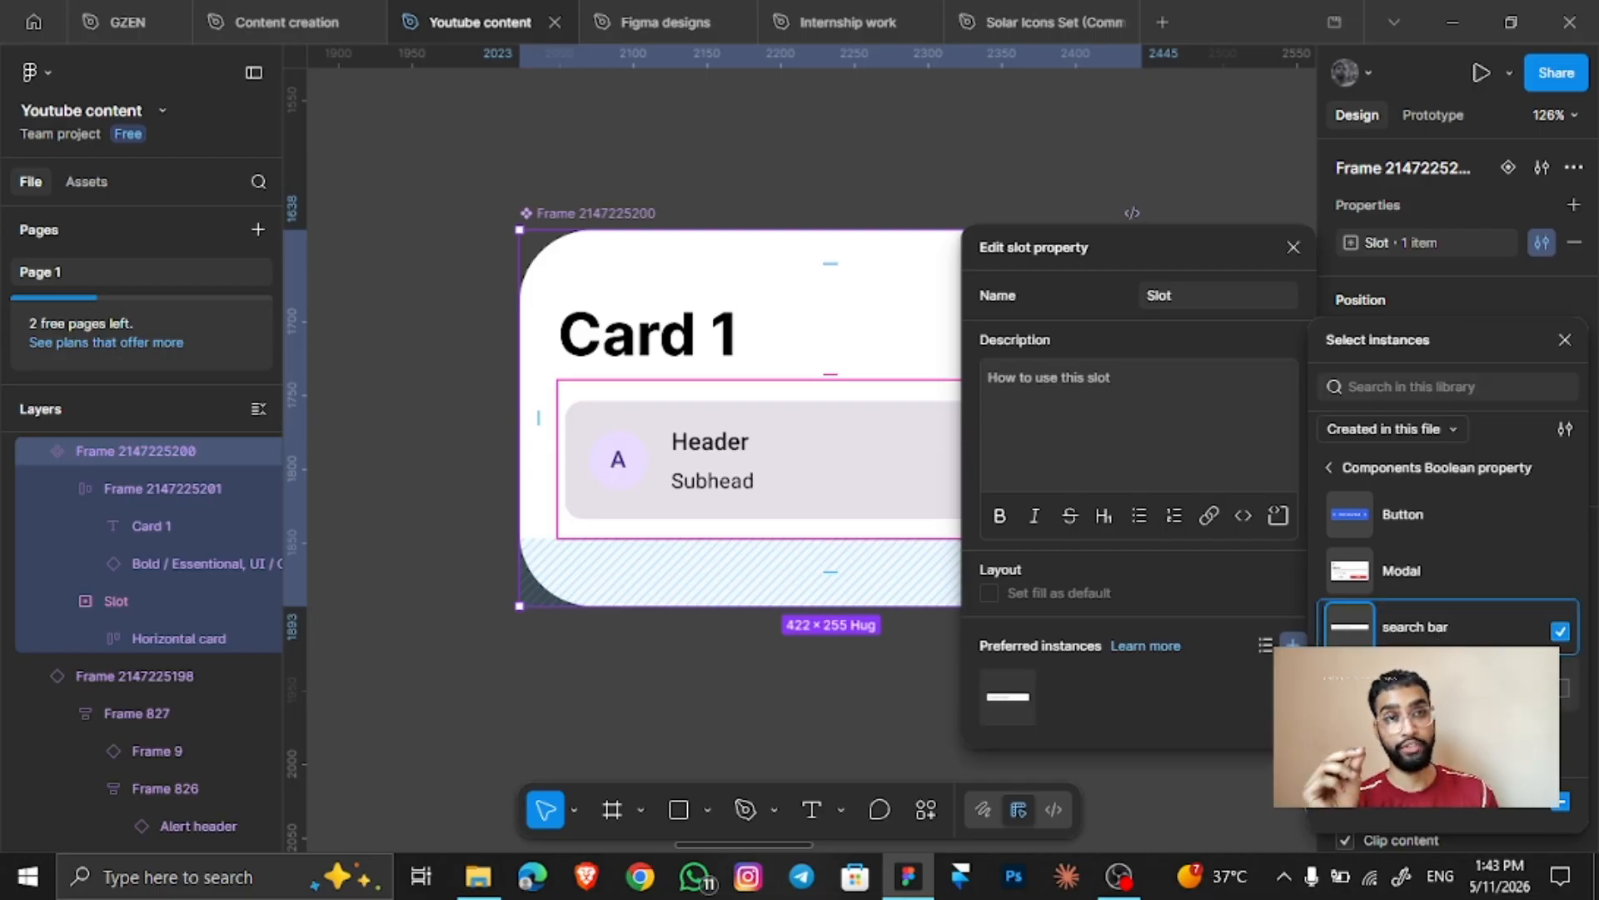
click(1428, 686)
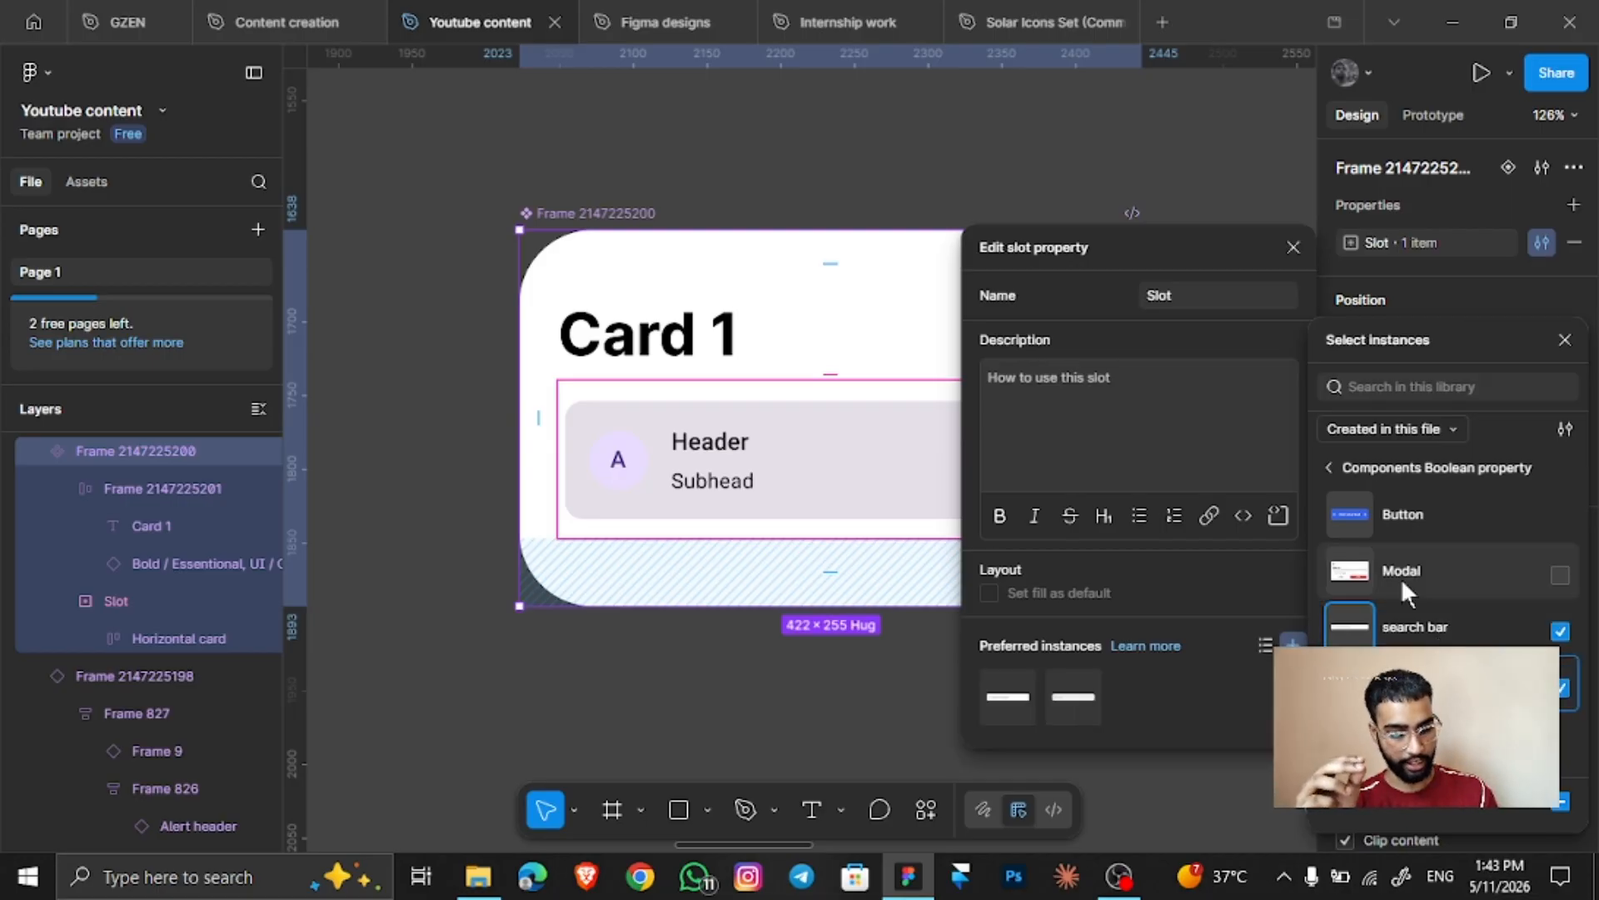
click(1398, 518)
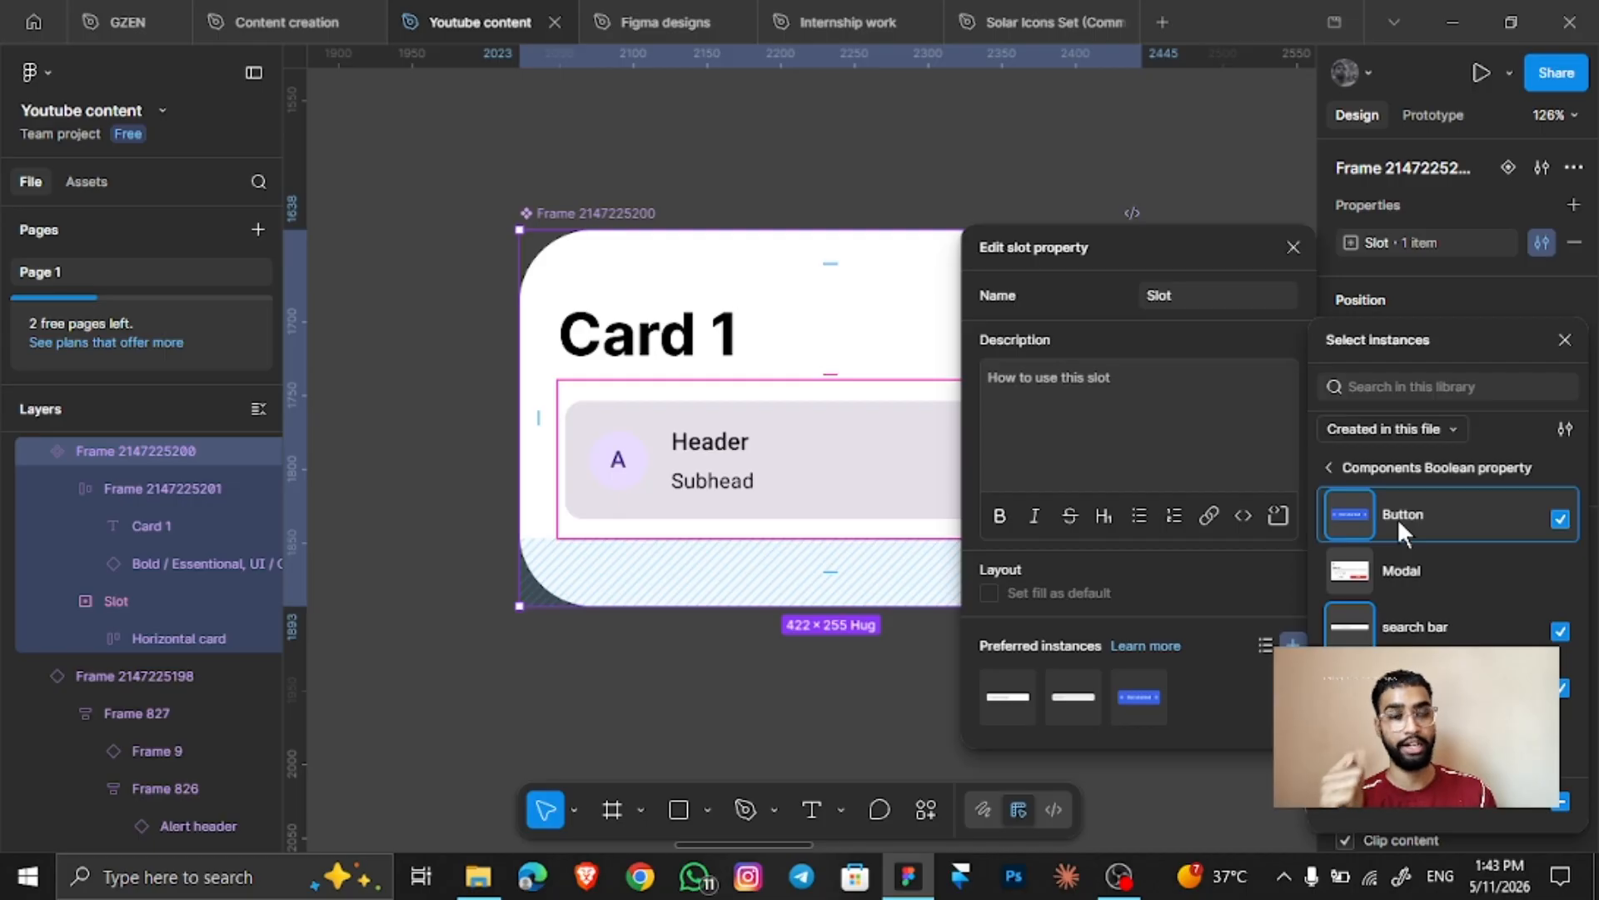
click(1329, 468)
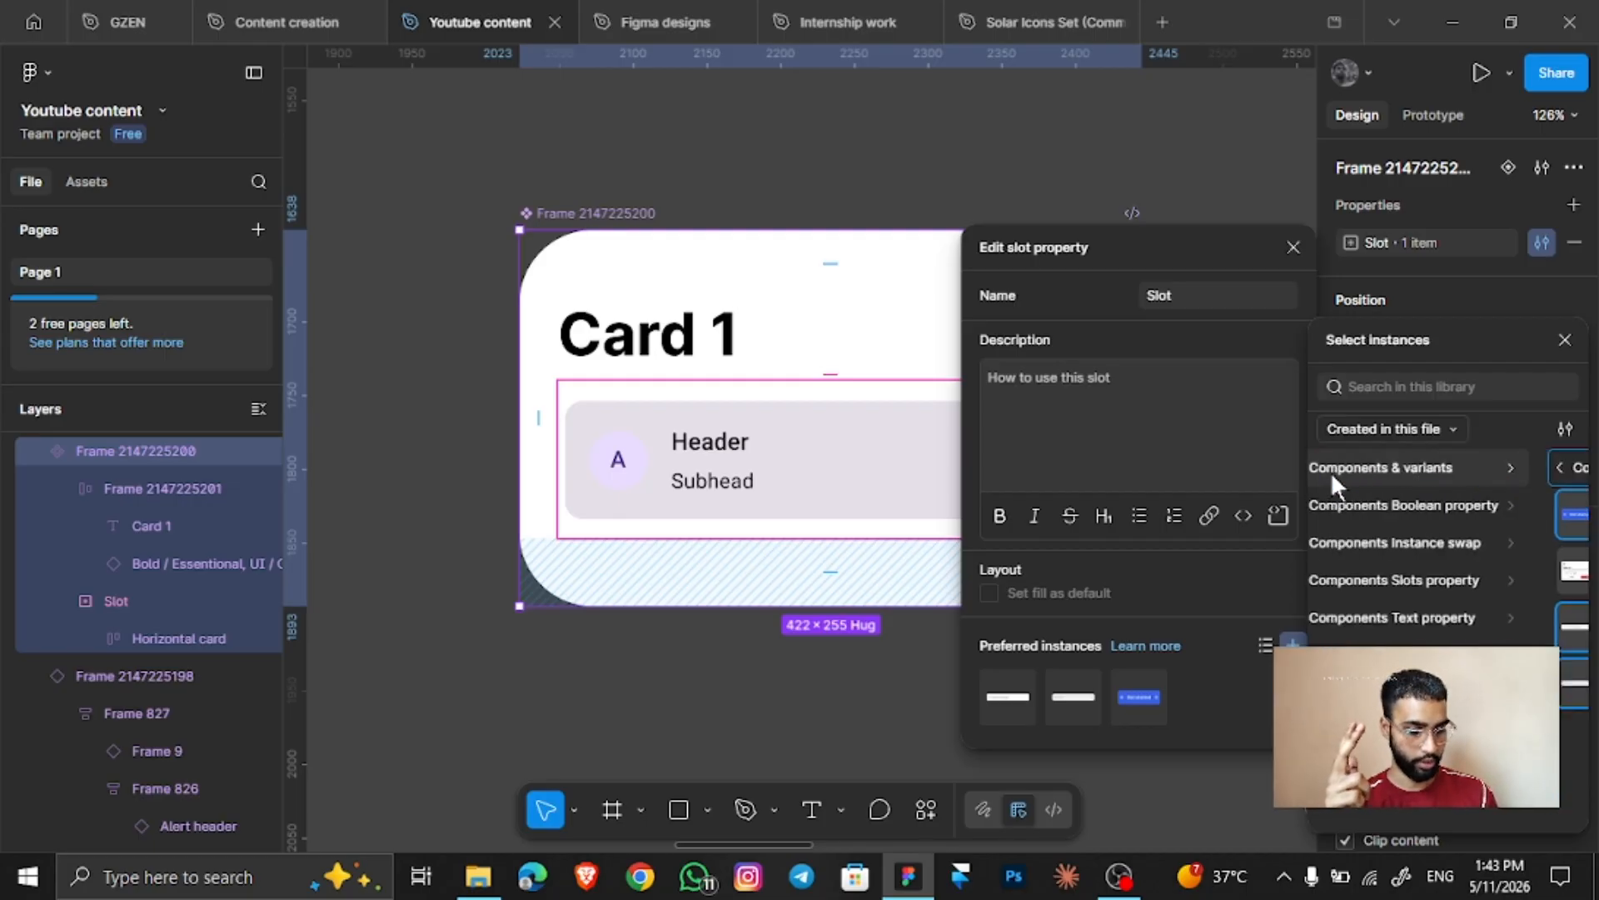
click(1566, 340)
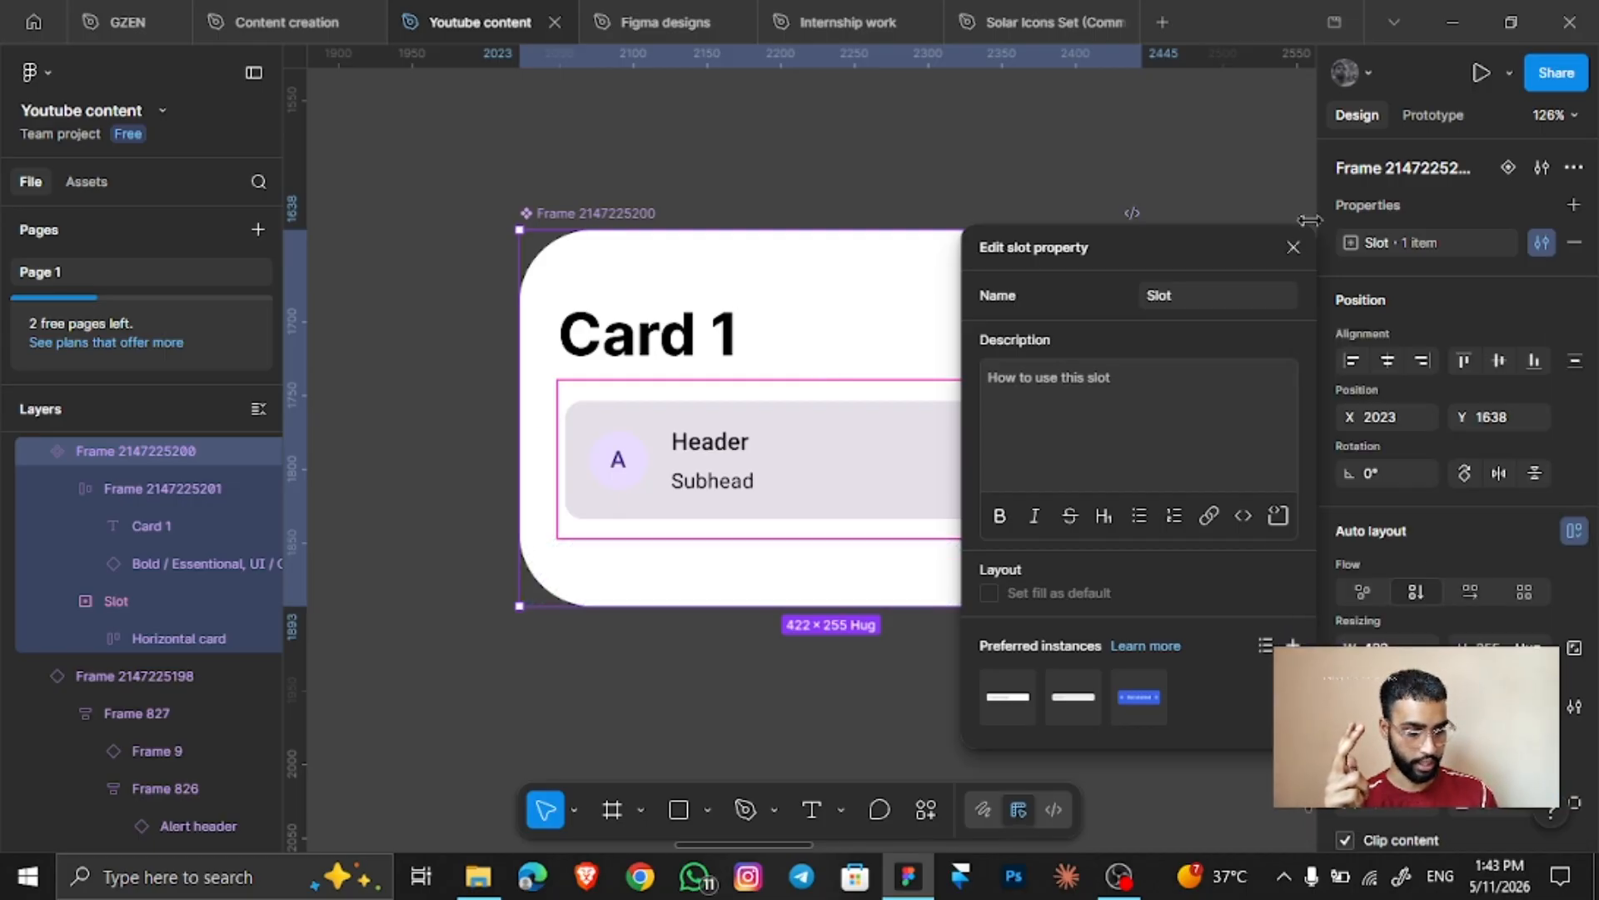
click(1294, 247)
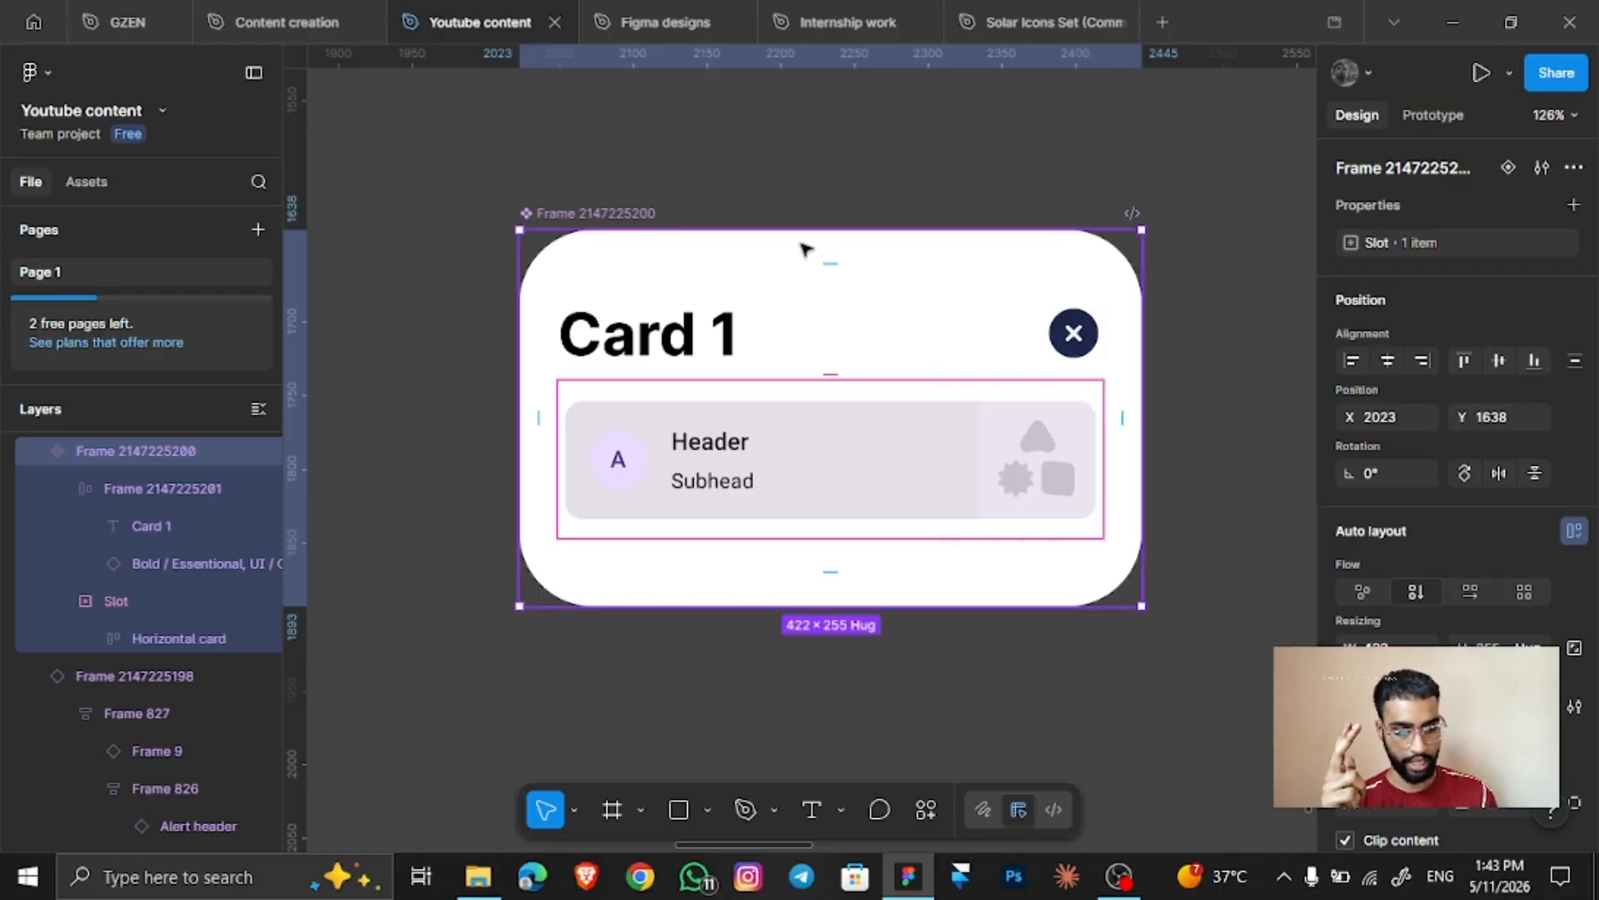
Review the slot property's preferred instances from both the card component and the slot itself, and inspect the nested Horizontal card
double_click(1471, 239)
click(1176, 343)
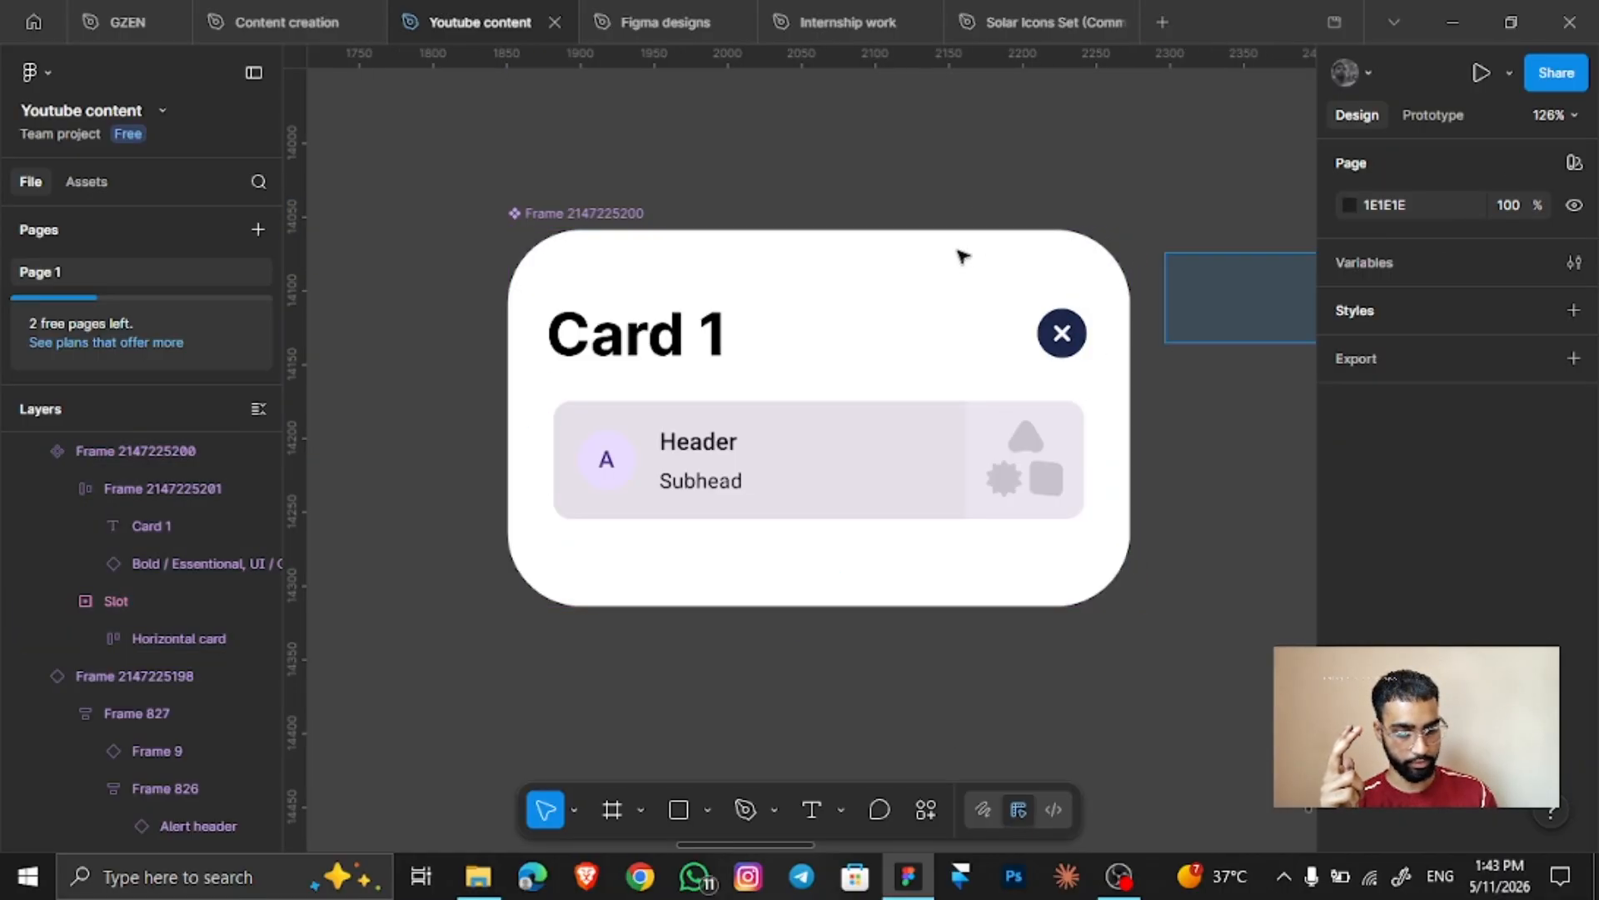
click(956, 256)
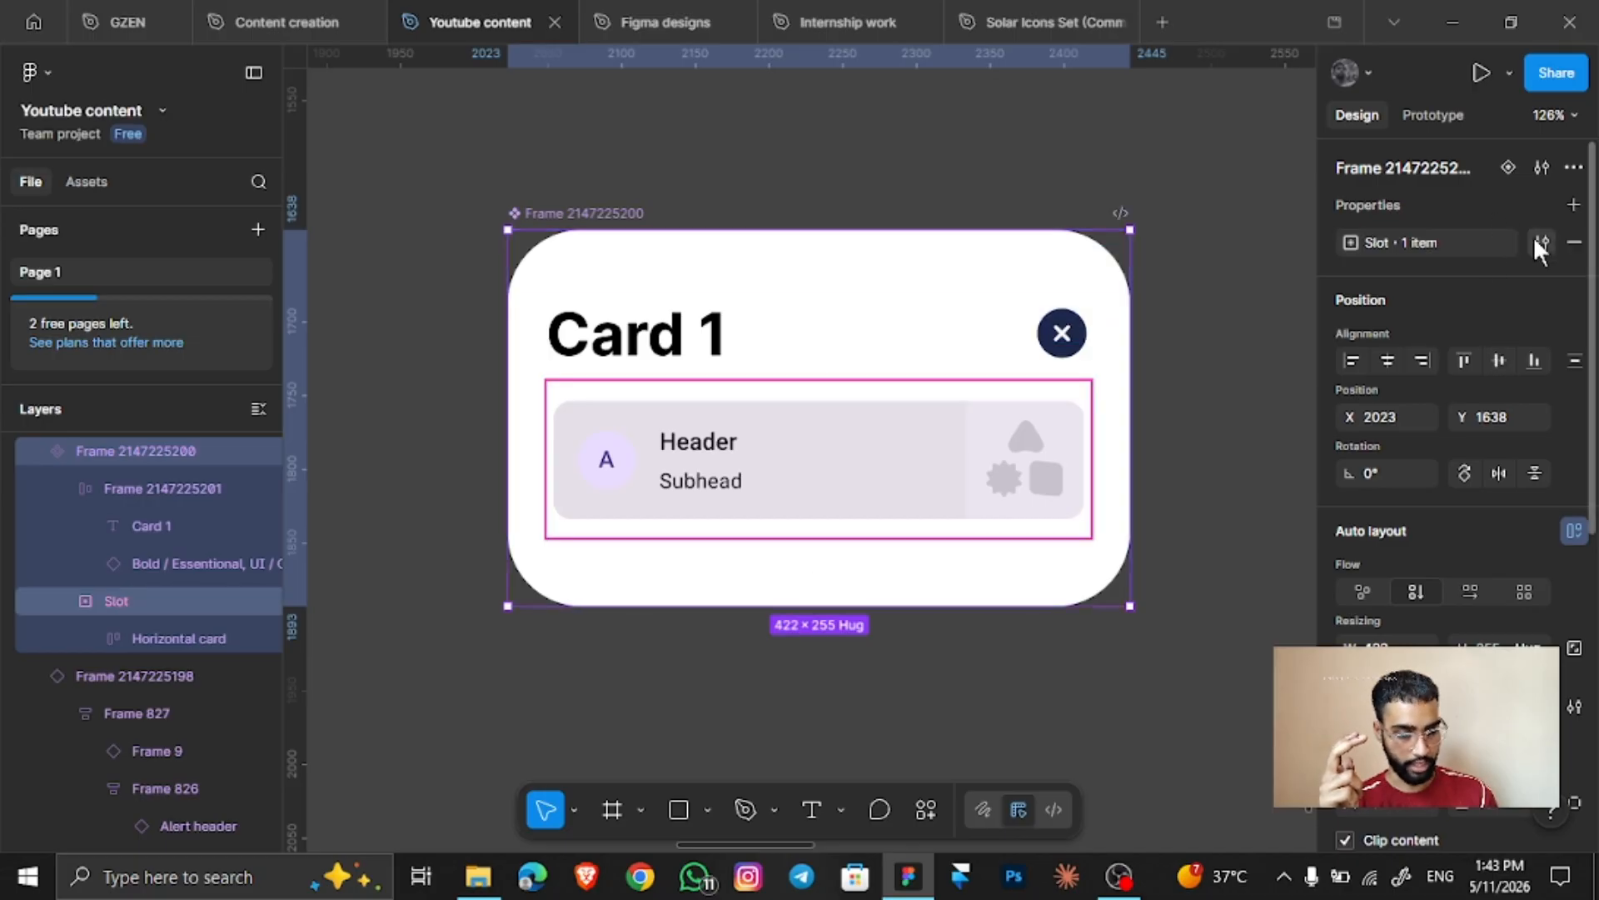
click(1540, 241)
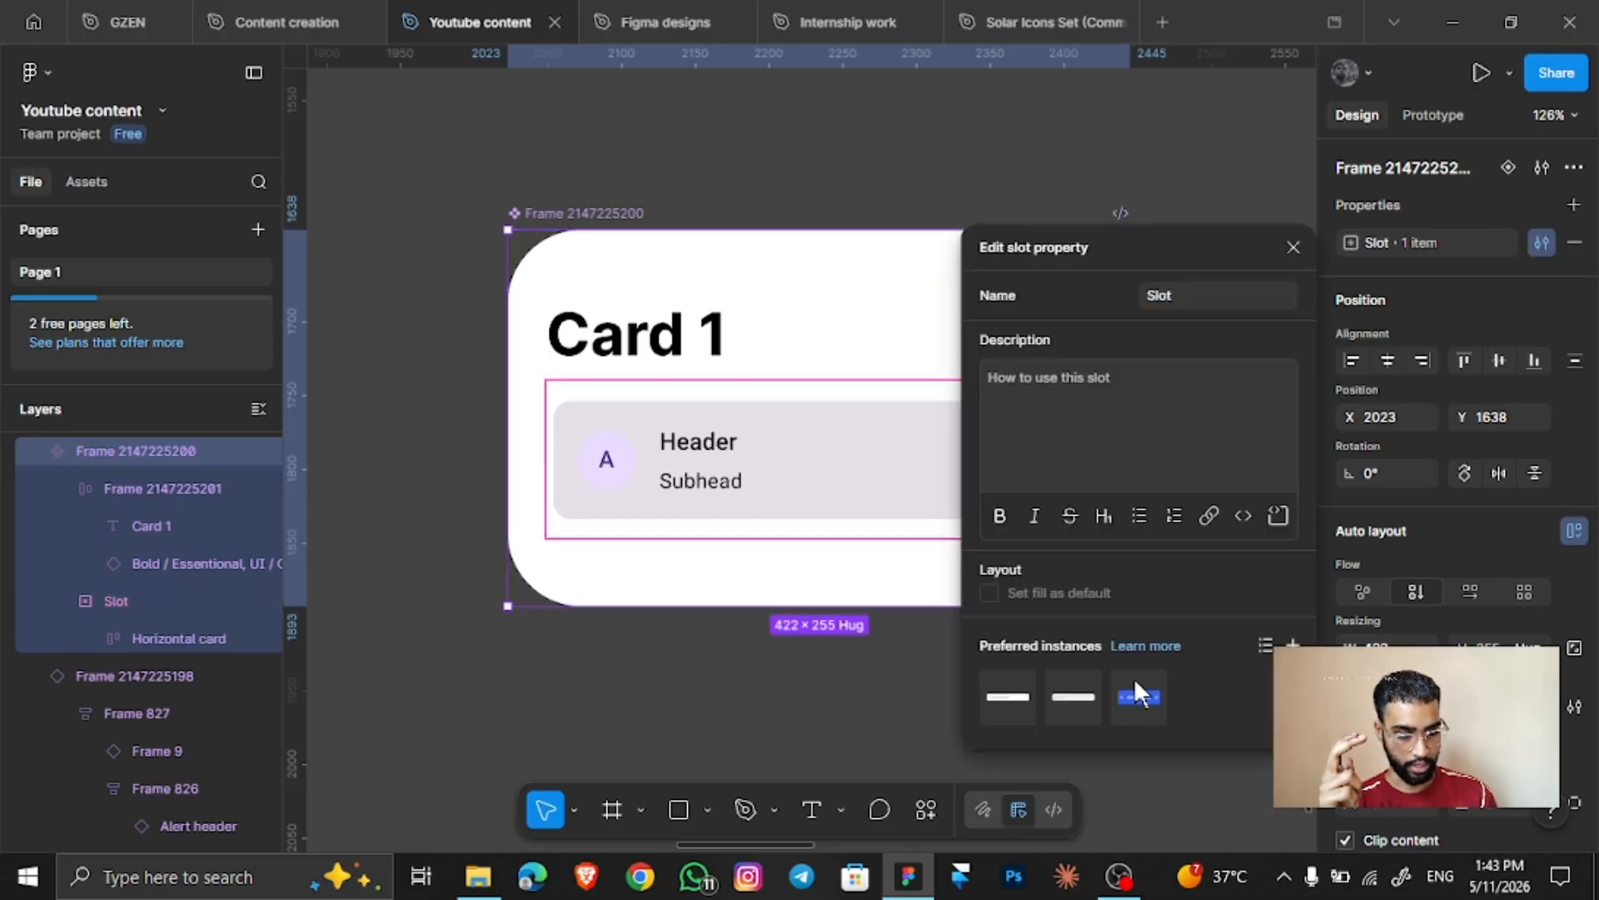
click(739, 460)
click(739, 460)
click(739, 460)
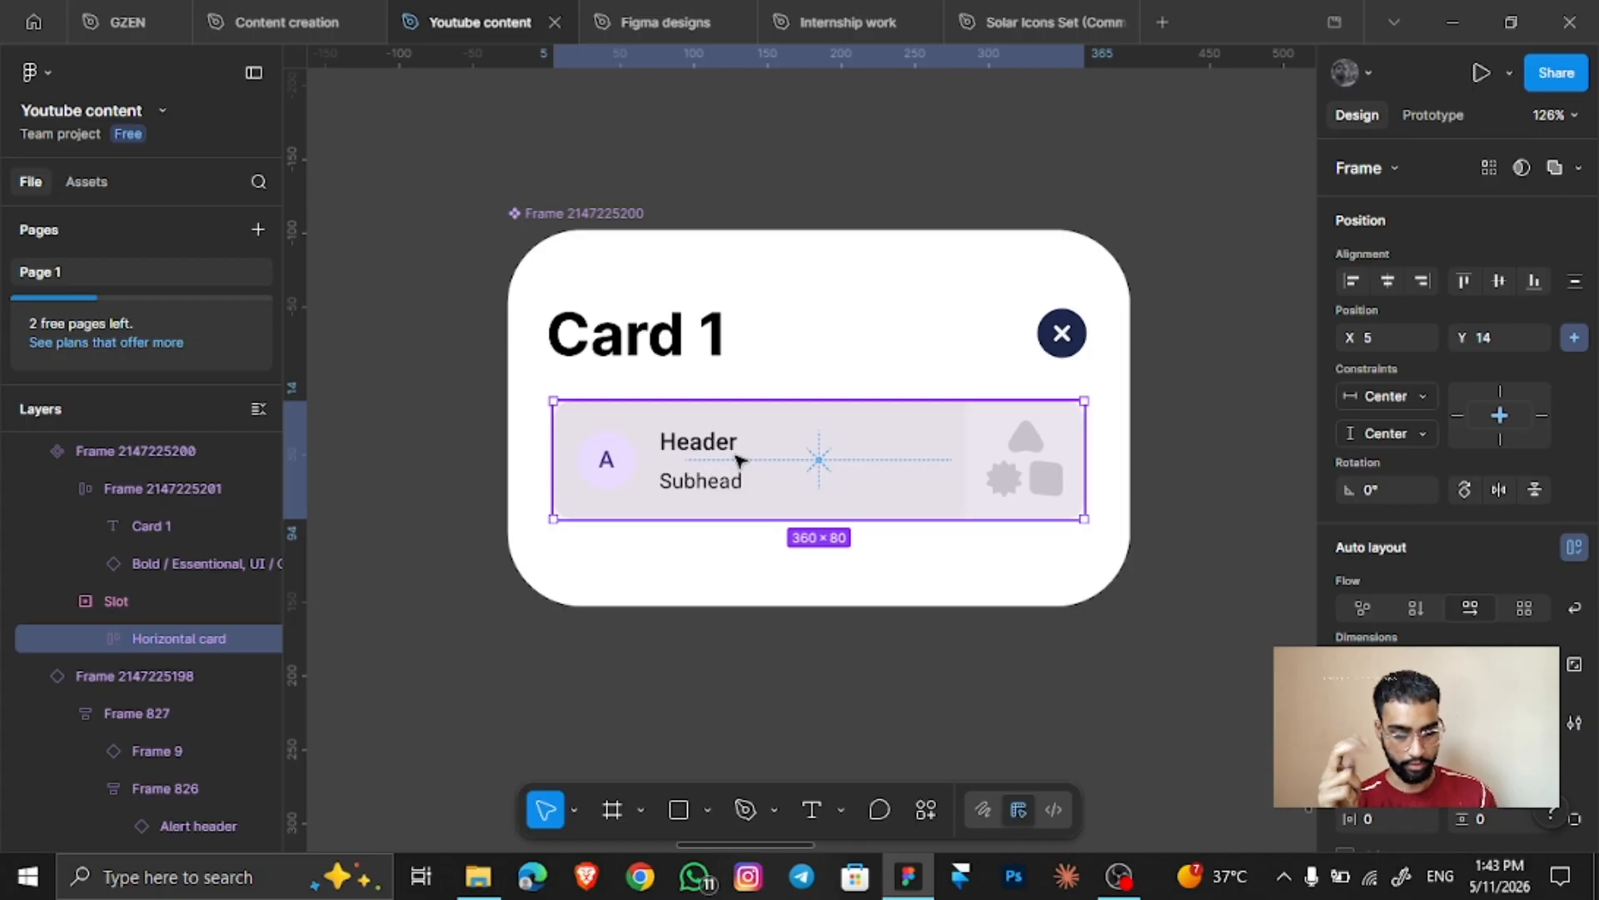
key(Escape)
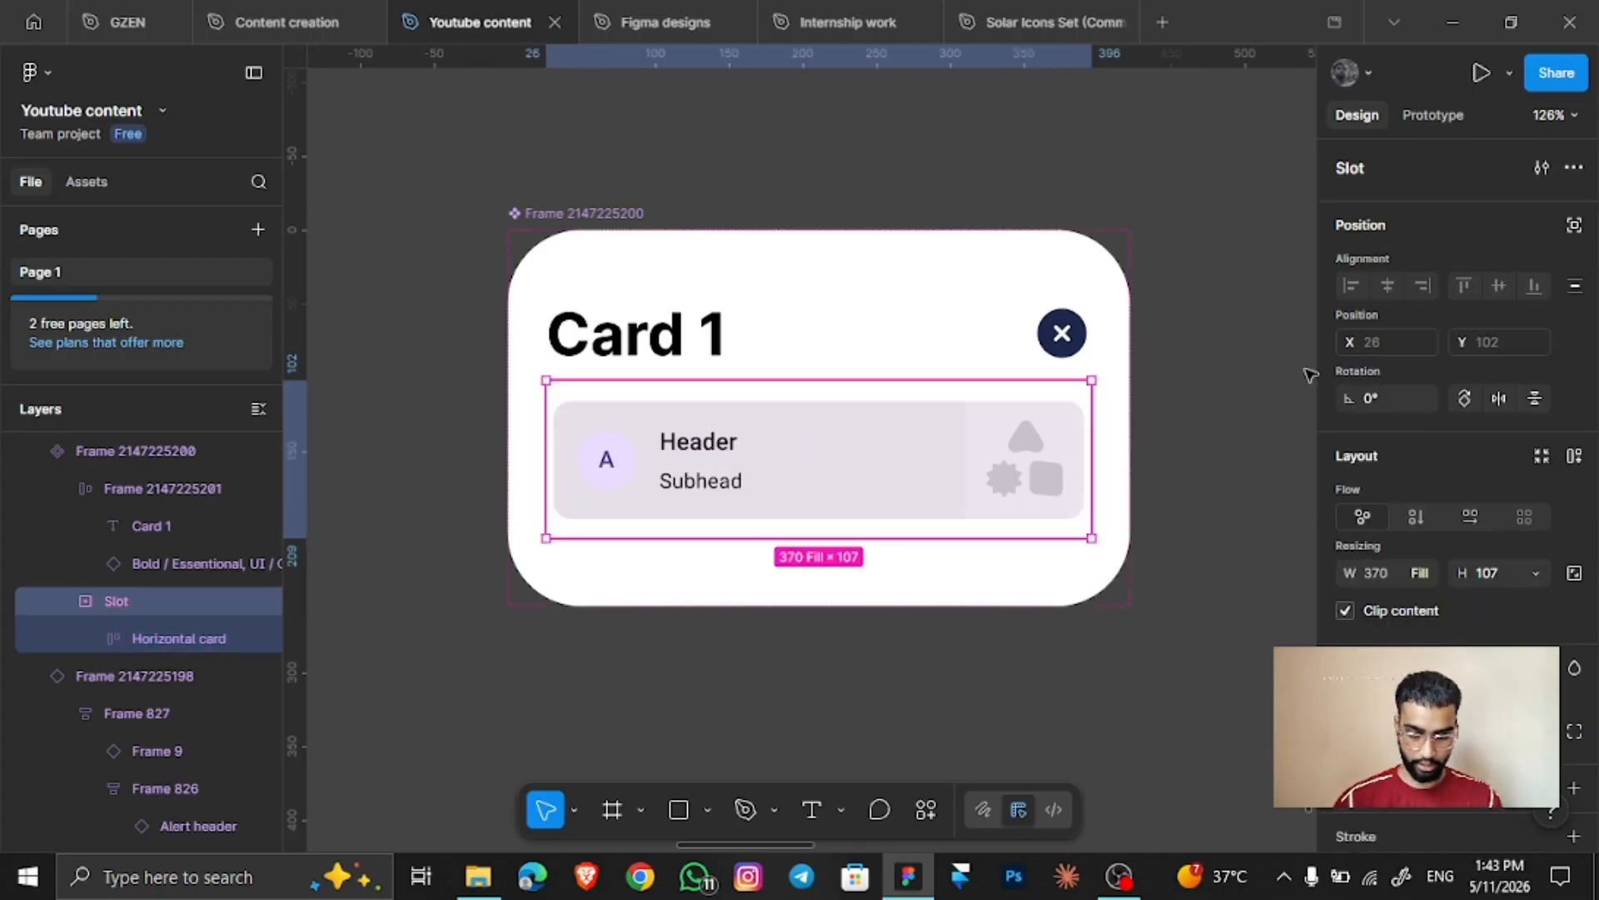
click(1540, 167)
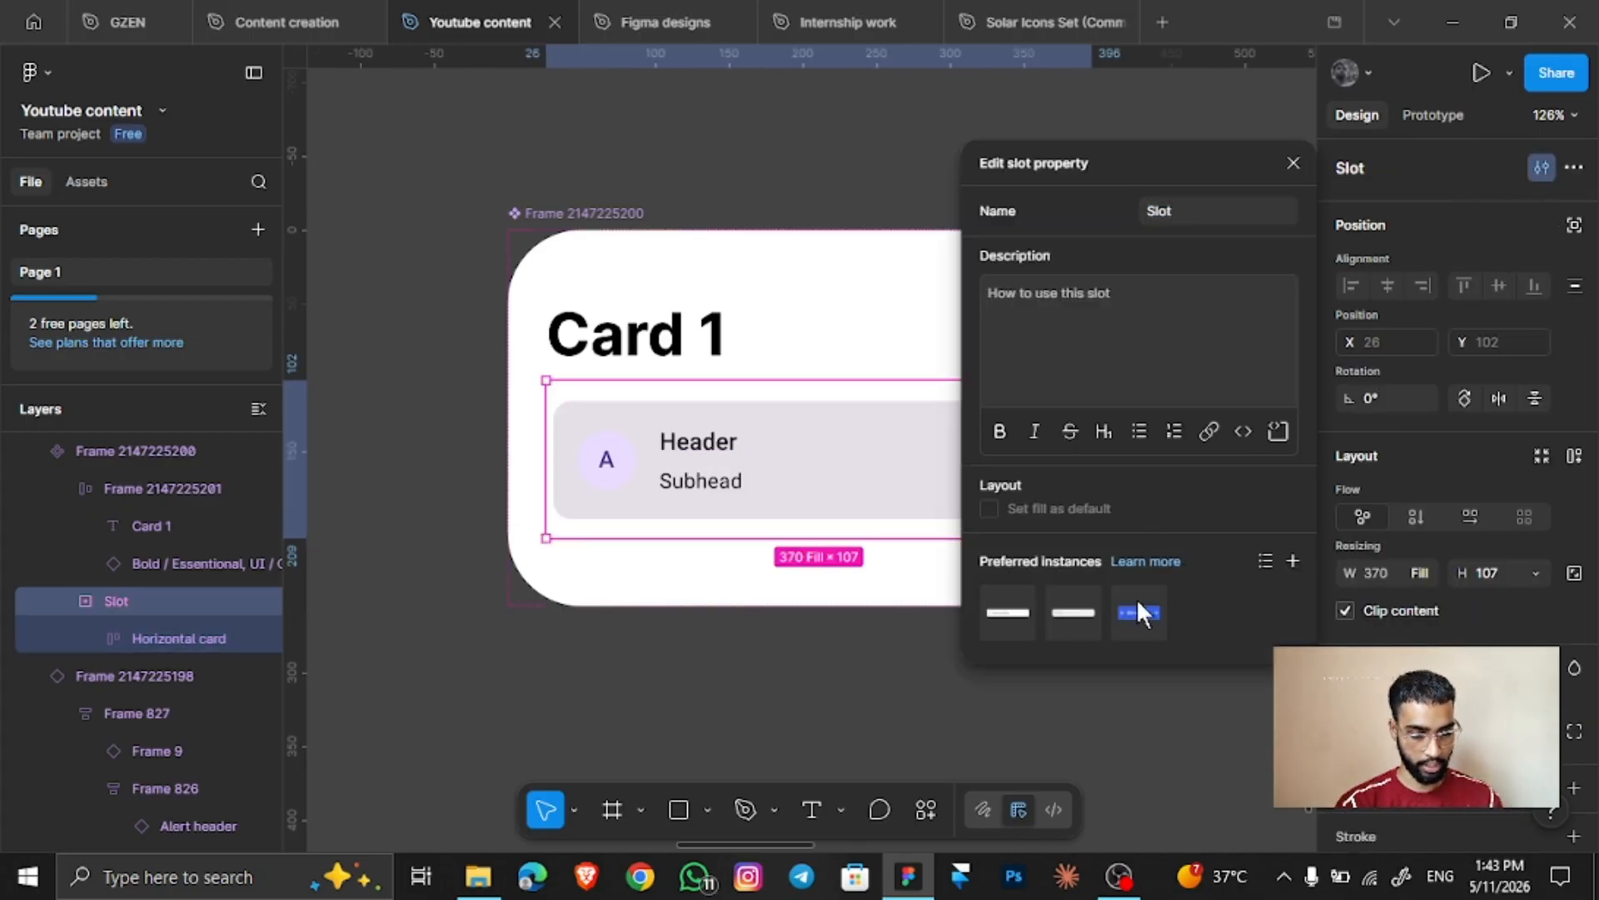
double_click(732, 450)
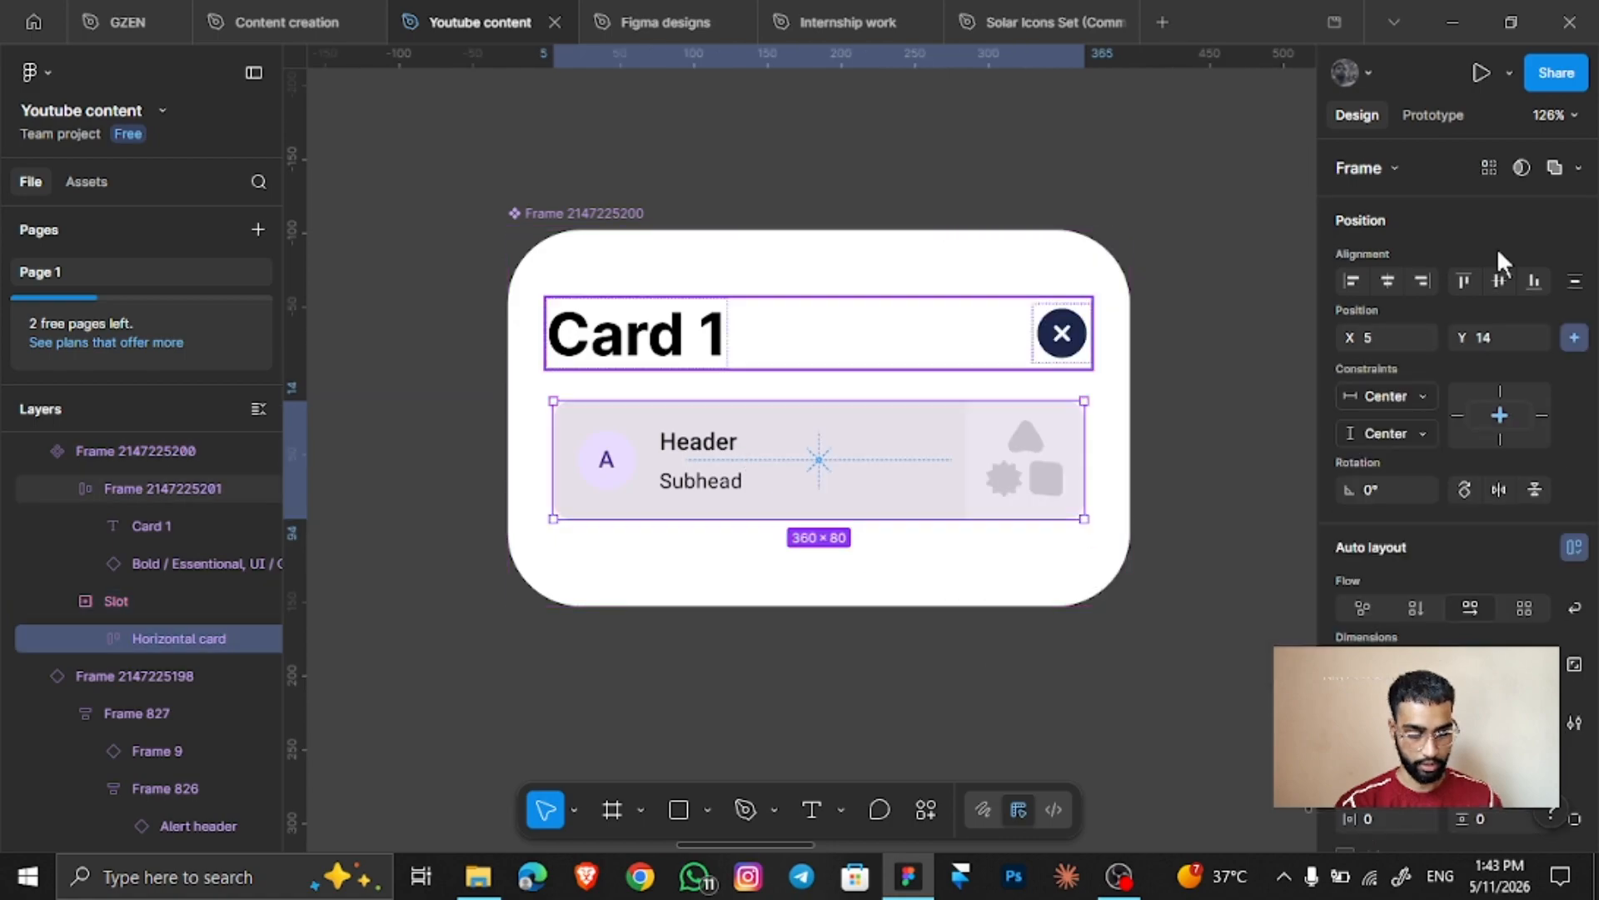
click(1054, 390)
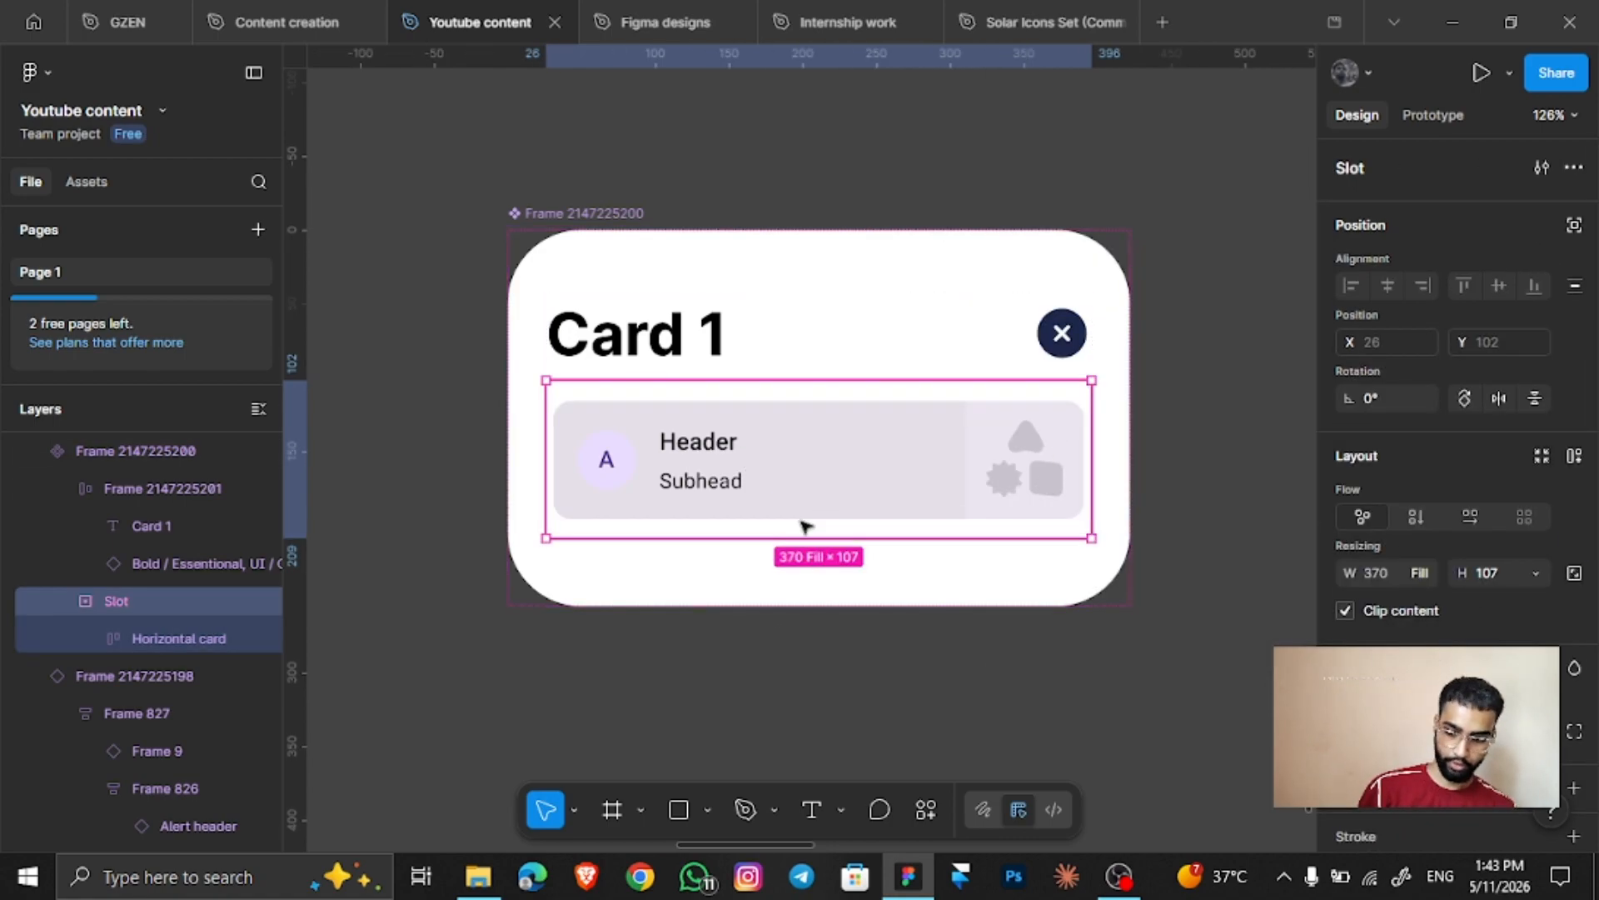
click(767, 589)
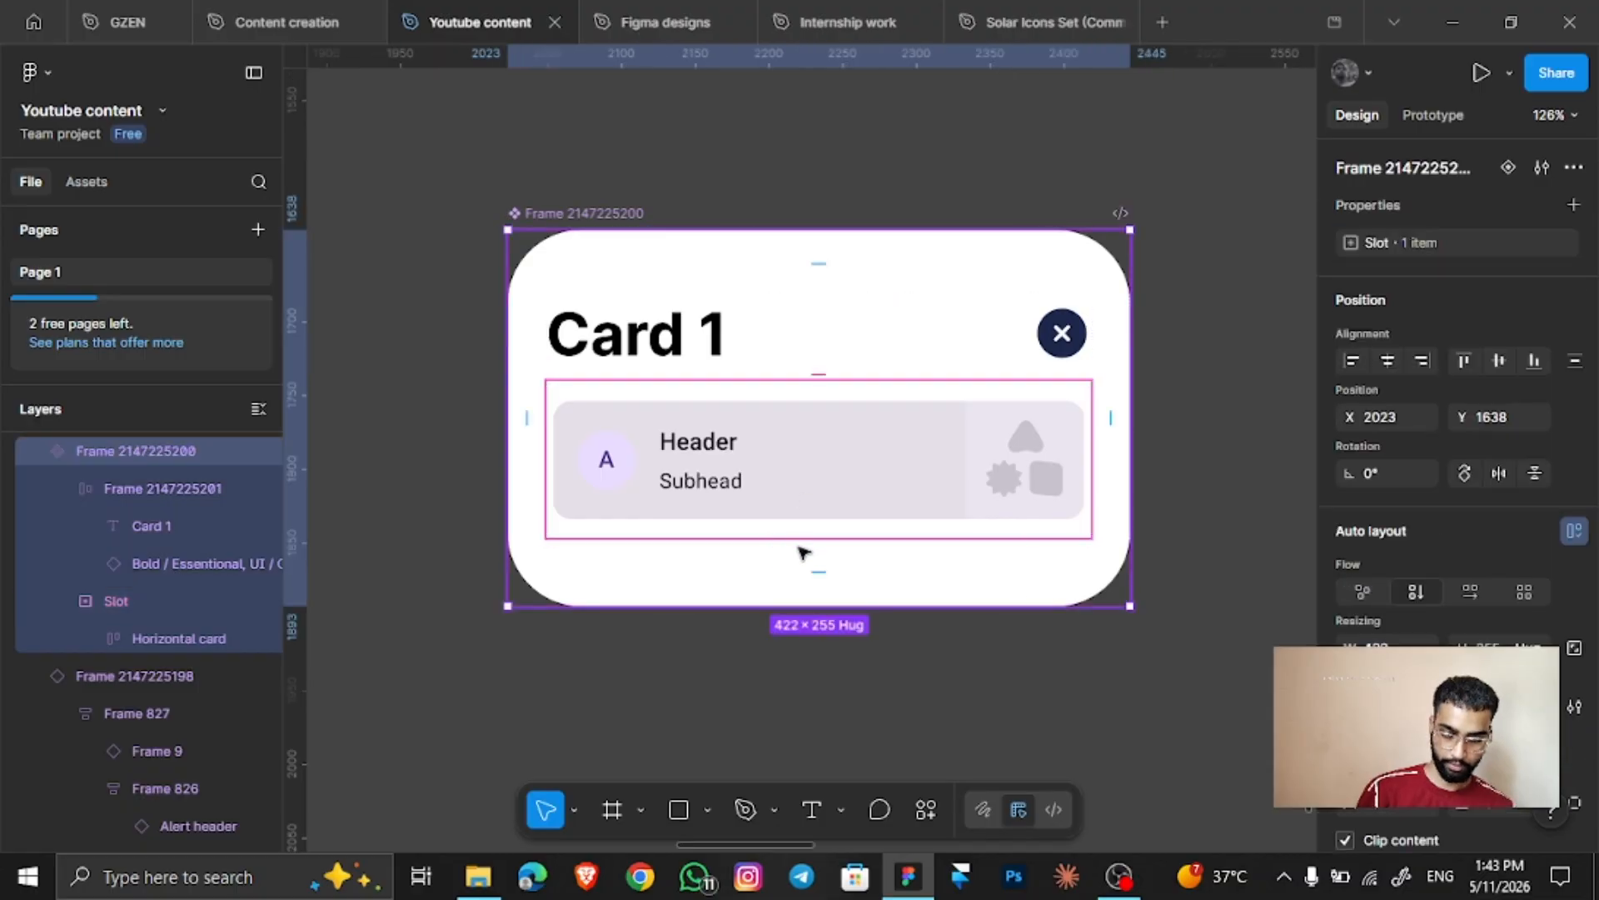
Duplicate the slot with its Horizontal card inside the card component
click(808, 483)
scroll(808, 563, up, 3)
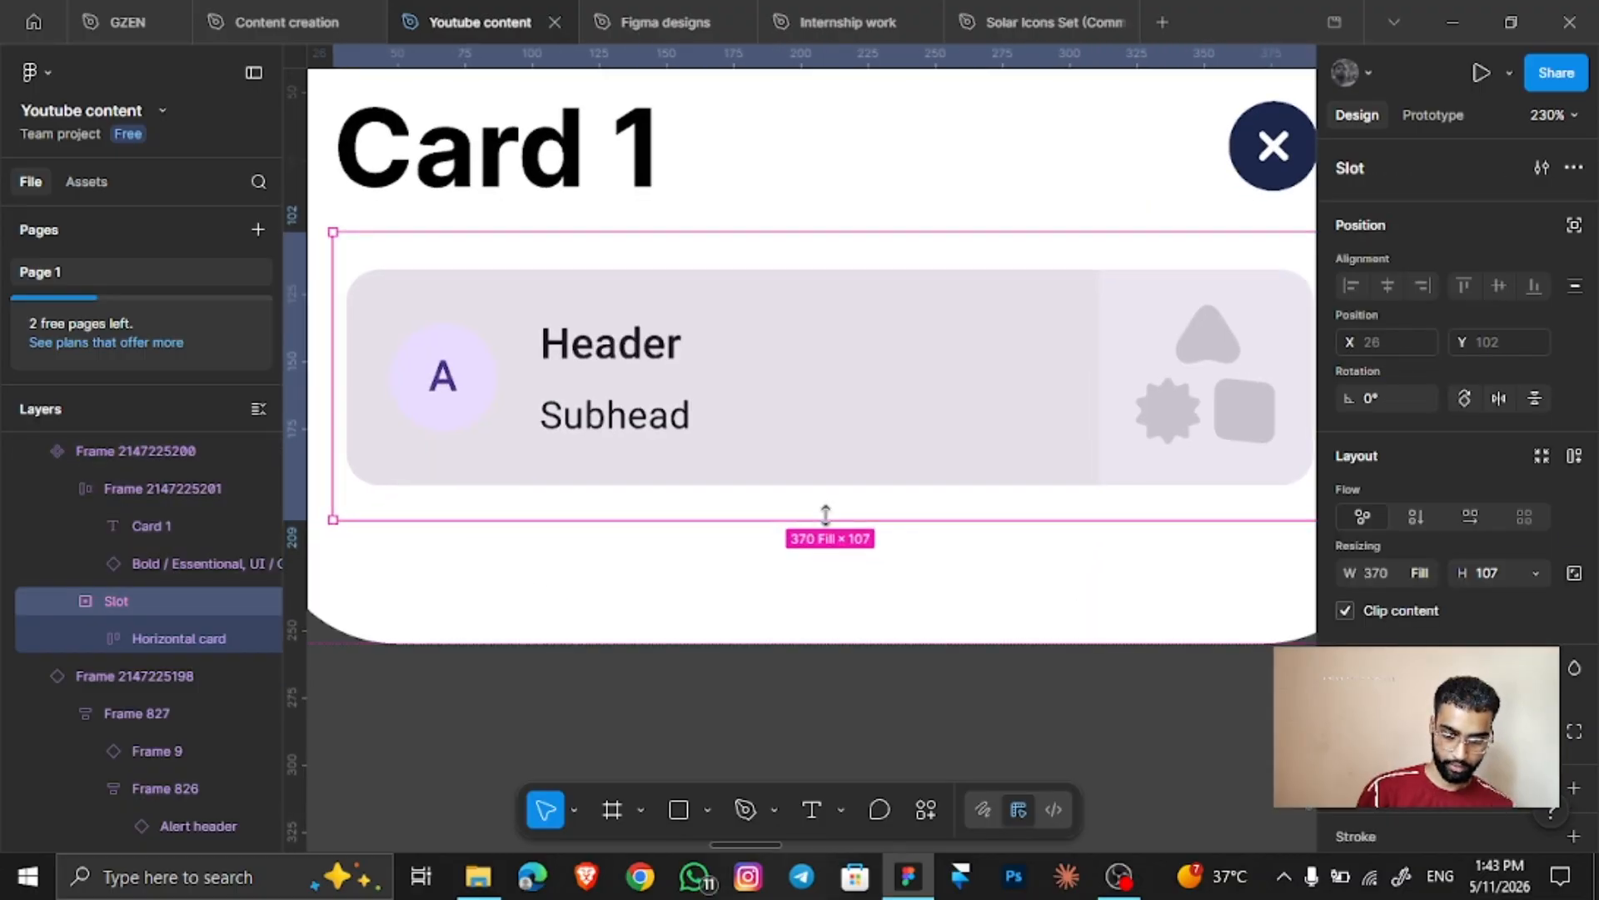
scroll(825, 517, down, 5)
key(ctrl+d)
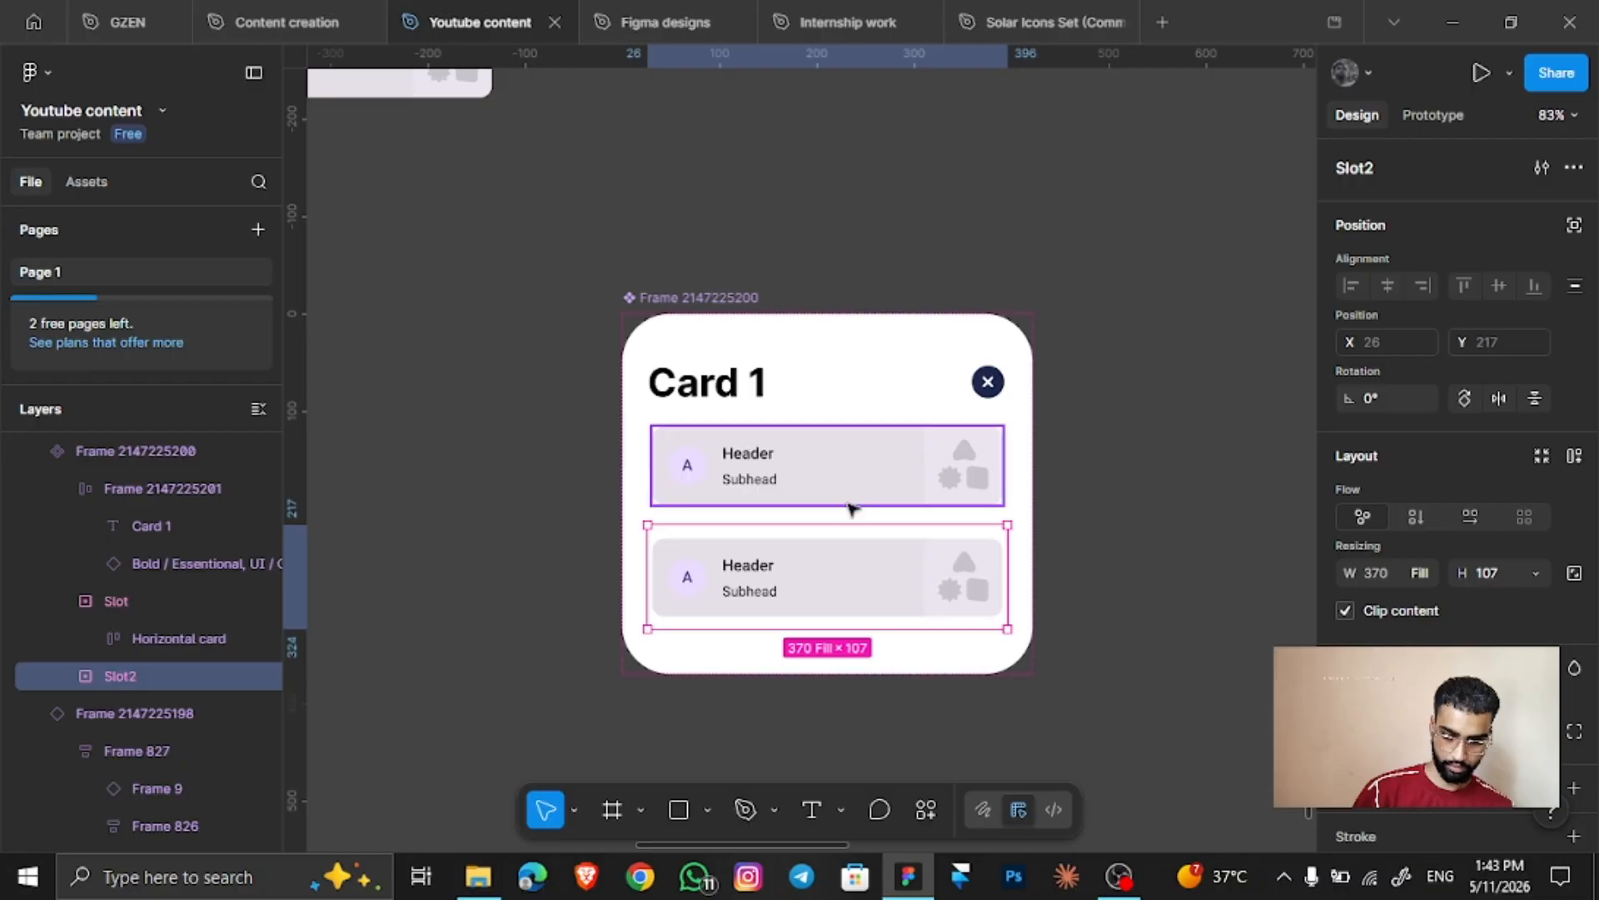
click(1162, 535)
Inspect the duplicated slot, its nested Horizontal card, and its slot property settings with the preferred instances
click(859, 582)
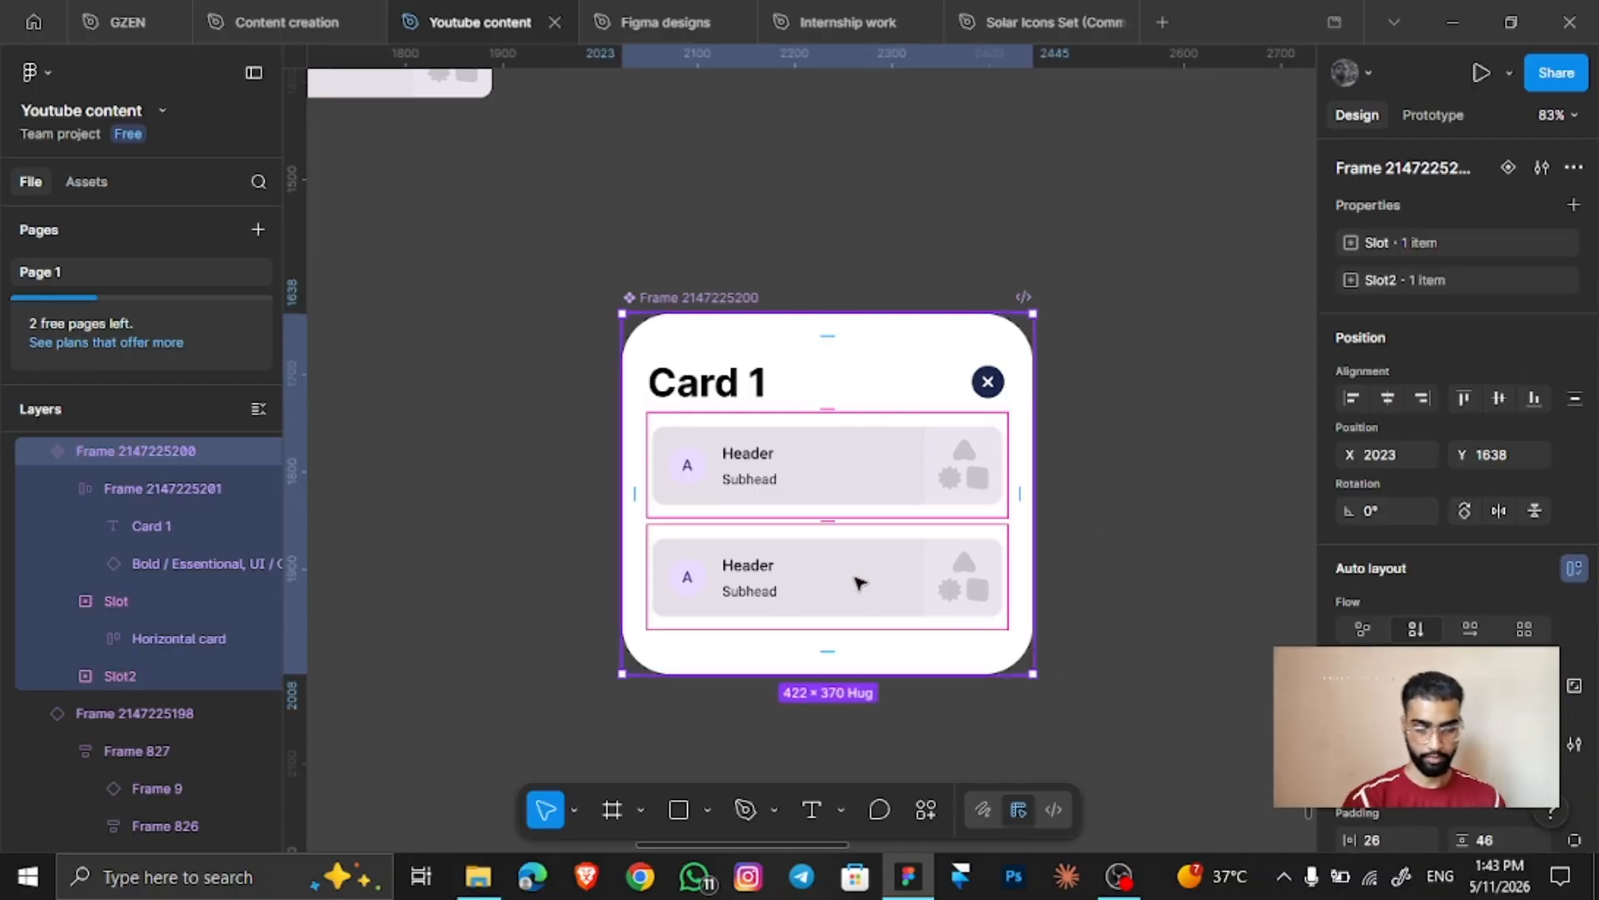
click(859, 582)
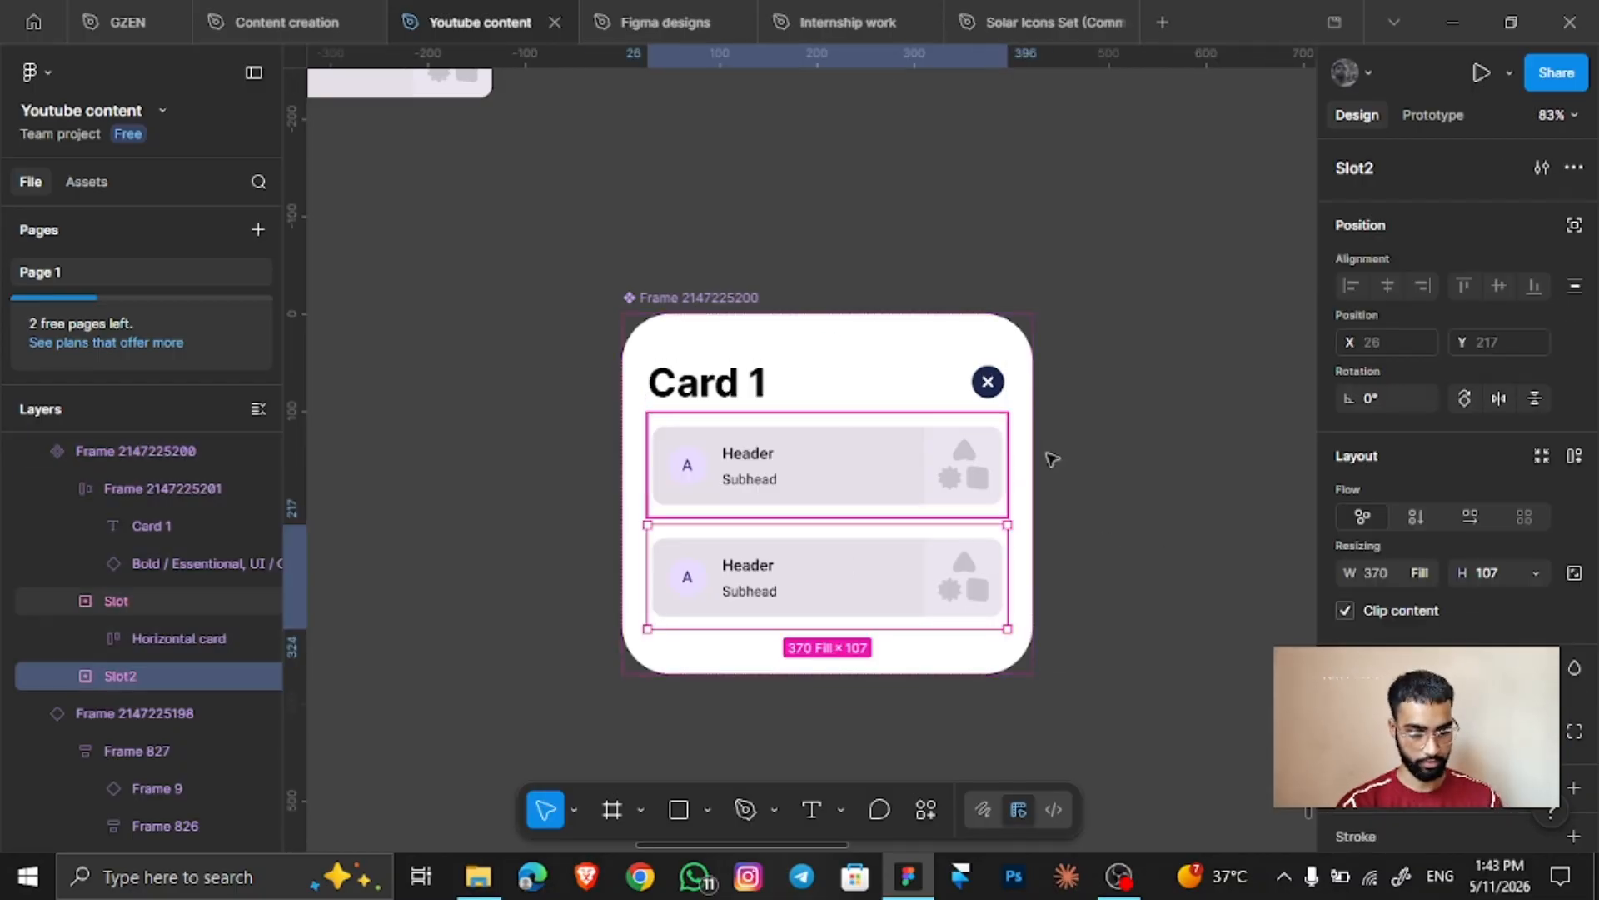
click(838, 572)
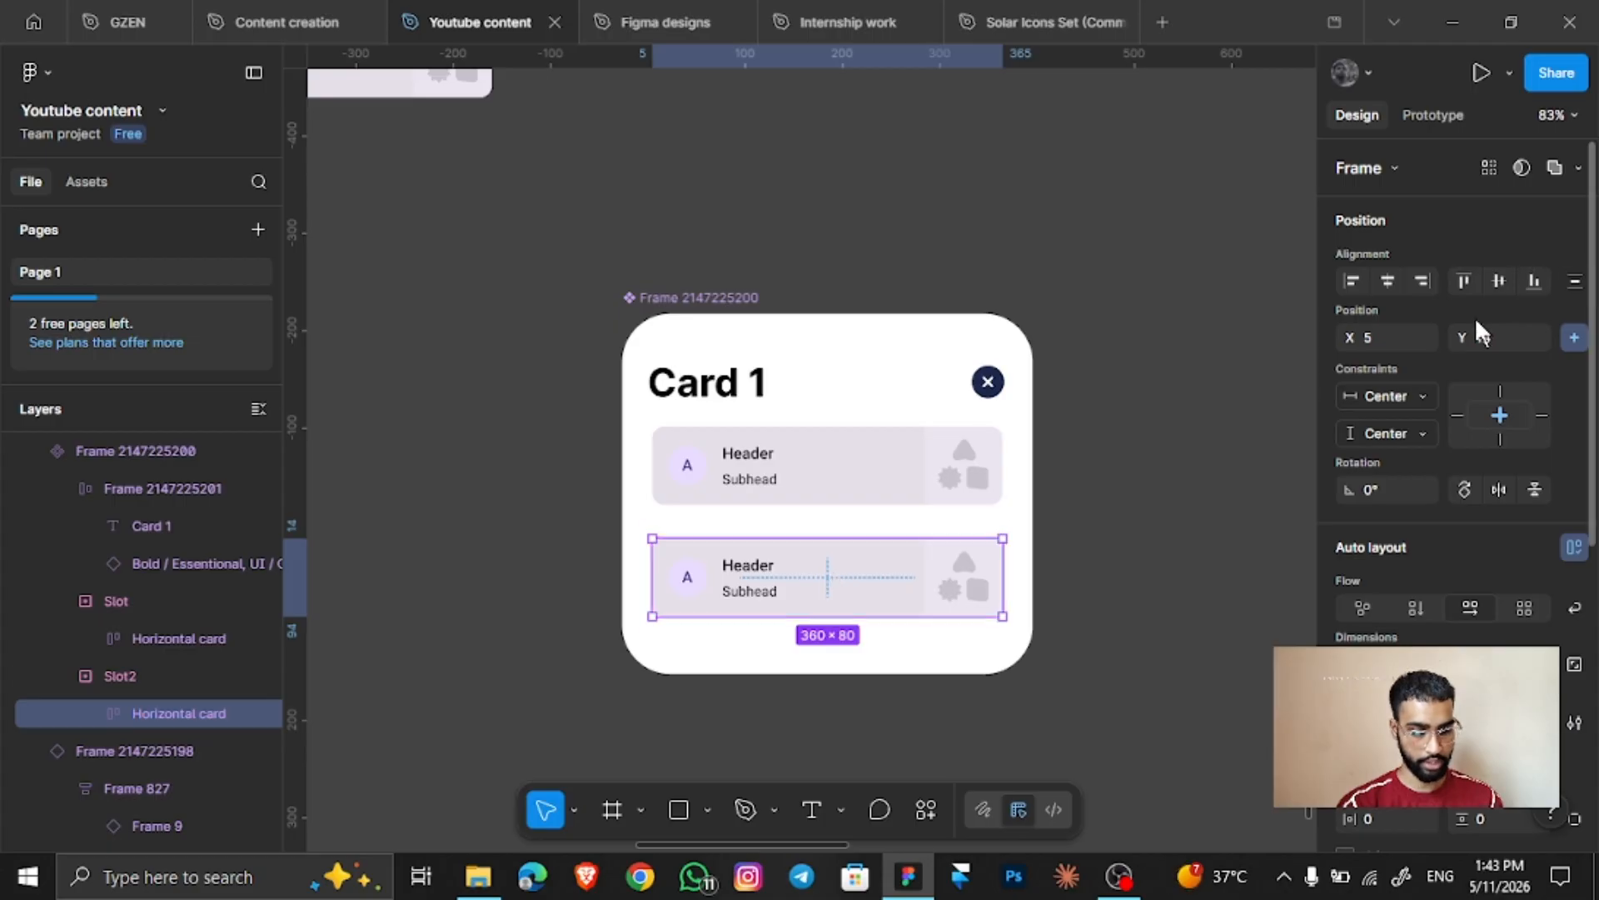
key(Escape)
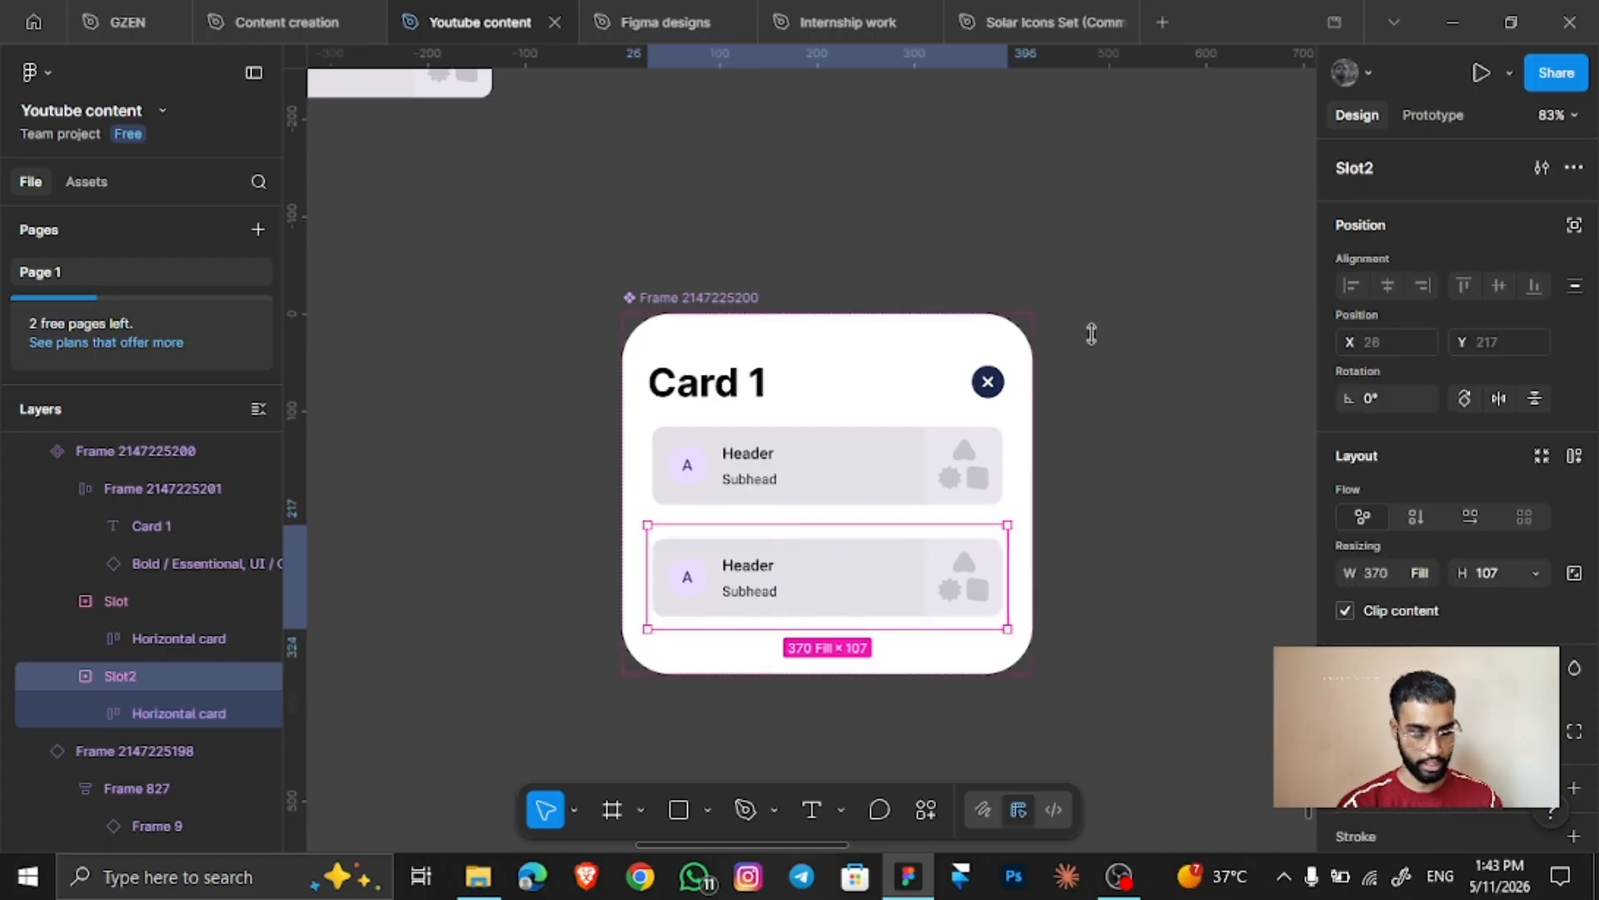
click(1540, 164)
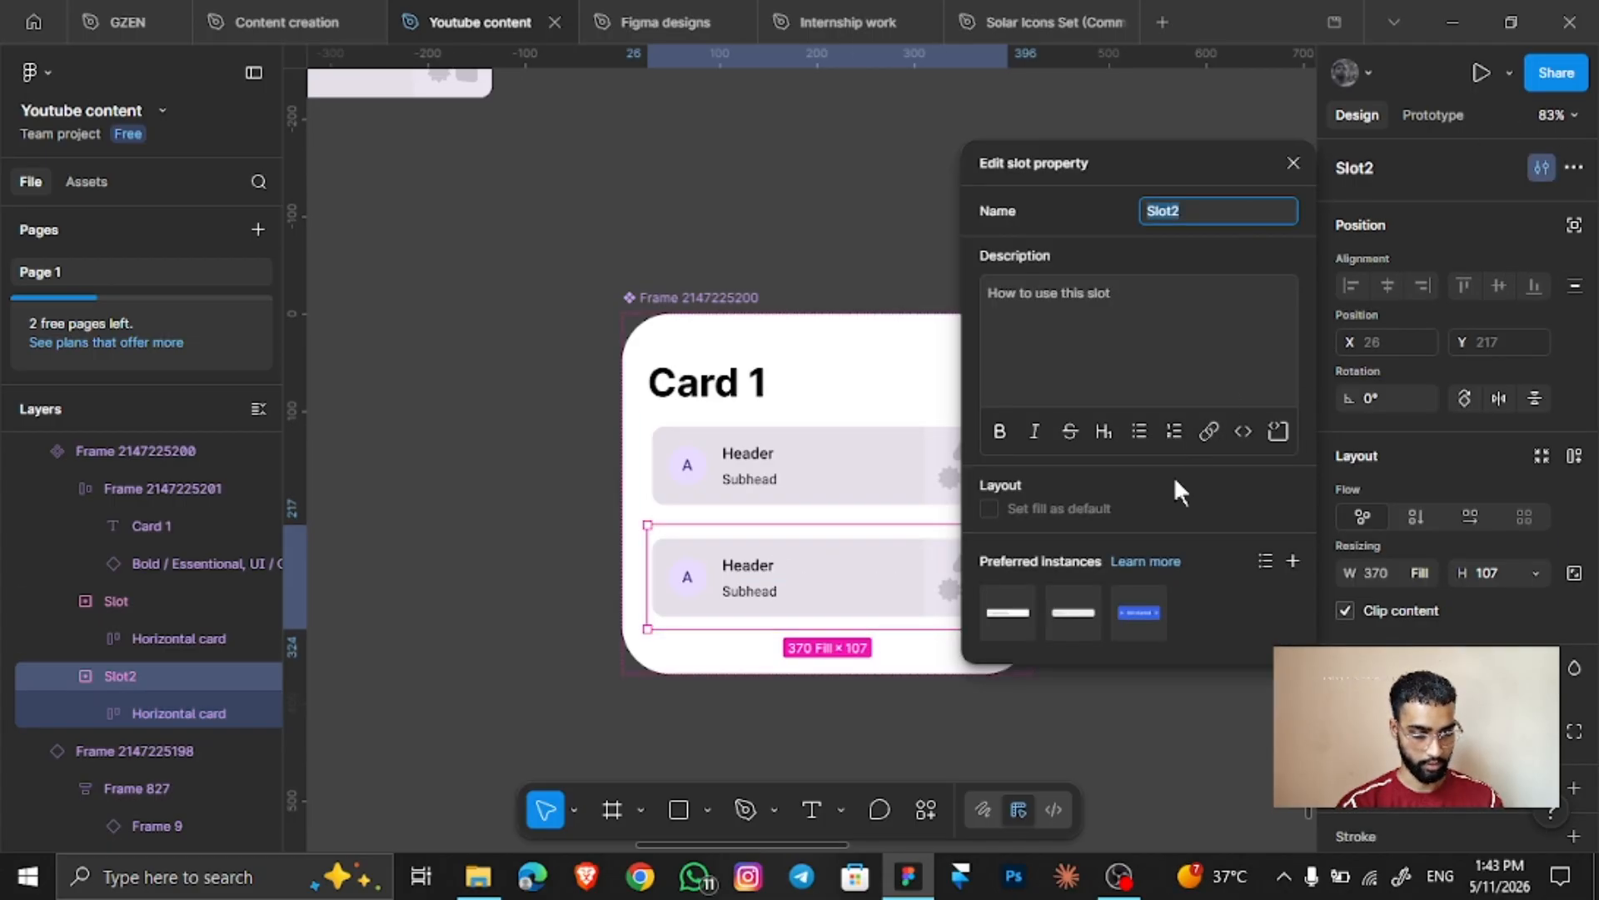
click(982, 505)
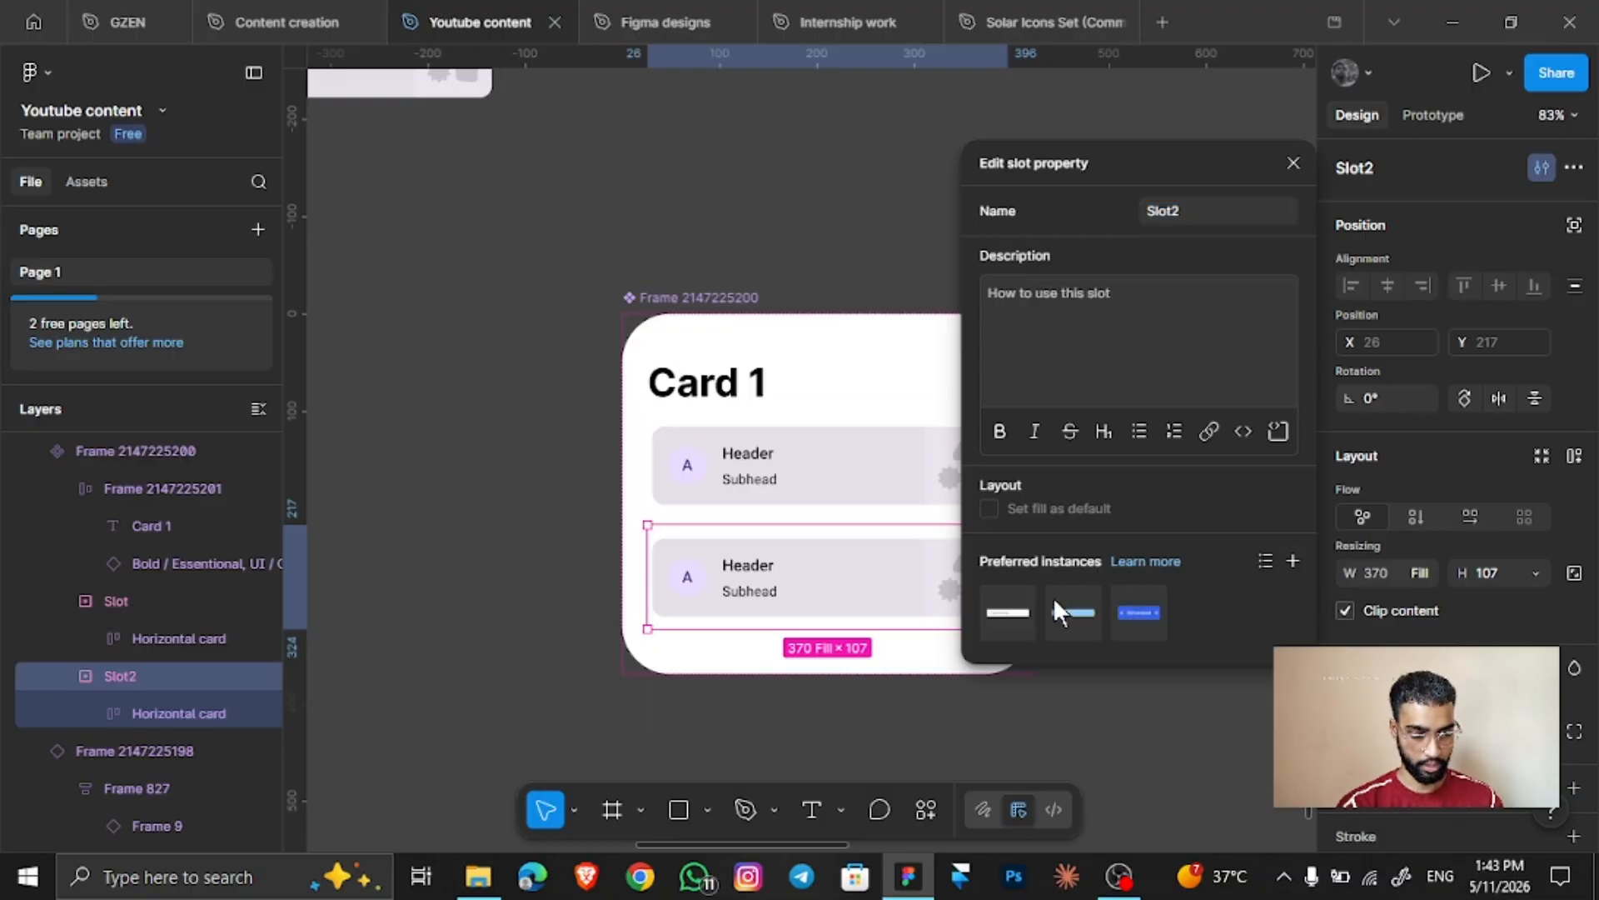
drag(1052, 597, 1292, 153)
click(1293, 160)
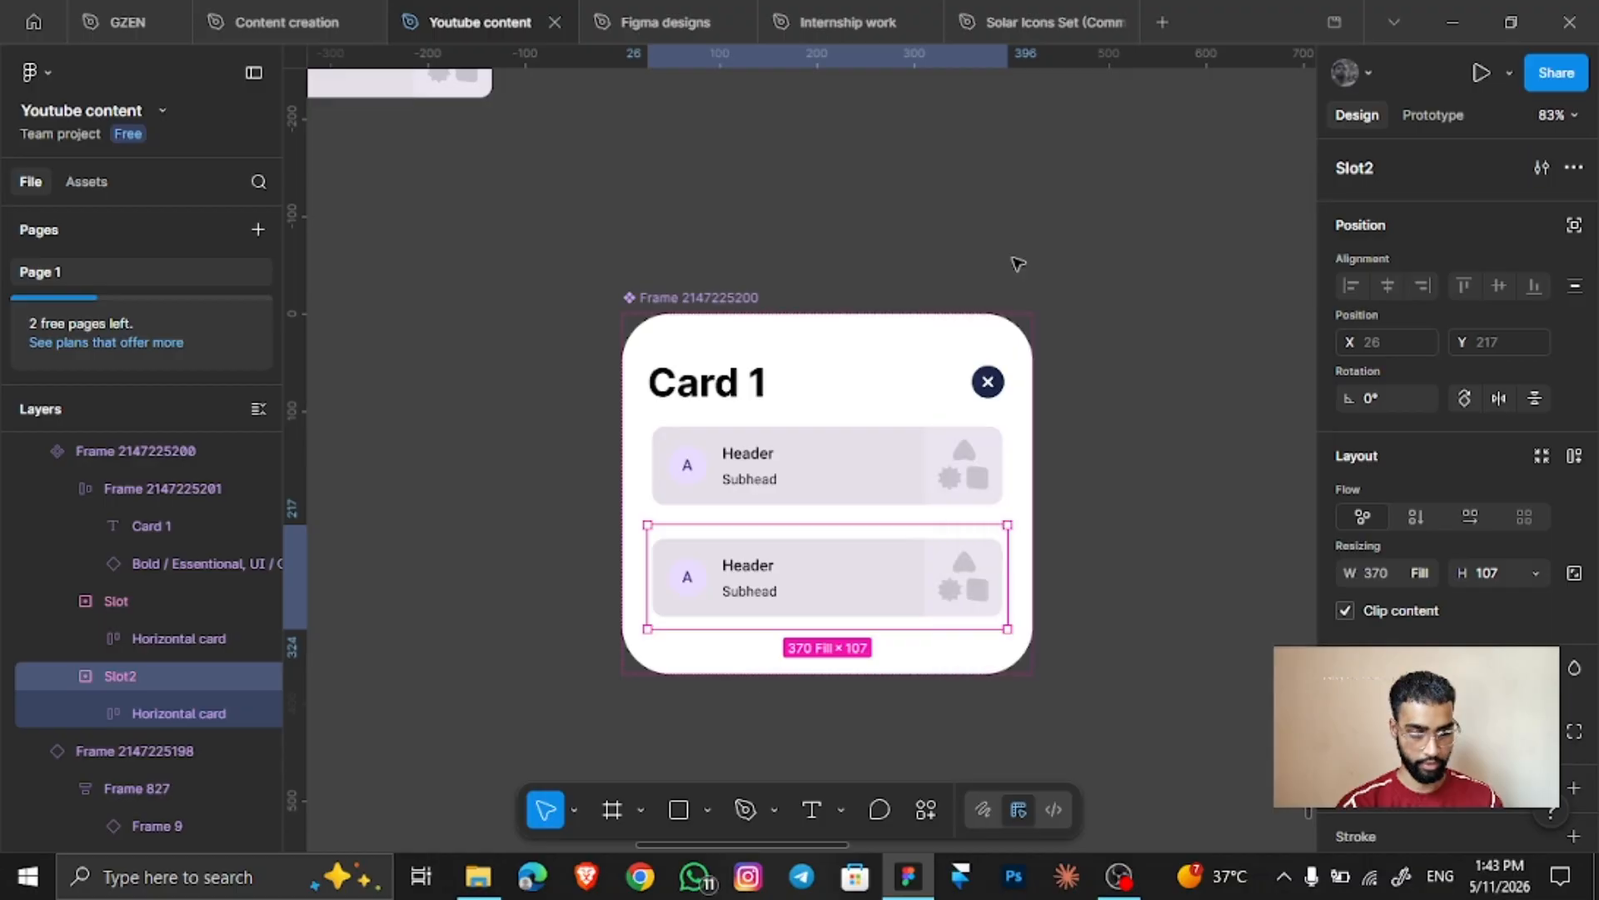
Look over the sign-in component and the card component with its two slots on the canvas
scroll(1018, 263, down, 4)
scroll(1018, 263, right, 3)
click(1054, 248)
scroll(1039, 249, up, 2)
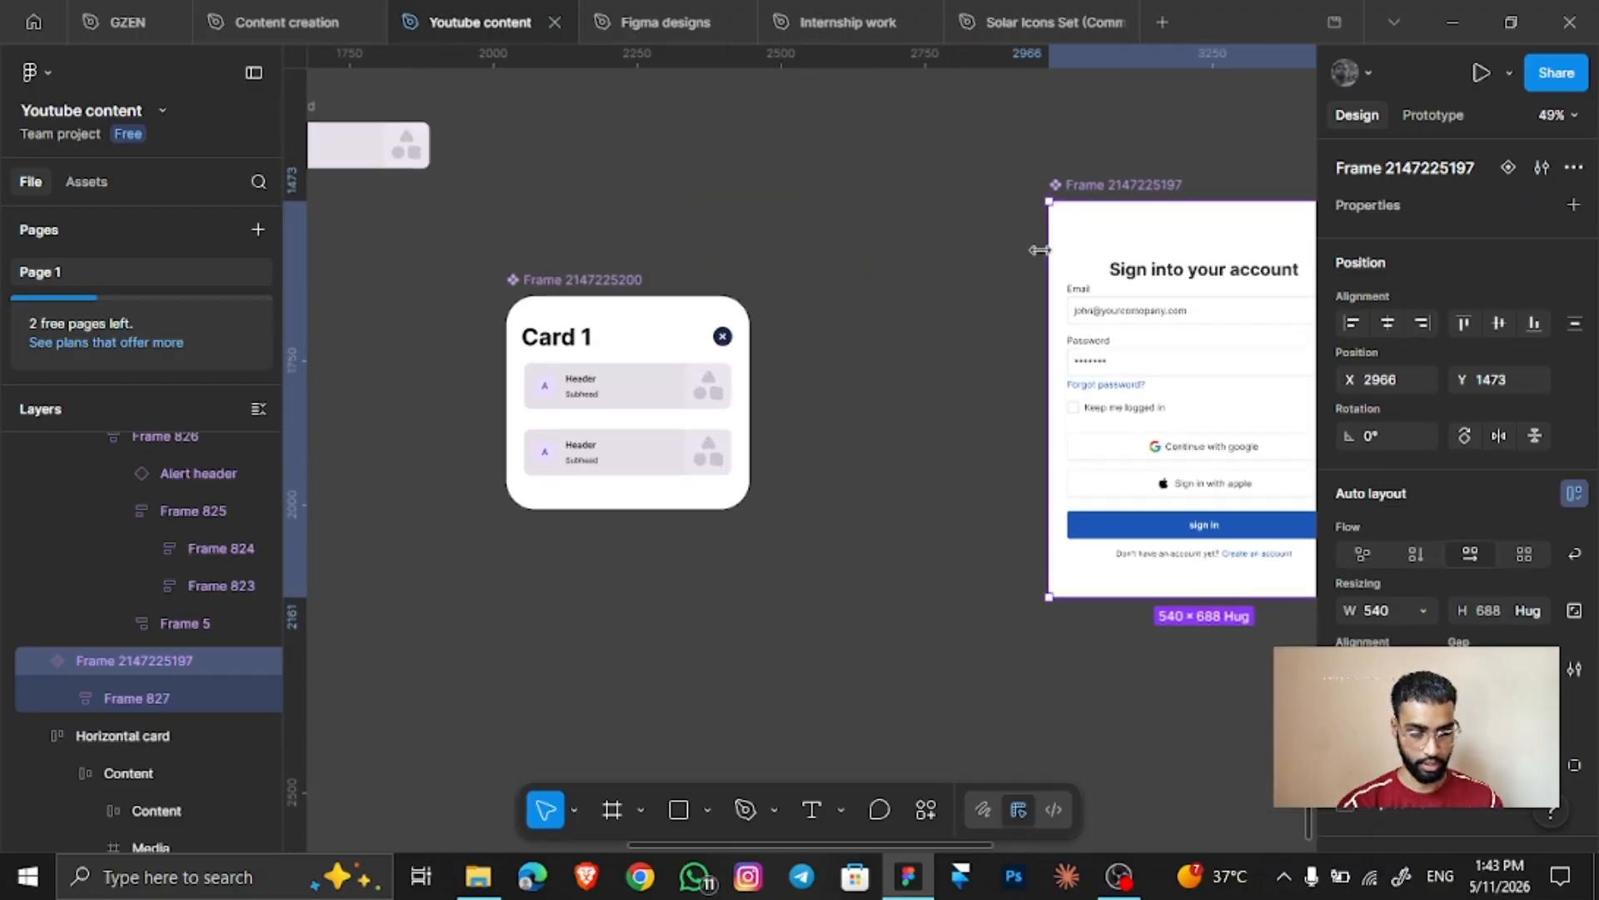
scroll(1038, 250, right, 3)
scroll(1089, 453, down, 3)
scroll(1092, 456, right, 2)
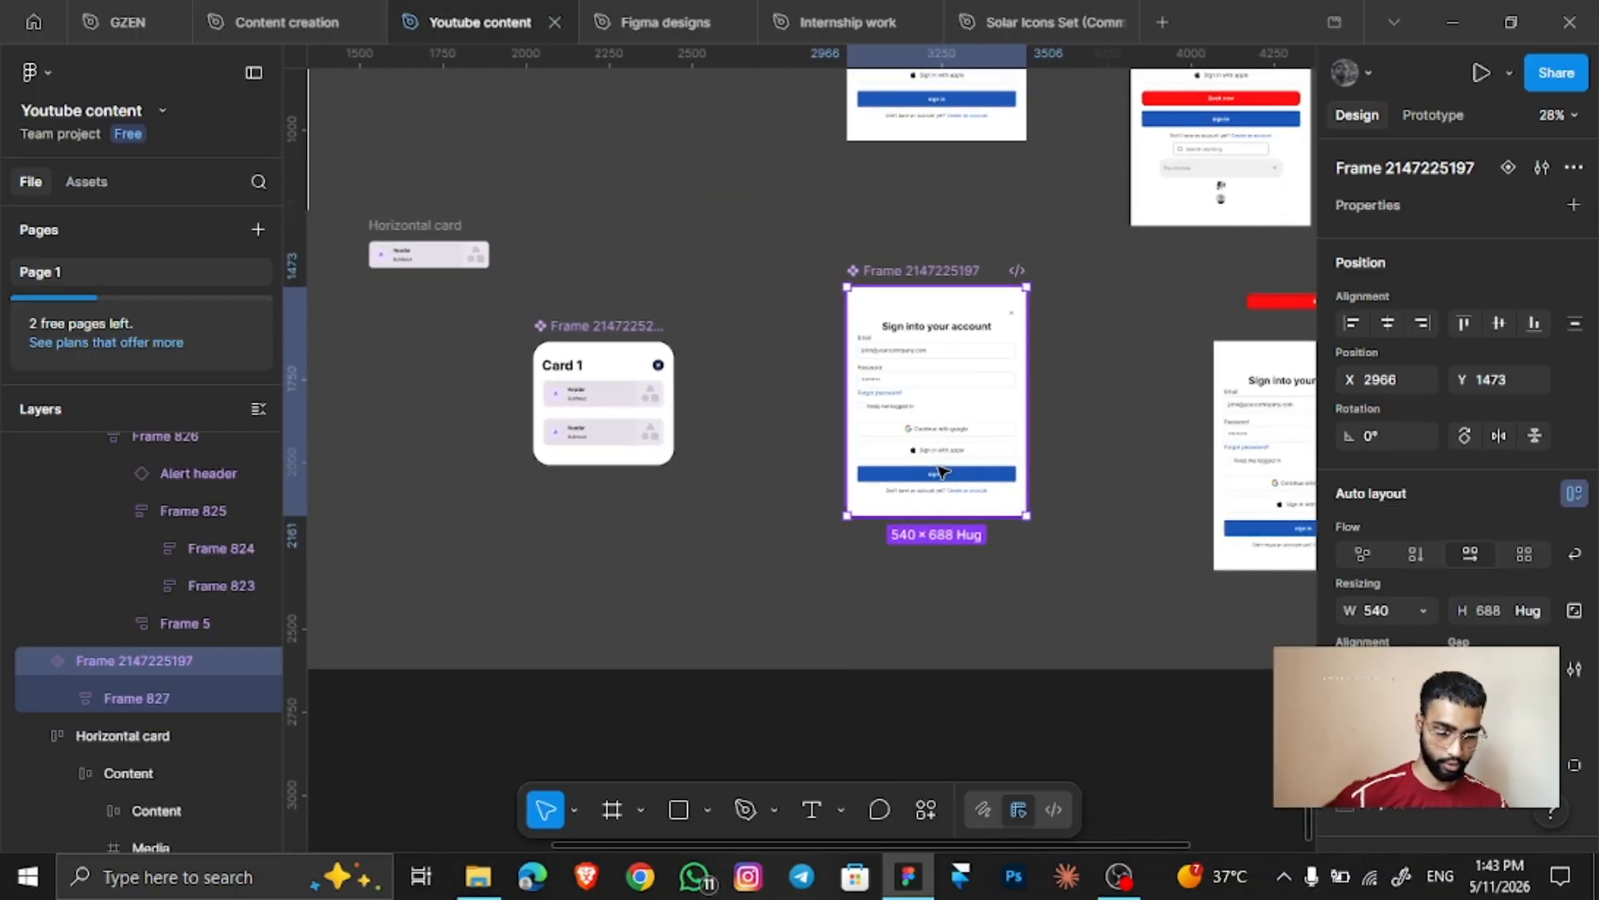
scroll(561, 421, up, 5)
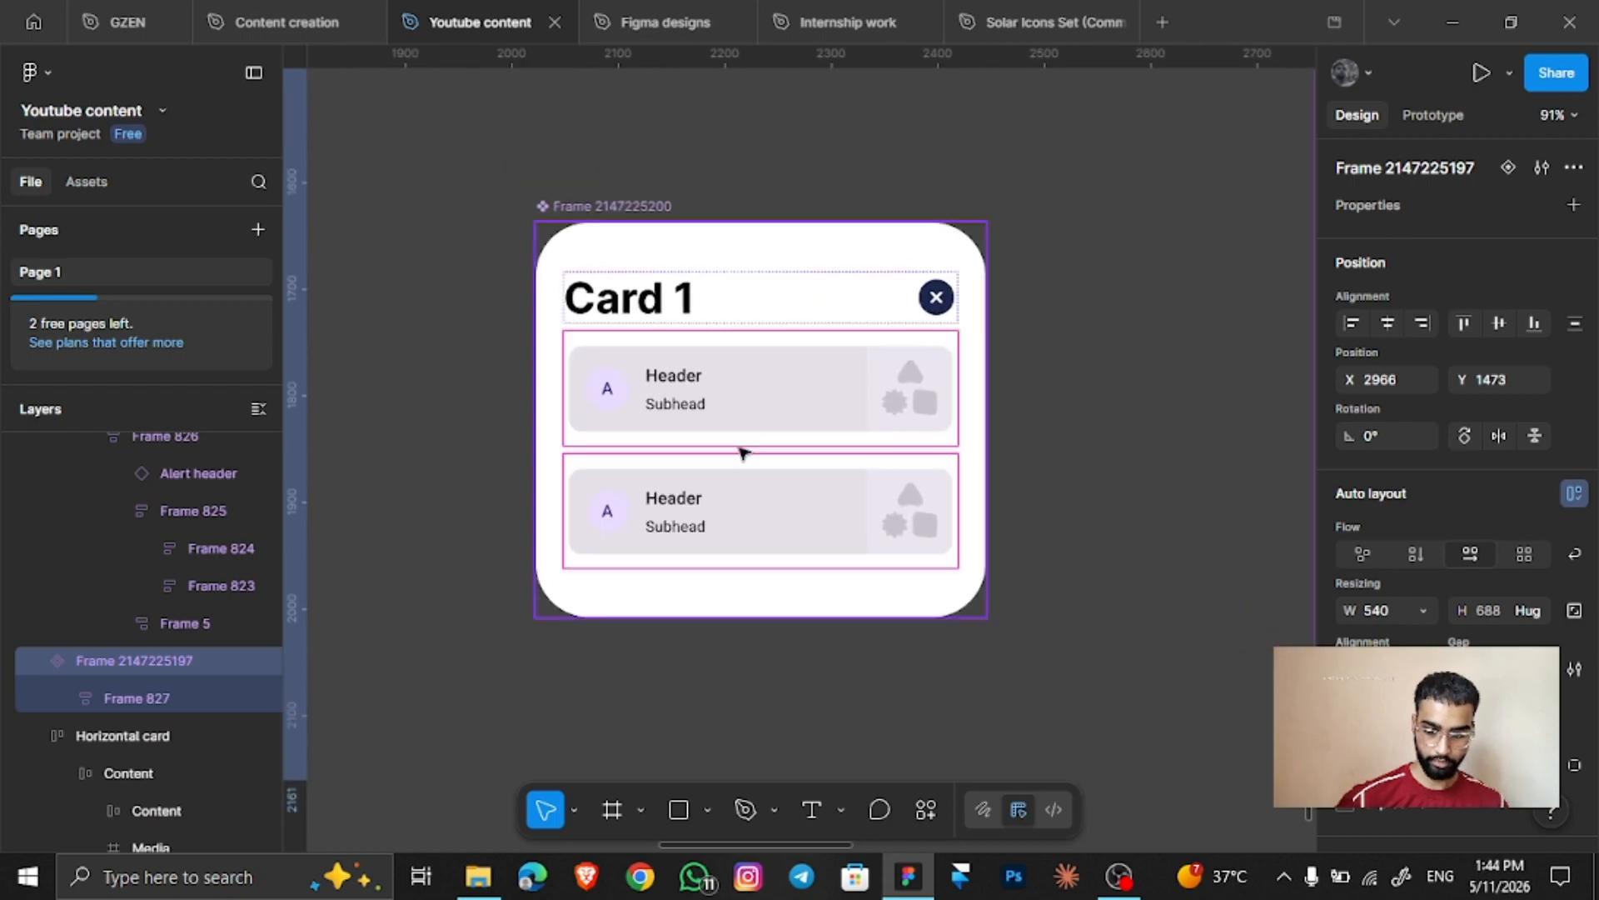
scroll(721, 440, down, 3)
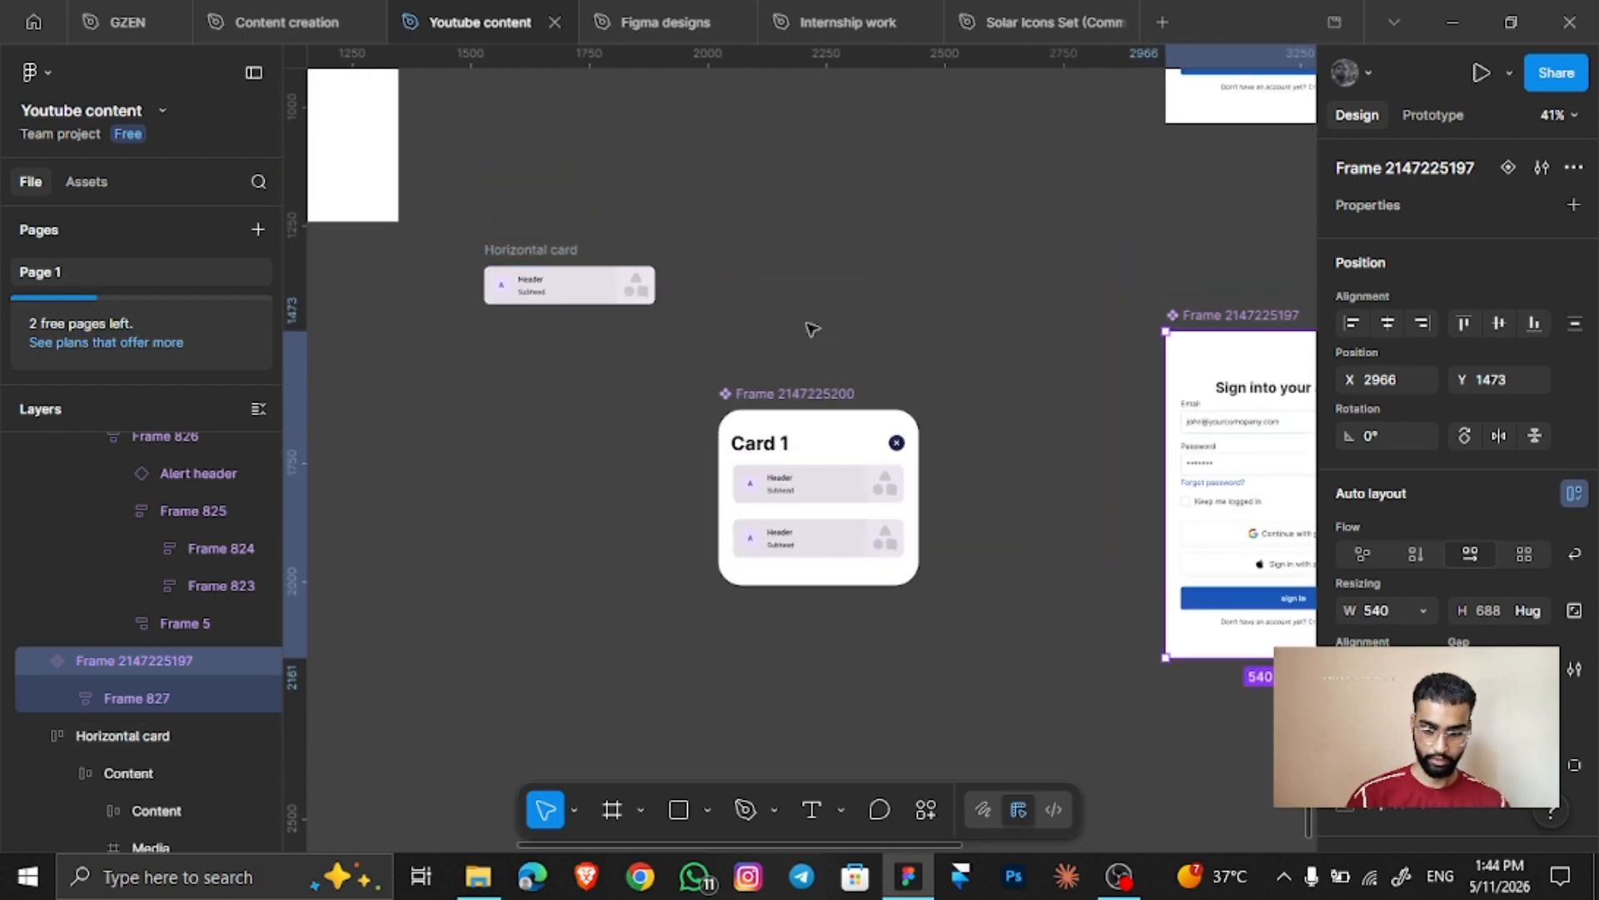
Look over the Card 1 component, the sign-in components and their instances on the canvas, comparing their slot properties
scroll(810, 328, down, 5)
scroll(841, 337, up, 4)
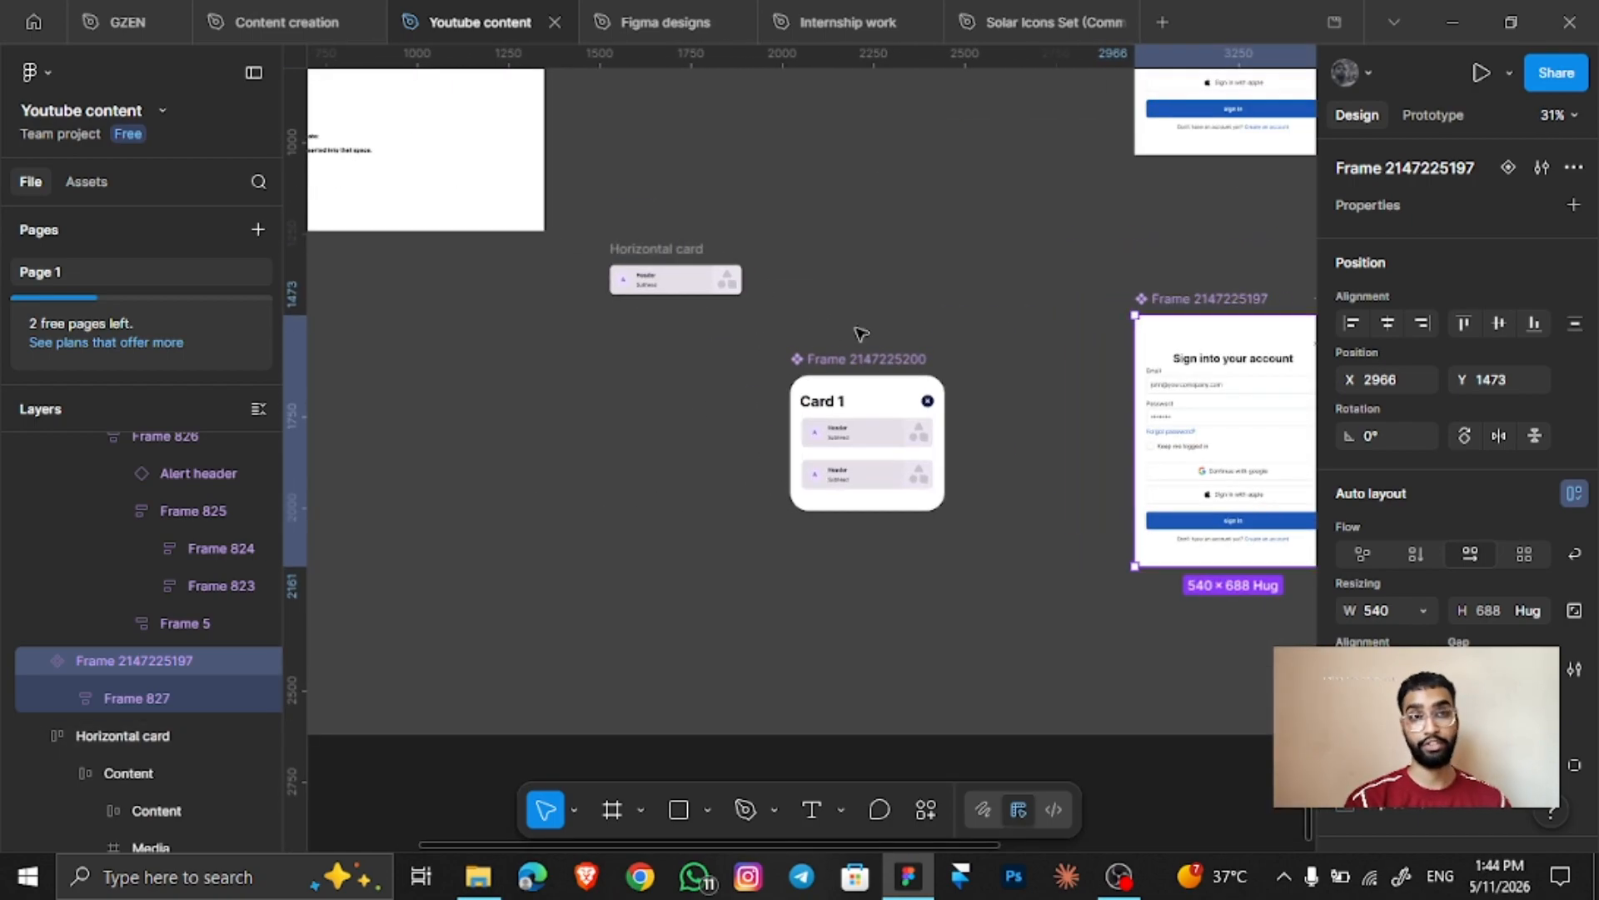
scroll(866, 387, up, 3)
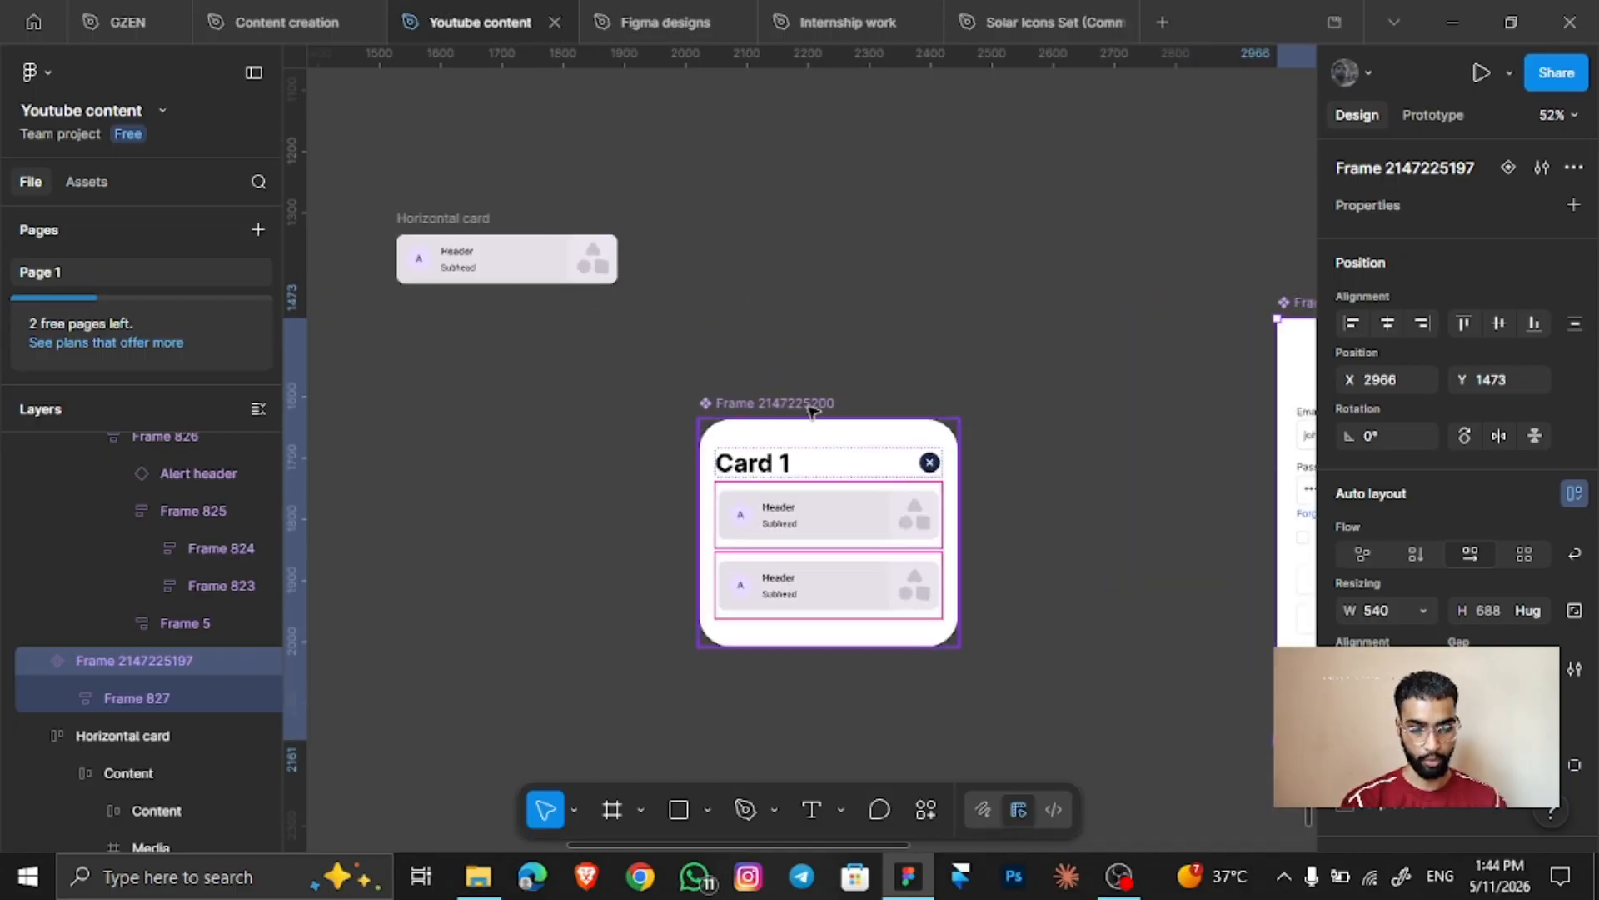
click(810, 408)
scroll(1031, 229, down, 5)
scroll(1082, 241, right, 4)
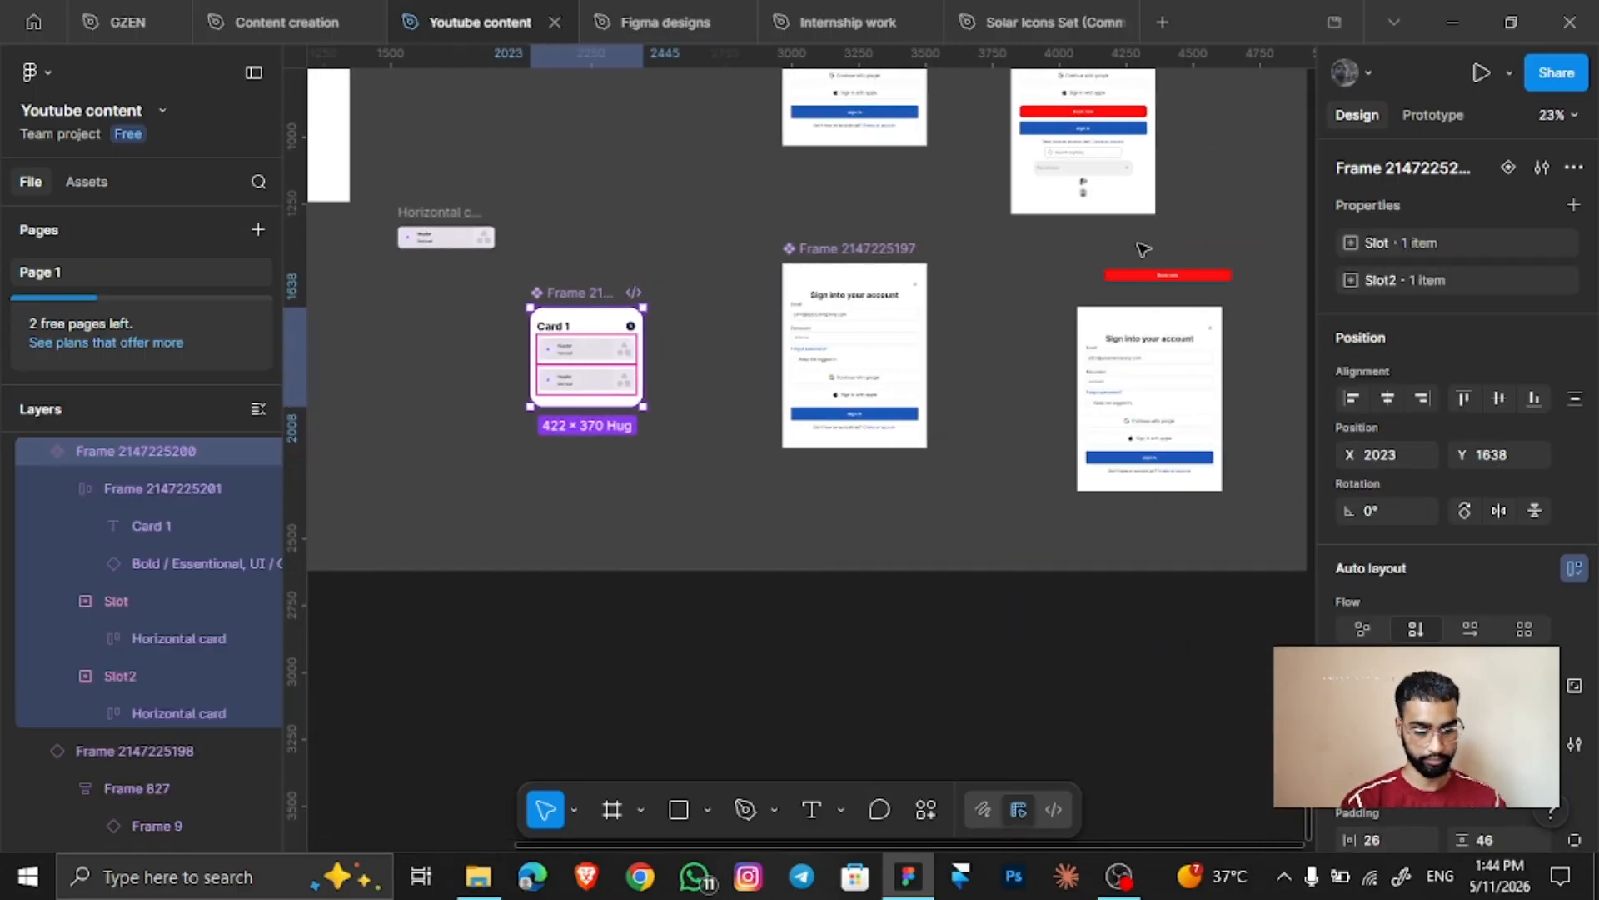
click(1133, 323)
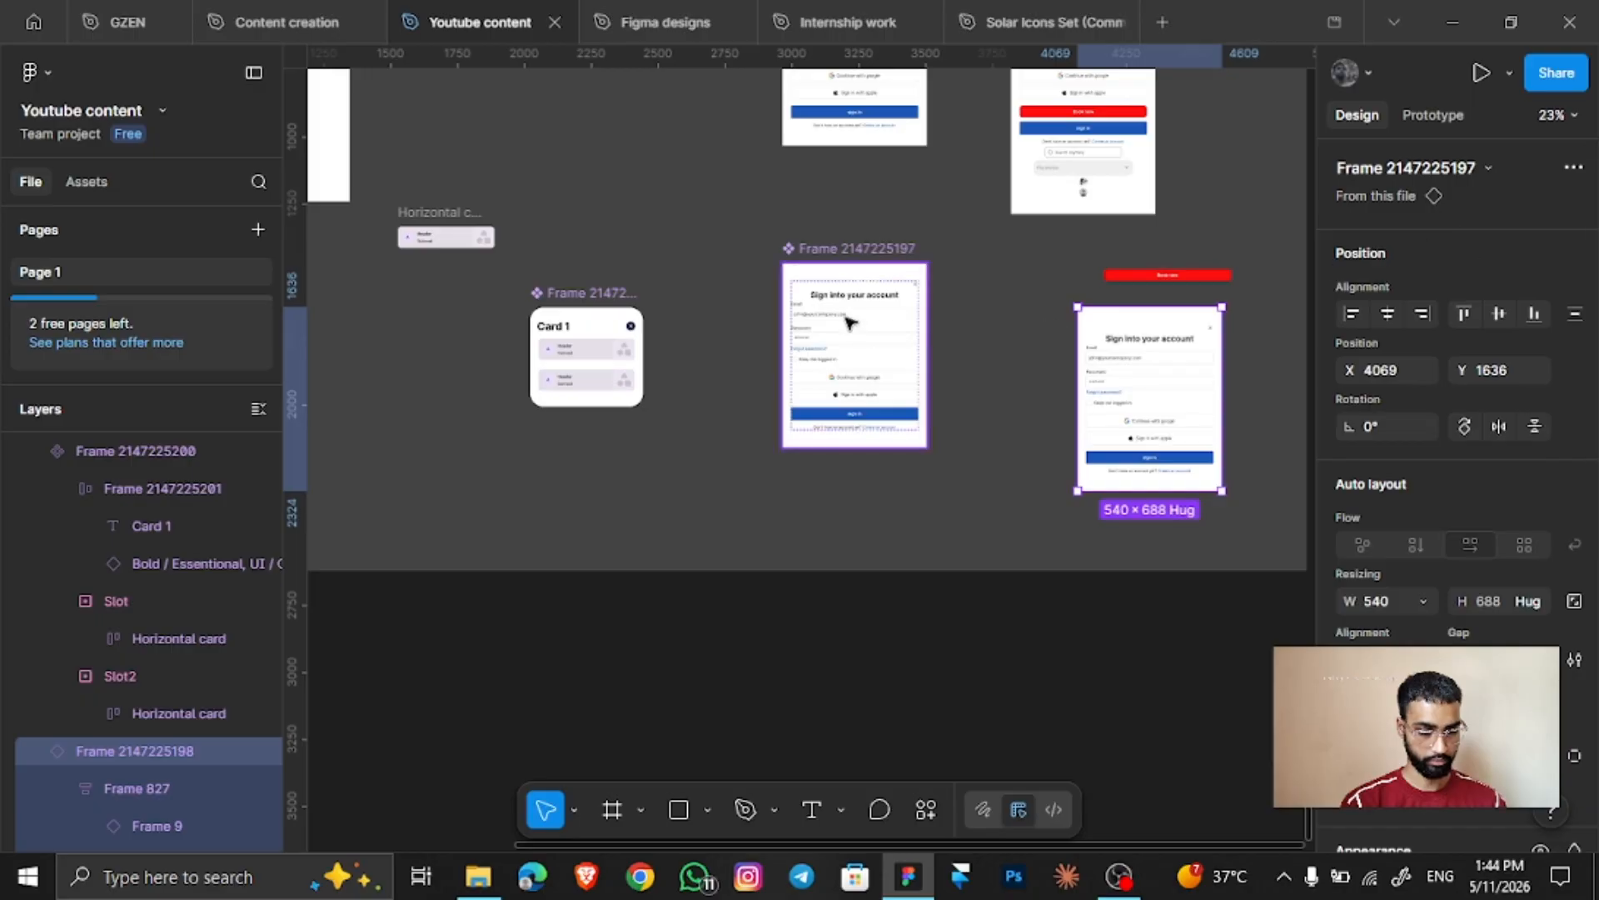
click(828, 270)
scroll(1082, 167, up, 4)
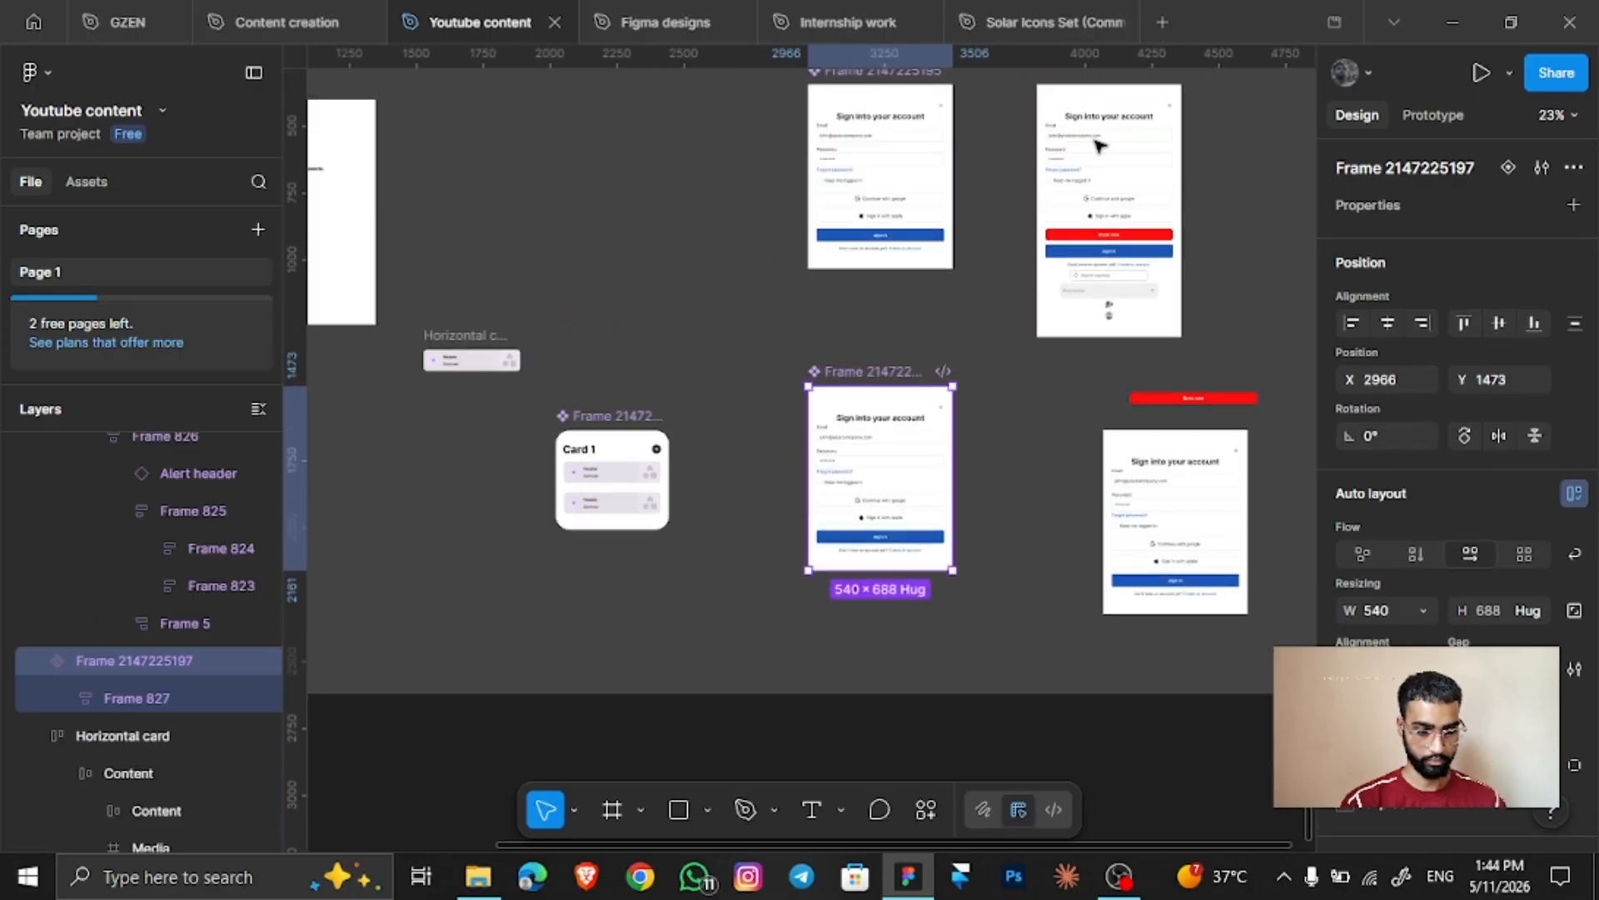
click(1098, 142)
scroll(1129, 205, up, 3)
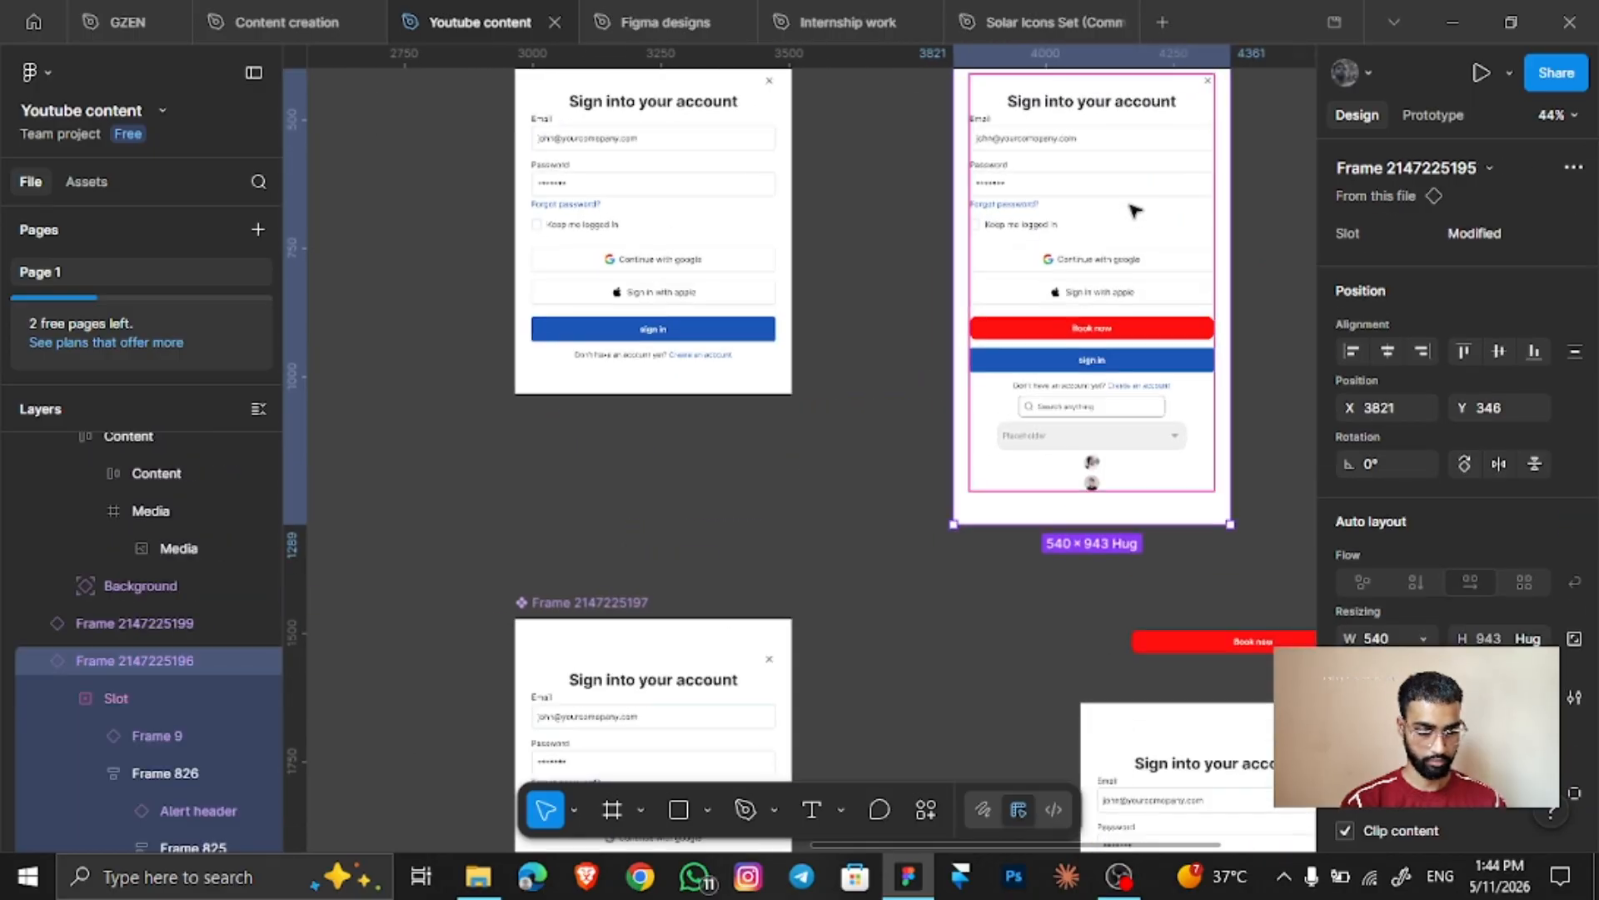
scroll(1116, 220, left, 2)
scroll(1095, 231, down, 4)
scroll(691, 416, up, 3)
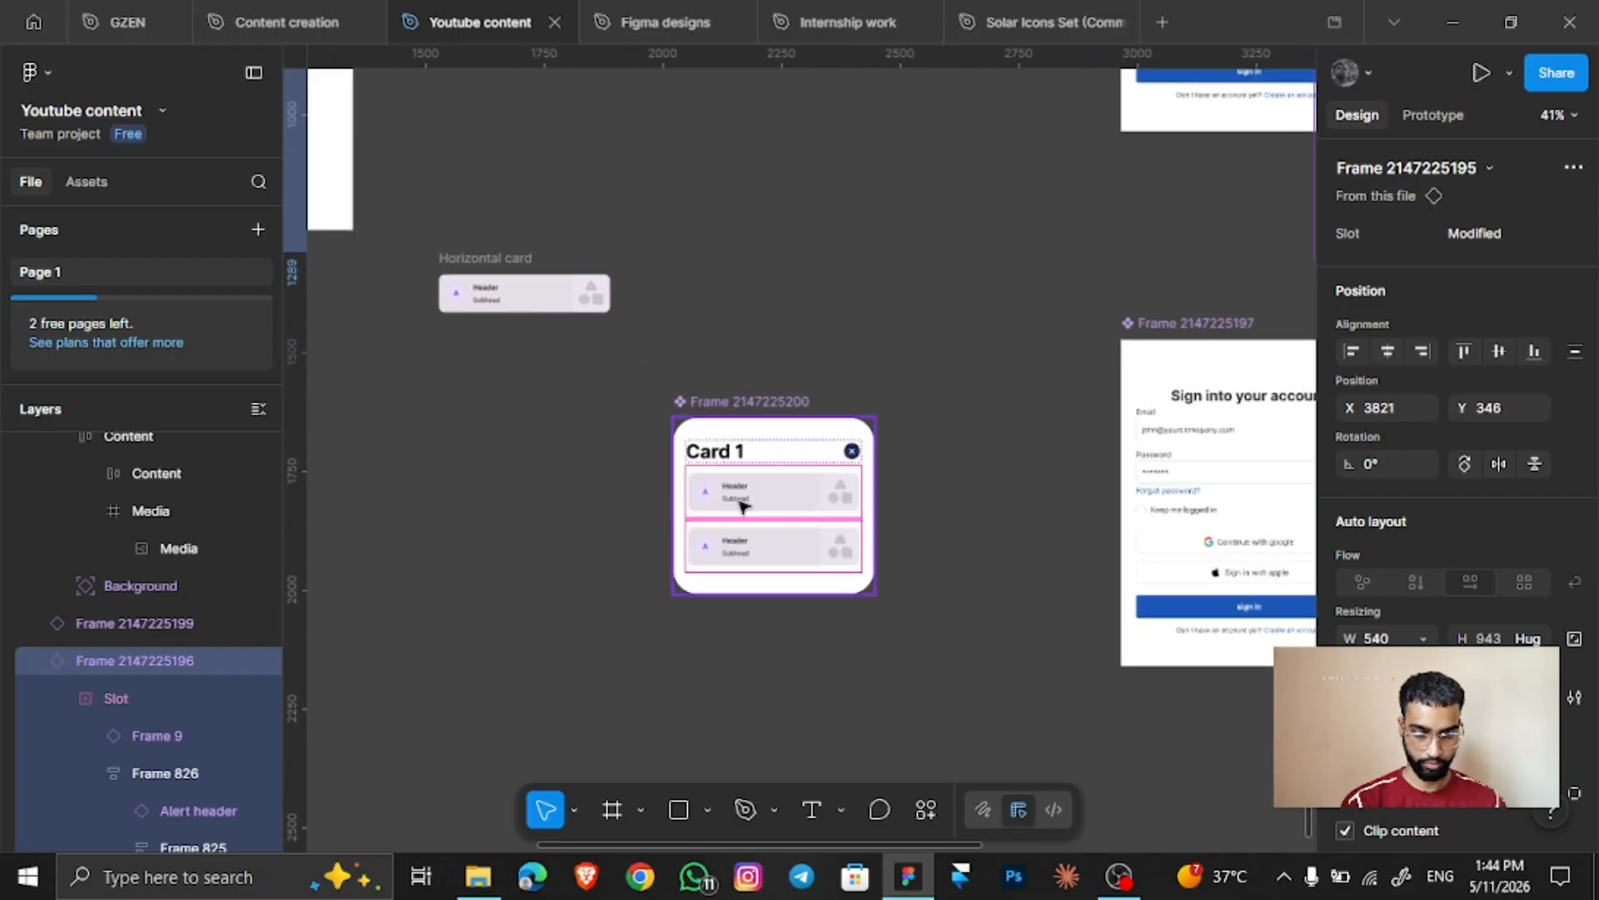
Create an additional slot property named Slot 2 on the Card 1 component, and remove it again
scroll(746, 496, up, 4)
click(750, 494)
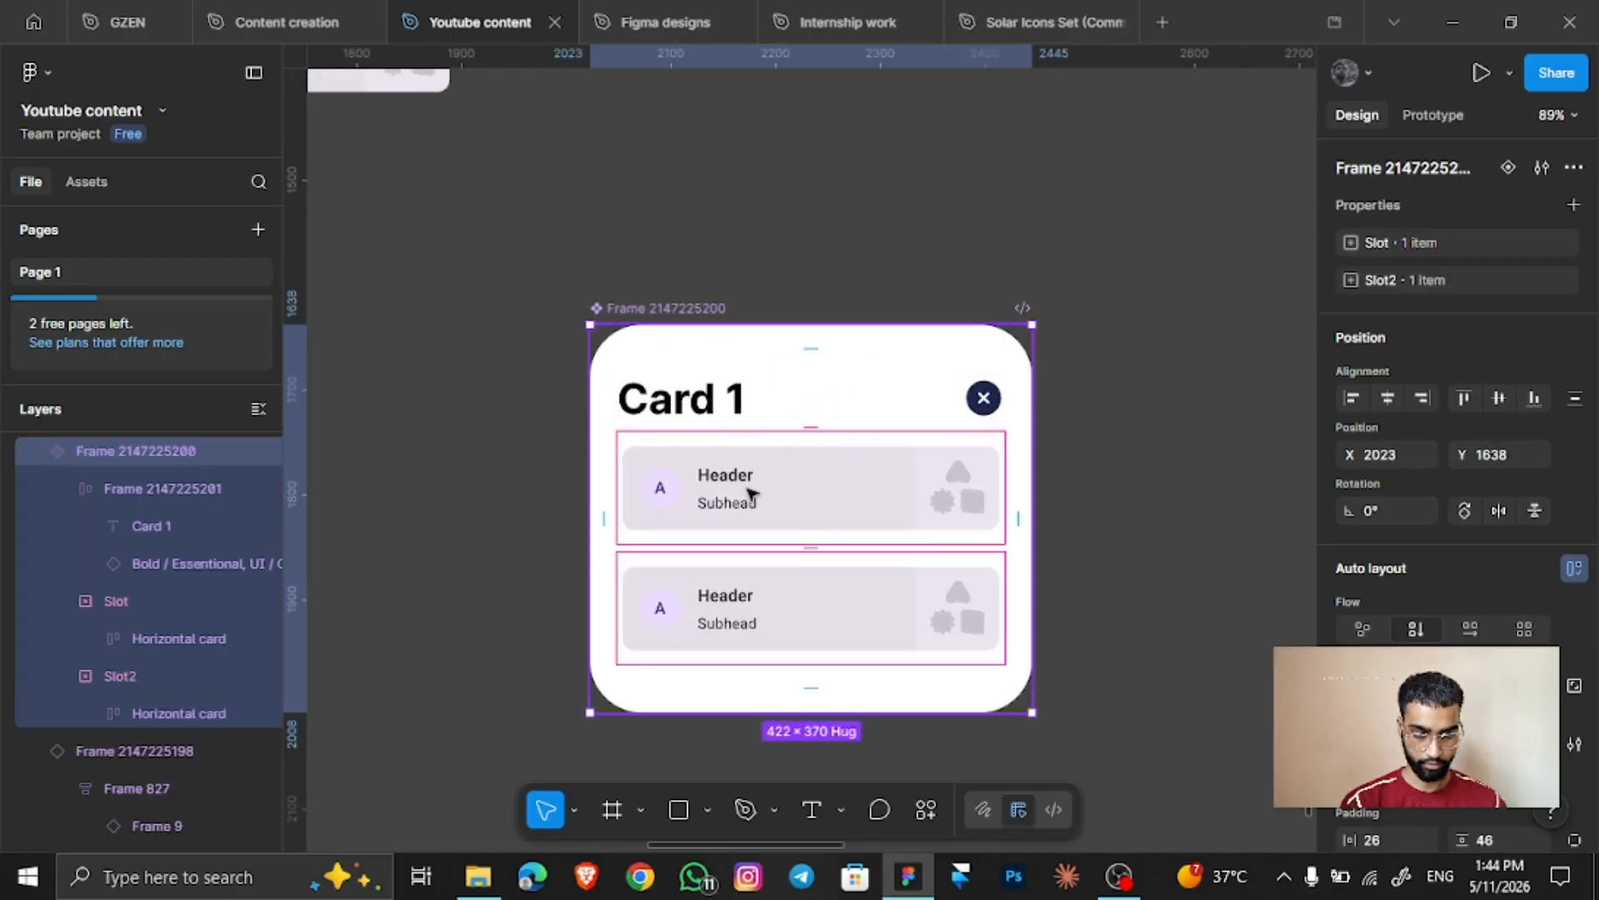
click(1573, 204)
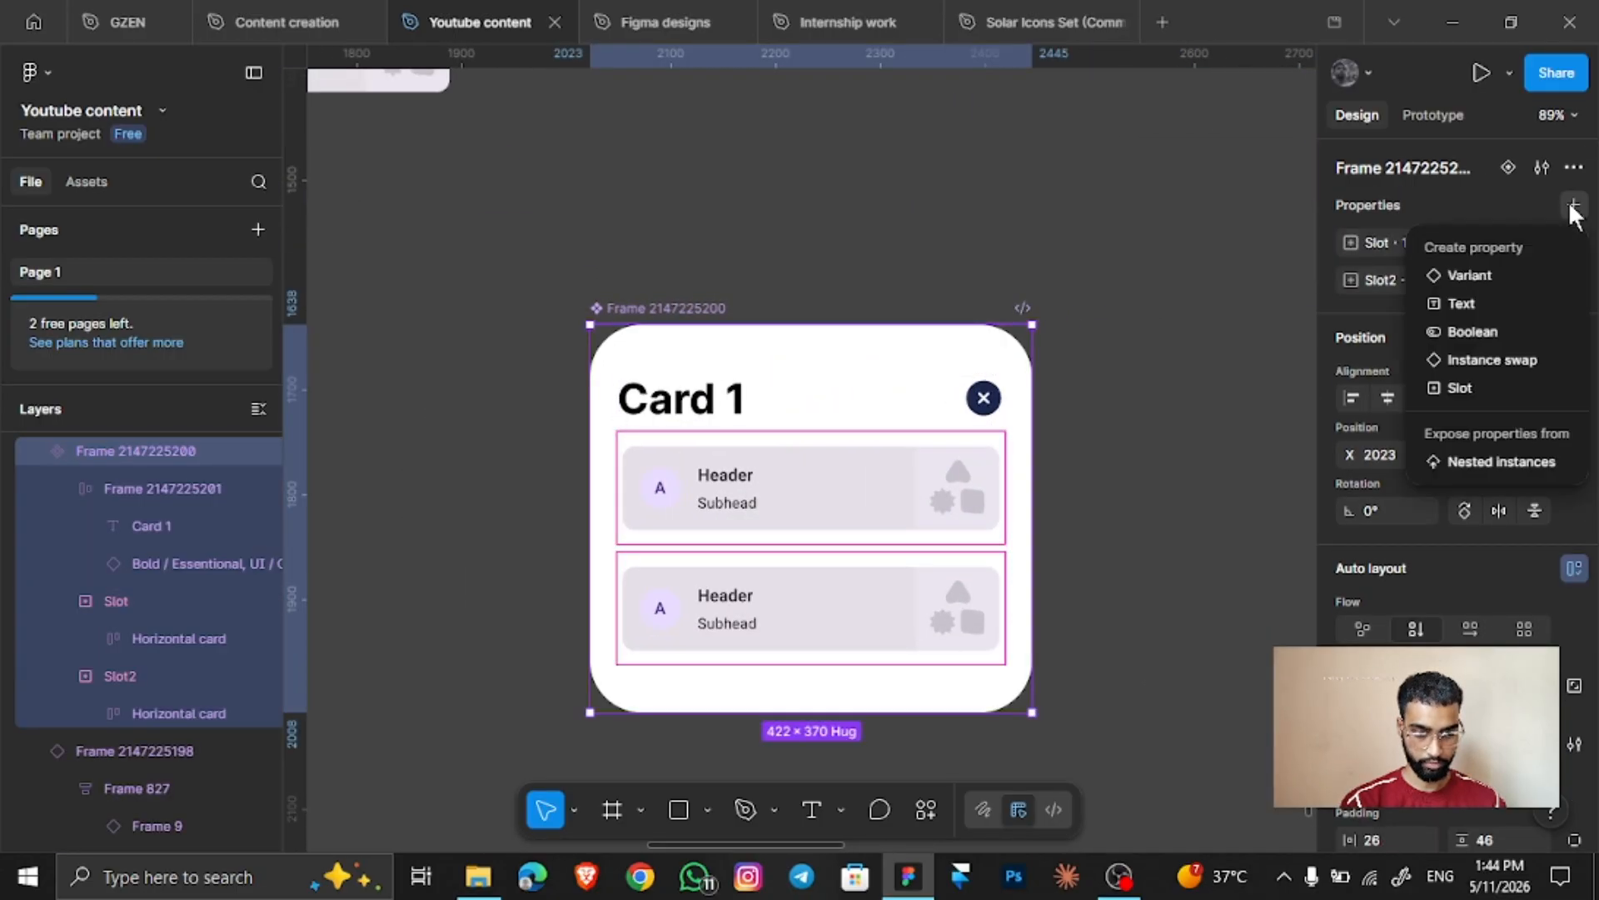
click(1480, 388)
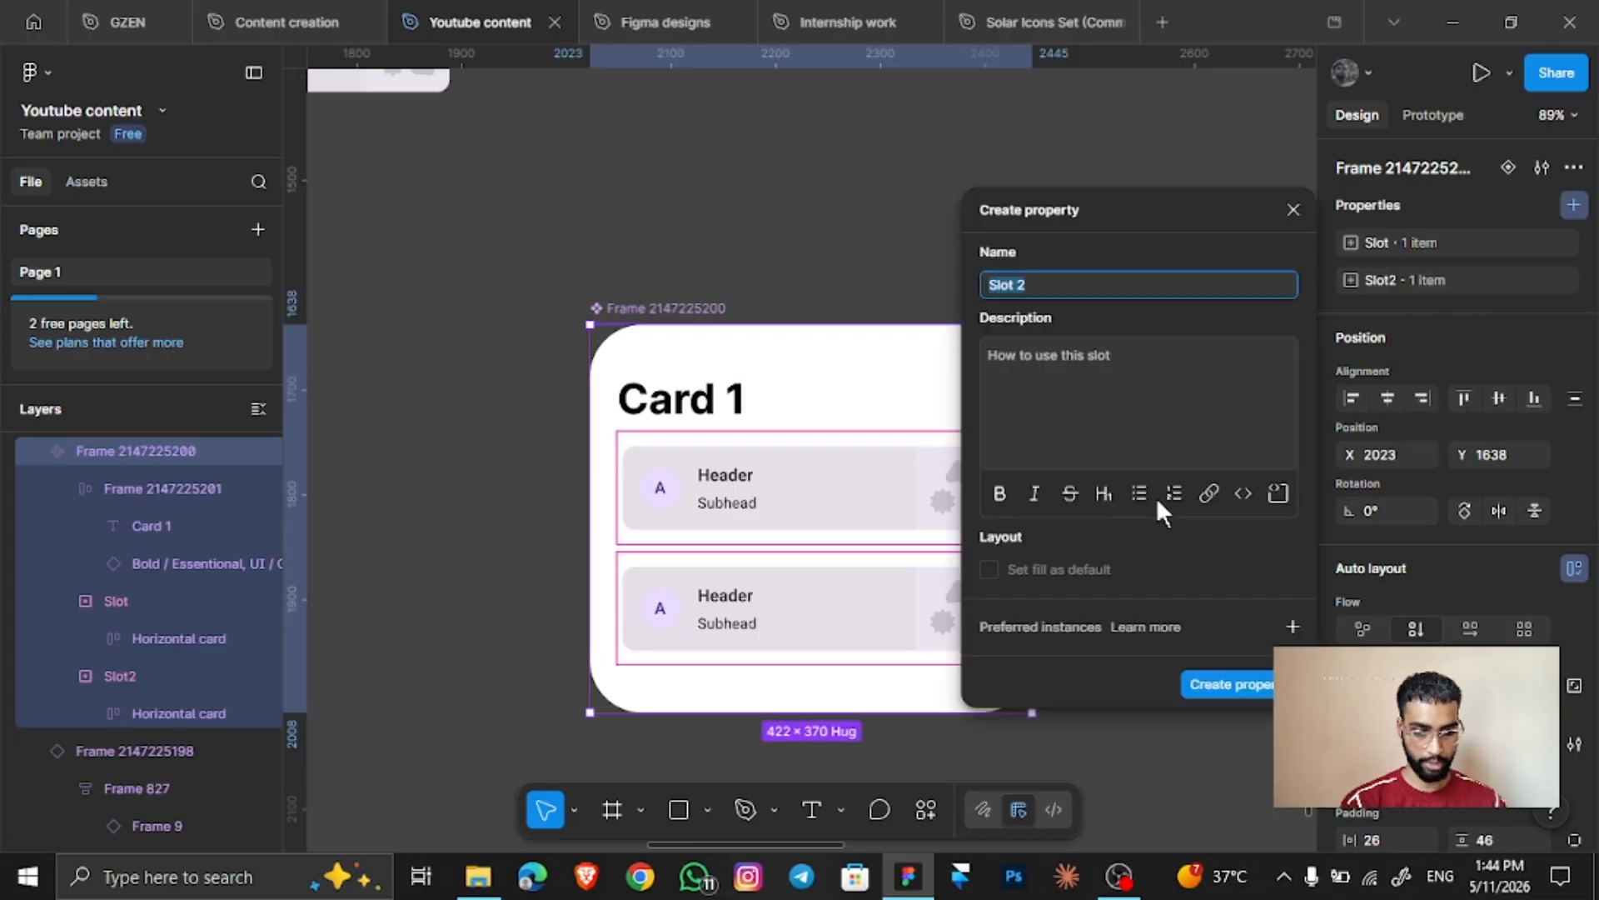
click(1246, 683)
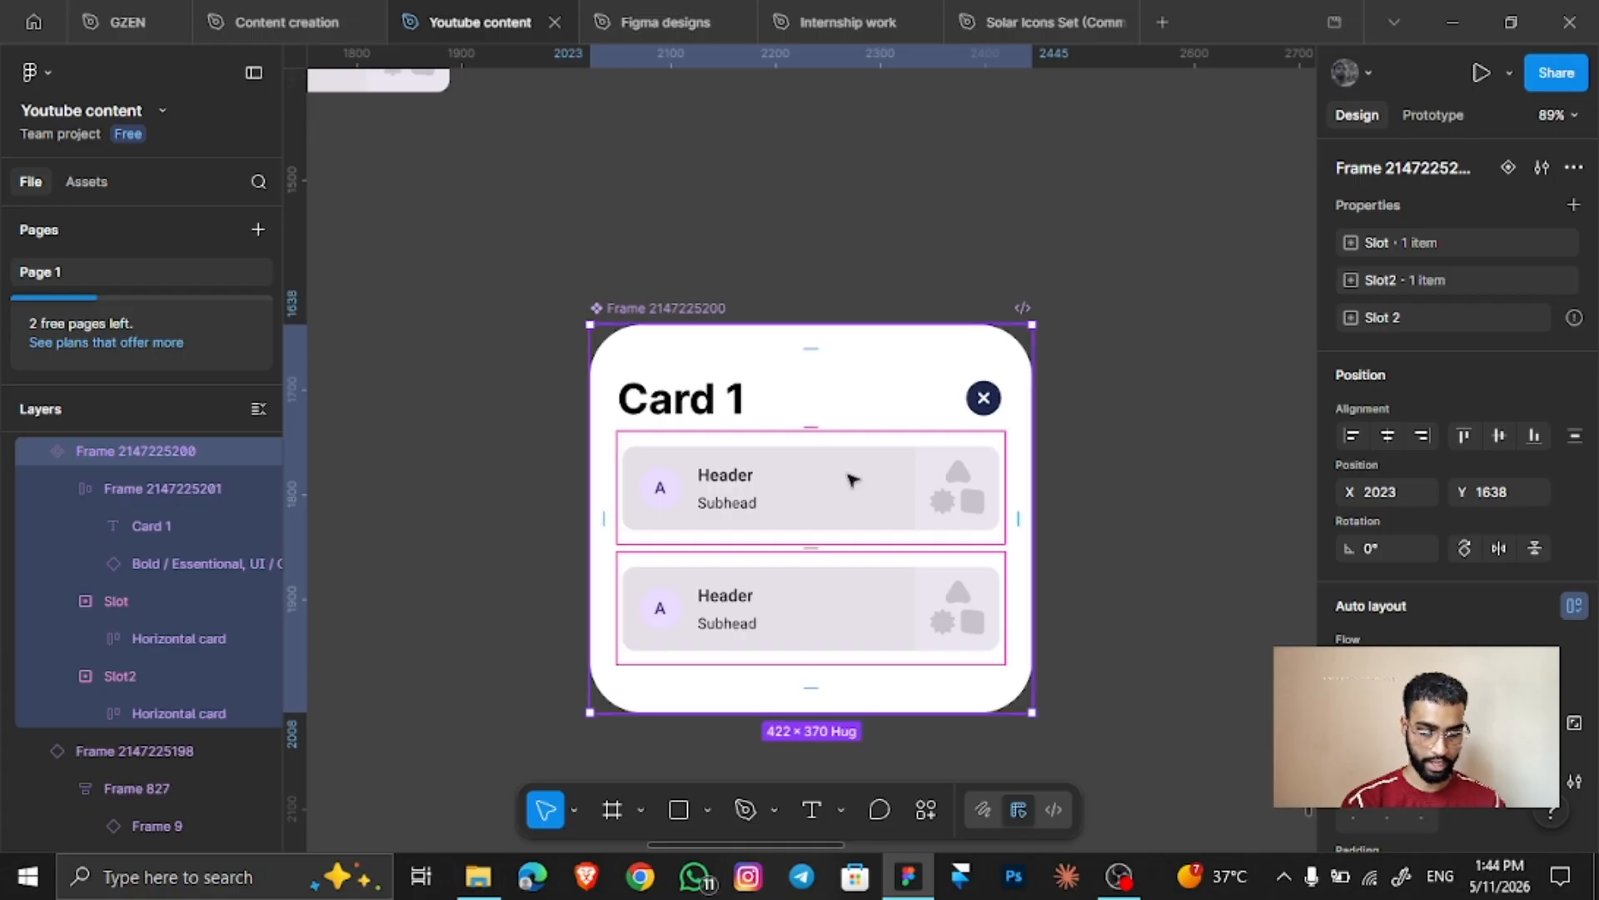
scroll(833, 496, down, 5)
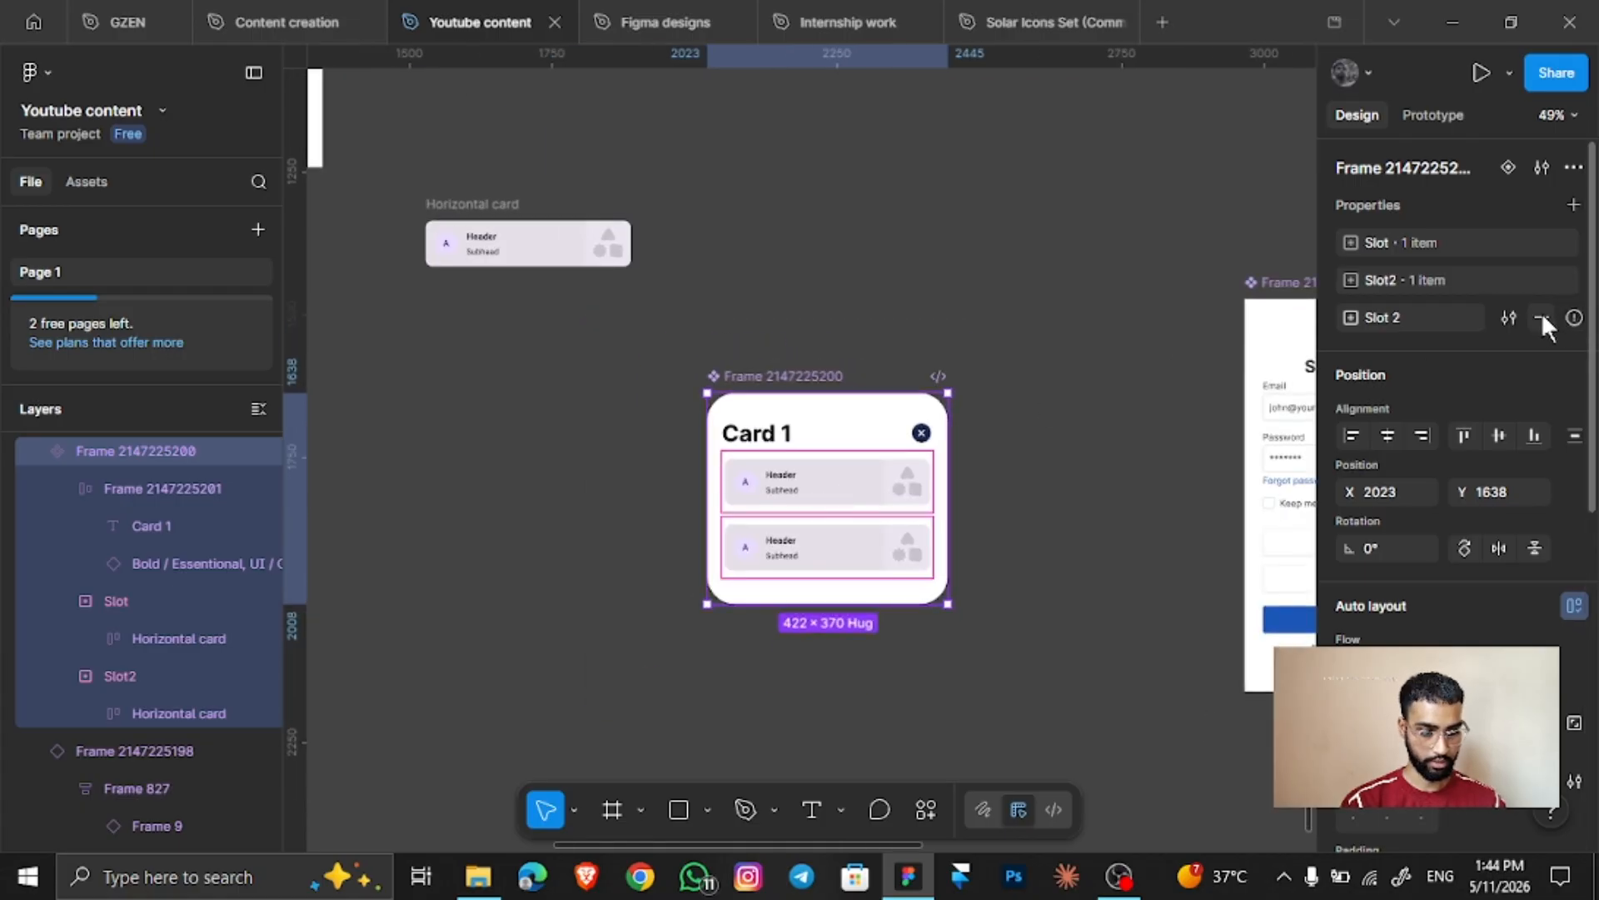
click(1541, 317)
click(1008, 442)
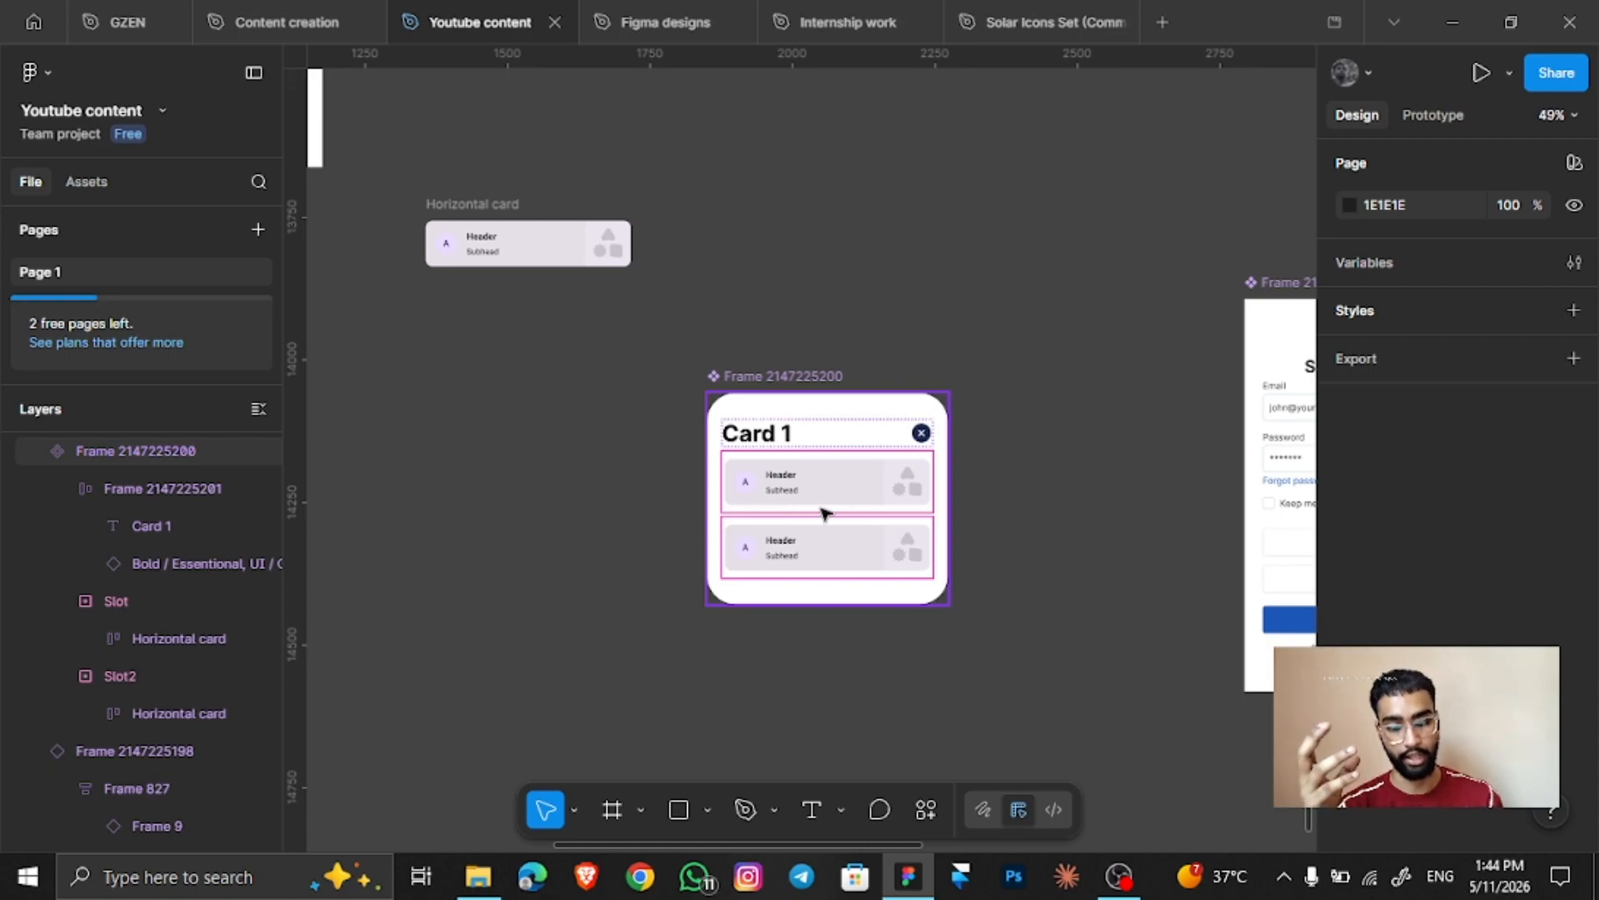
Examine the lower sign-in component and its instance, and compare them with the Card 1 component and its two slots
scroll(792, 511, down, 3)
scroll(825, 510, right, 5)
scroll(850, 485, up, 3)
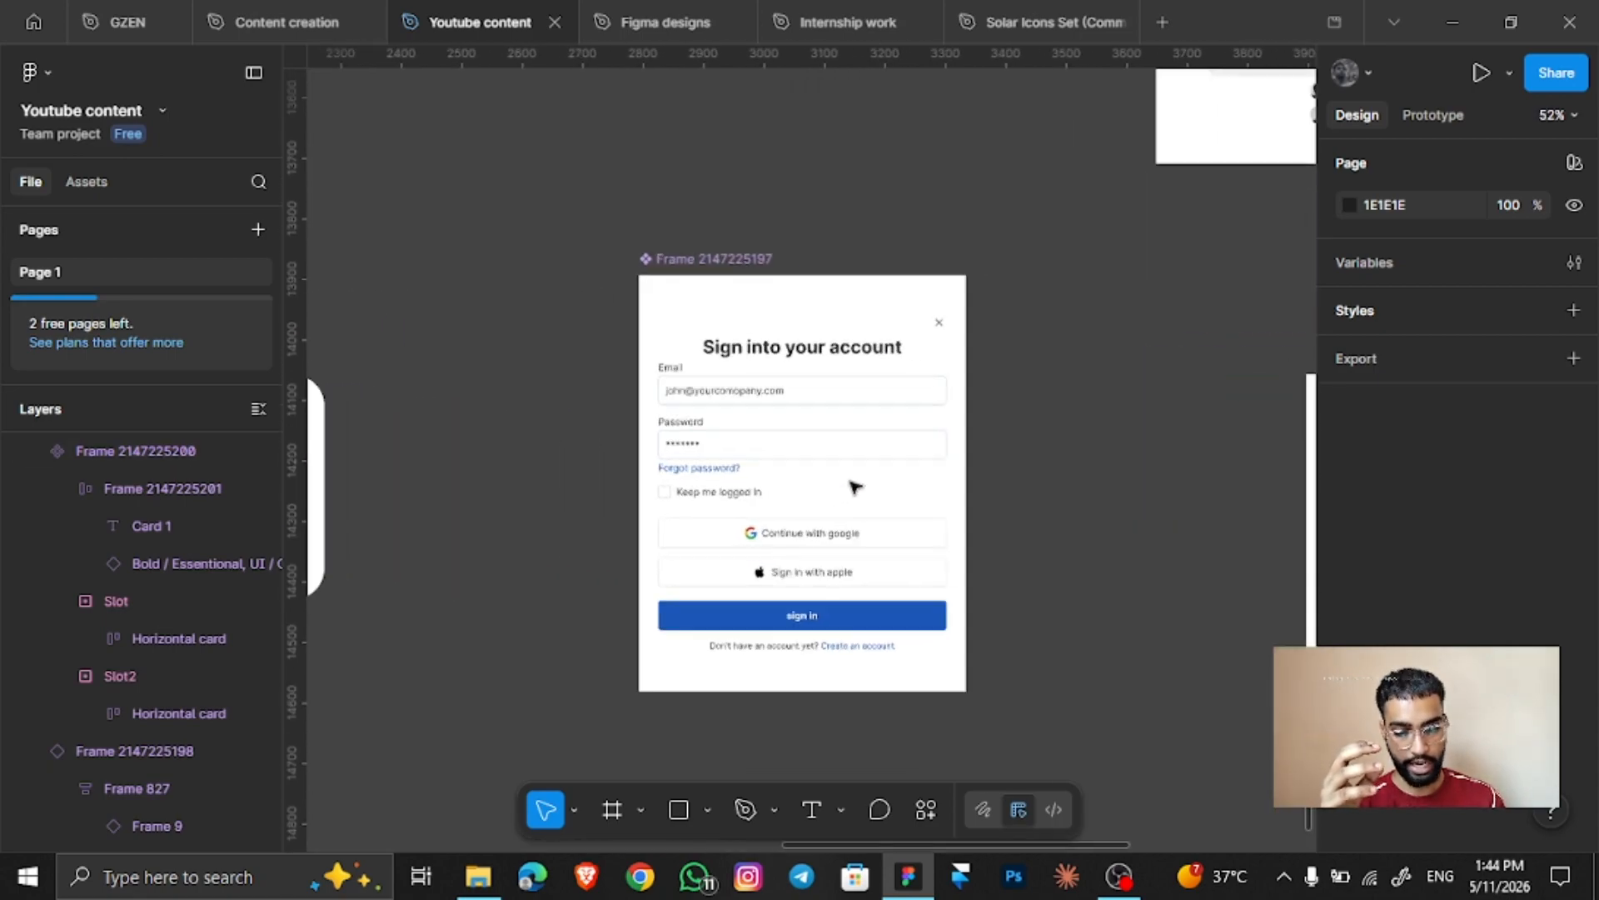
scroll(850, 486, down, 5)
scroll(851, 486, right, 3)
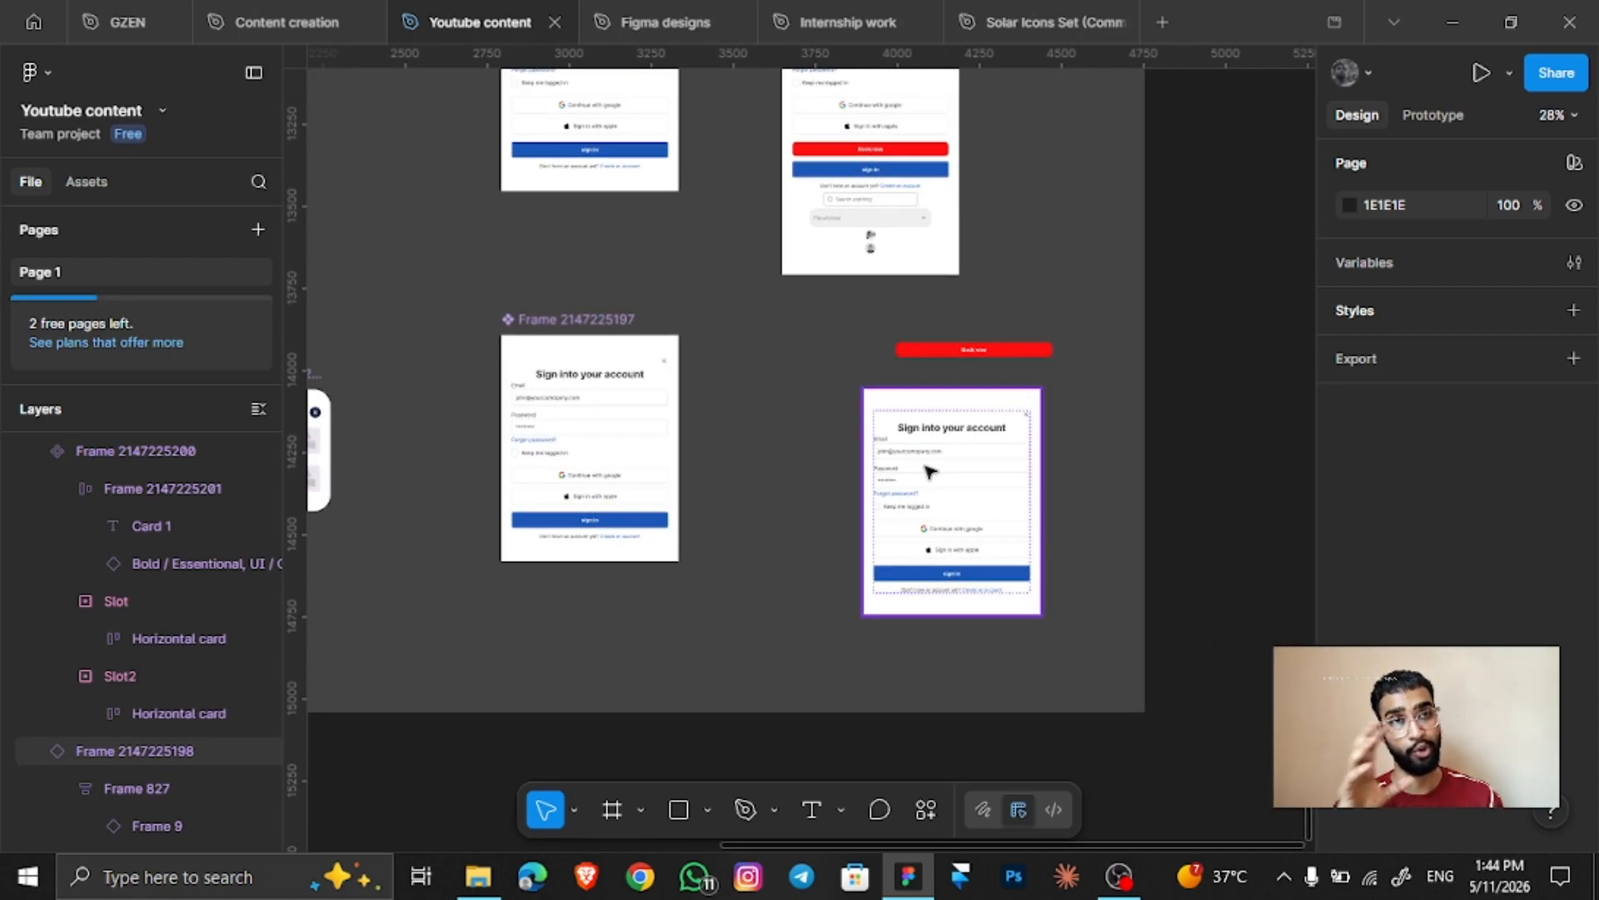
scroll(924, 465, left, 3)
scroll(562, 475, down, 1)
scroll(564, 476, up, 3)
scroll(565, 477, left, 2)
scroll(565, 477, up, 3)
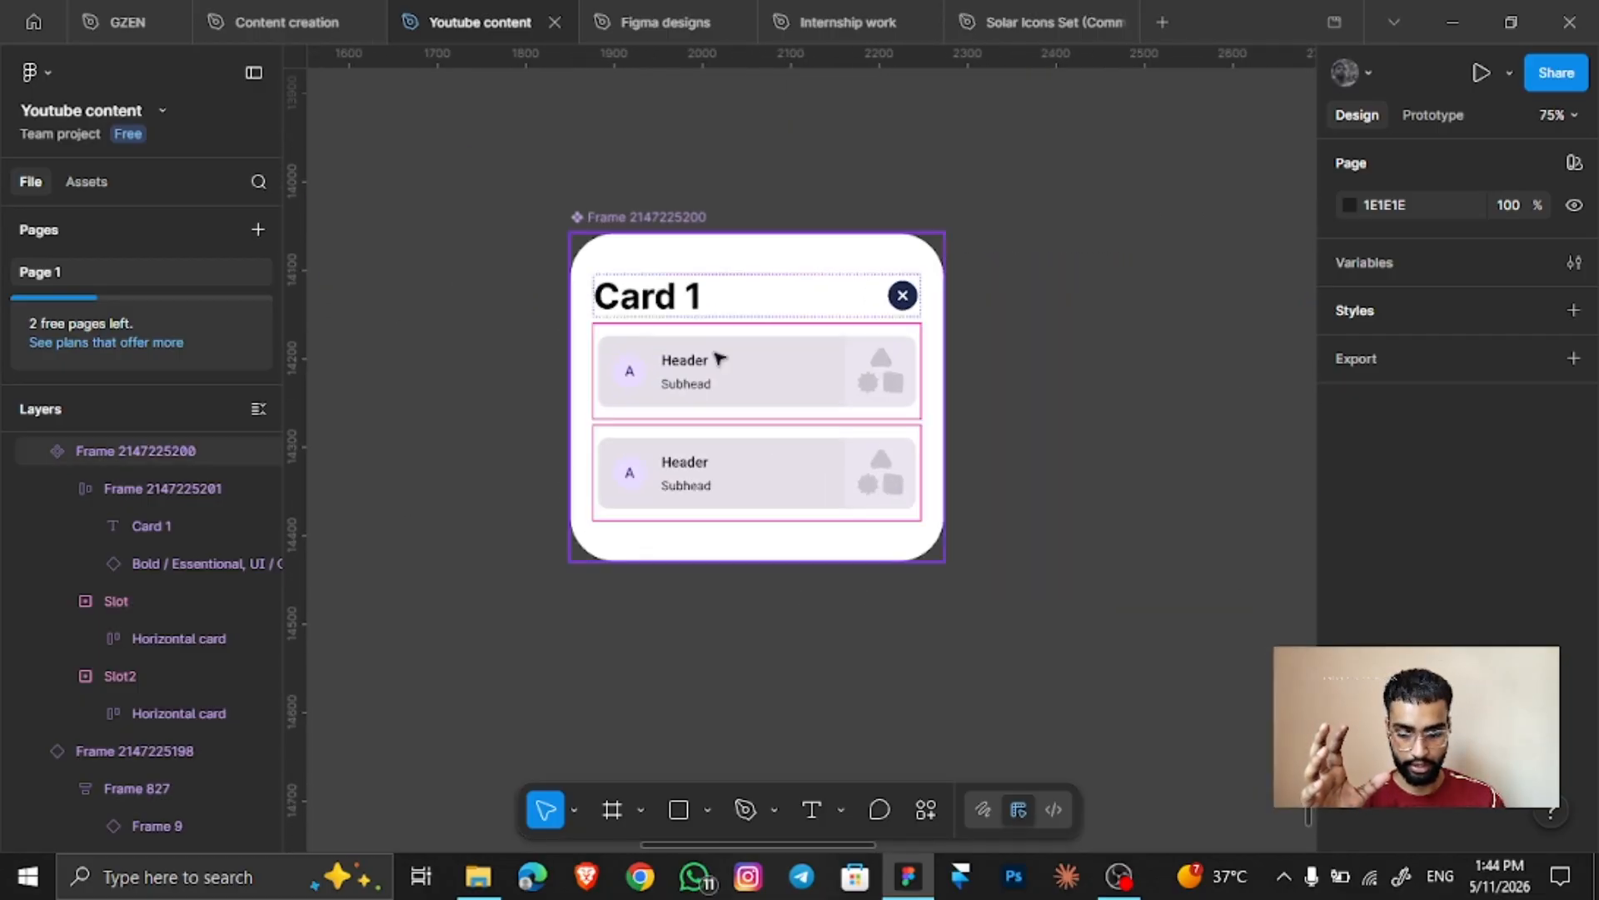
Place an instance of the Card 1 component beneath it, and move the main component up to X 2059, Y 1231
scroll(479, 404, down, 3)
click(590, 296)
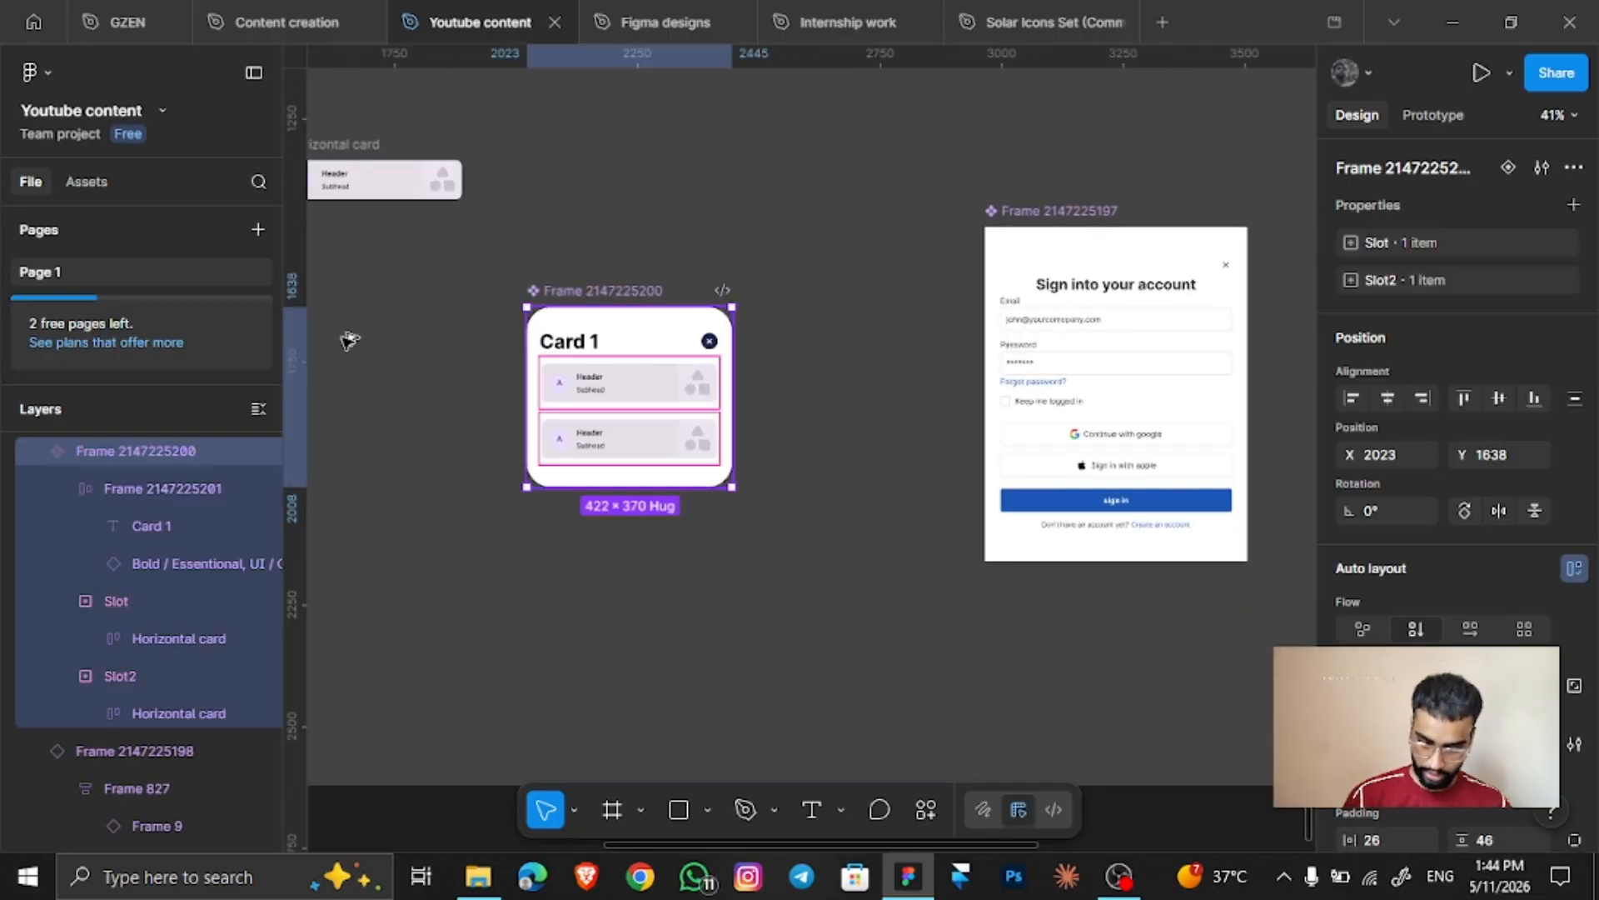
drag(589, 296, 601, 528)
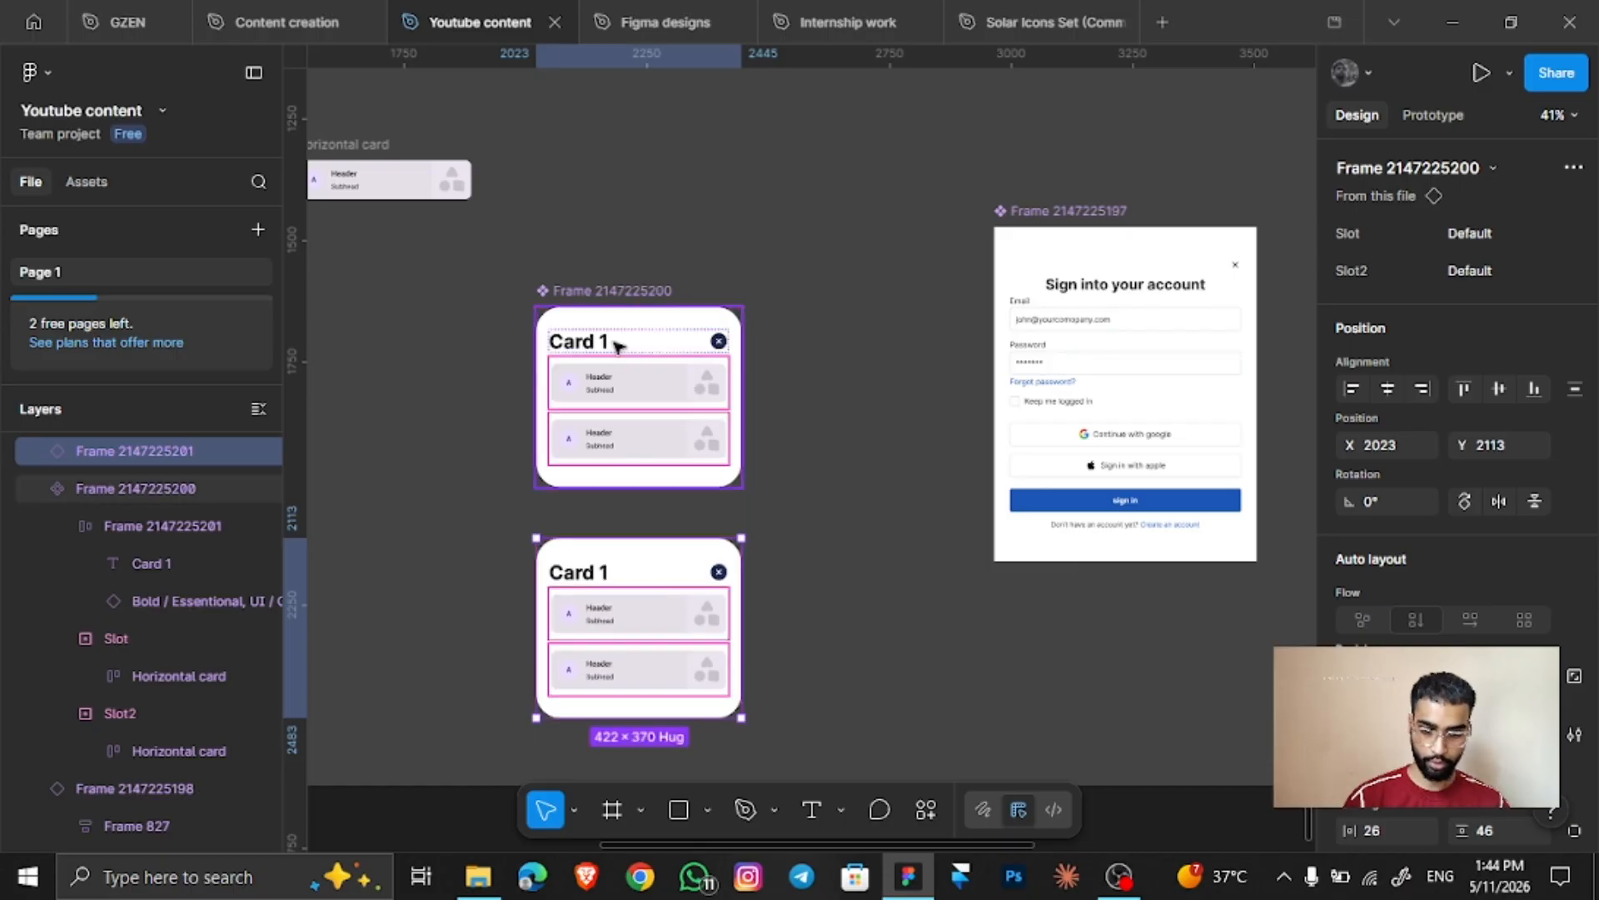
drag(614, 342, 638, 200)
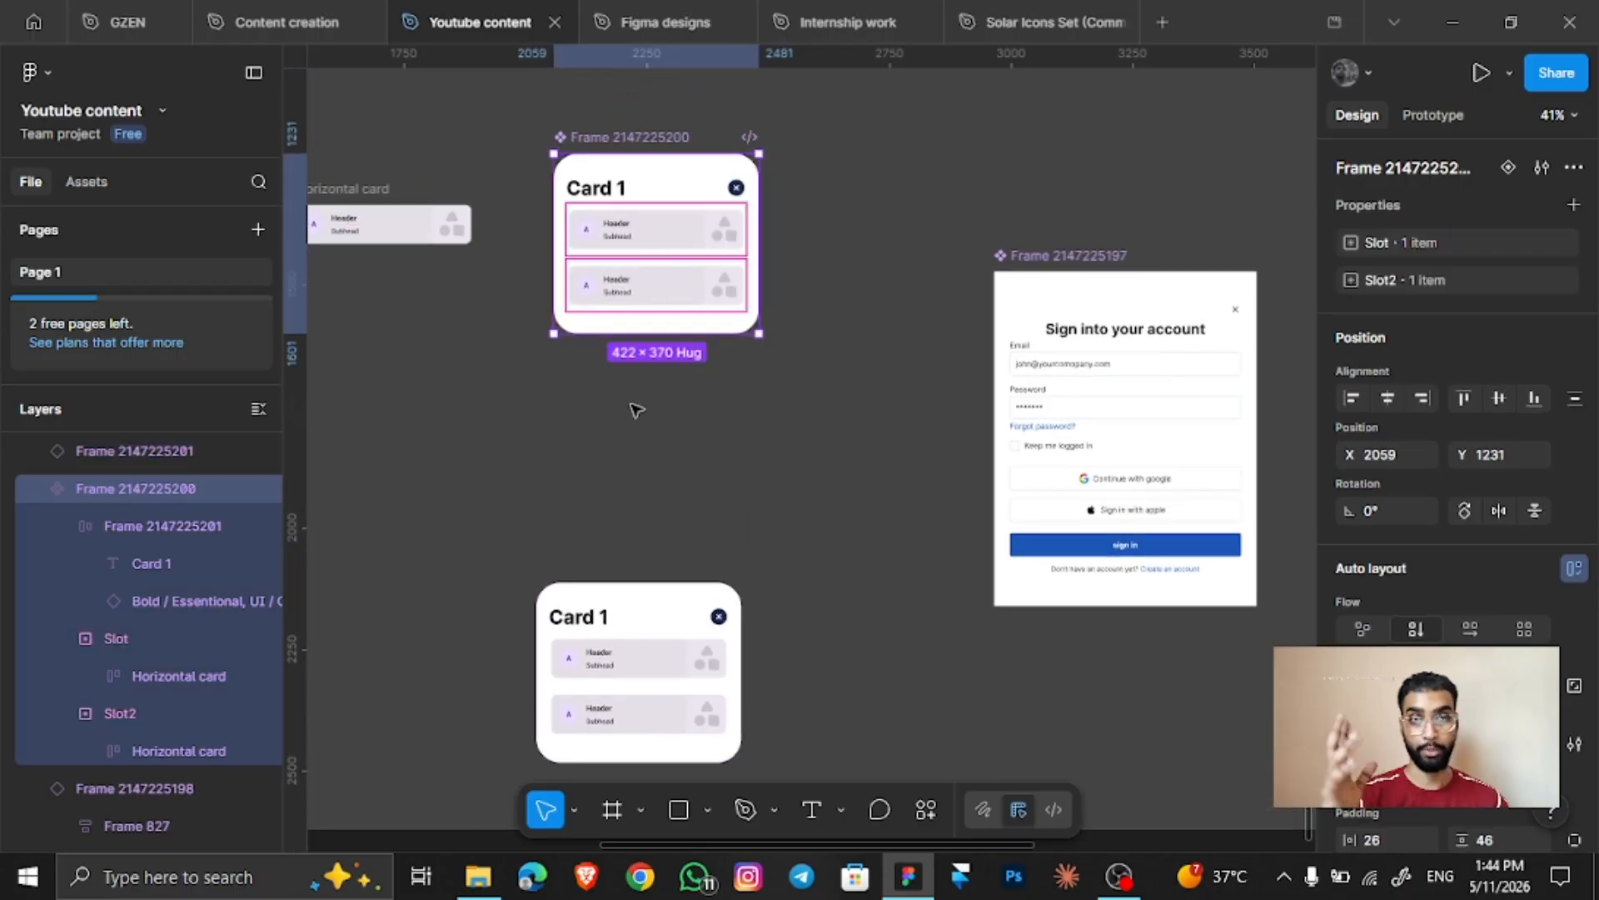
Reposition the Card 1 instance directly beneath the main component at X 2059, Y 1800
scroll(640, 449, down, 1)
drag(633, 602, 666, 416)
scroll(664, 414, up, 3)
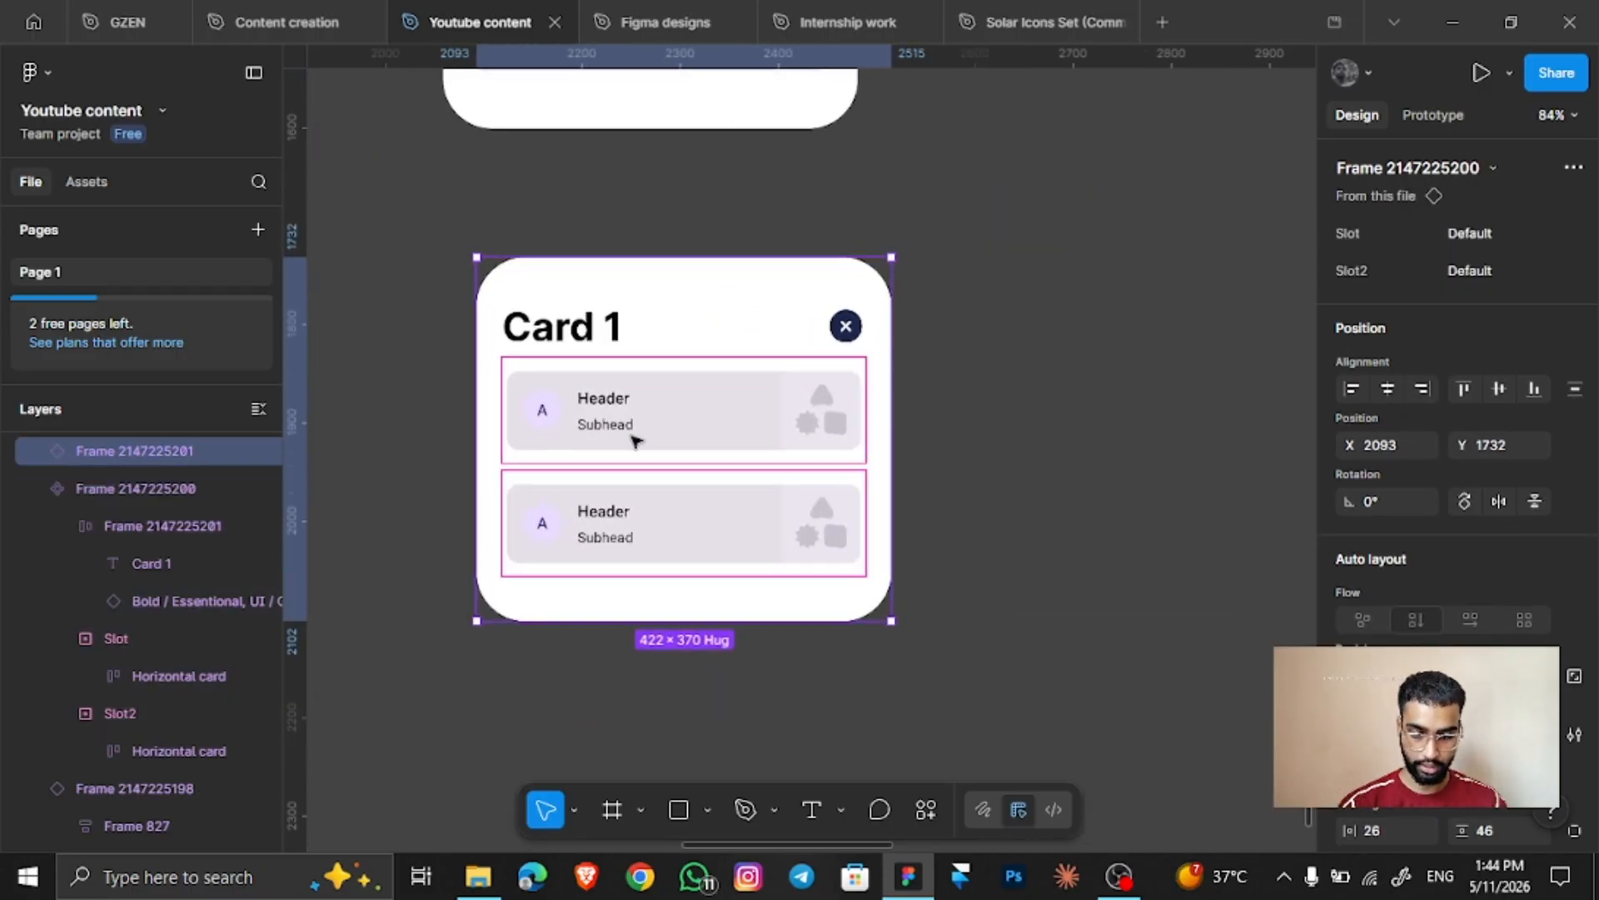
scroll(635, 440, up, 1)
scroll(632, 442, down, 4)
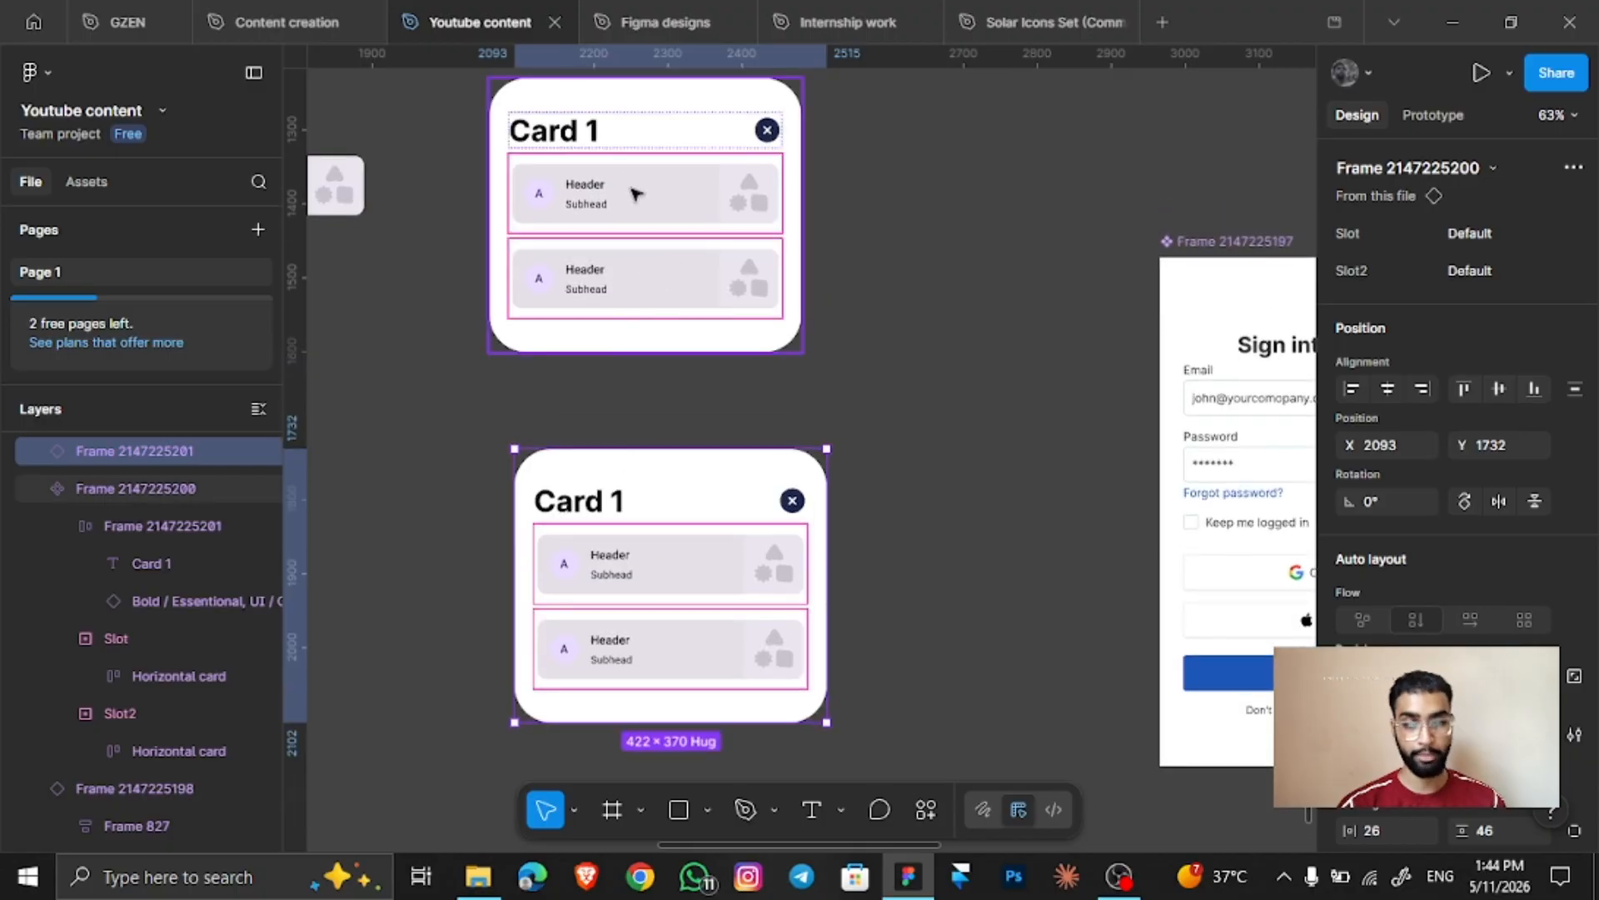
drag(649, 528, 625, 578)
scroll(625, 578, down, 2)
scroll(627, 581, up, 2)
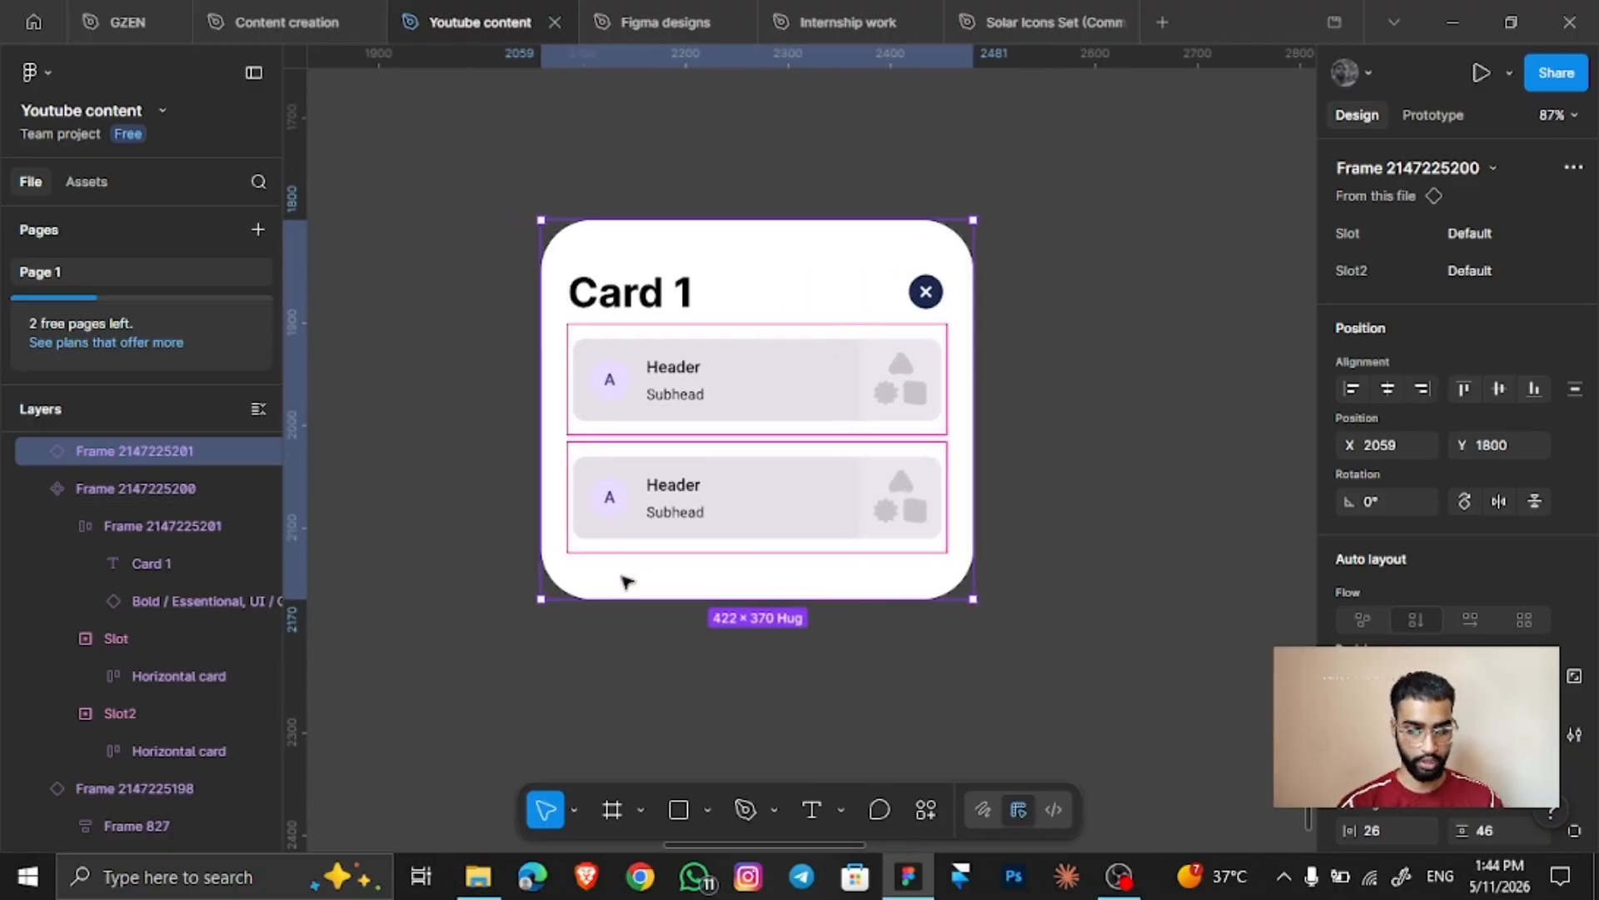
Add the preferred instances Button, text field and search bar to the first slot of the Card 1 instance
click(1571, 232)
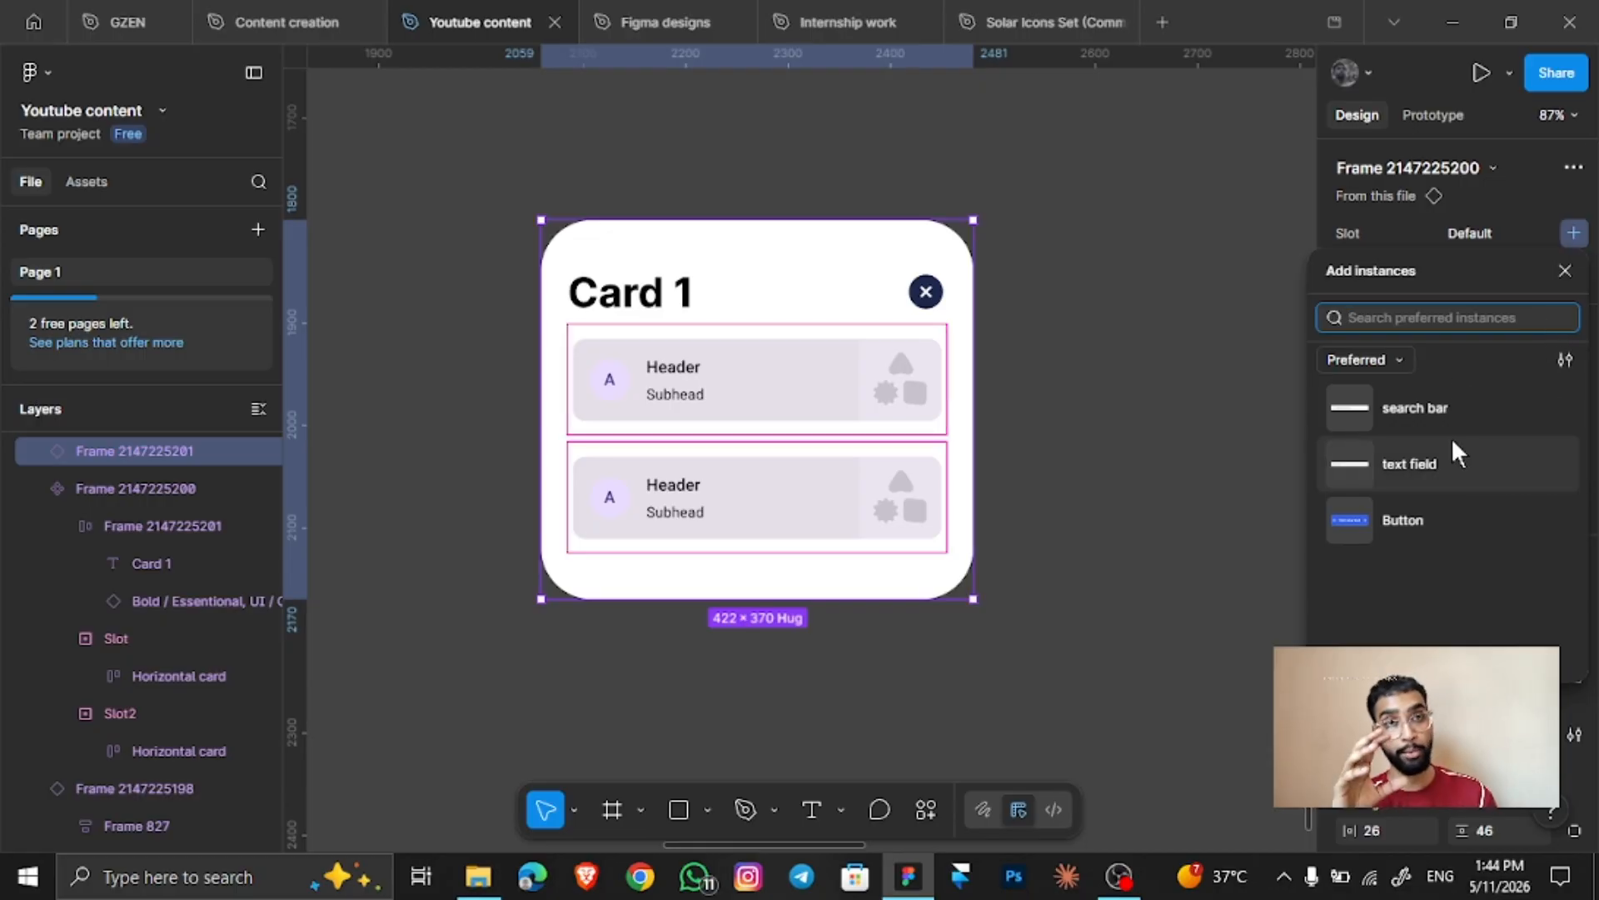
click(1421, 521)
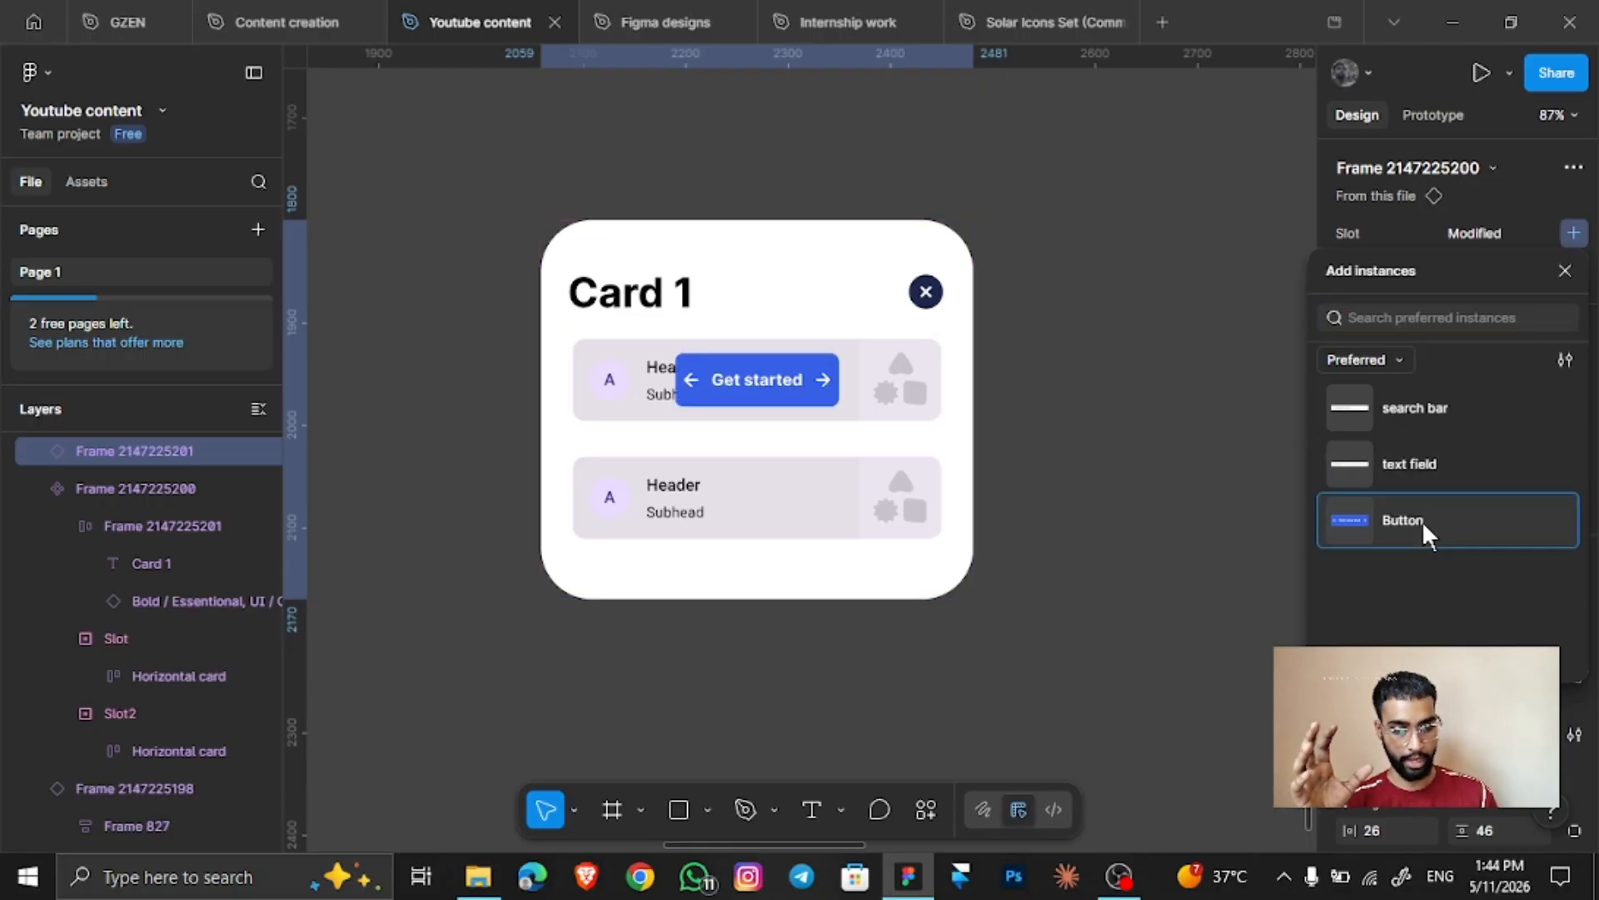
click(1441, 450)
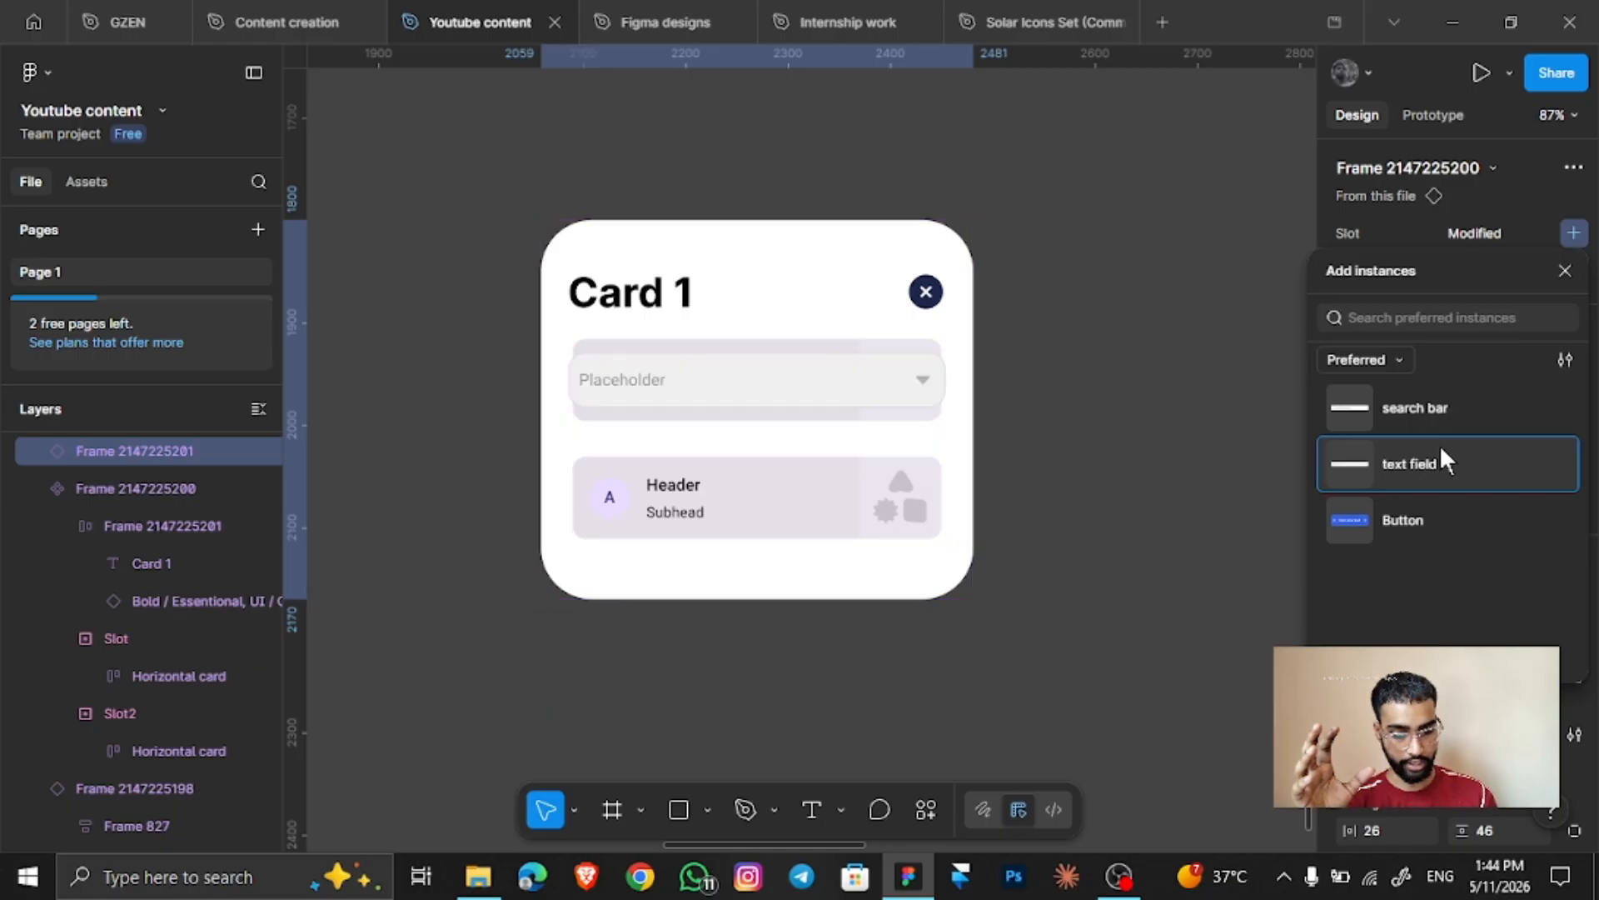
click(1425, 398)
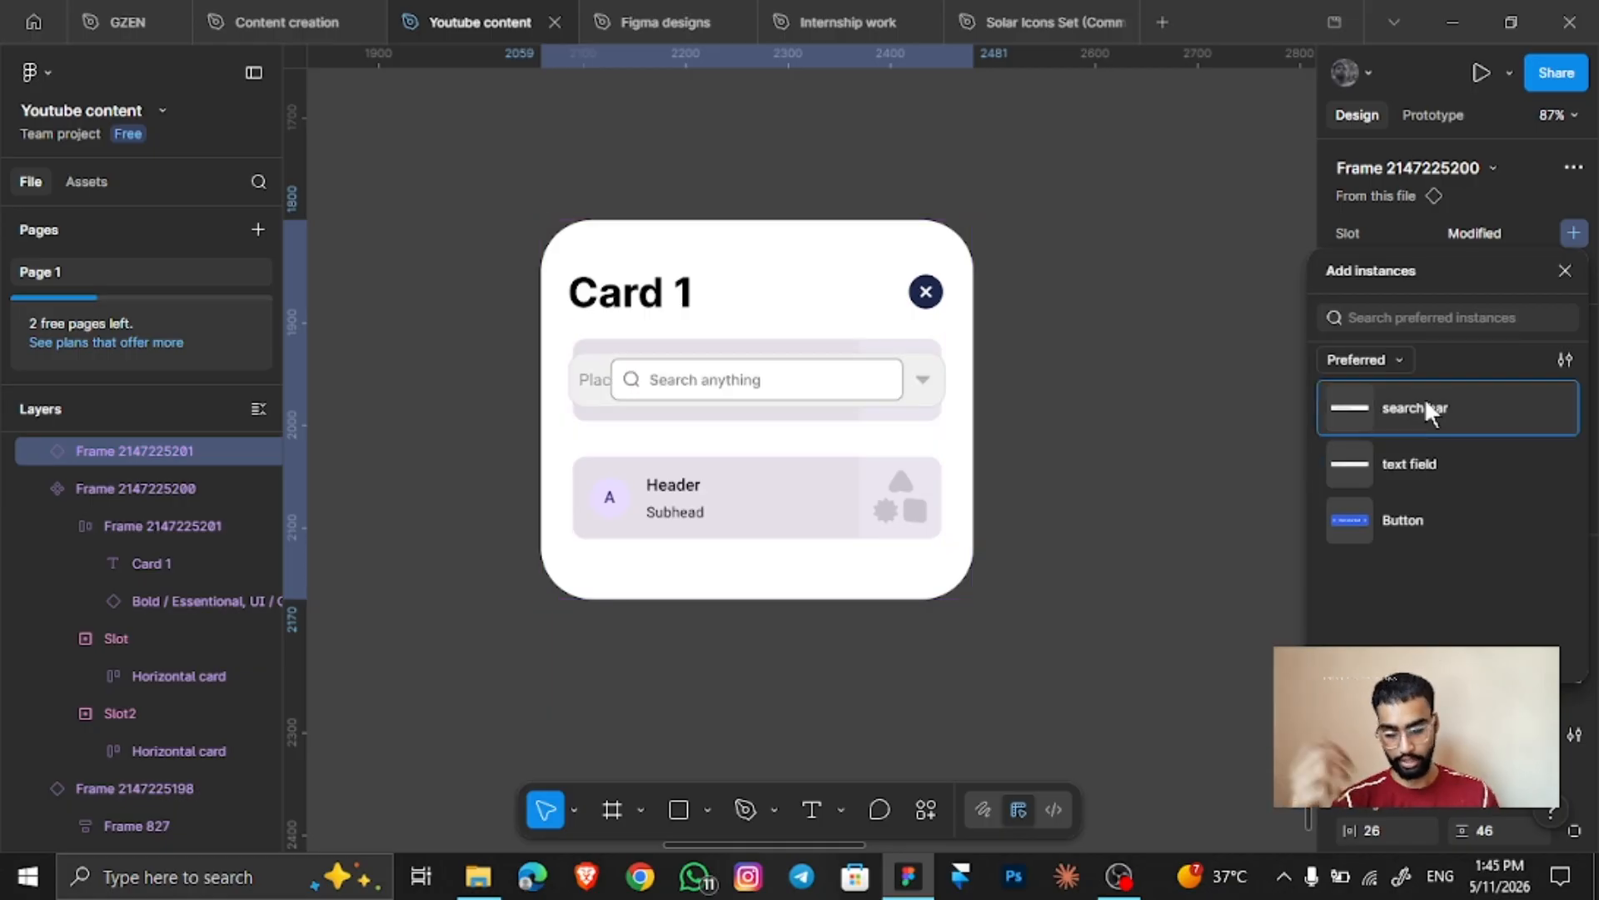
Undo the Button, text field and search bar additions in the card instance's first slot, and deselect the instance
key(ctrl+z)
key(ctrl+z)
key(ctrl+z)
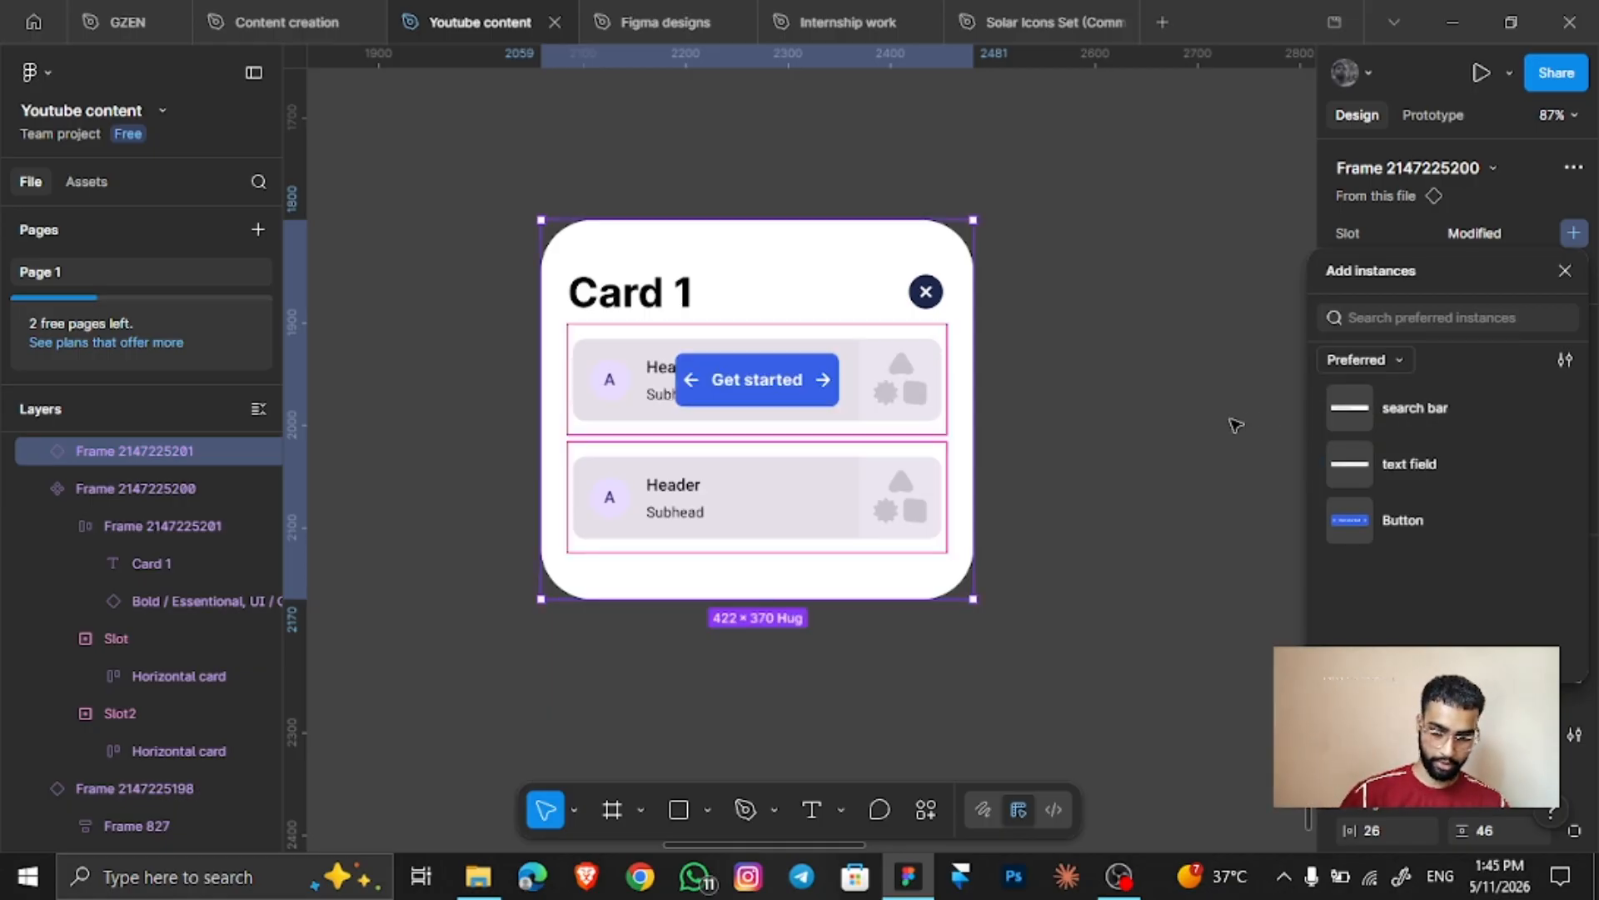
key(ctrl+z)
click(1128, 477)
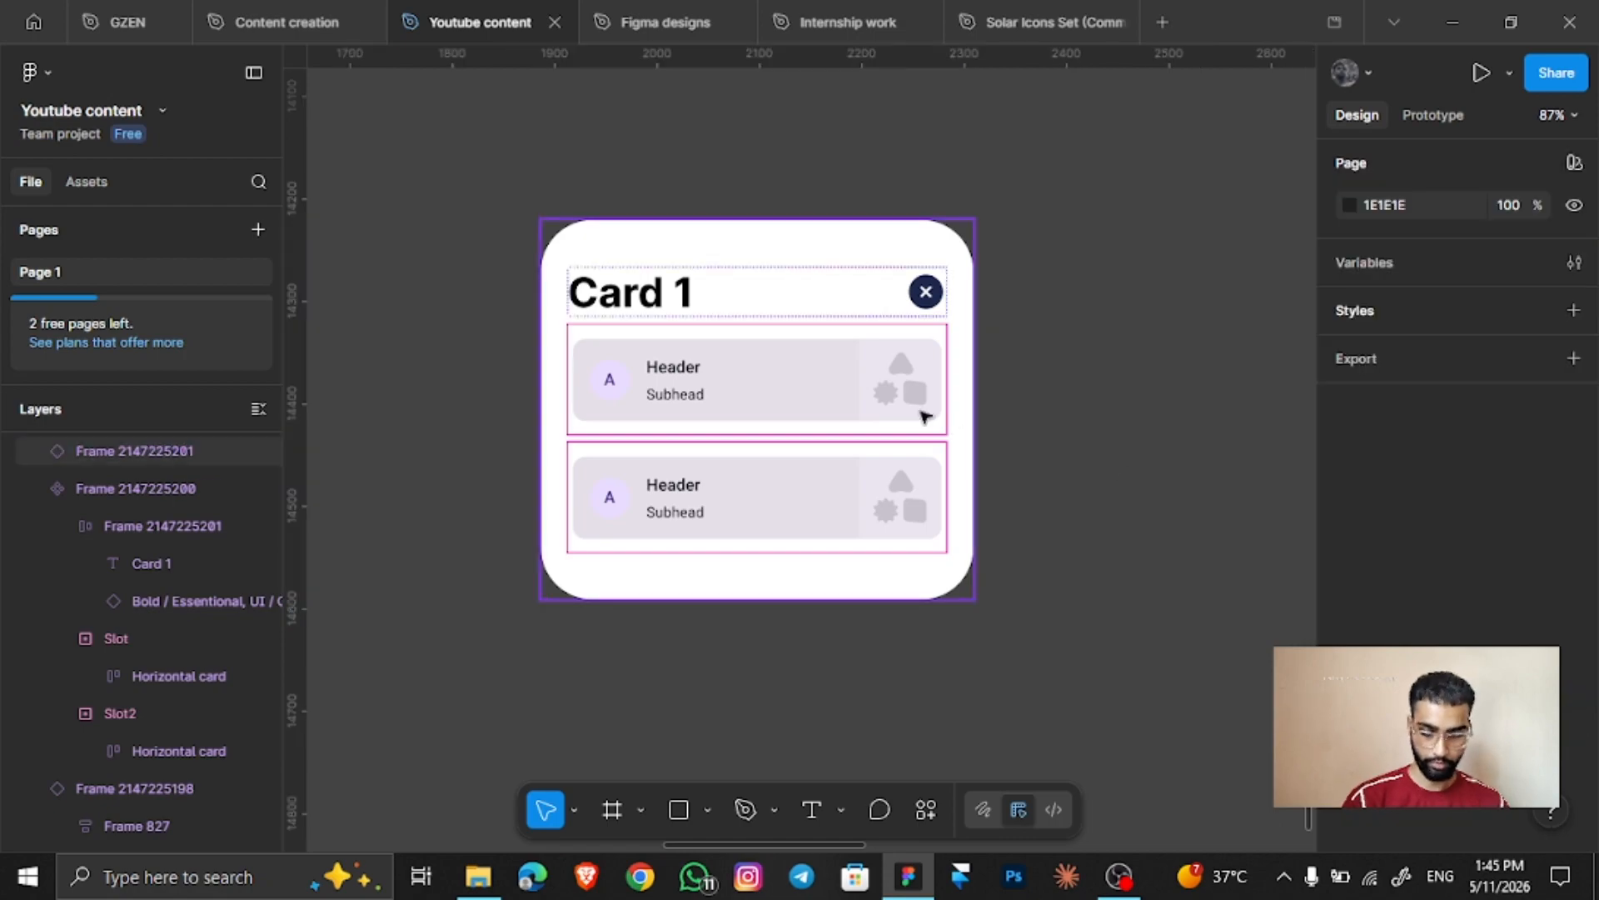
Try adding the preferred search bar instance to the Card 1 instance's first slot directly on the canvas, and undo it
double_click(922, 416)
double_click(923, 416)
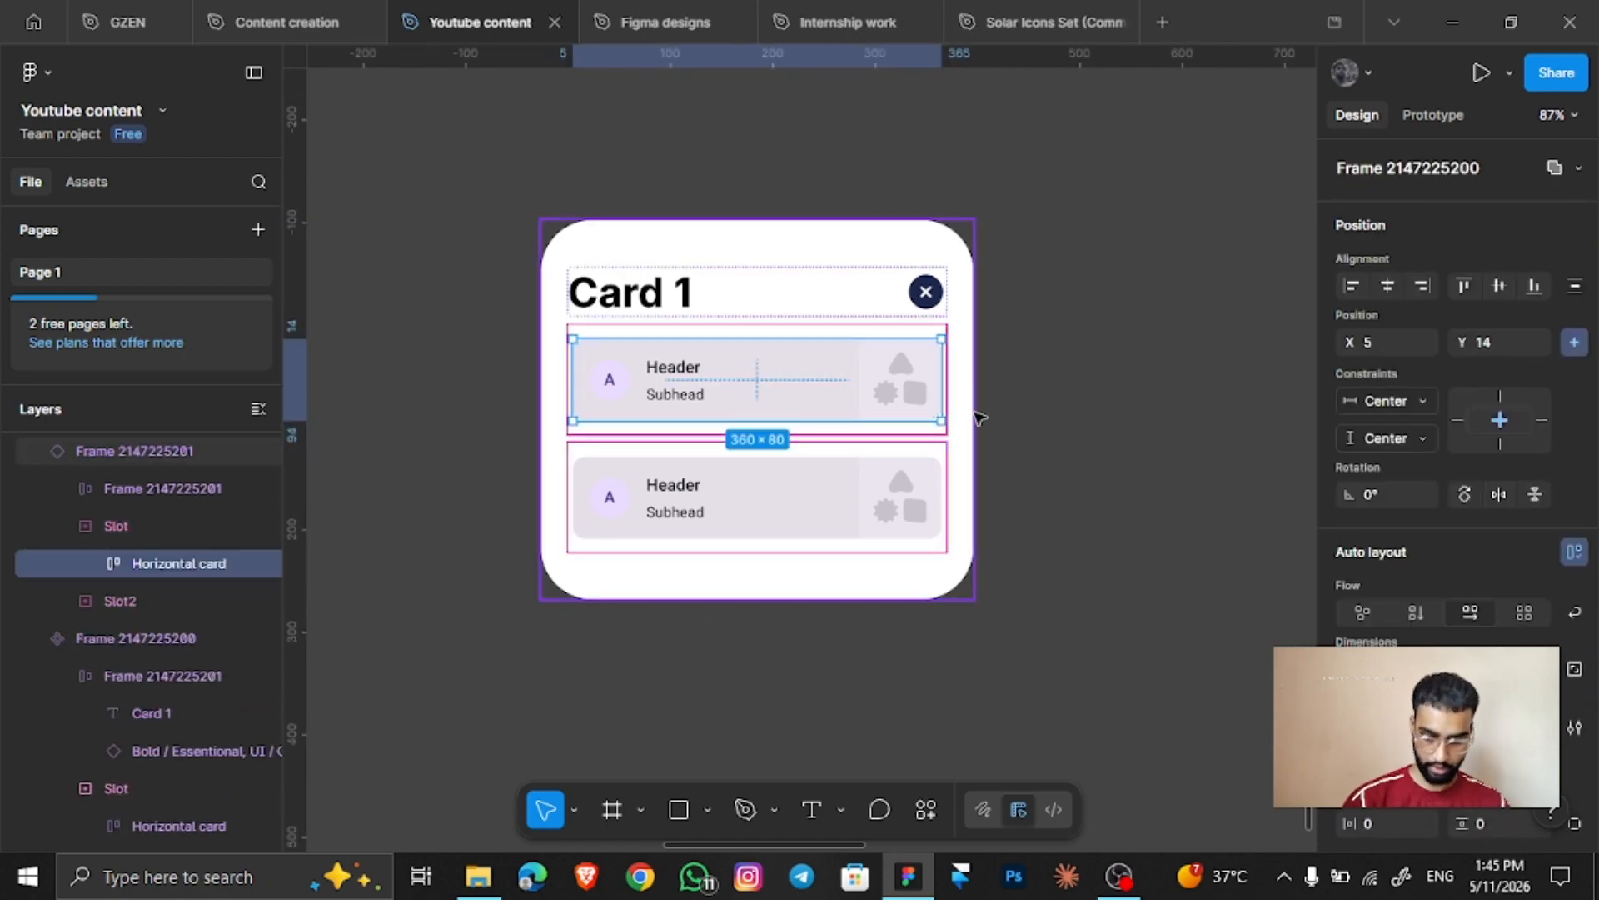
key(shift+Return)
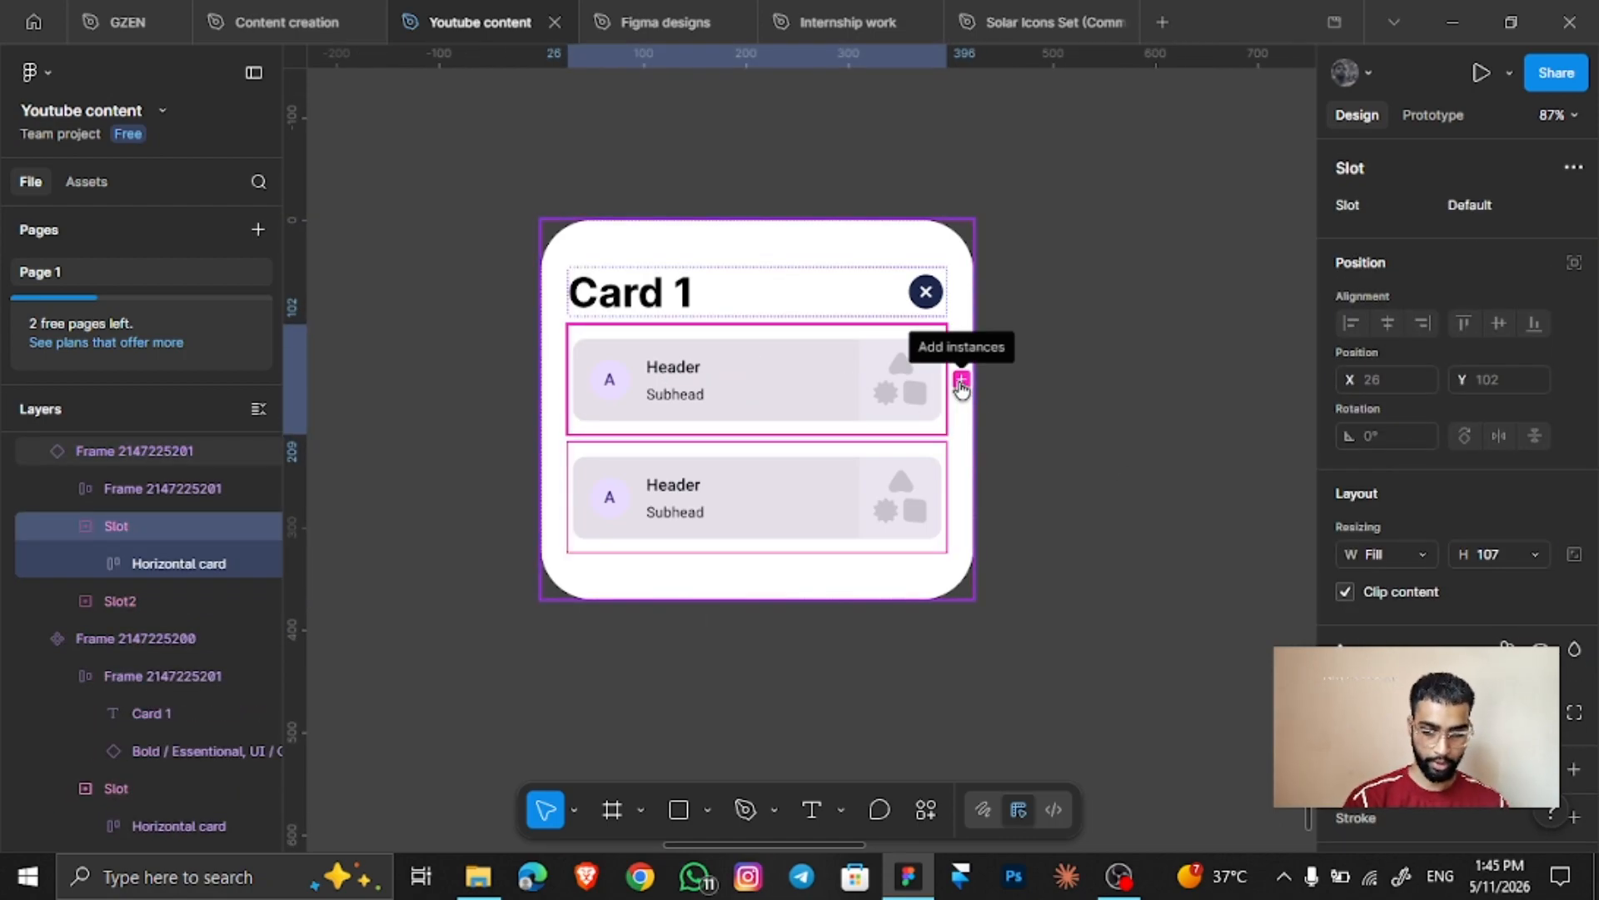
click(961, 382)
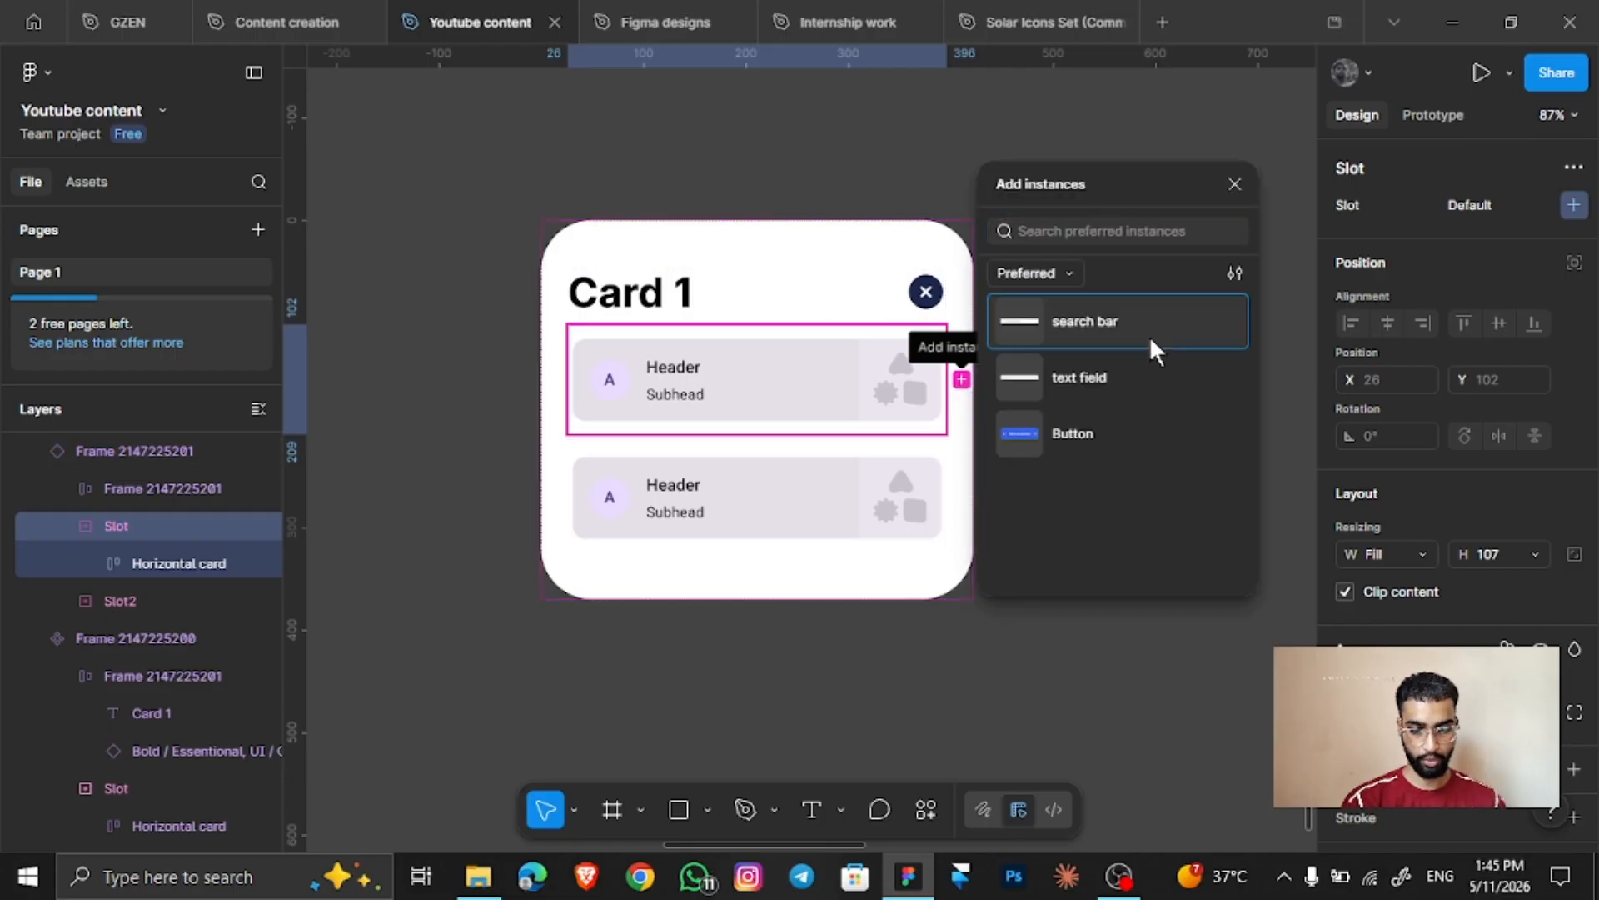
click(1149, 337)
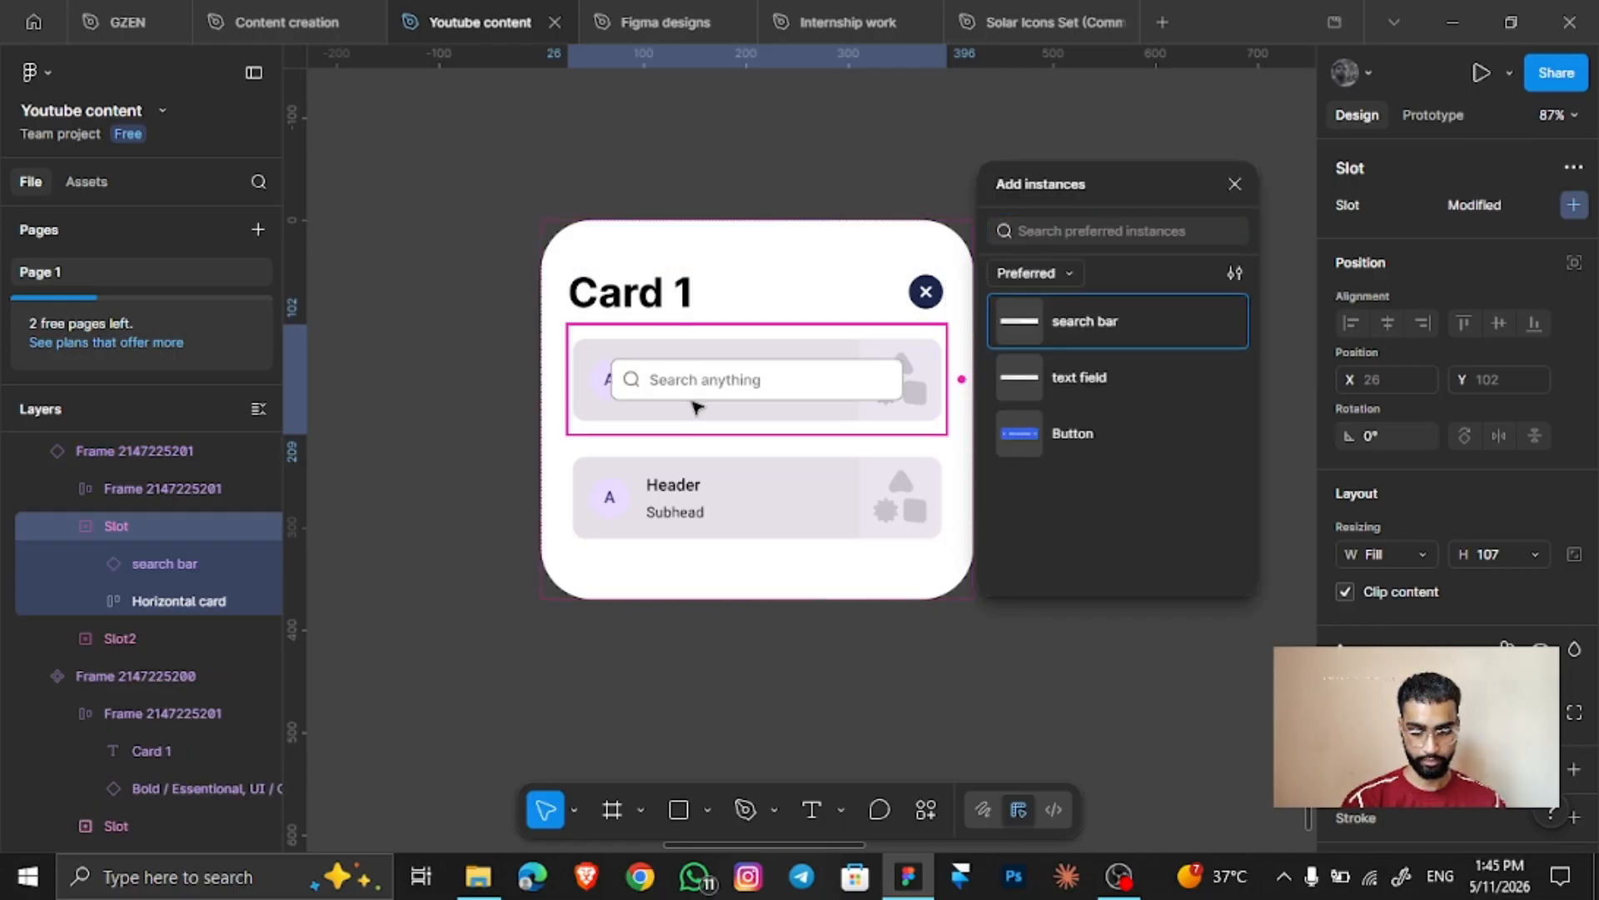
key(Escape)
key(ctrl+z)
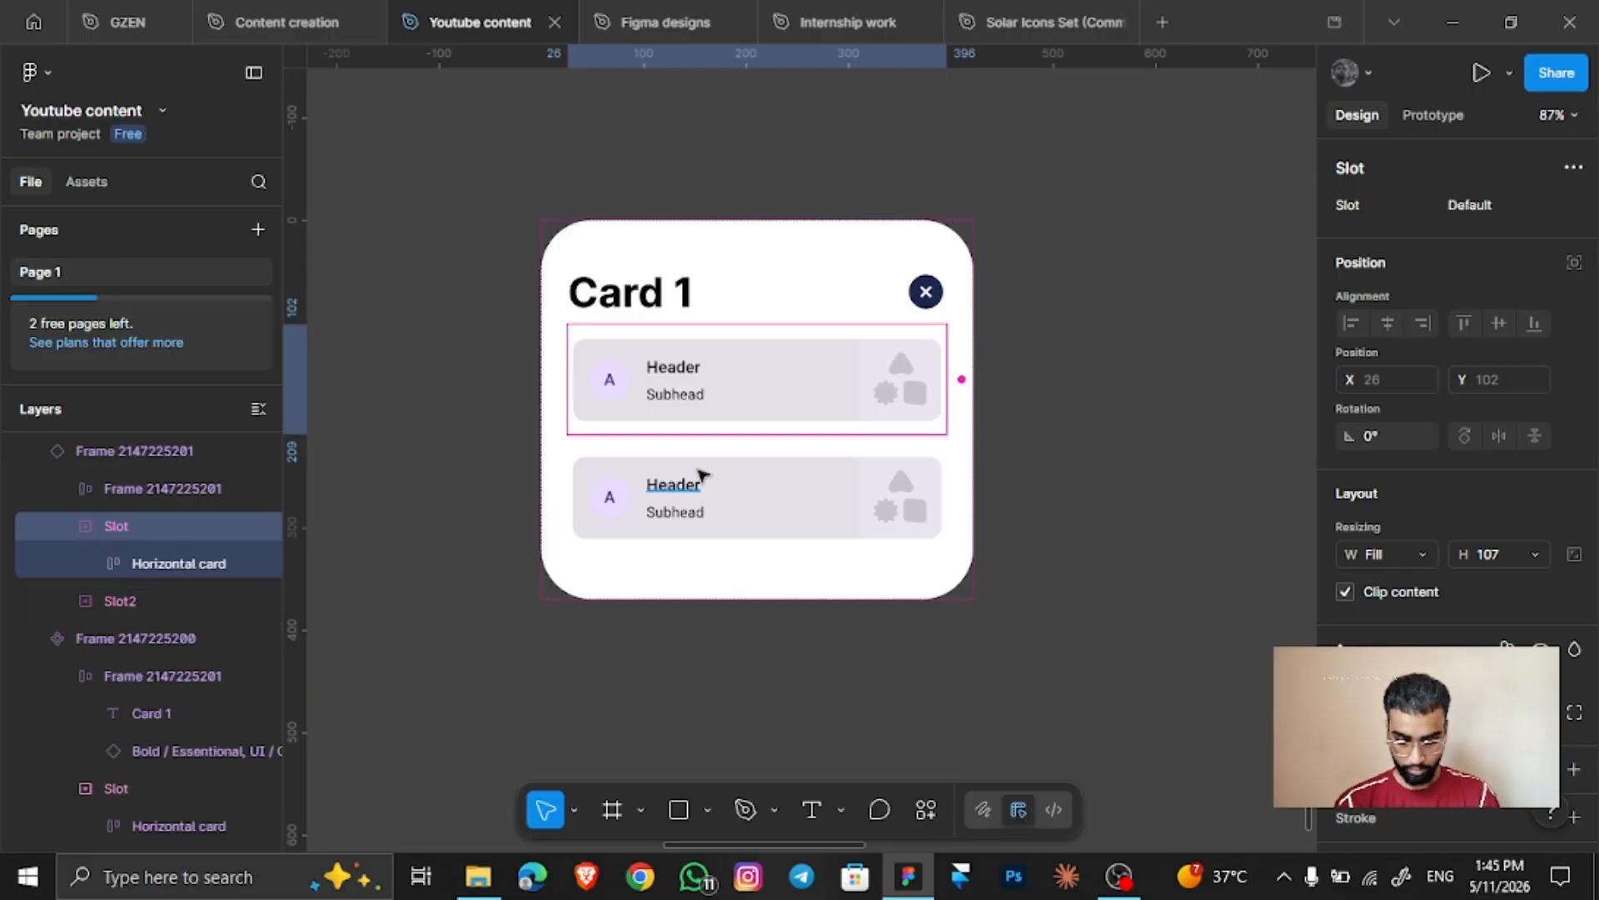
Inspect the second and first slots inside the Card 1 instance
click(706, 487)
scroll(845, 411, up, 2)
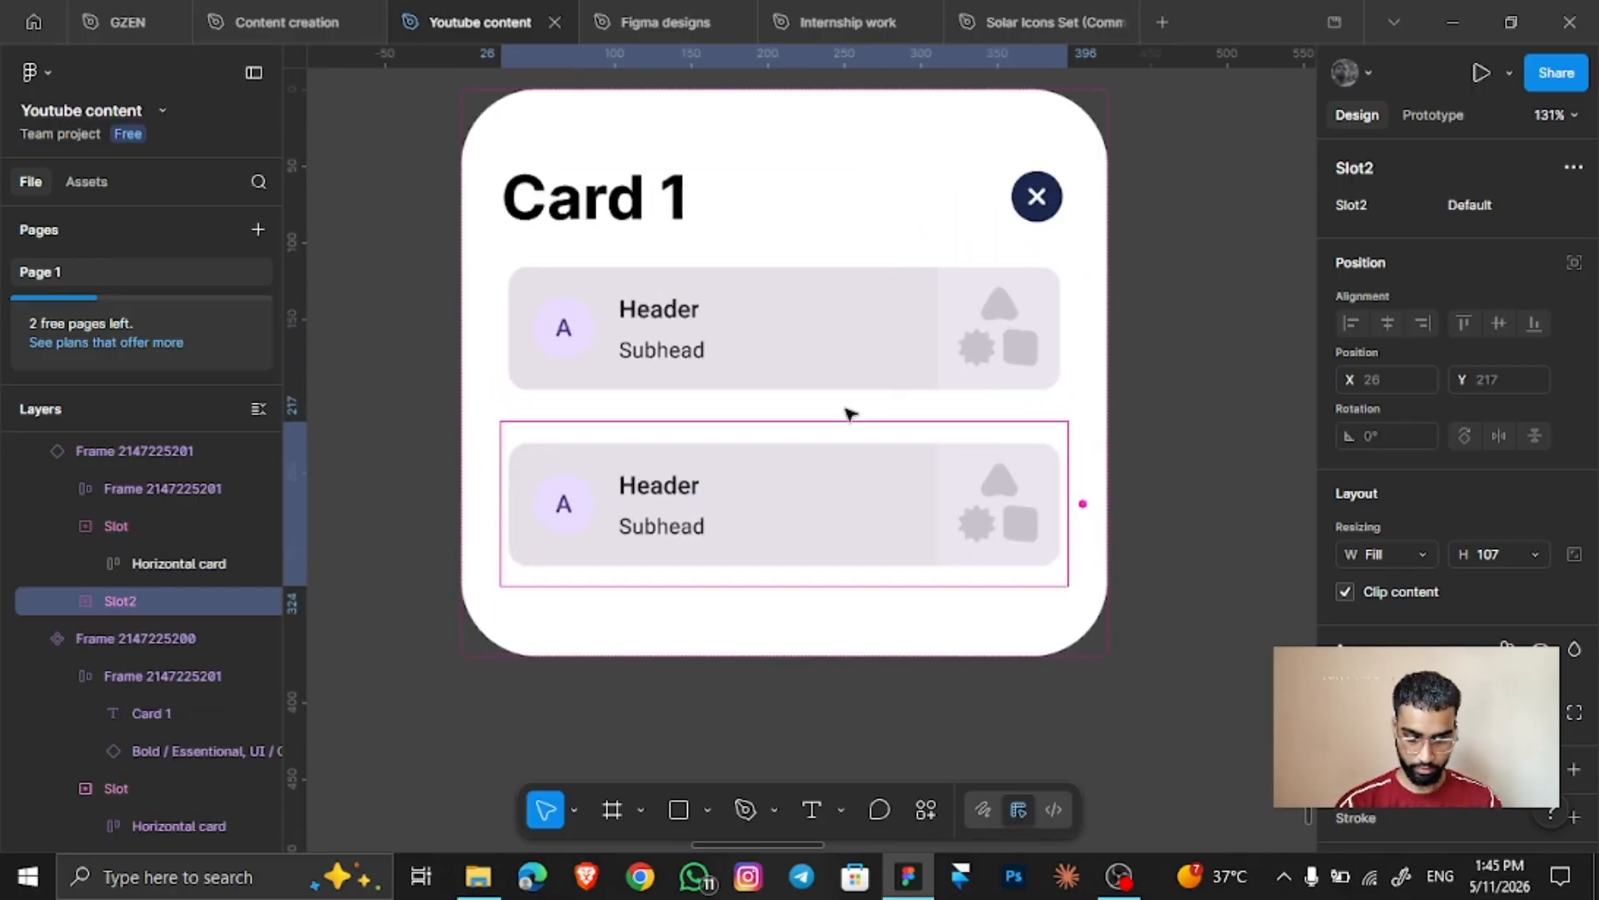
scroll(854, 498, up, 2)
scroll(837, 452, down, 2)
click(817, 408)
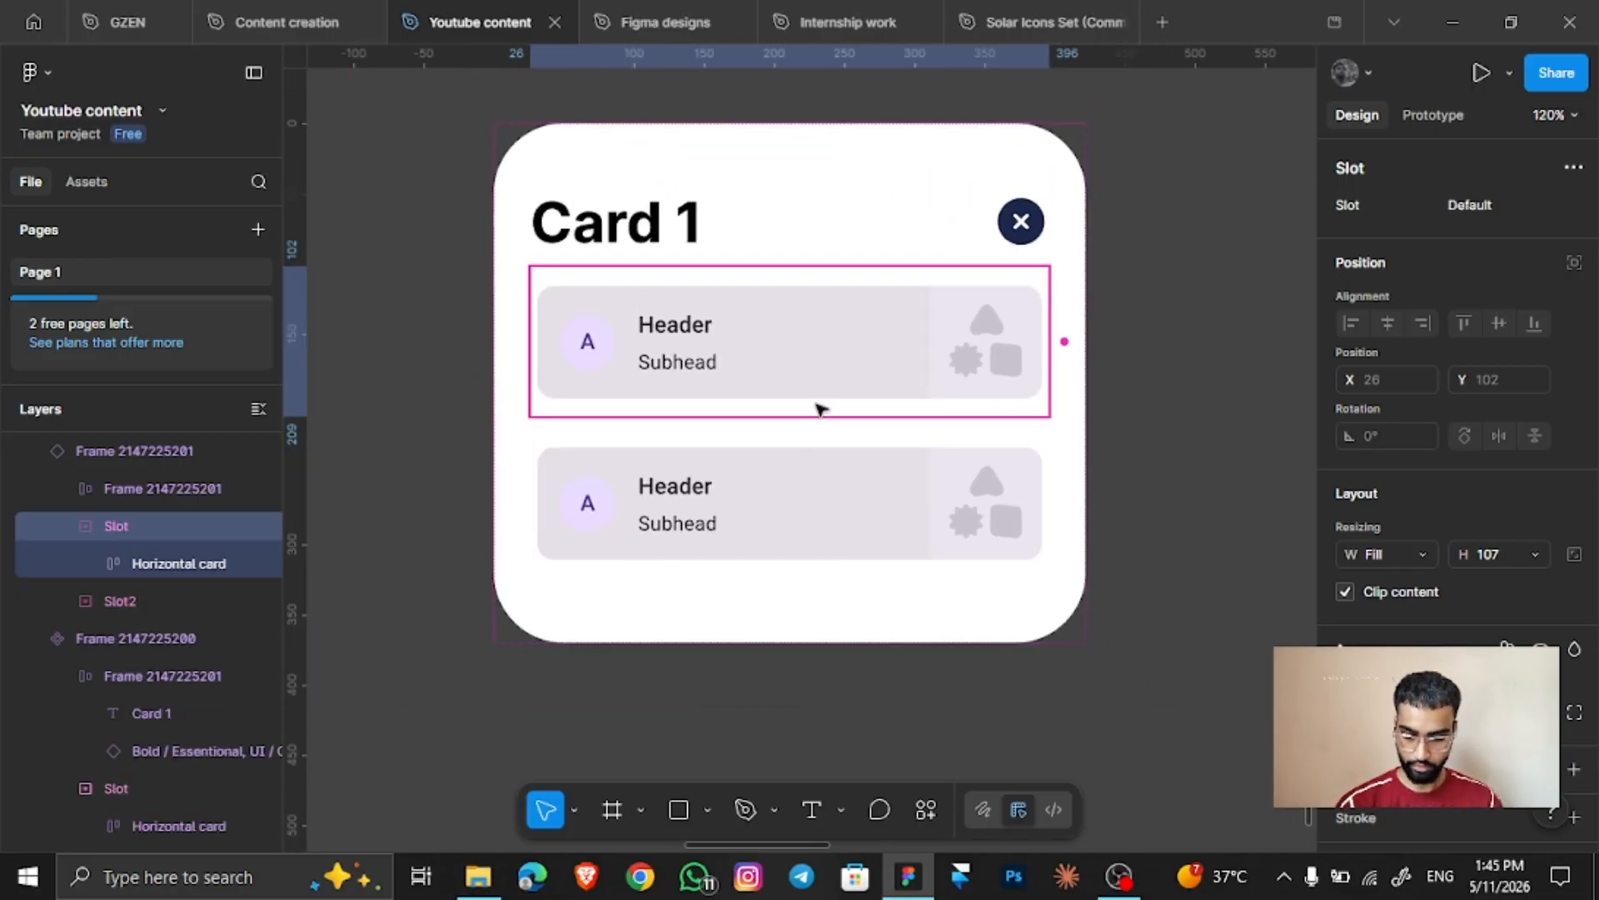
Add the preferred Button instance to the second slot of the Card 1 instance
click(671, 143)
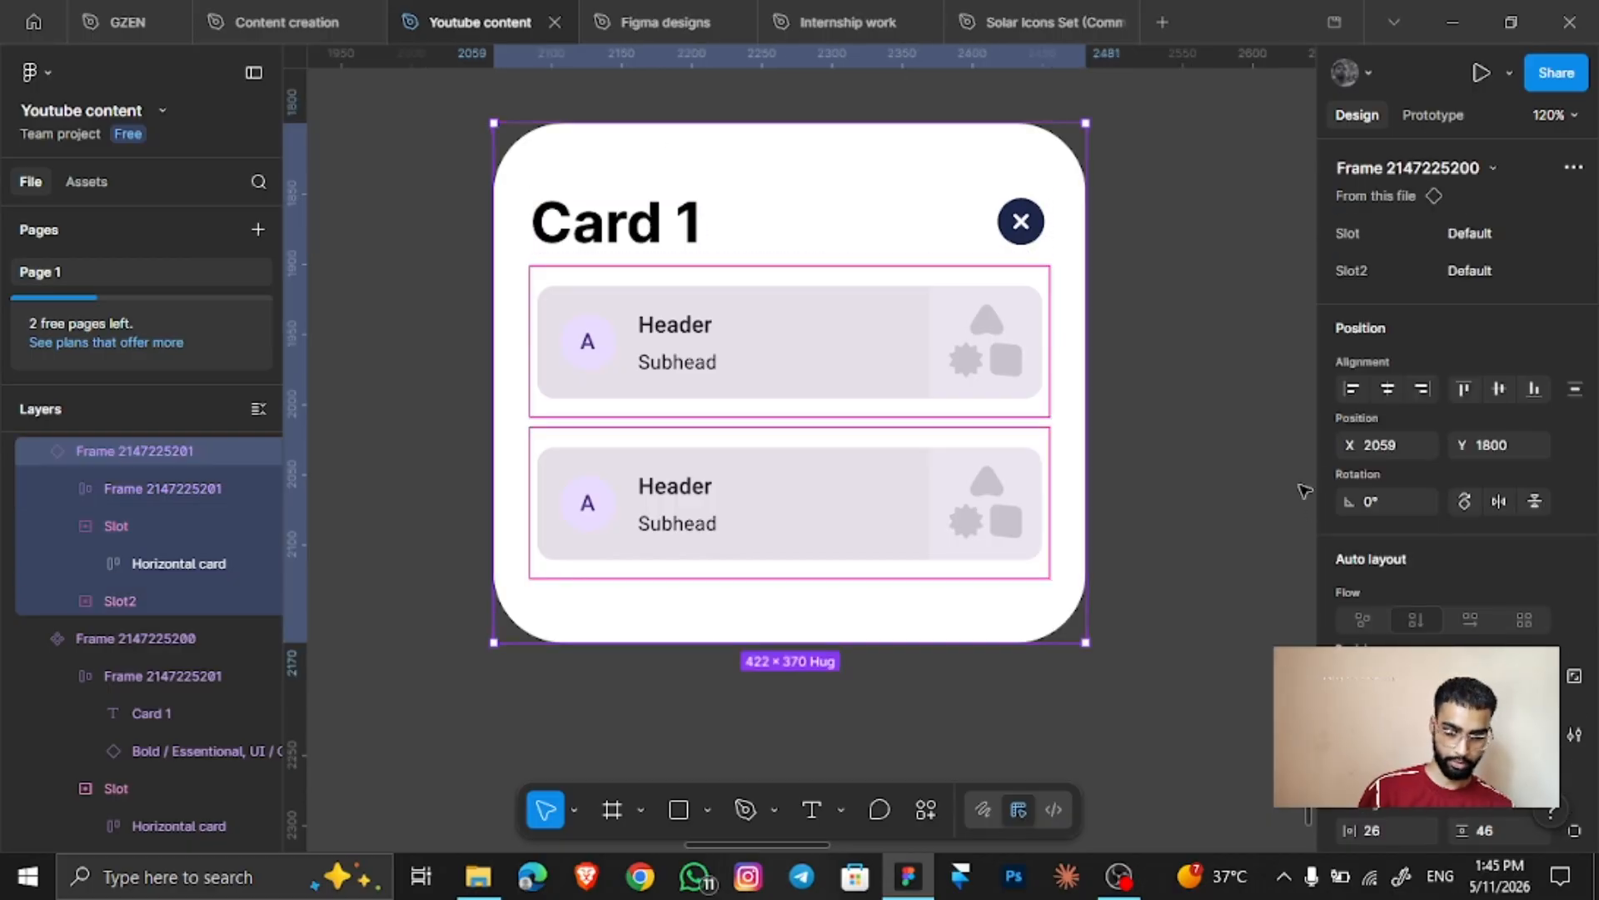
scroll(1446, 583, down, 1)
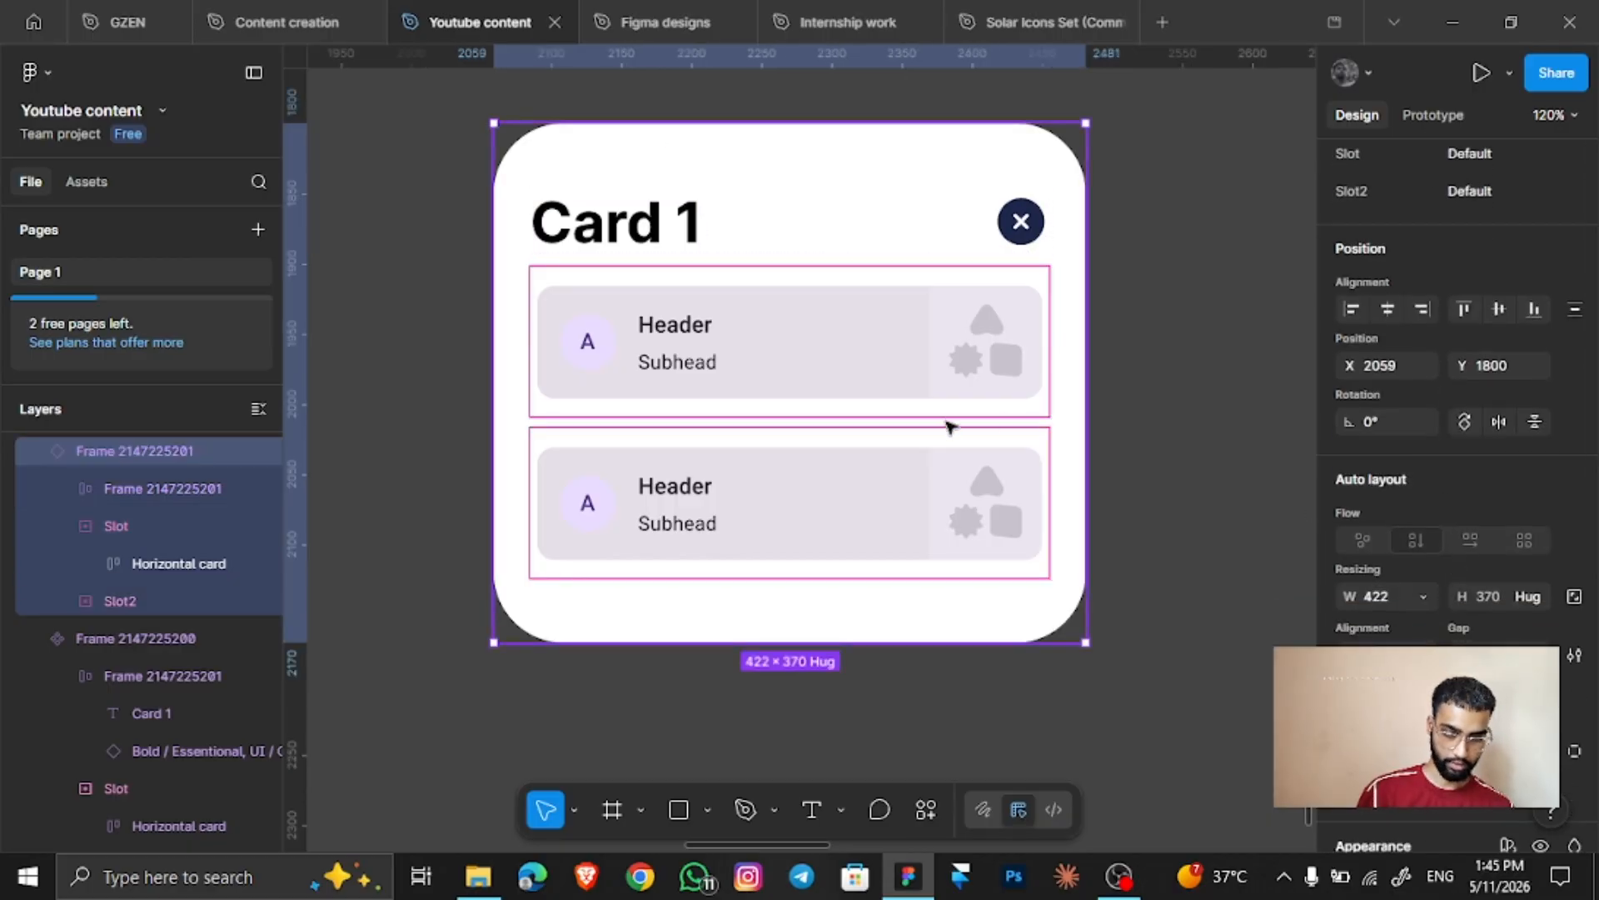
click(931, 477)
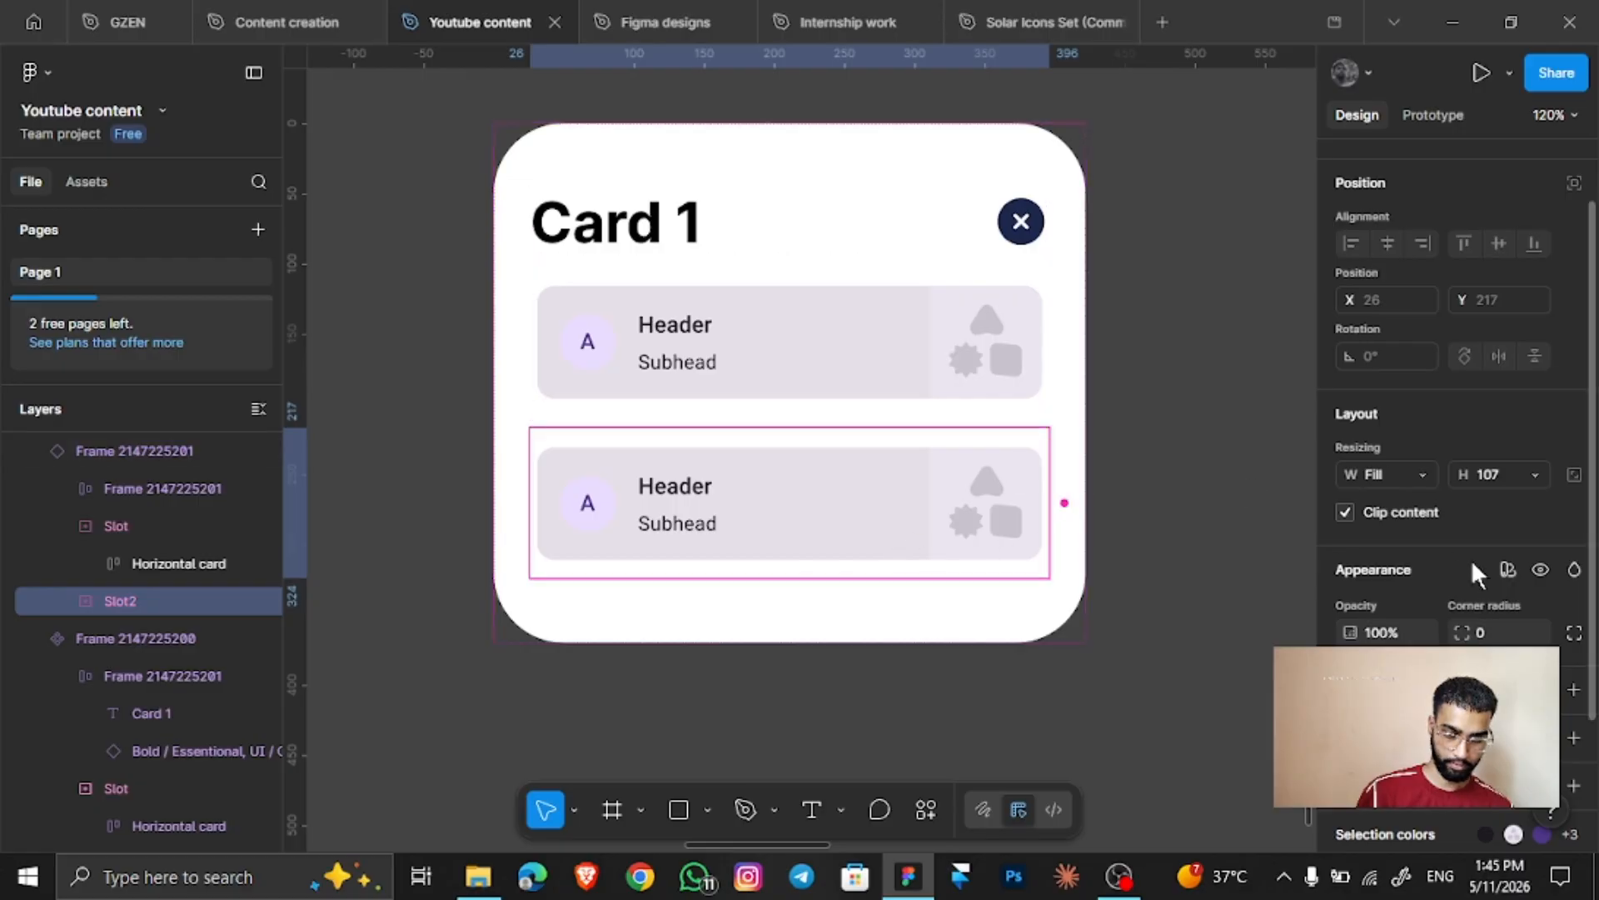
scroll(1474, 573, down, 1)
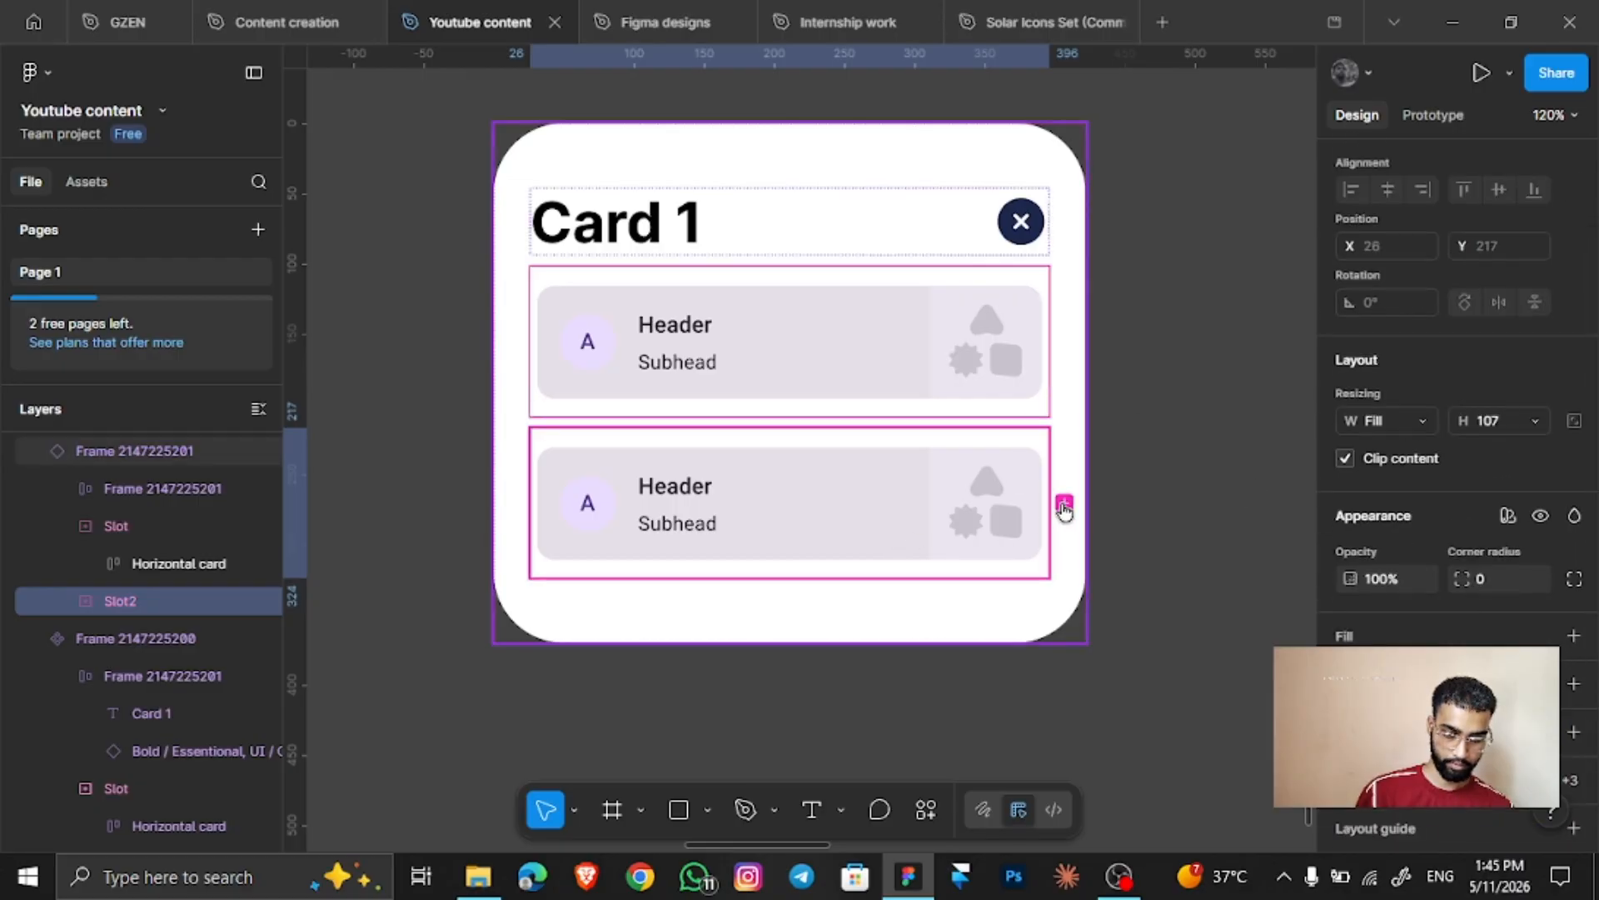
click(1064, 504)
click(1186, 560)
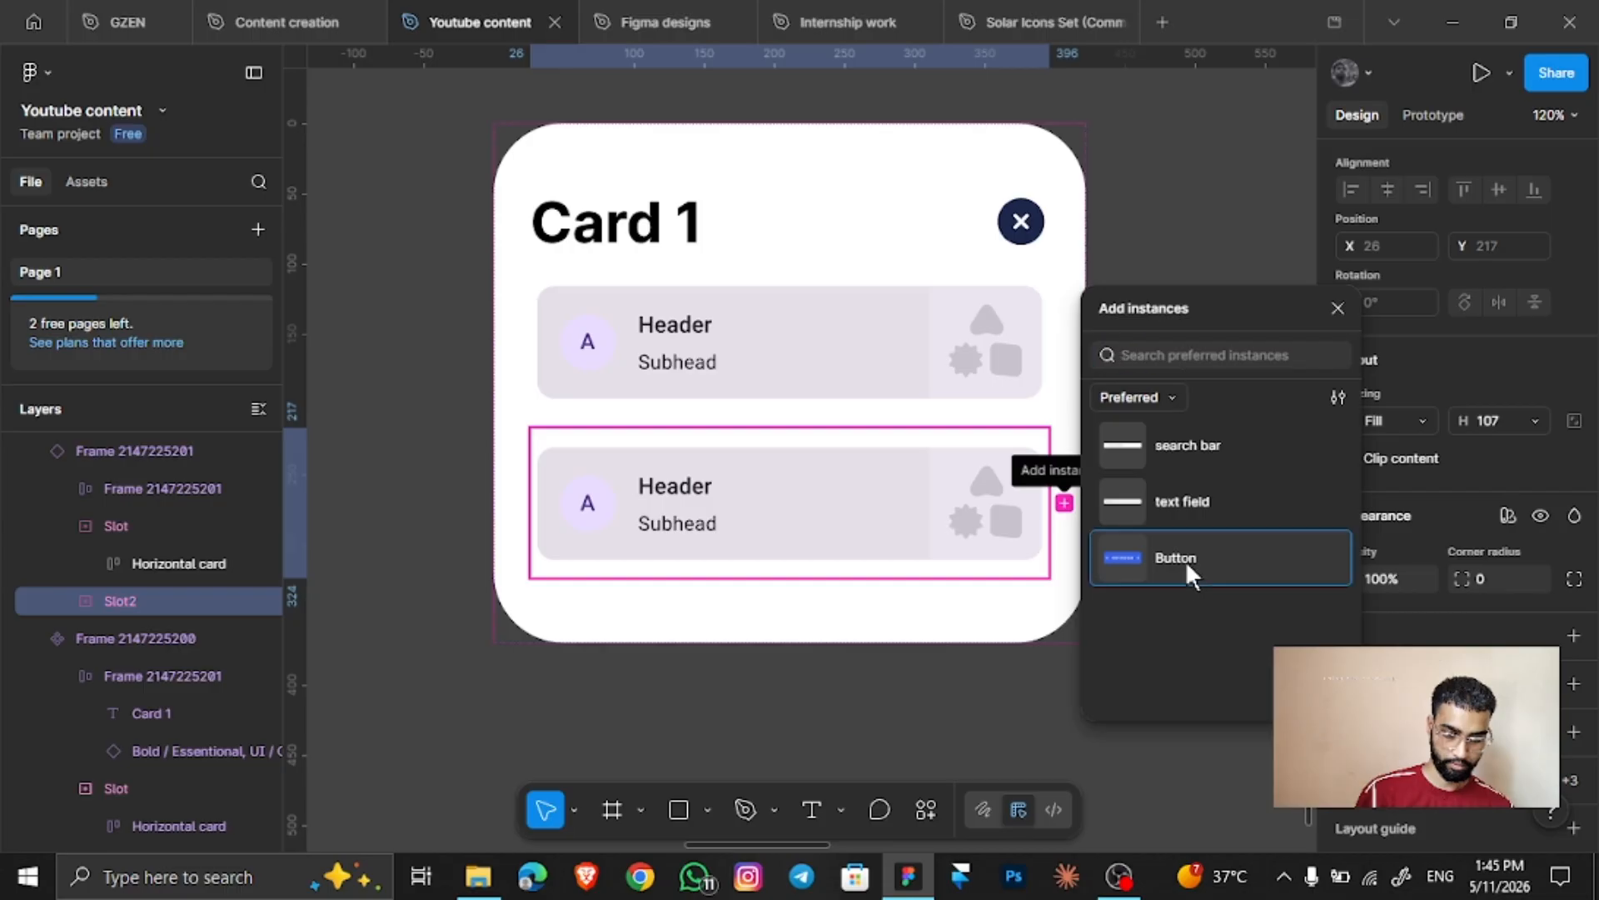
Try moving the Button and Horizontal card down from the second slot on the canvas, and undo the move
drag(846, 528, 846, 599)
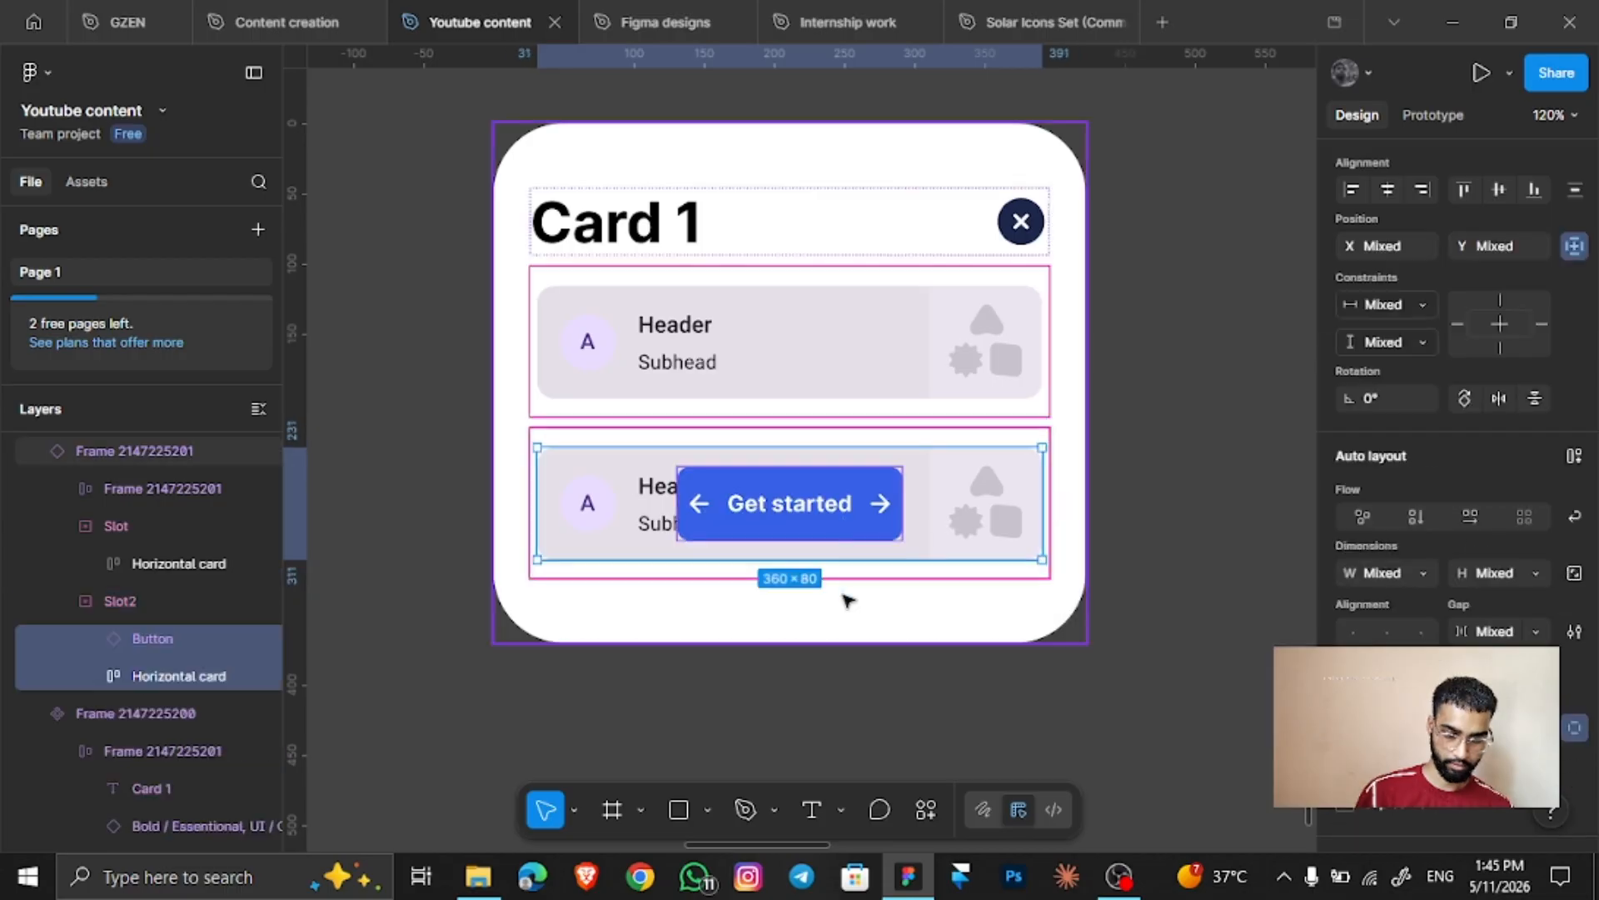
drag(827, 524, 825, 607)
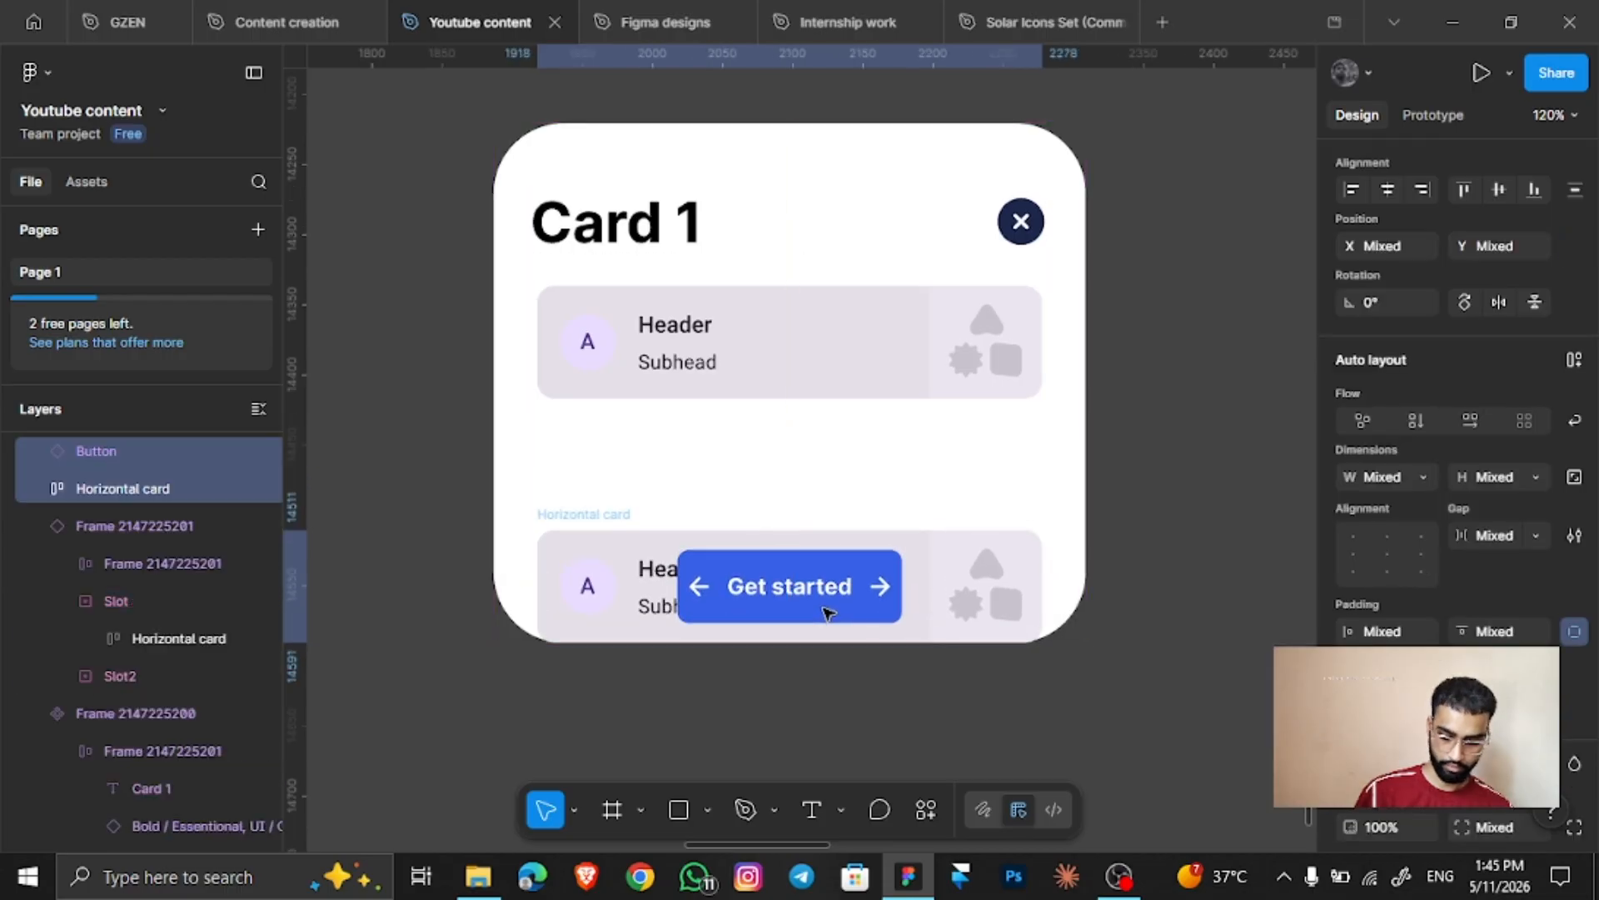
key(ctrl+z)
Try moving the second slot's Horizontal card layer into the first slot, and undo it along with the Button addition
click(146, 660)
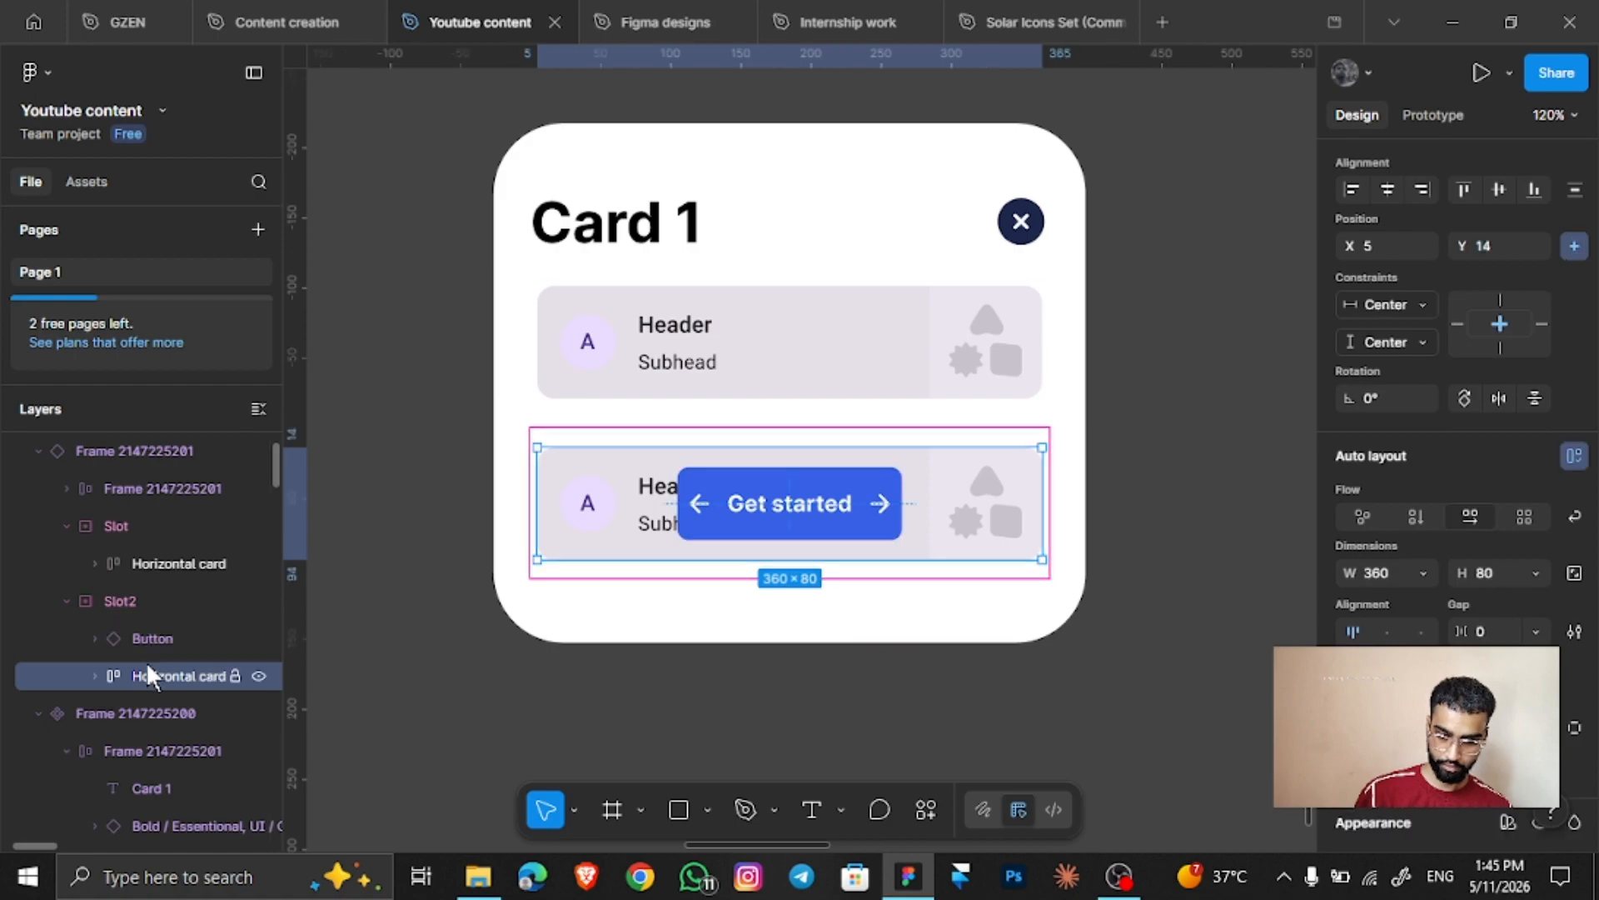
drag(147, 668, 104, 571)
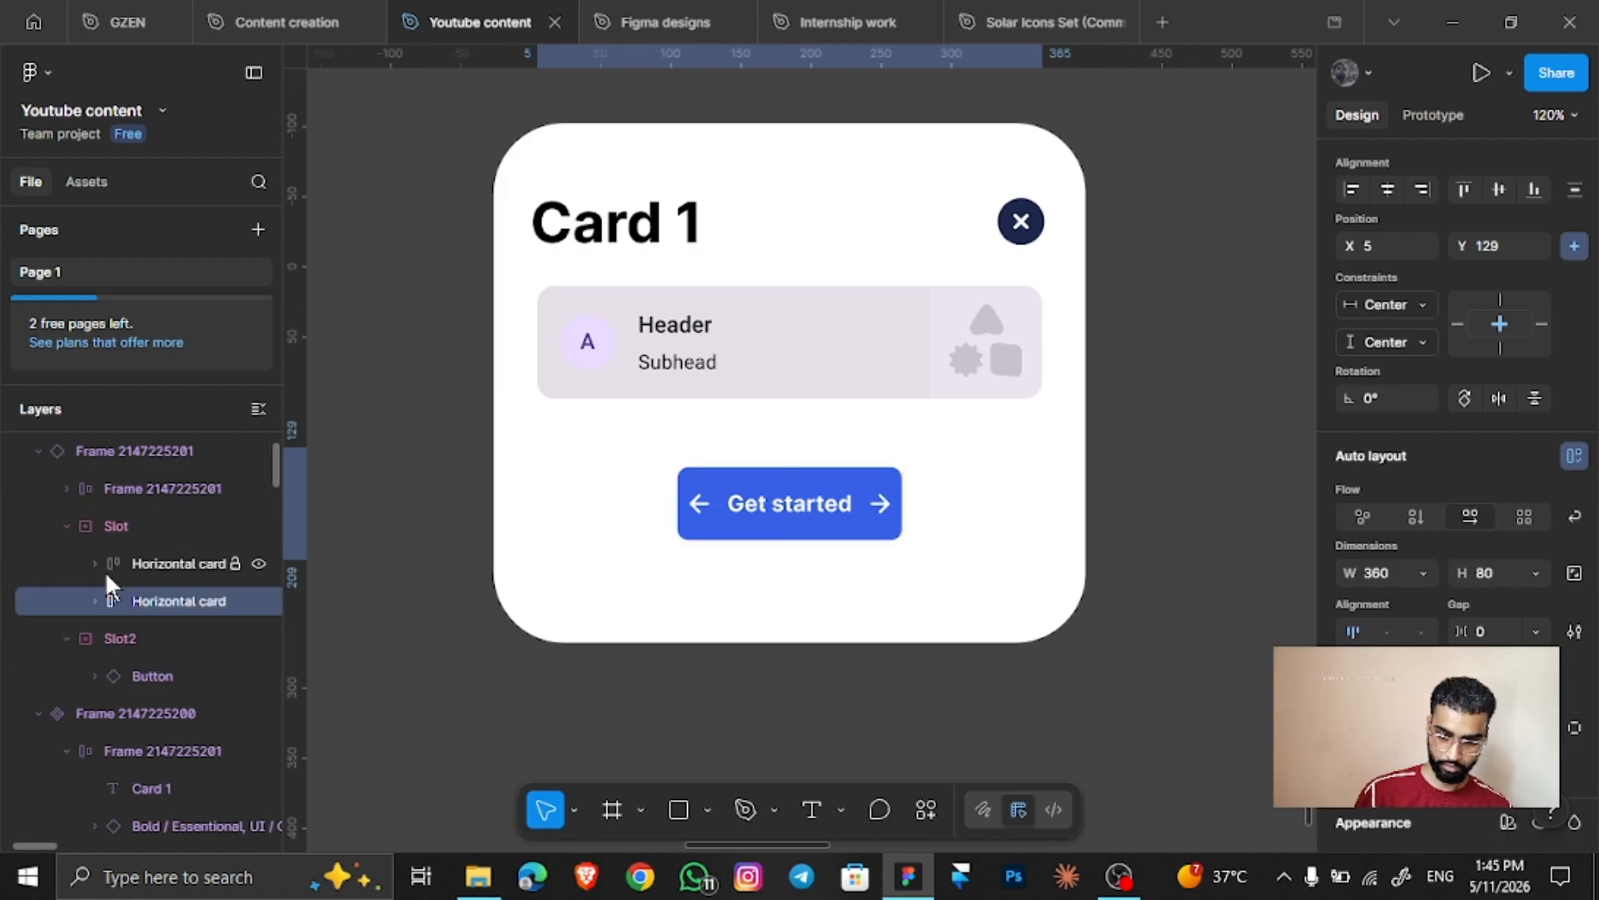
key(ctrl+z)
key(ctrl+z)
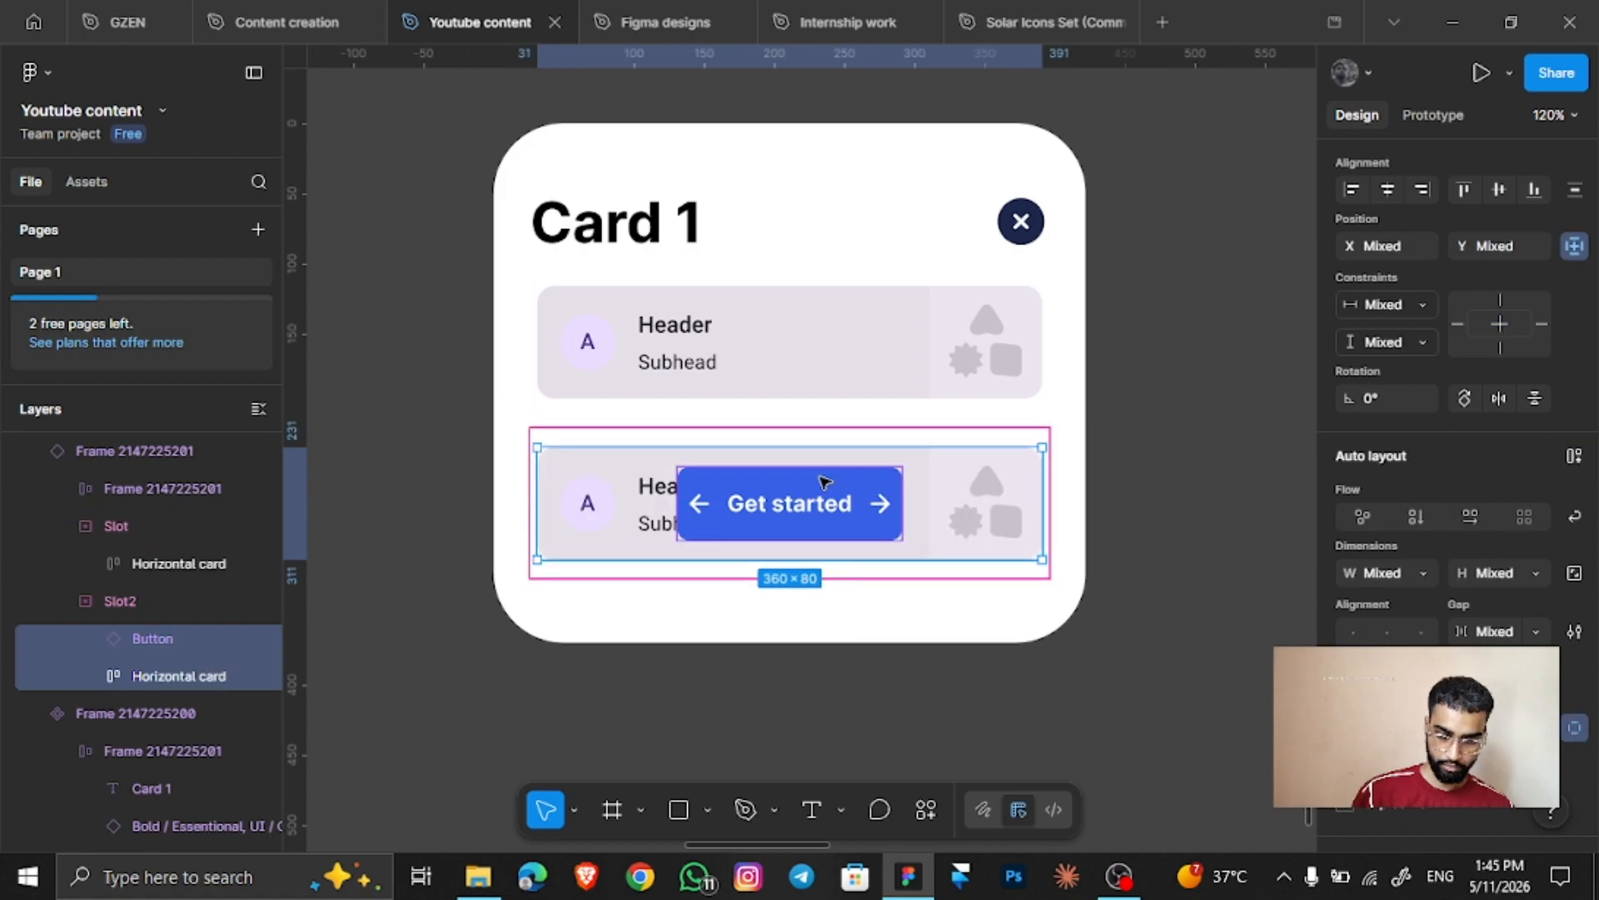
key(ctrl+z)
Duplicate the red Book now button from the upper sign-in instance onto the lower edge of the Card 1 instance
scroll(822, 479, down, 4)
click(814, 459)
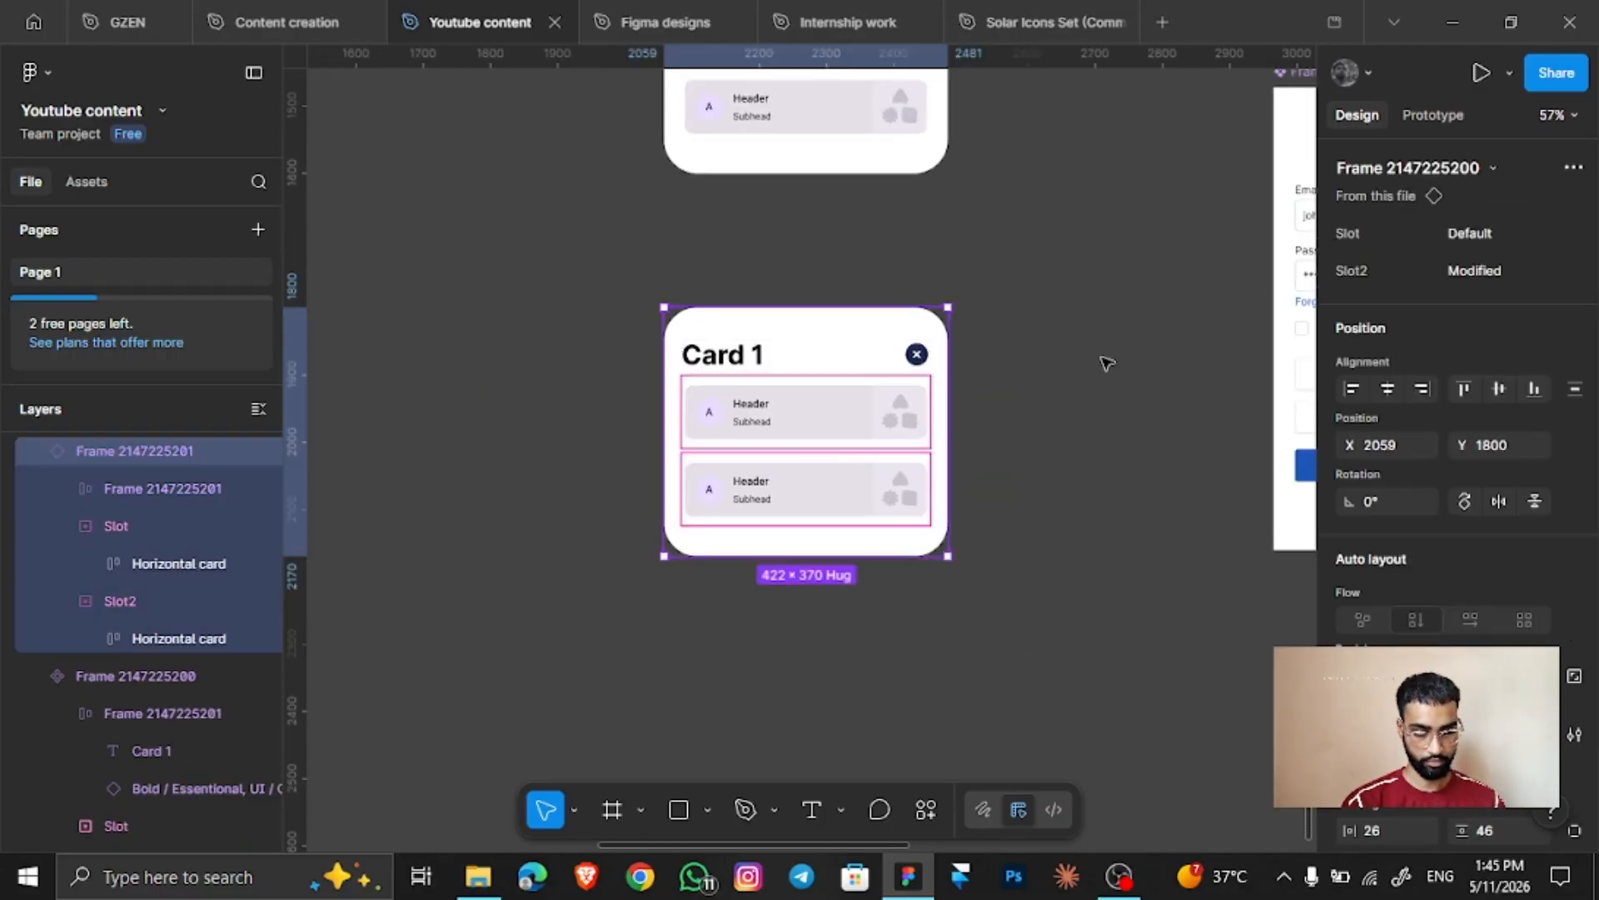
scroll(812, 366, down, 3)
scroll(731, 371, up, 3)
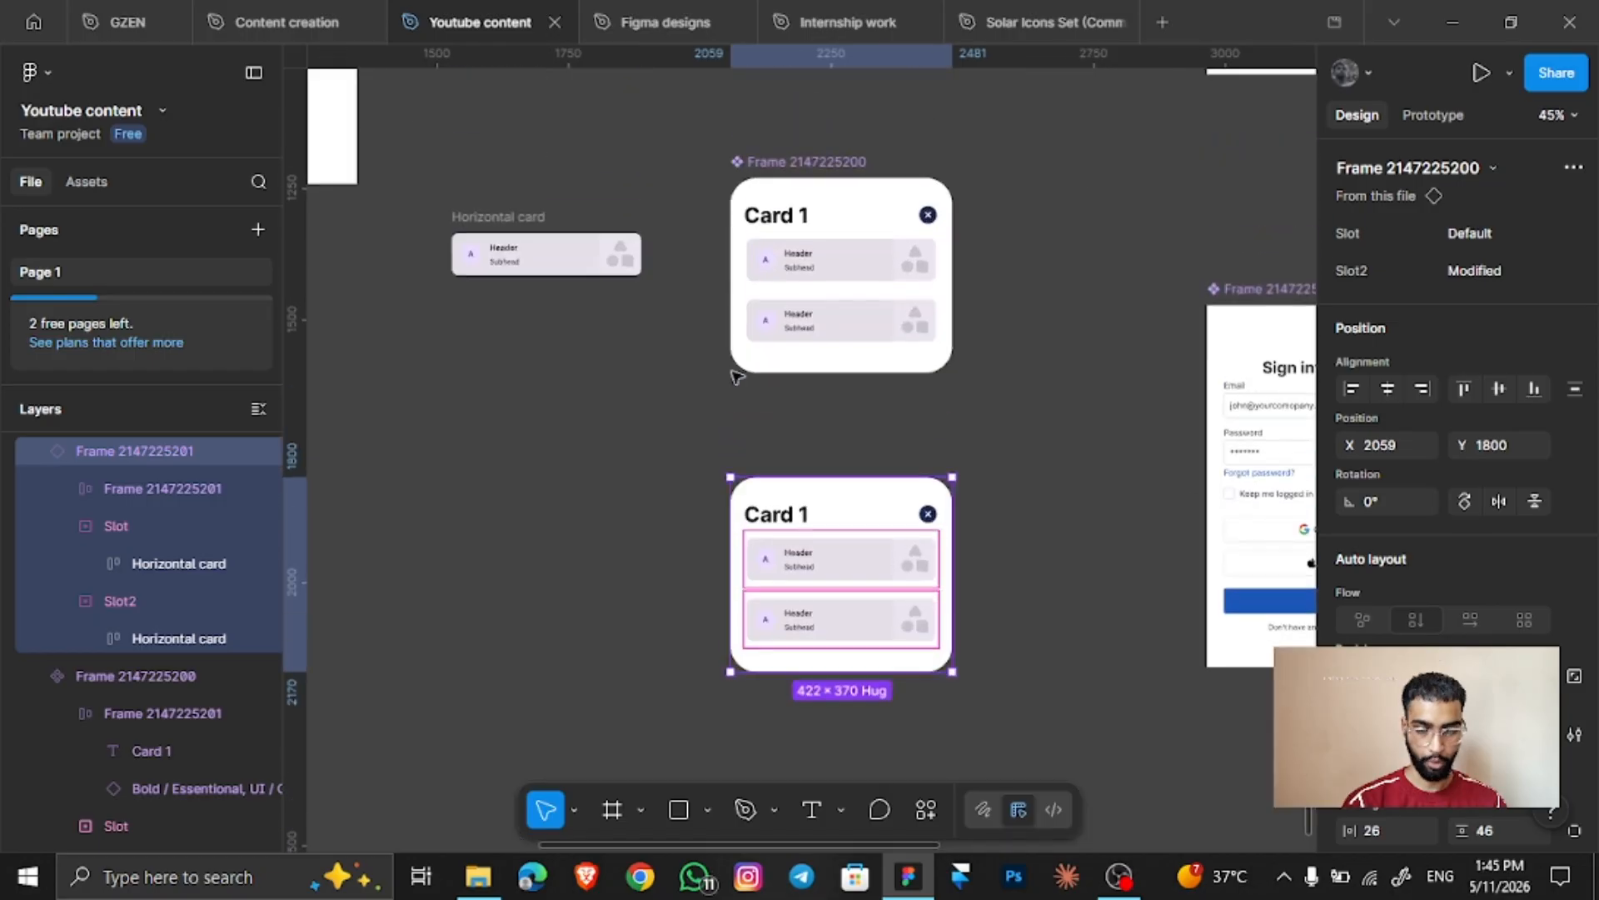
scroll(737, 376, down, 3)
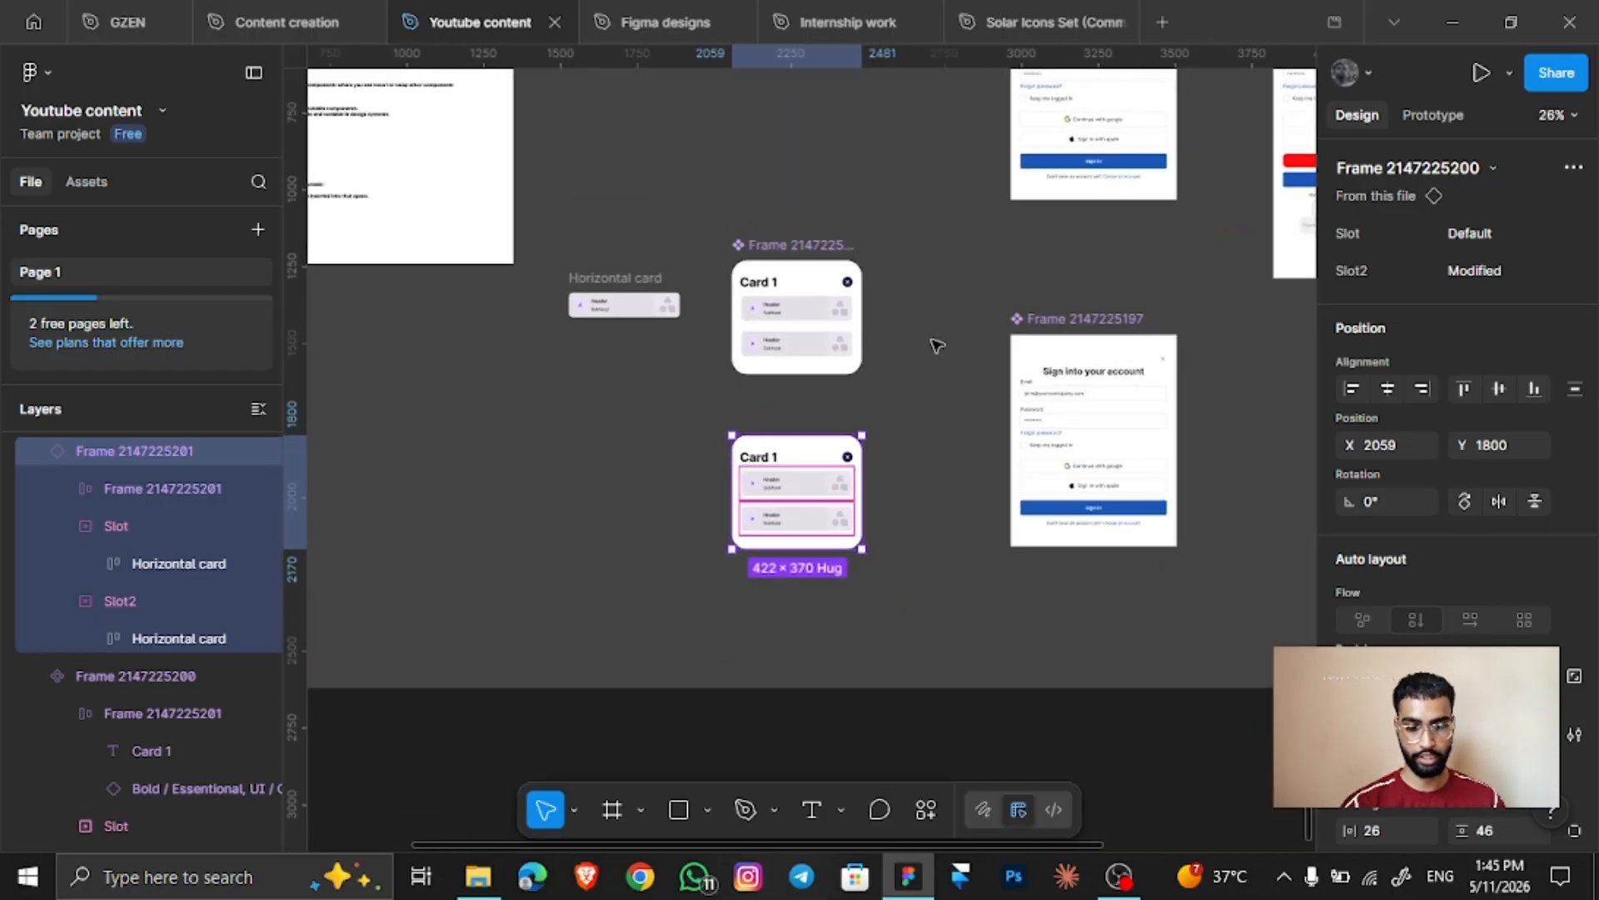
scroll(935, 347, down, 2)
scroll(1039, 343, up, 2)
scroll(1039, 343, right, 2)
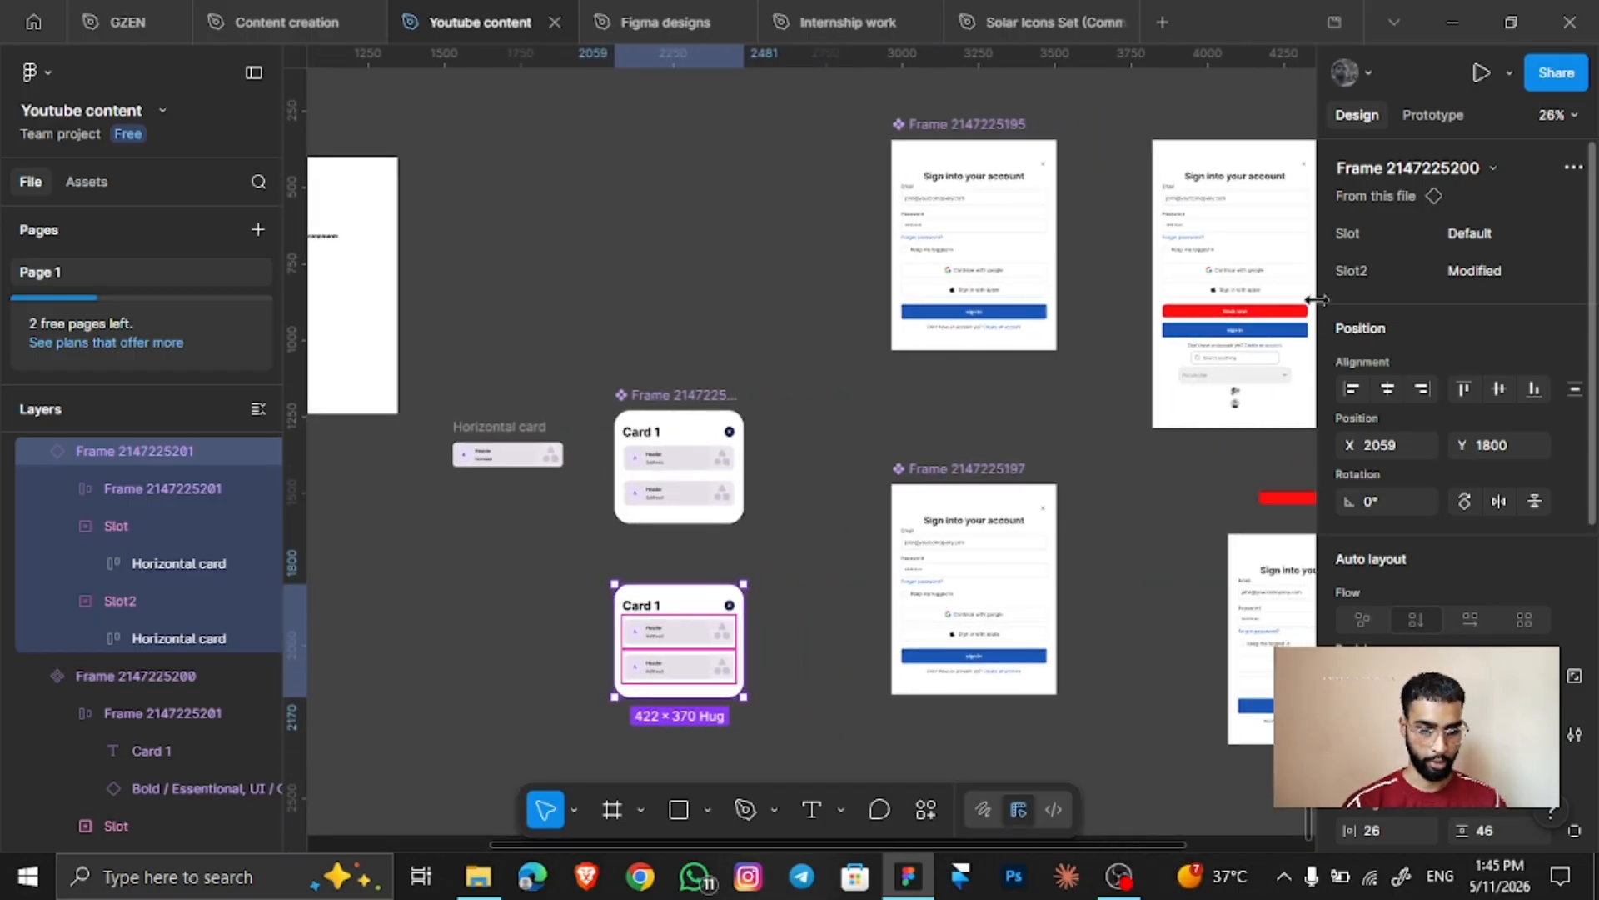
double_click(1235, 310)
double_click(1235, 310)
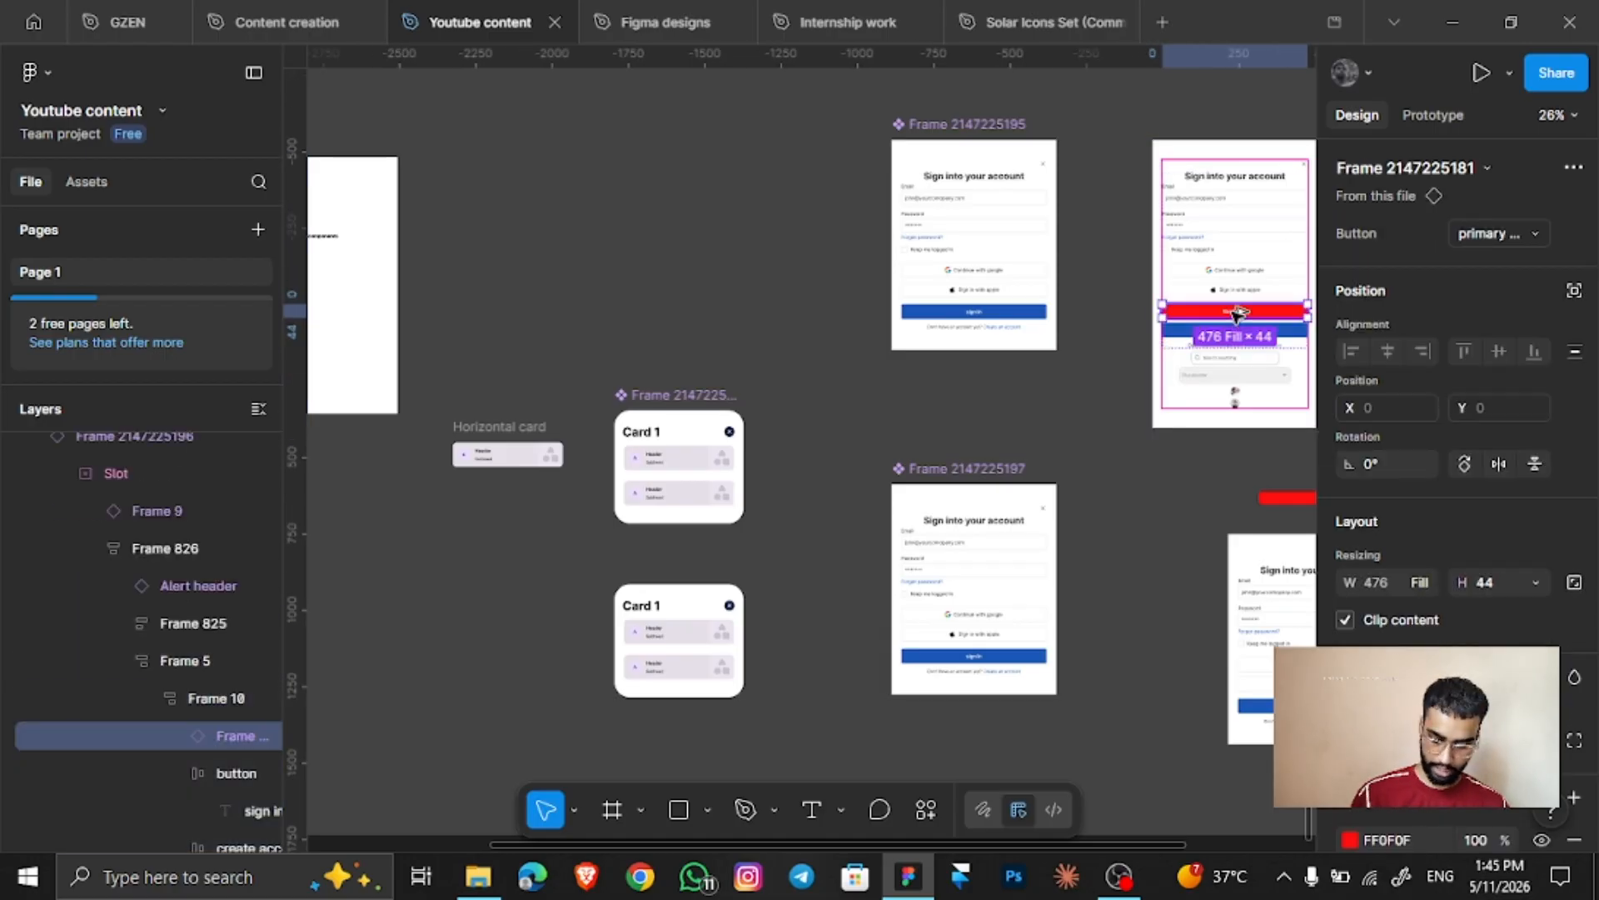
drag(1237, 313, 679, 684)
Enlarge the Card 1 instance upward and sideways to about 495 × 491
scroll(678, 685, up, 3)
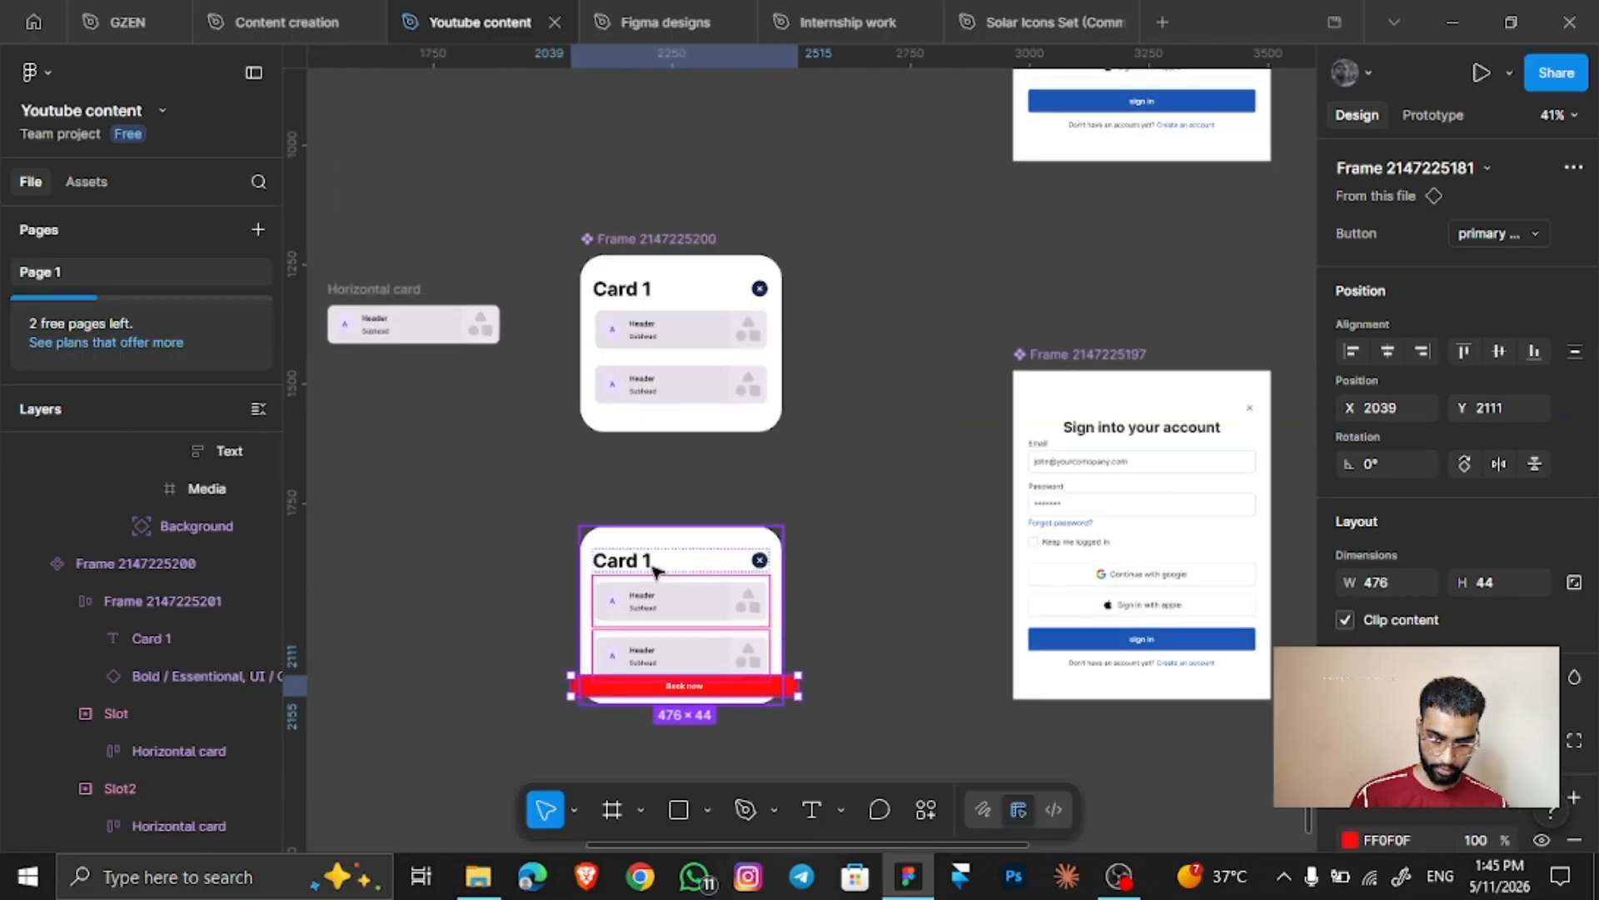
scroll(657, 571, up, 3)
click(661, 533)
drag(676, 507, 676, 421)
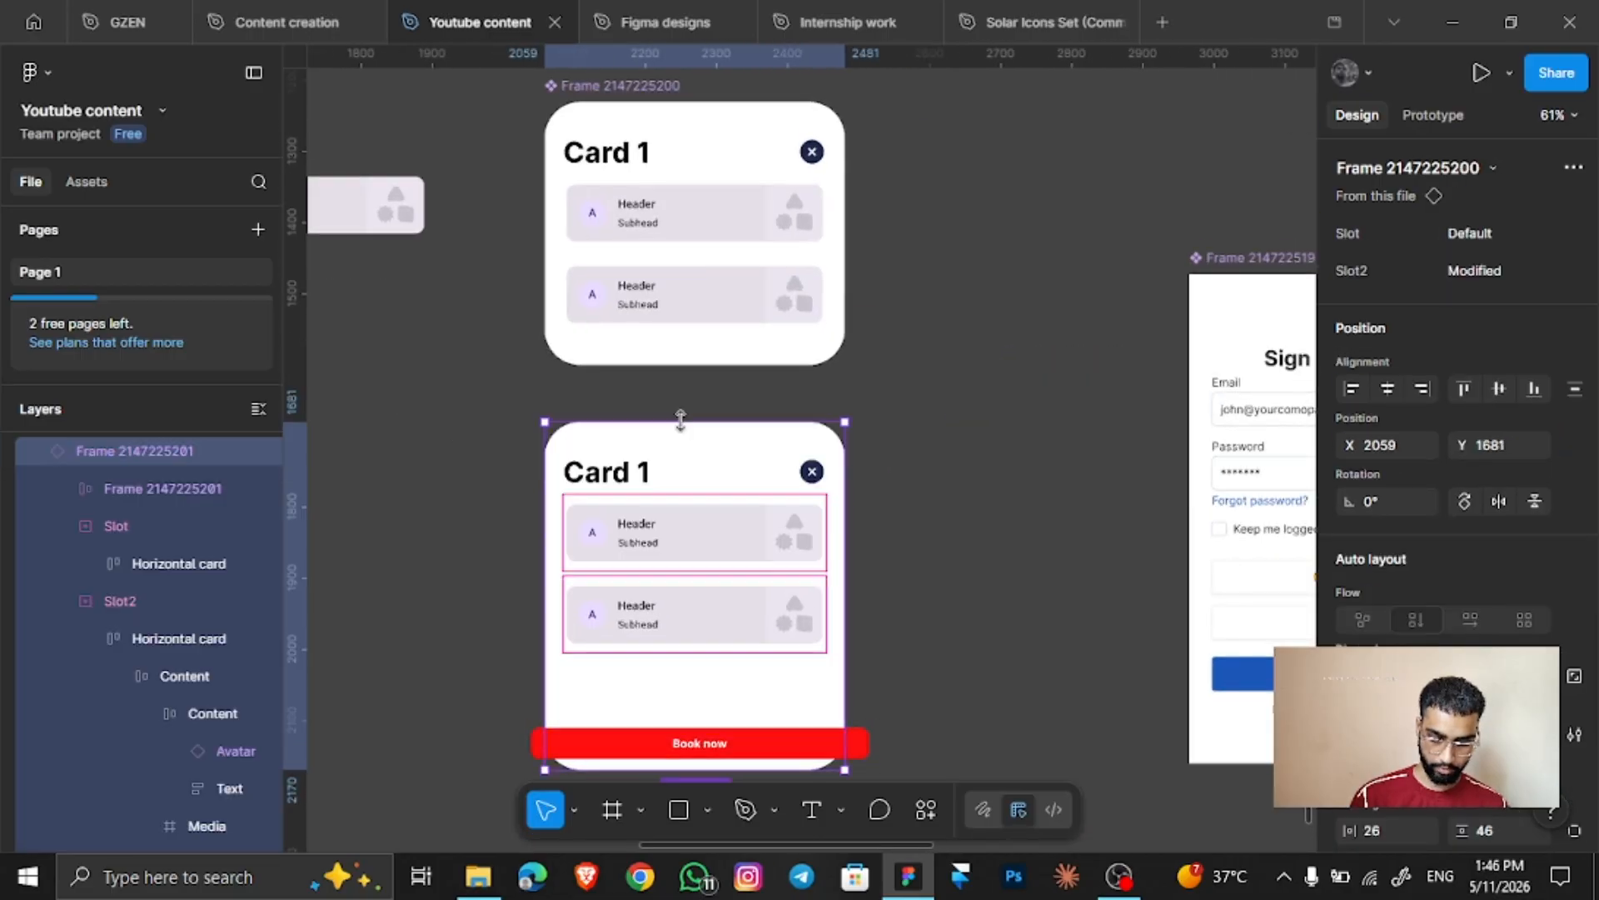
scroll(885, 609, down, 2)
drag(844, 585, 892, 588)
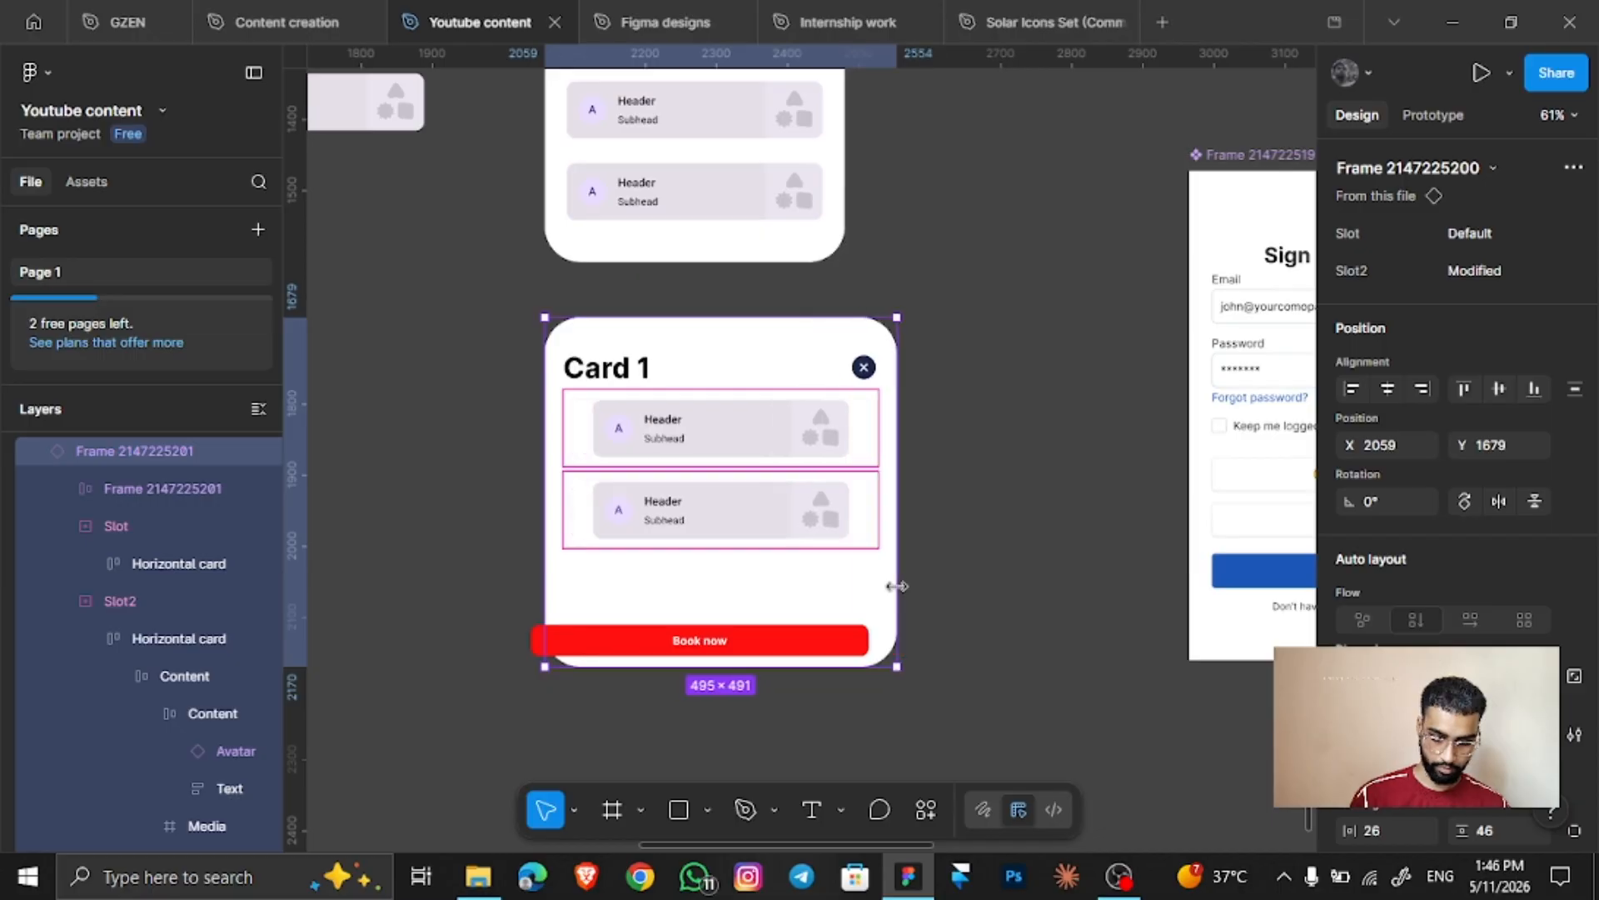
Move the Book now button up to just beneath the second slot of the Card 1 instance
click(807, 644)
drag(812, 633, 841, 560)
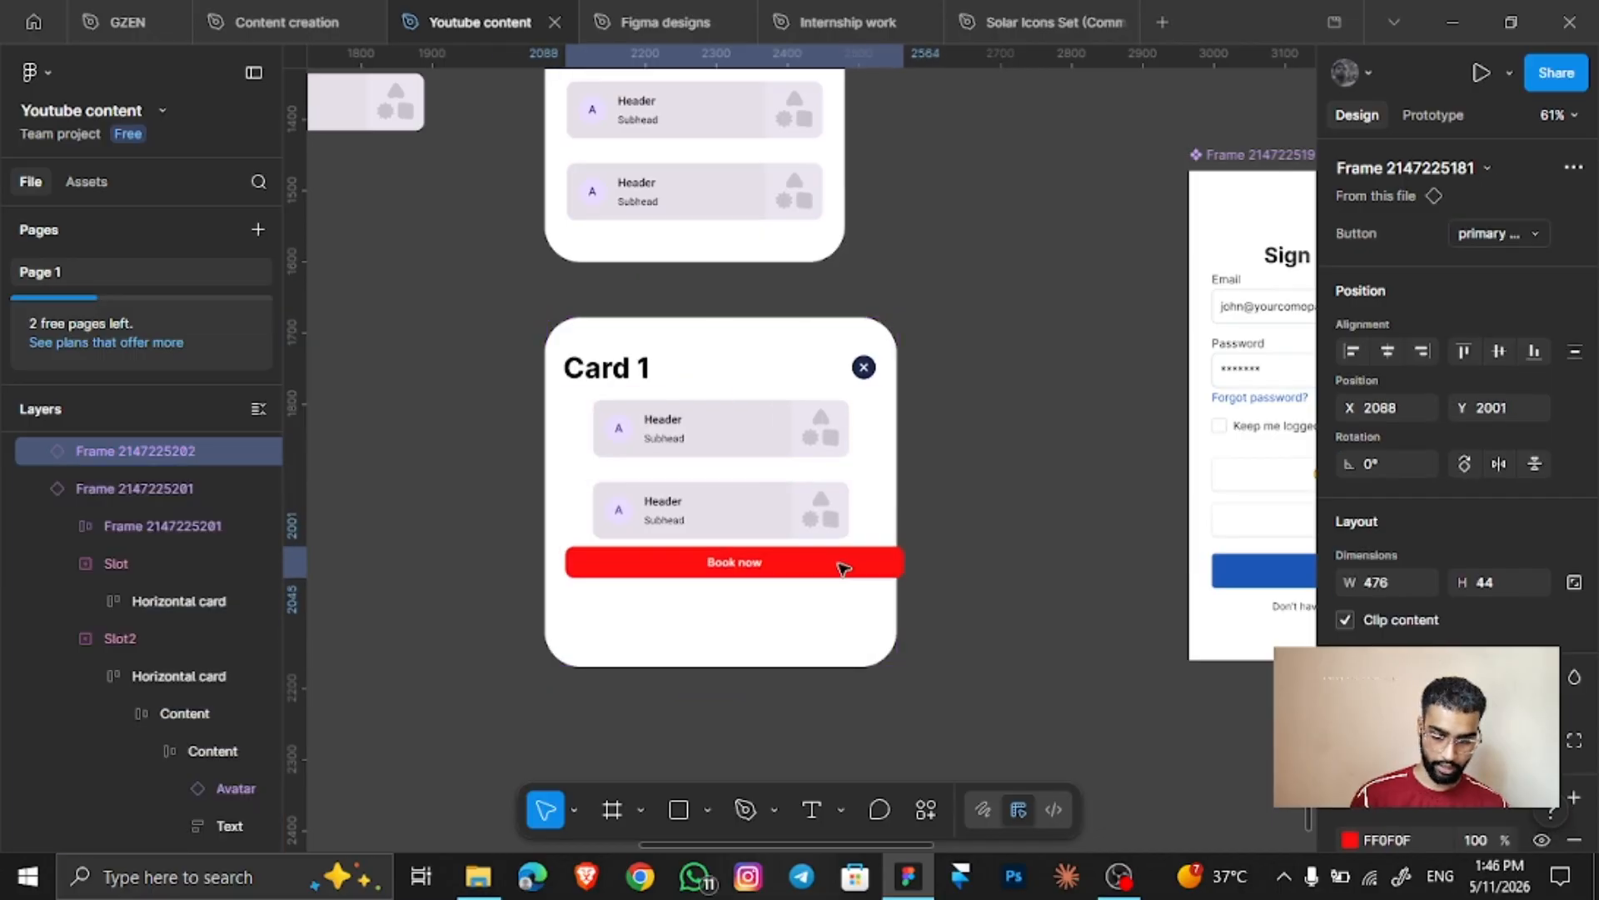
scroll(111, 463, up, 2)
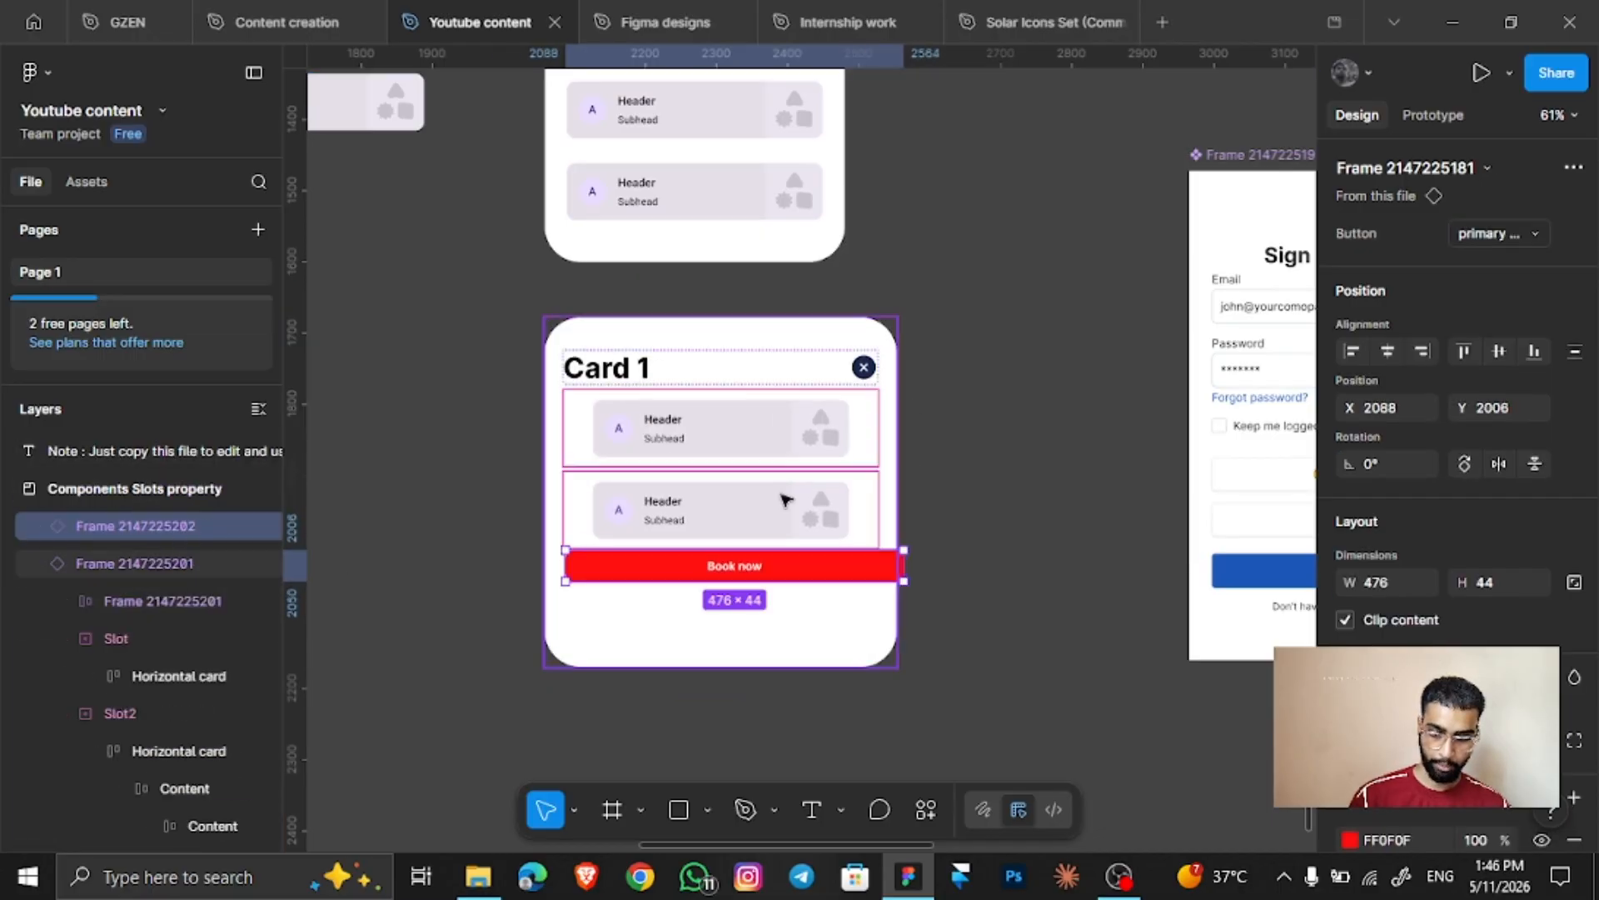
Examine the lower sign-in component, its instance and the loose Book now button above it
scroll(803, 507, down, 5)
scroll(791, 503, right, 5)
scroll(837, 503, up, 3)
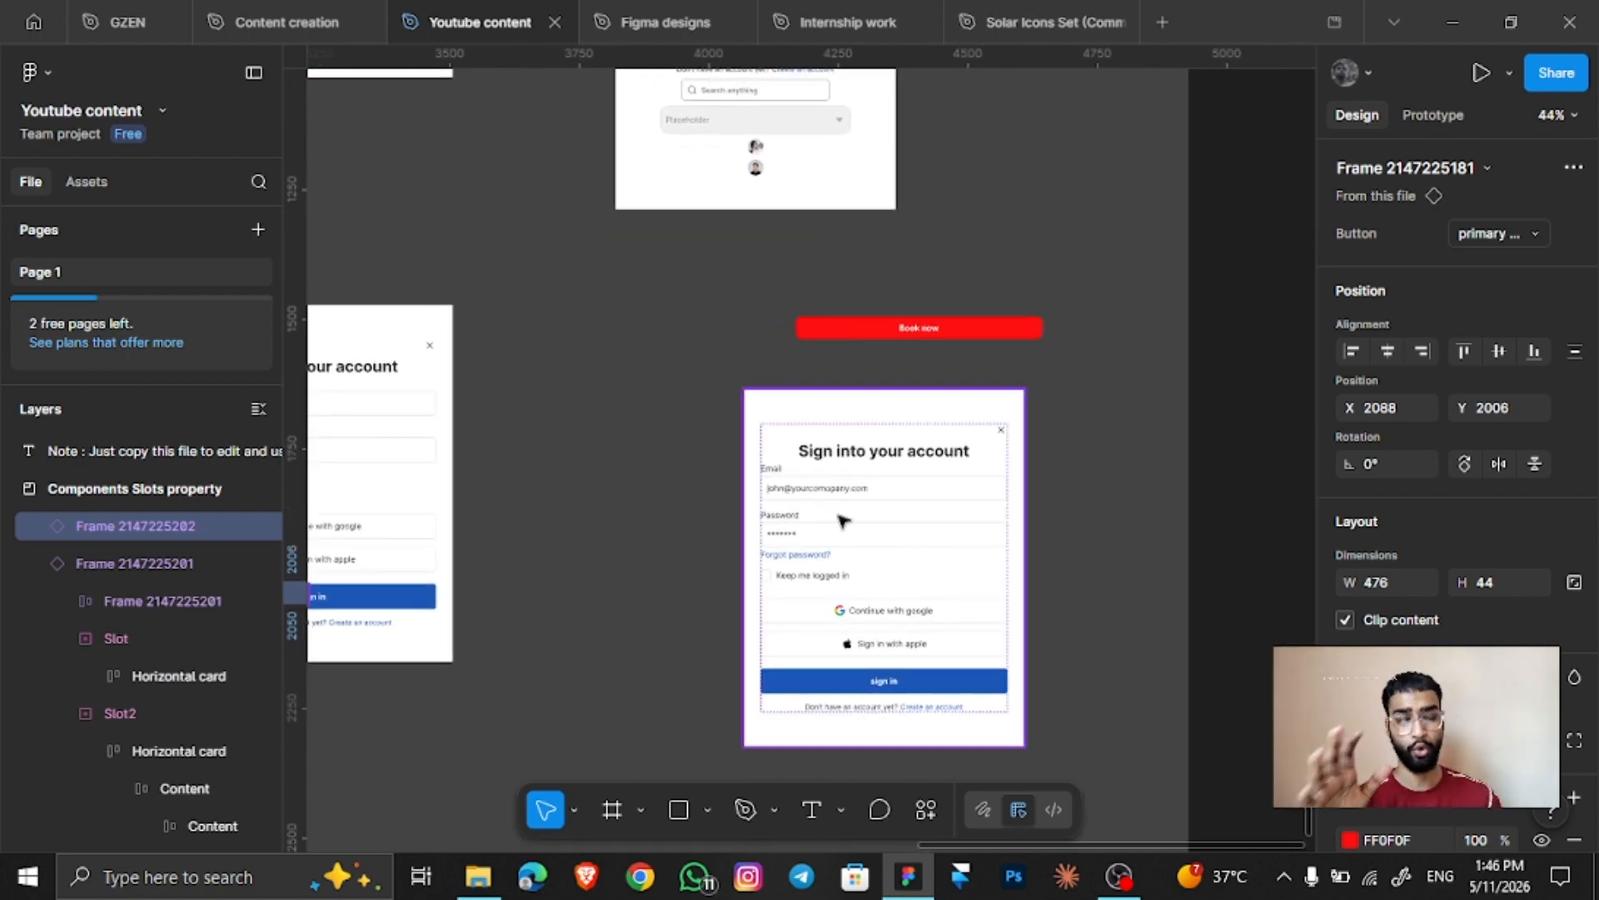
scroll(843, 520, left, 2)
scroll(891, 483, down, 1)
scroll(929, 450, left, 3)
scroll(928, 450, down, 1)
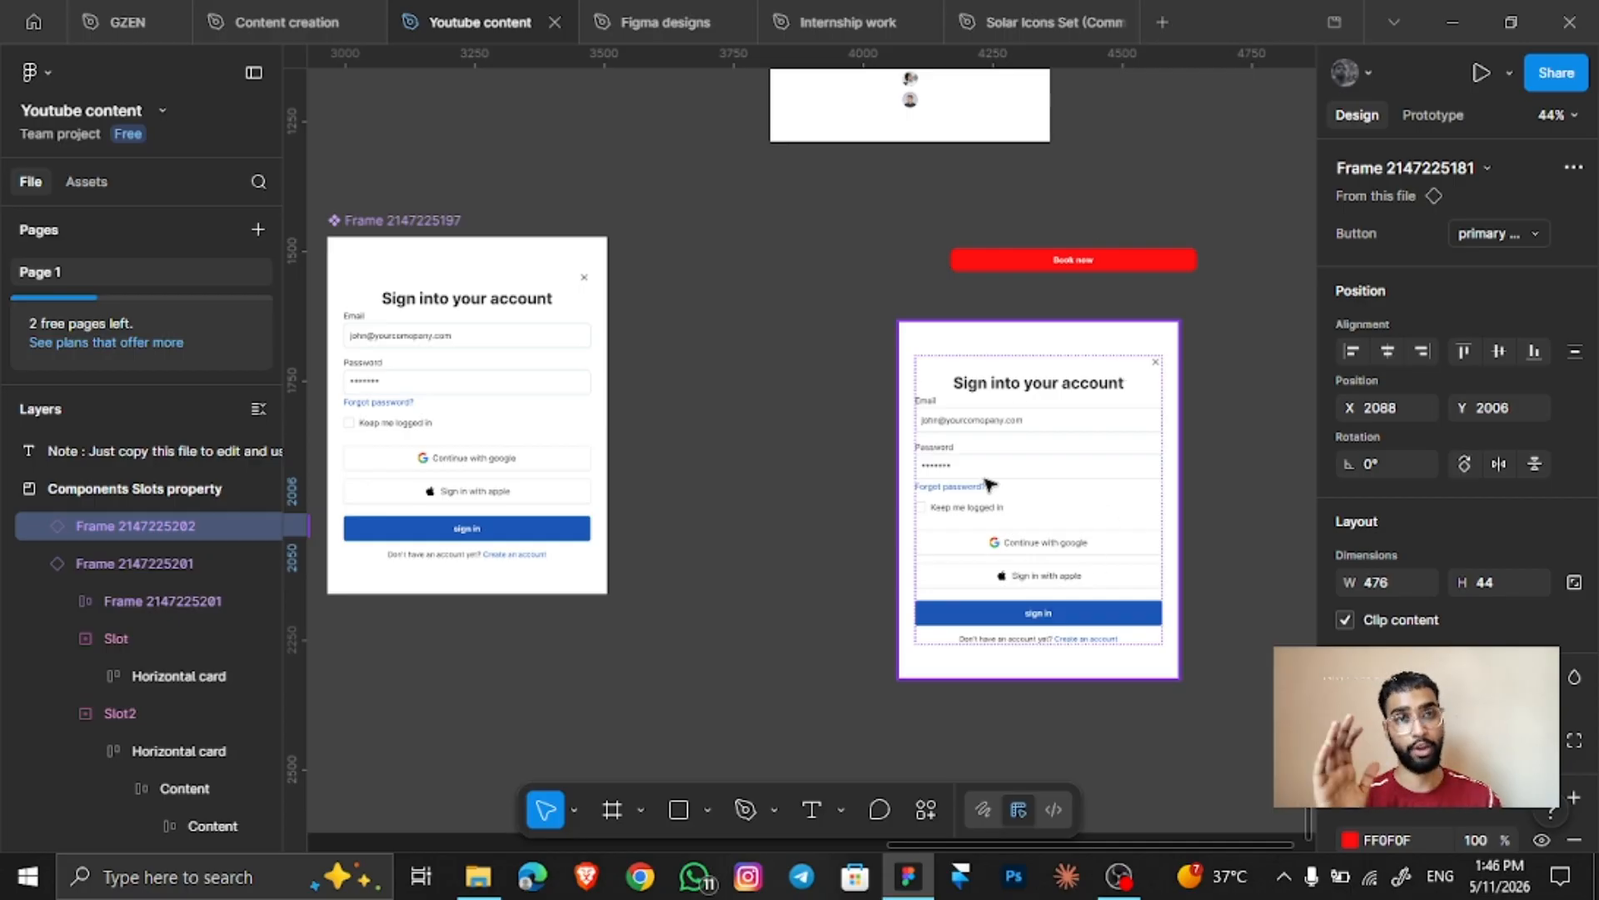
Narrow the Card 1 Book now button to about 353 wide and place it centred below the second slot, with a gap
scroll(989, 483, left, 15)
scroll(935, 487, up, 4)
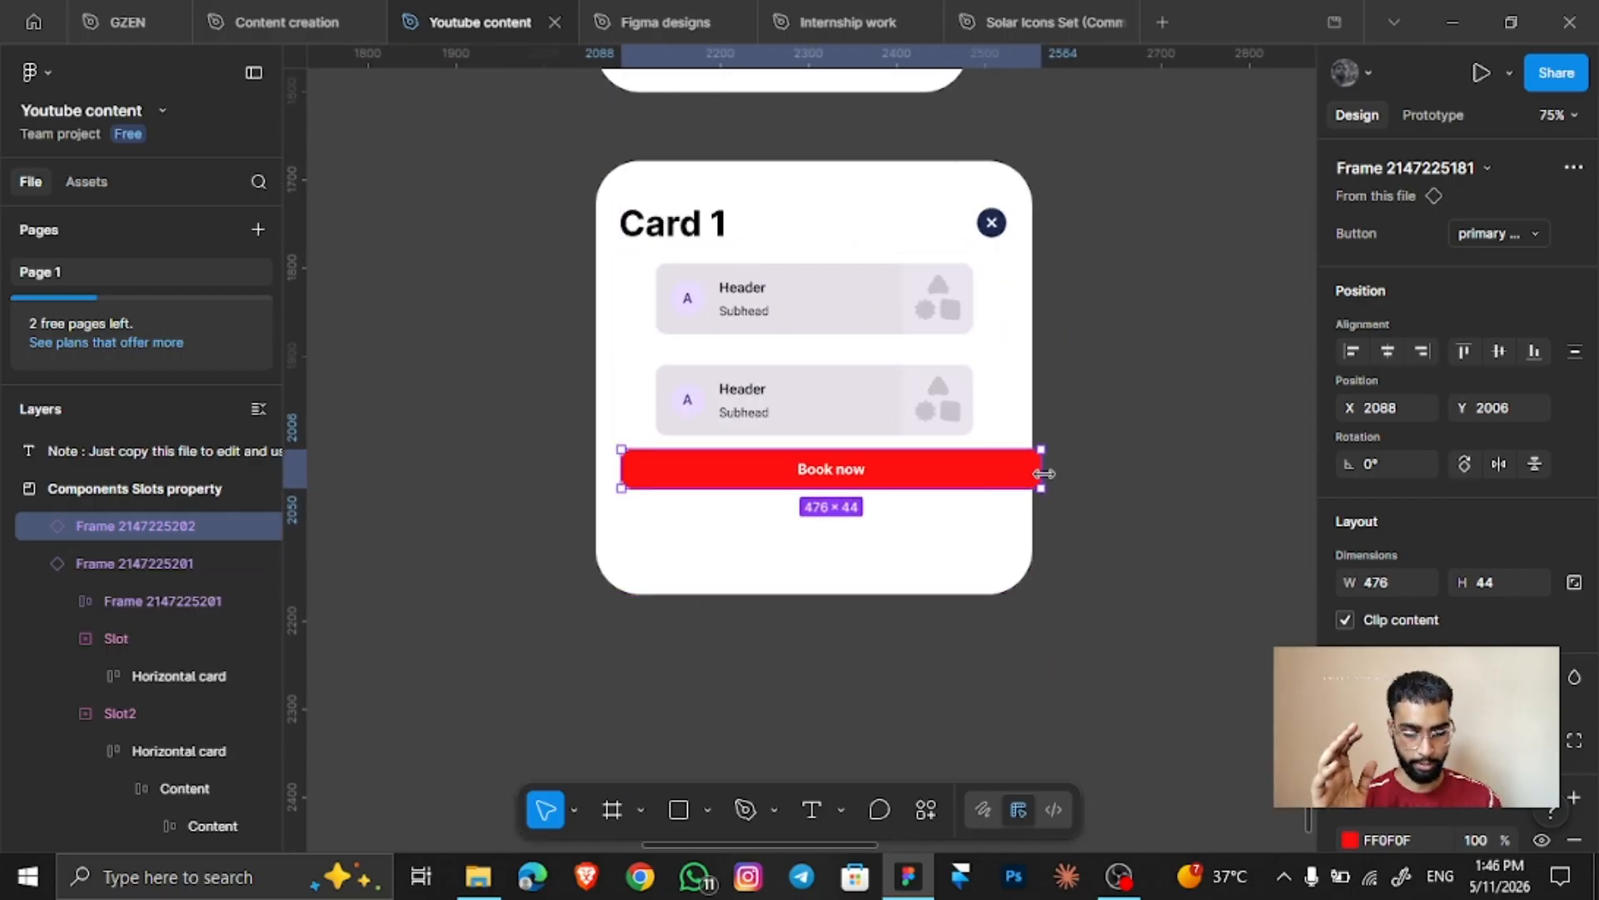
drag(1047, 473, 981, 470)
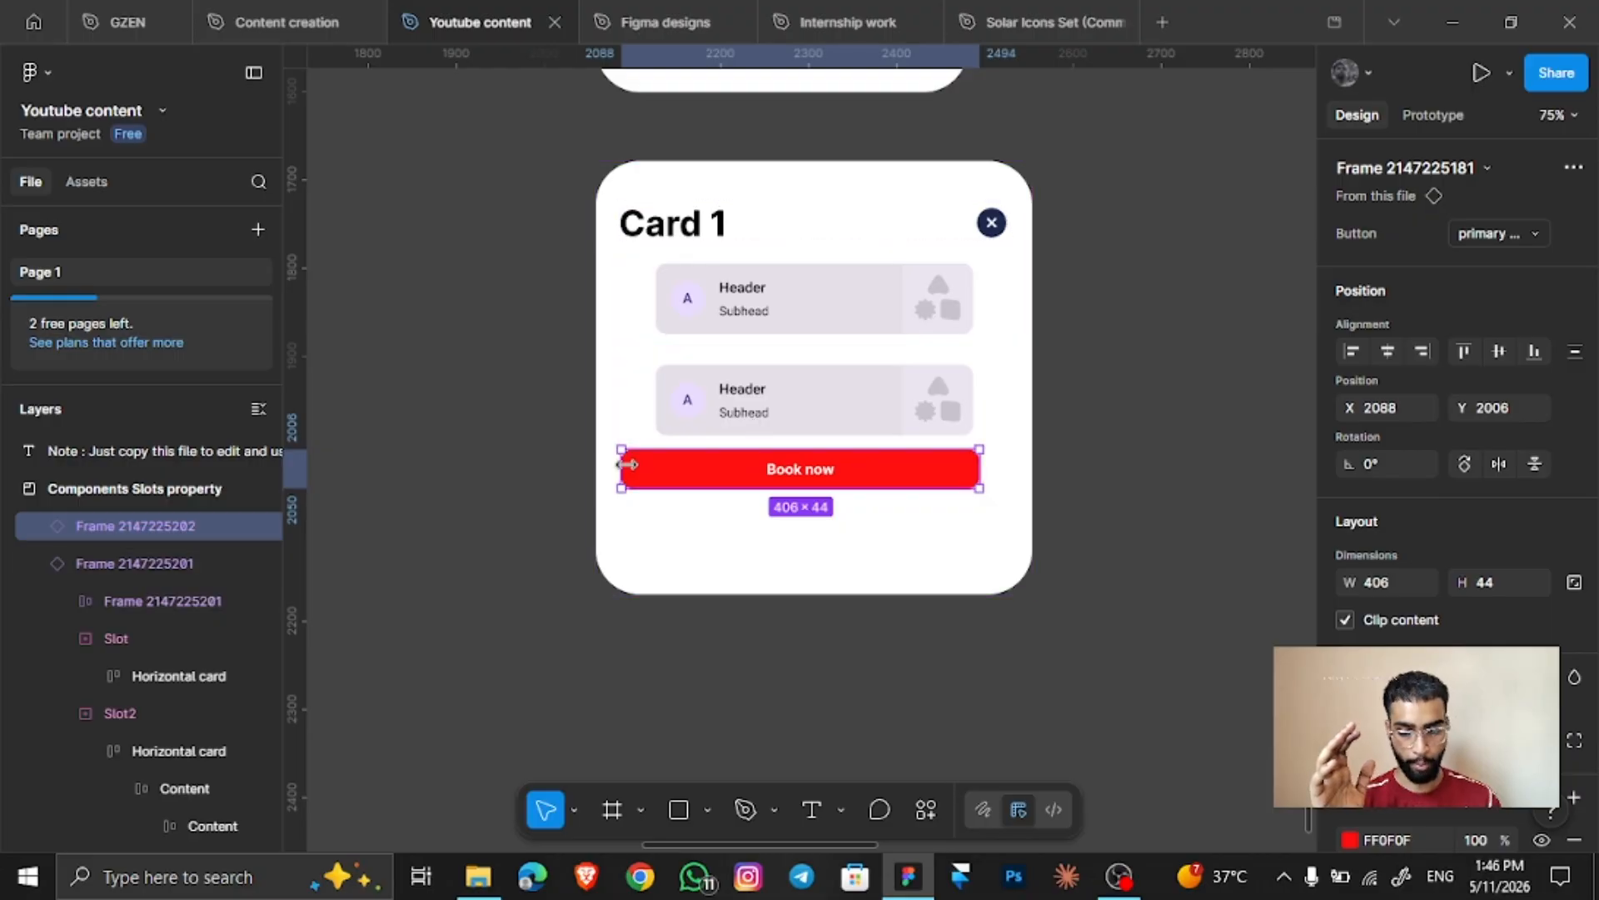
drag(625, 465, 658, 463)
mouse_move(754, 471)
mouse_down()
mouse_move(739, 507)
mouse_move(767, 463)
mouse_move(767, 498)
mouse_up()
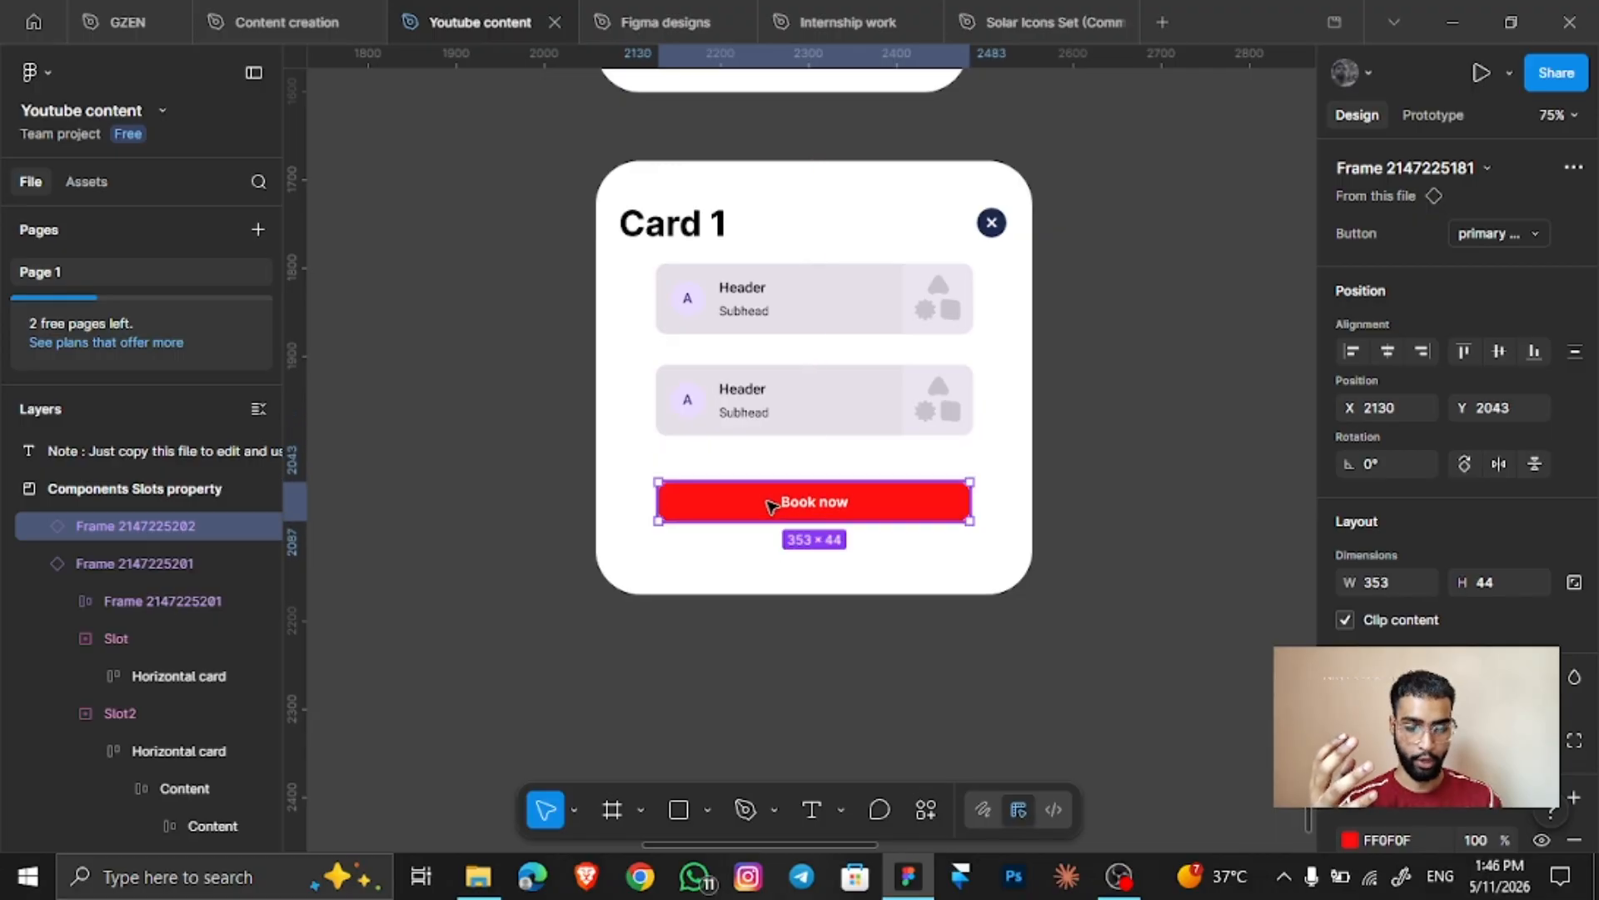
Deselect the button and review the Components Slots property section and the Components Instance swap section above it
scroll(769, 502, down, 5)
scroll(769, 504, up, 3)
scroll(767, 504, down, 5)
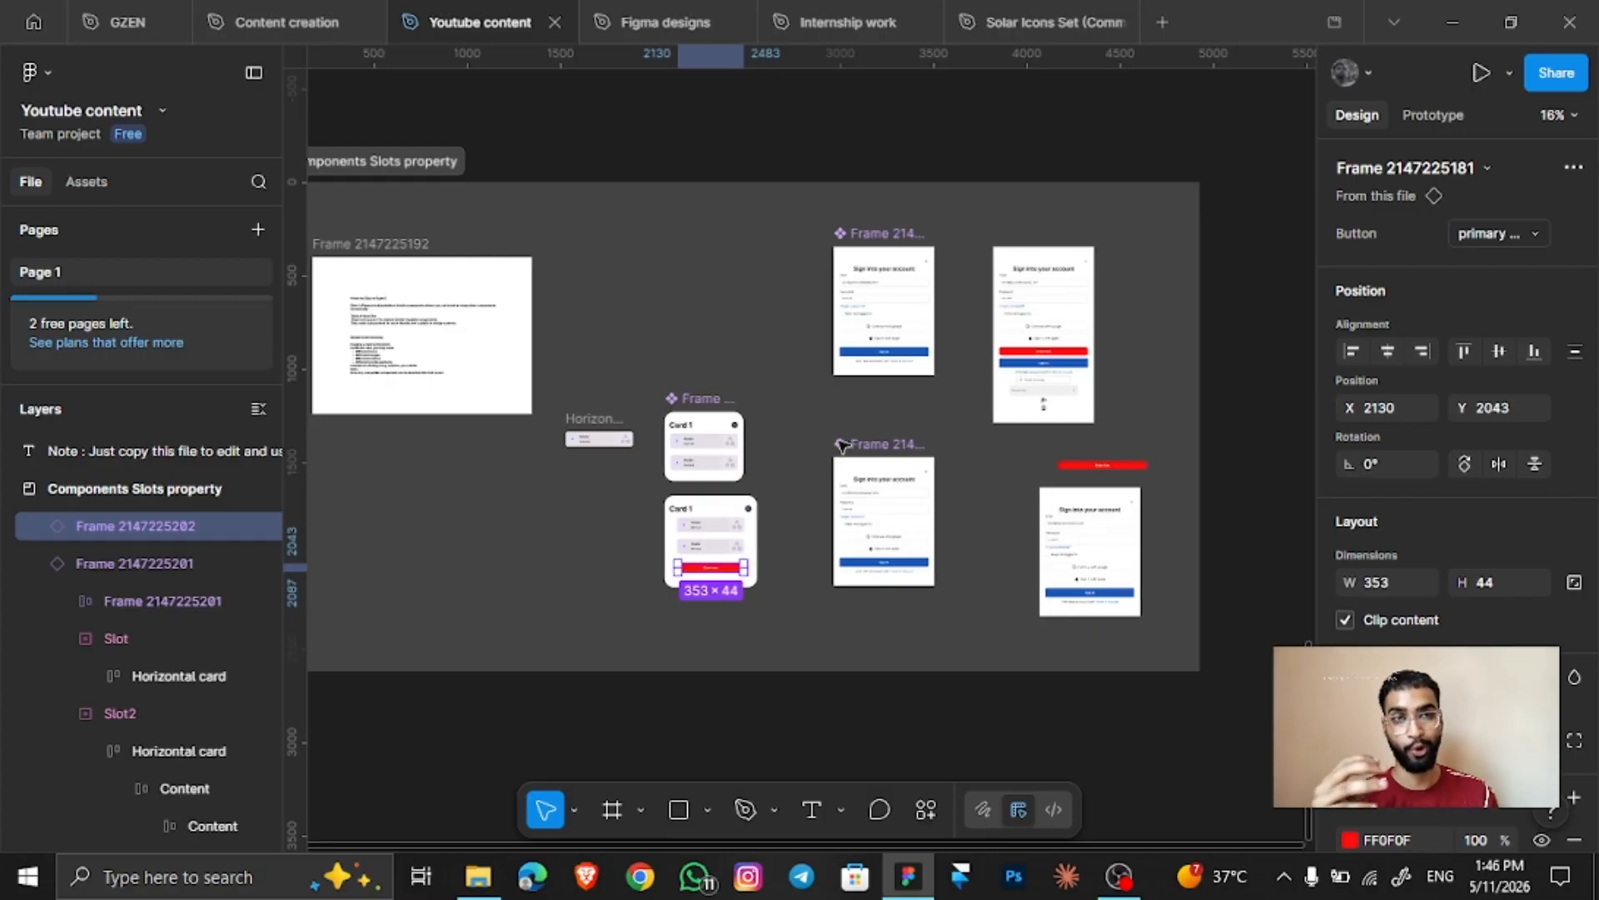
click(777, 343)
scroll(777, 343, up, 2)
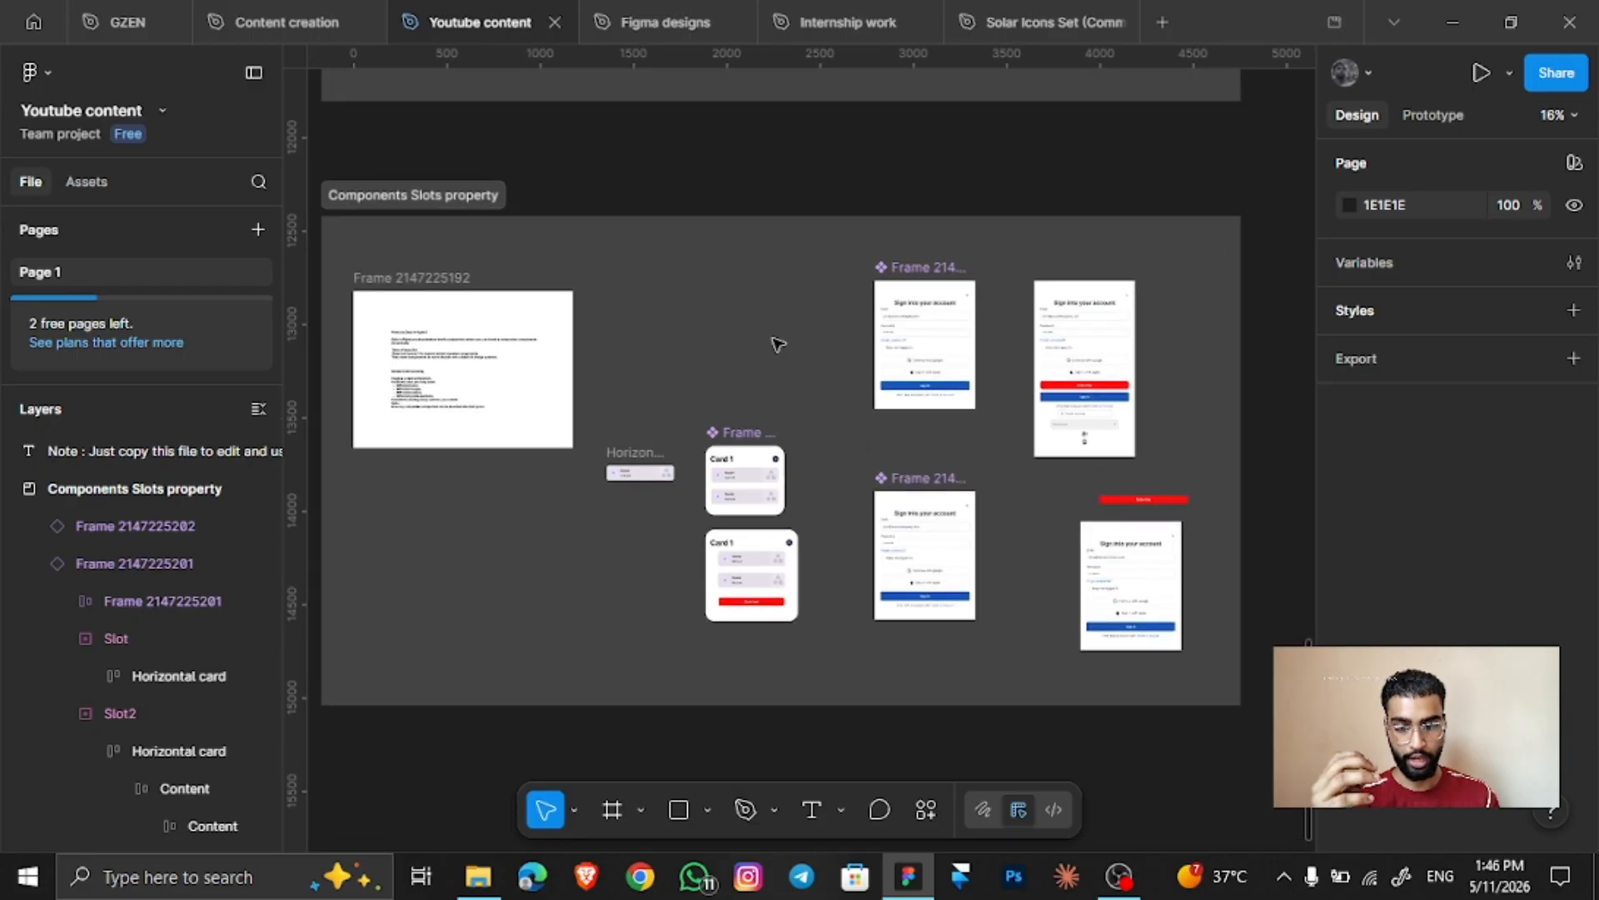
scroll(777, 343, down, 4)
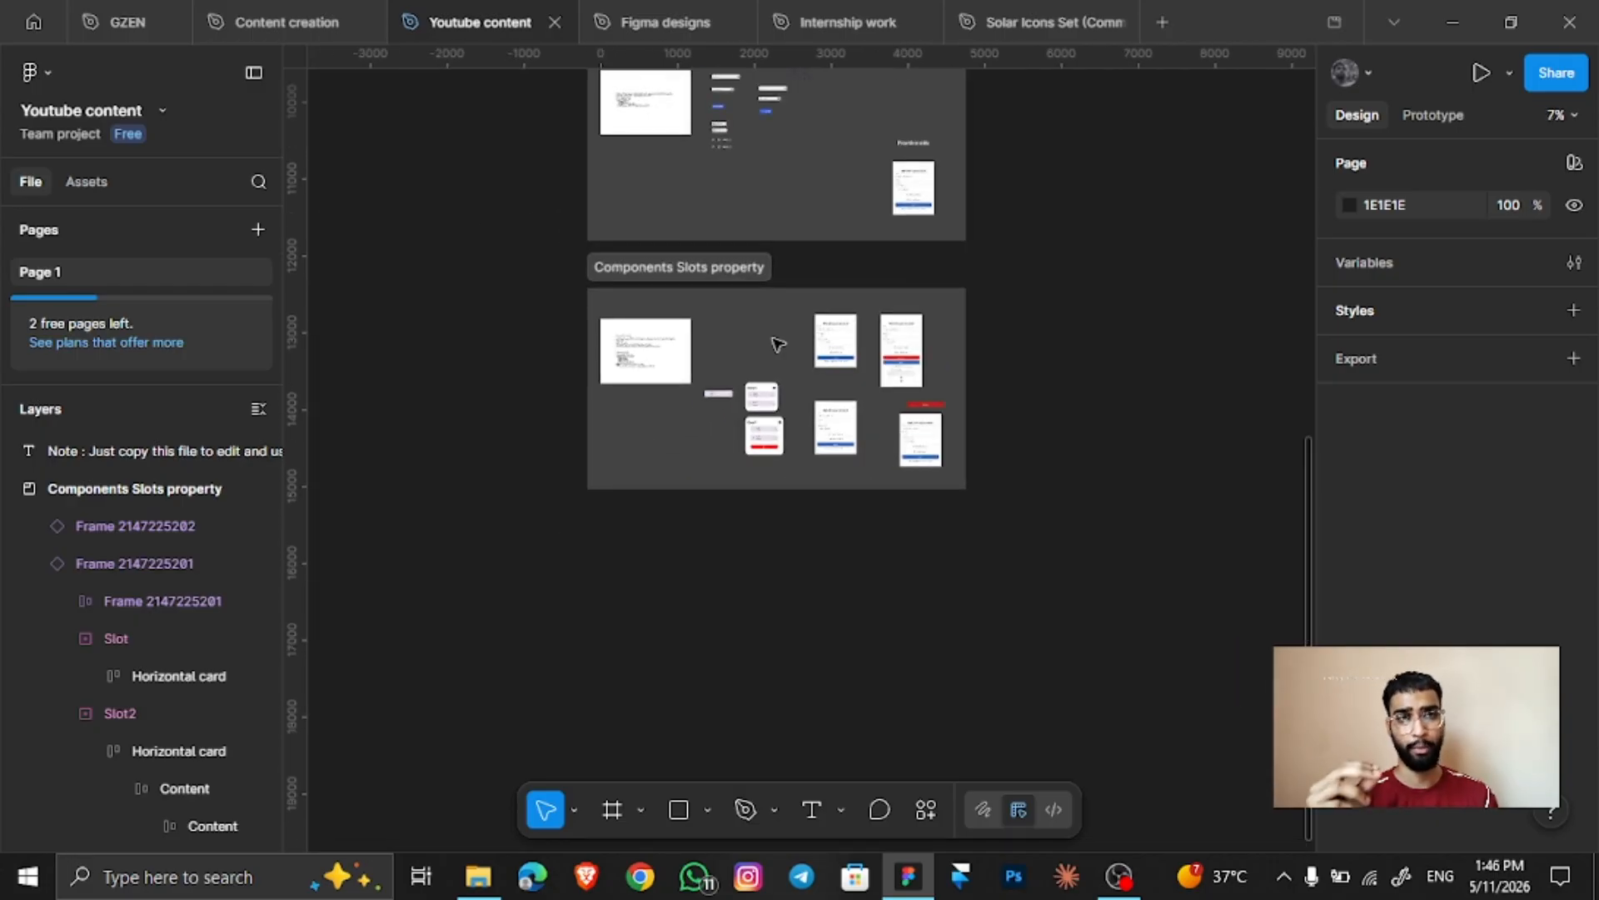
scroll(776, 343, up, 3)
scroll(776, 343, down, 3)
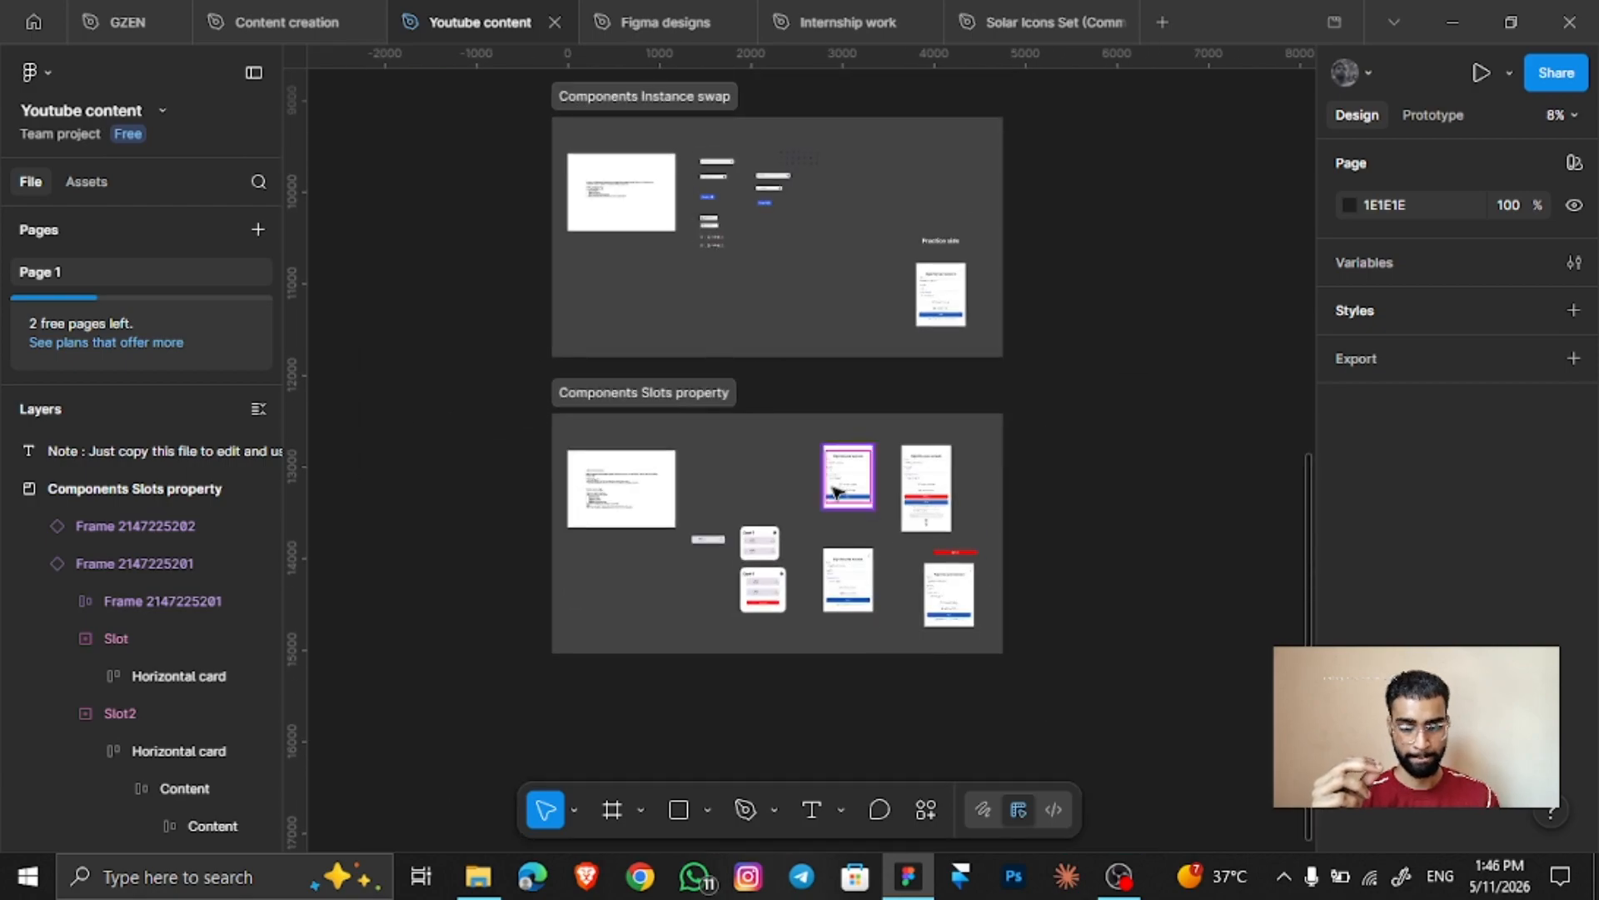
scroll(836, 492, down, 2)
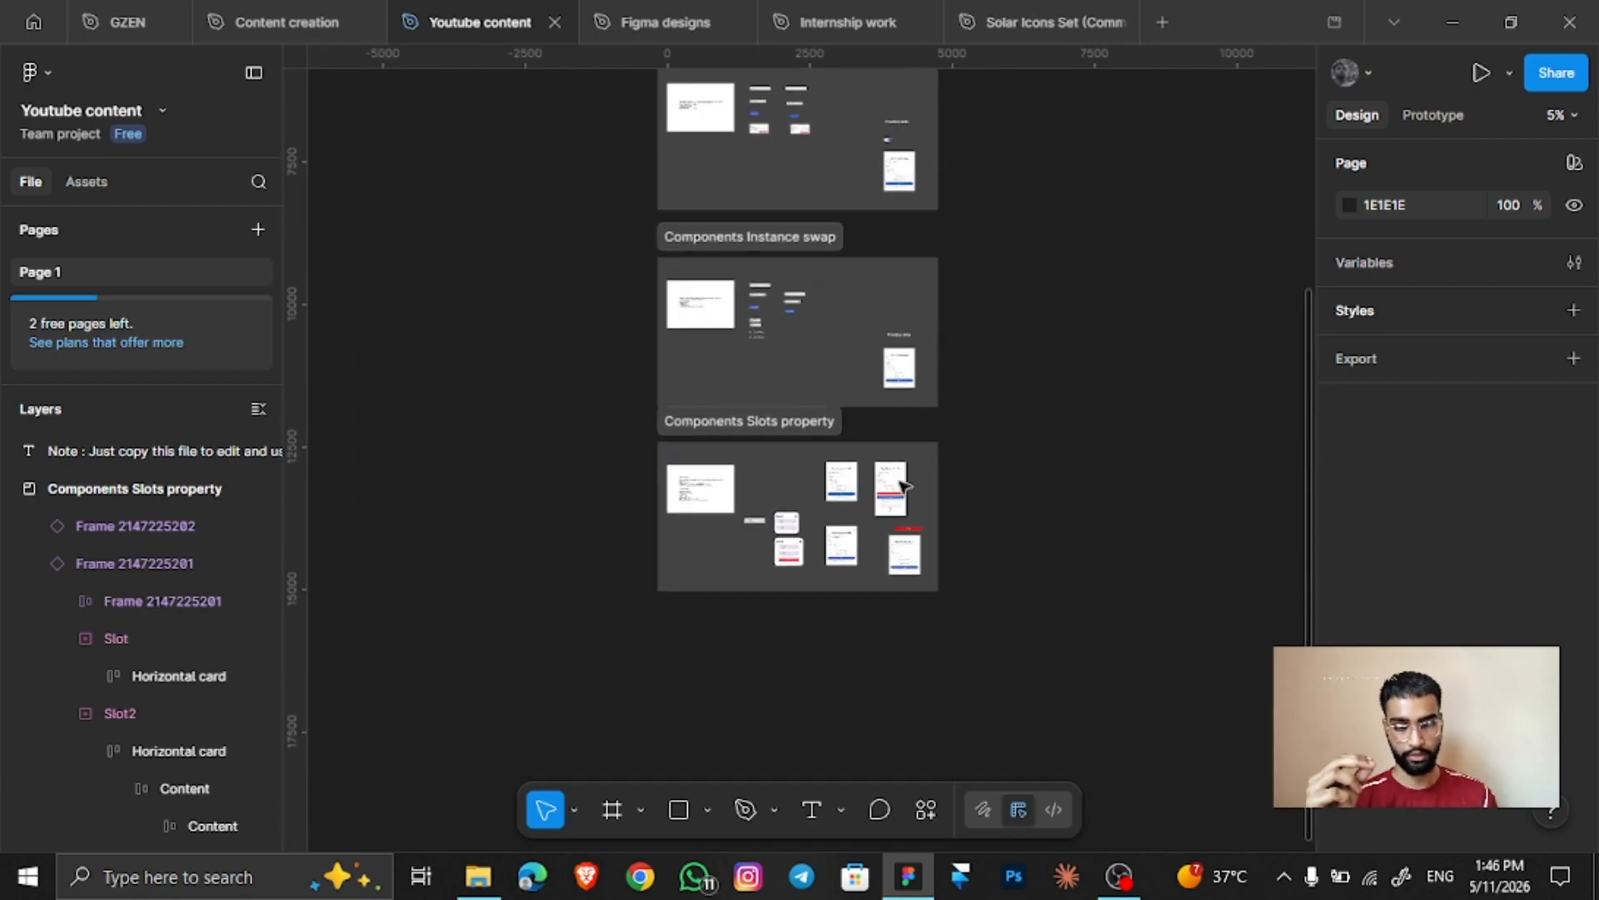